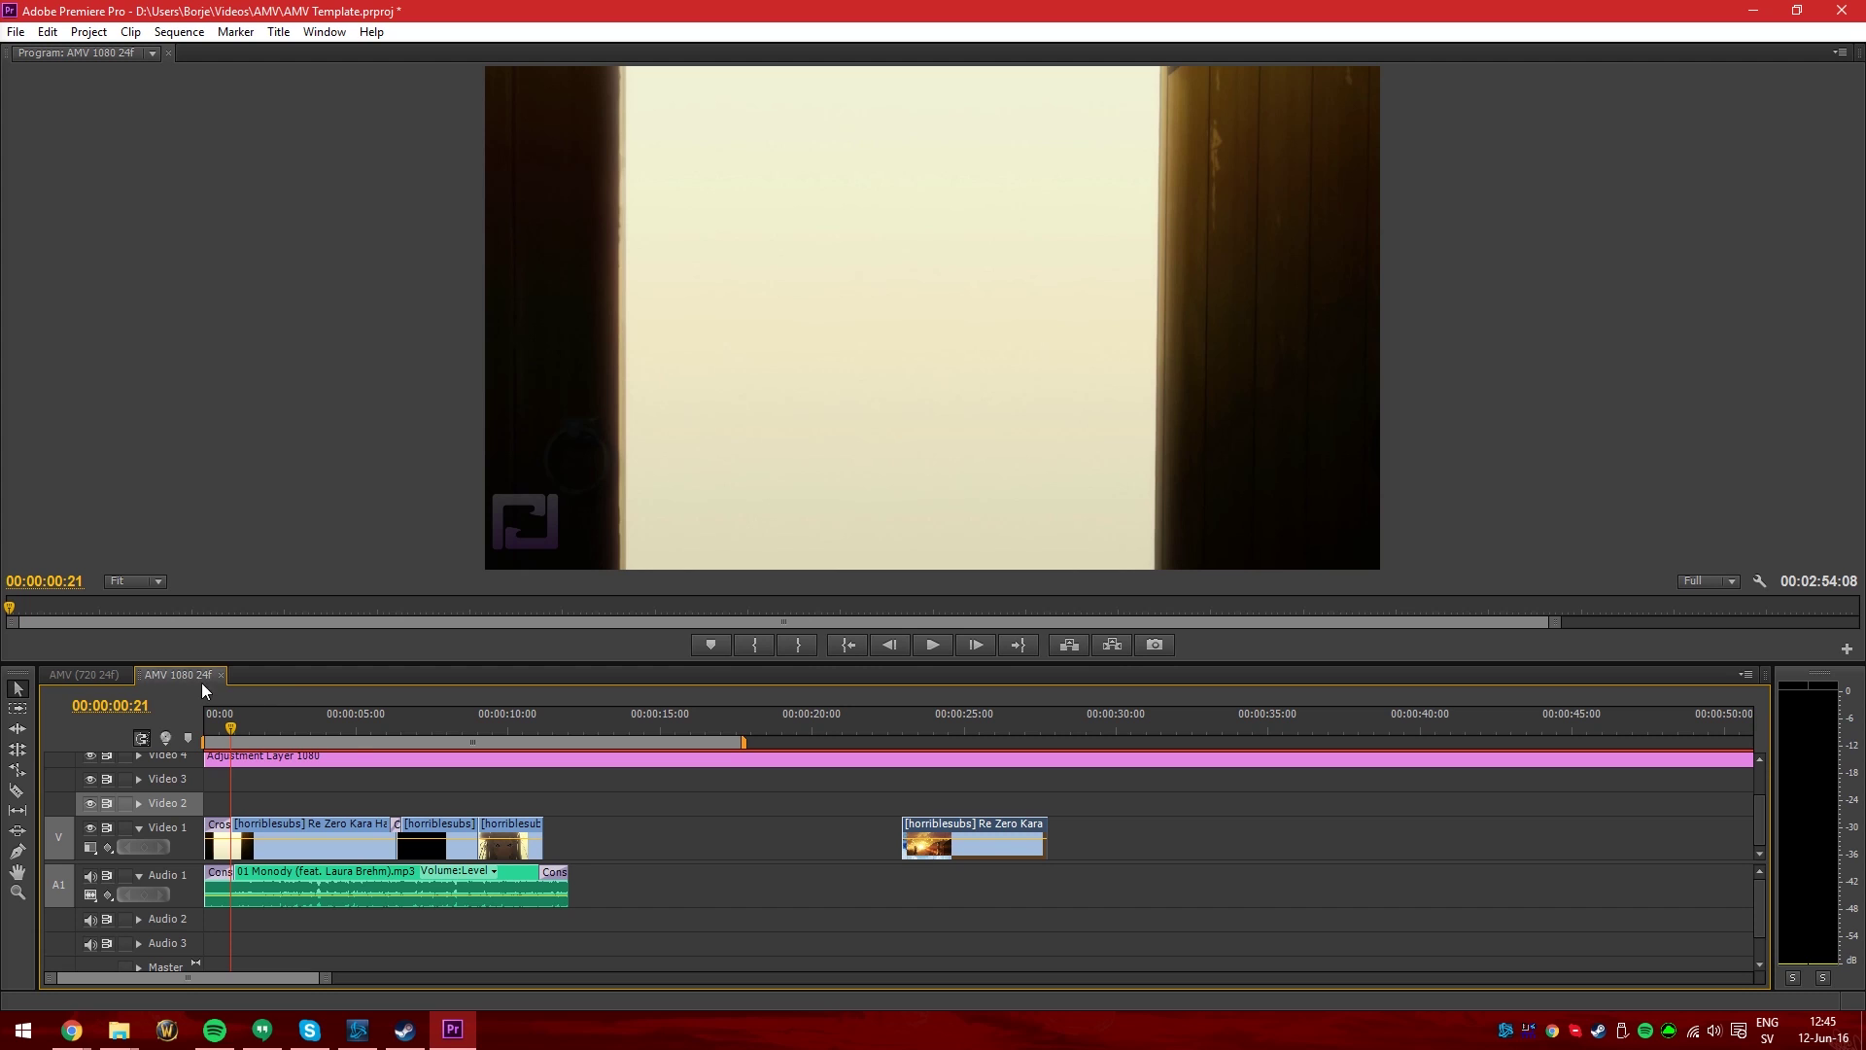
Play the AMV sequence from 00:00, then marquee-select the opening Video 1 clips and the Monody music clip
left_click(239, 727)
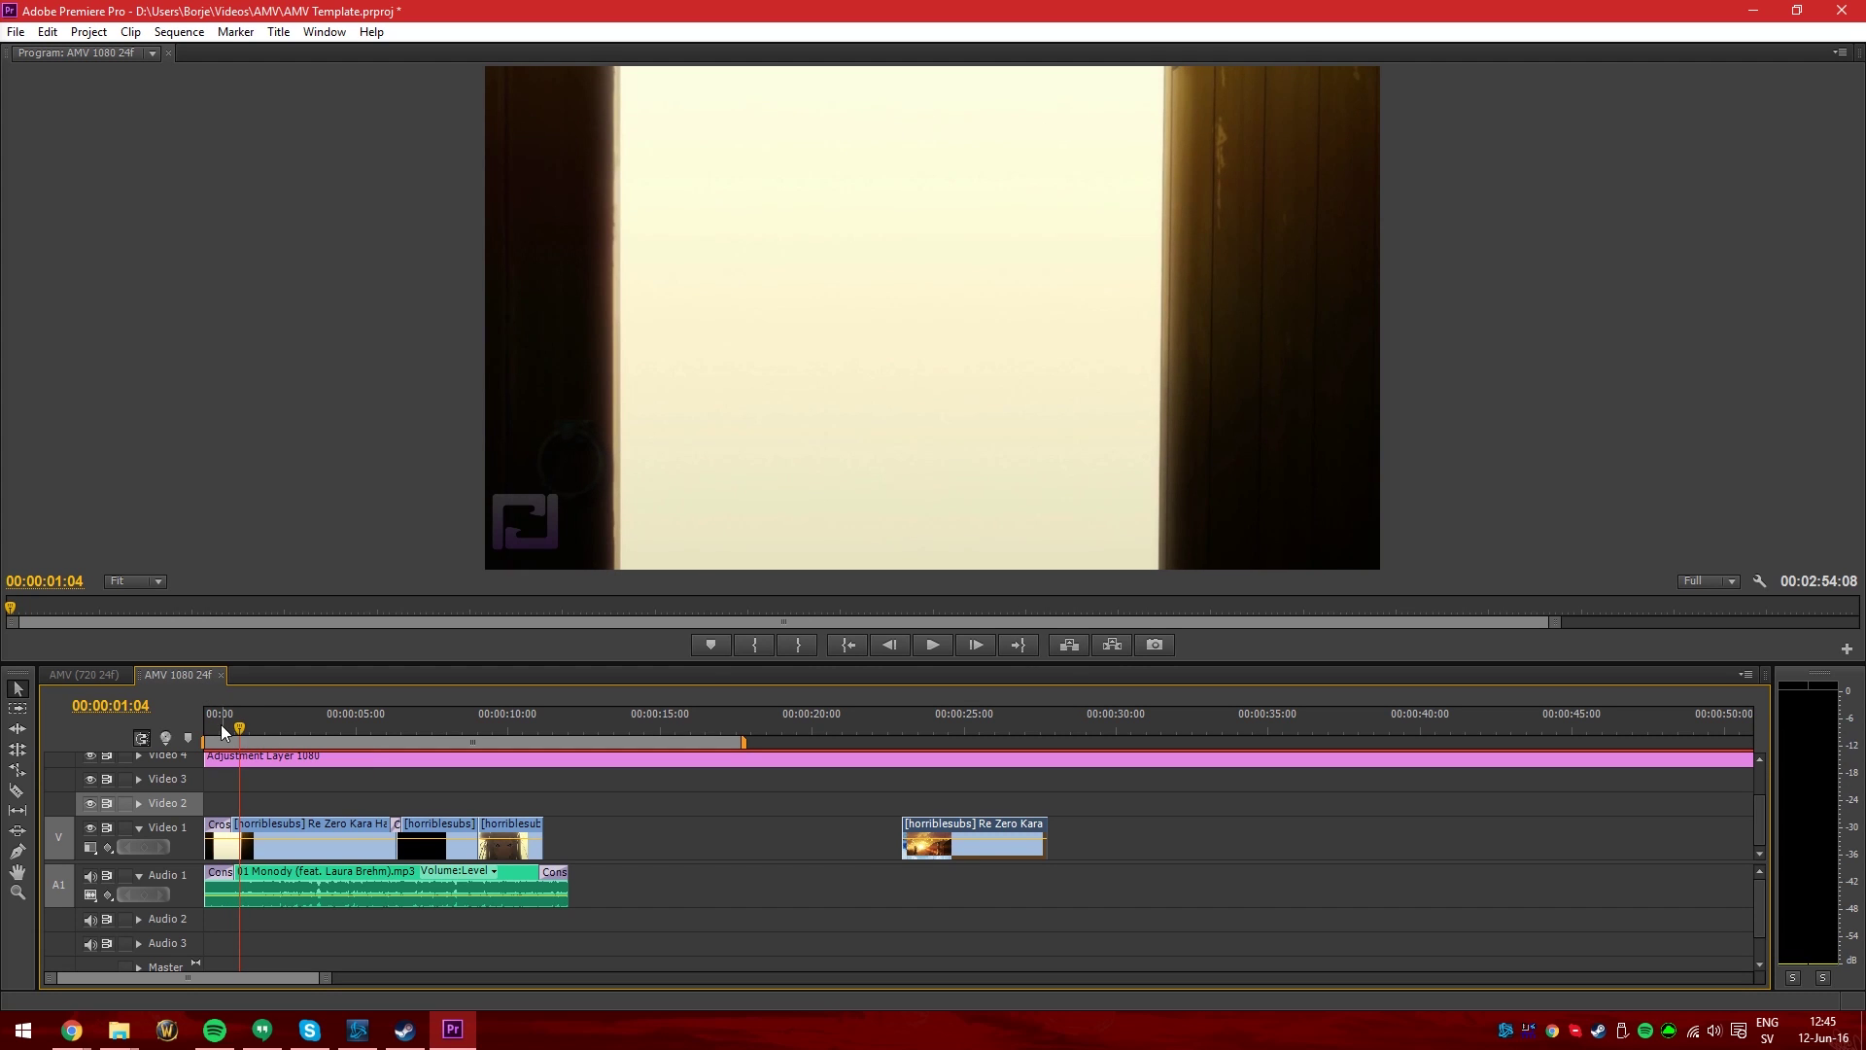
left_click_drag(224, 725, 182, 721)
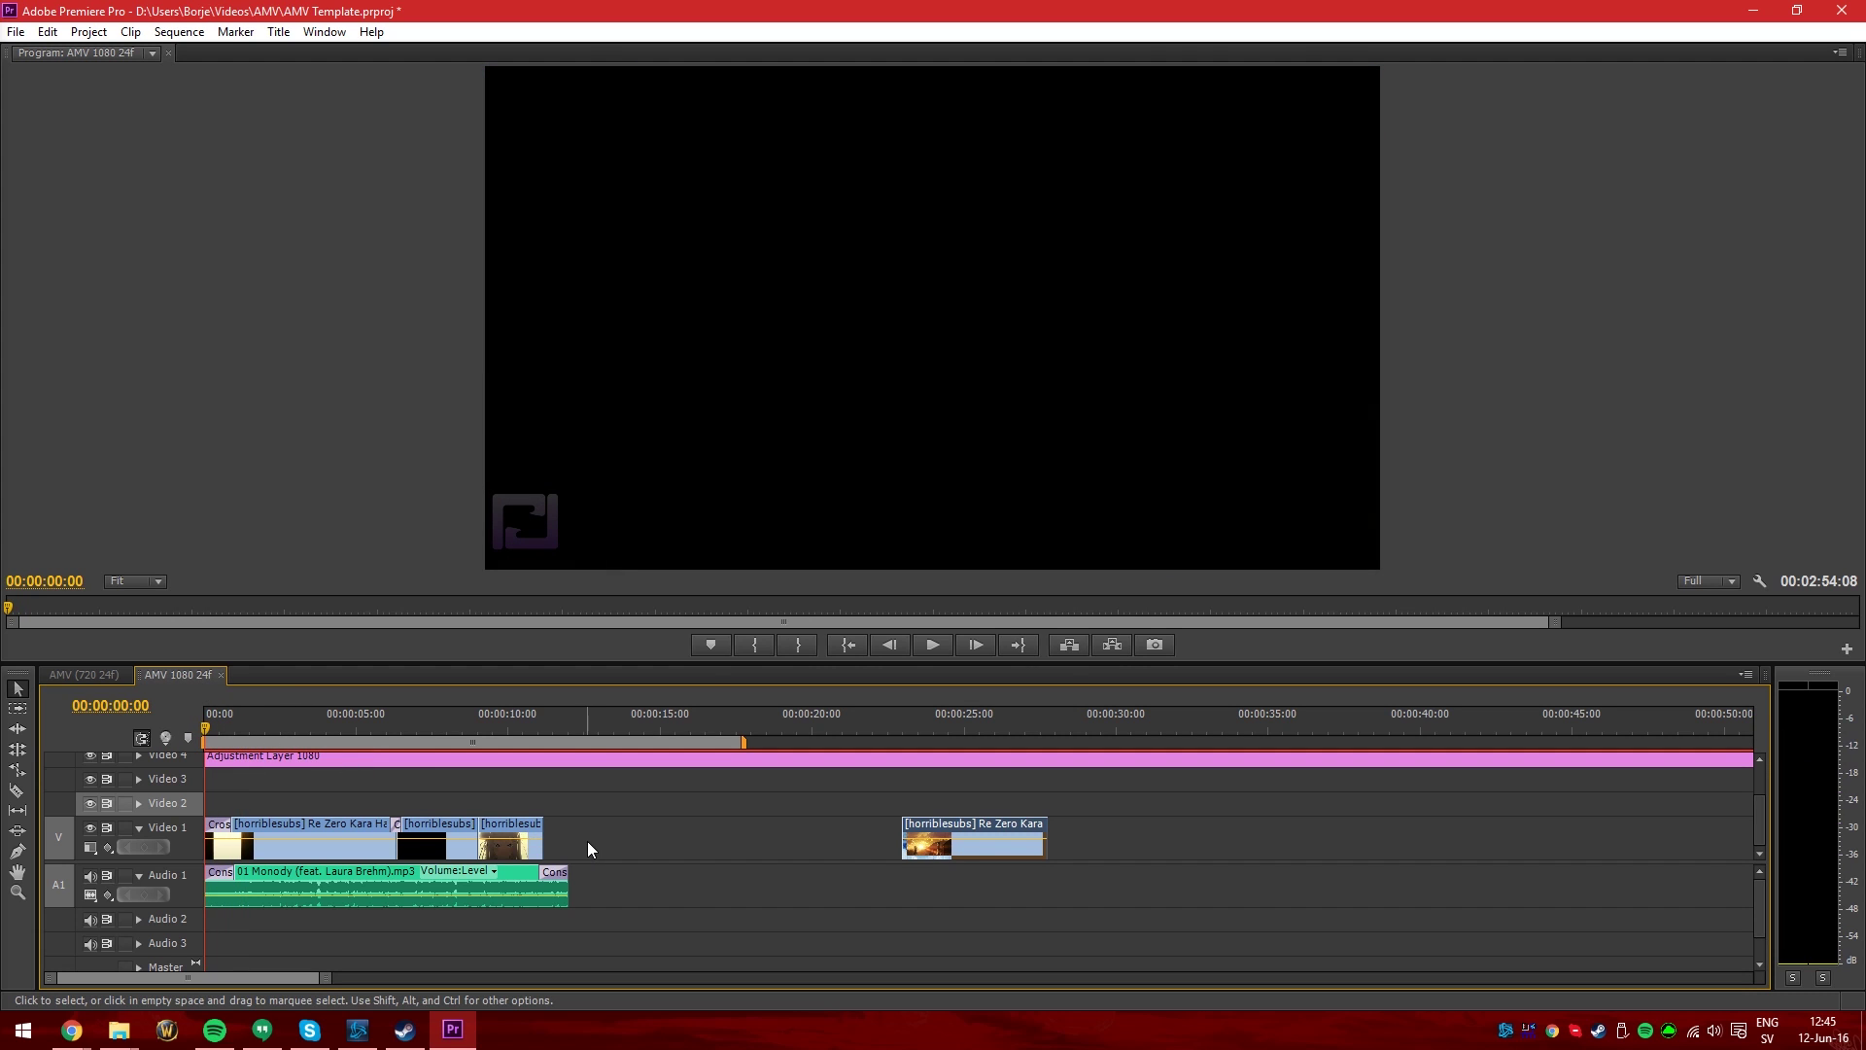
key("space")
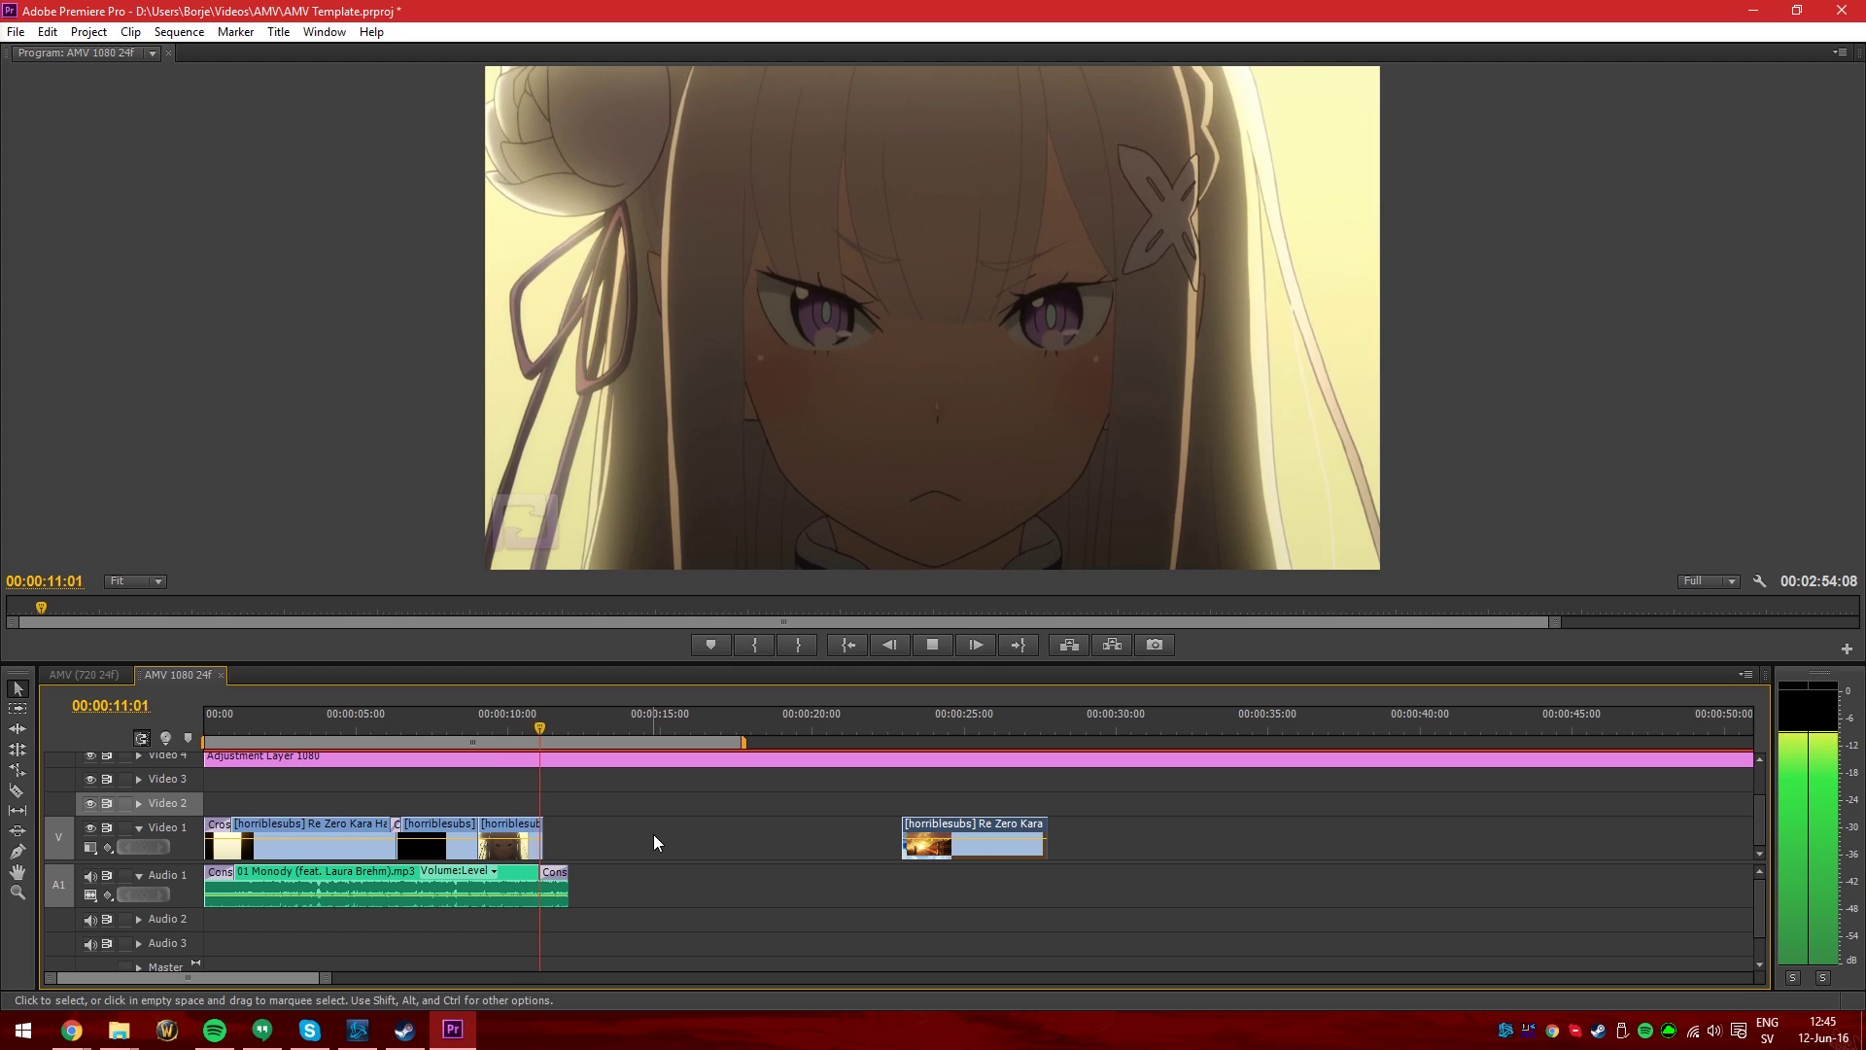
key("space")
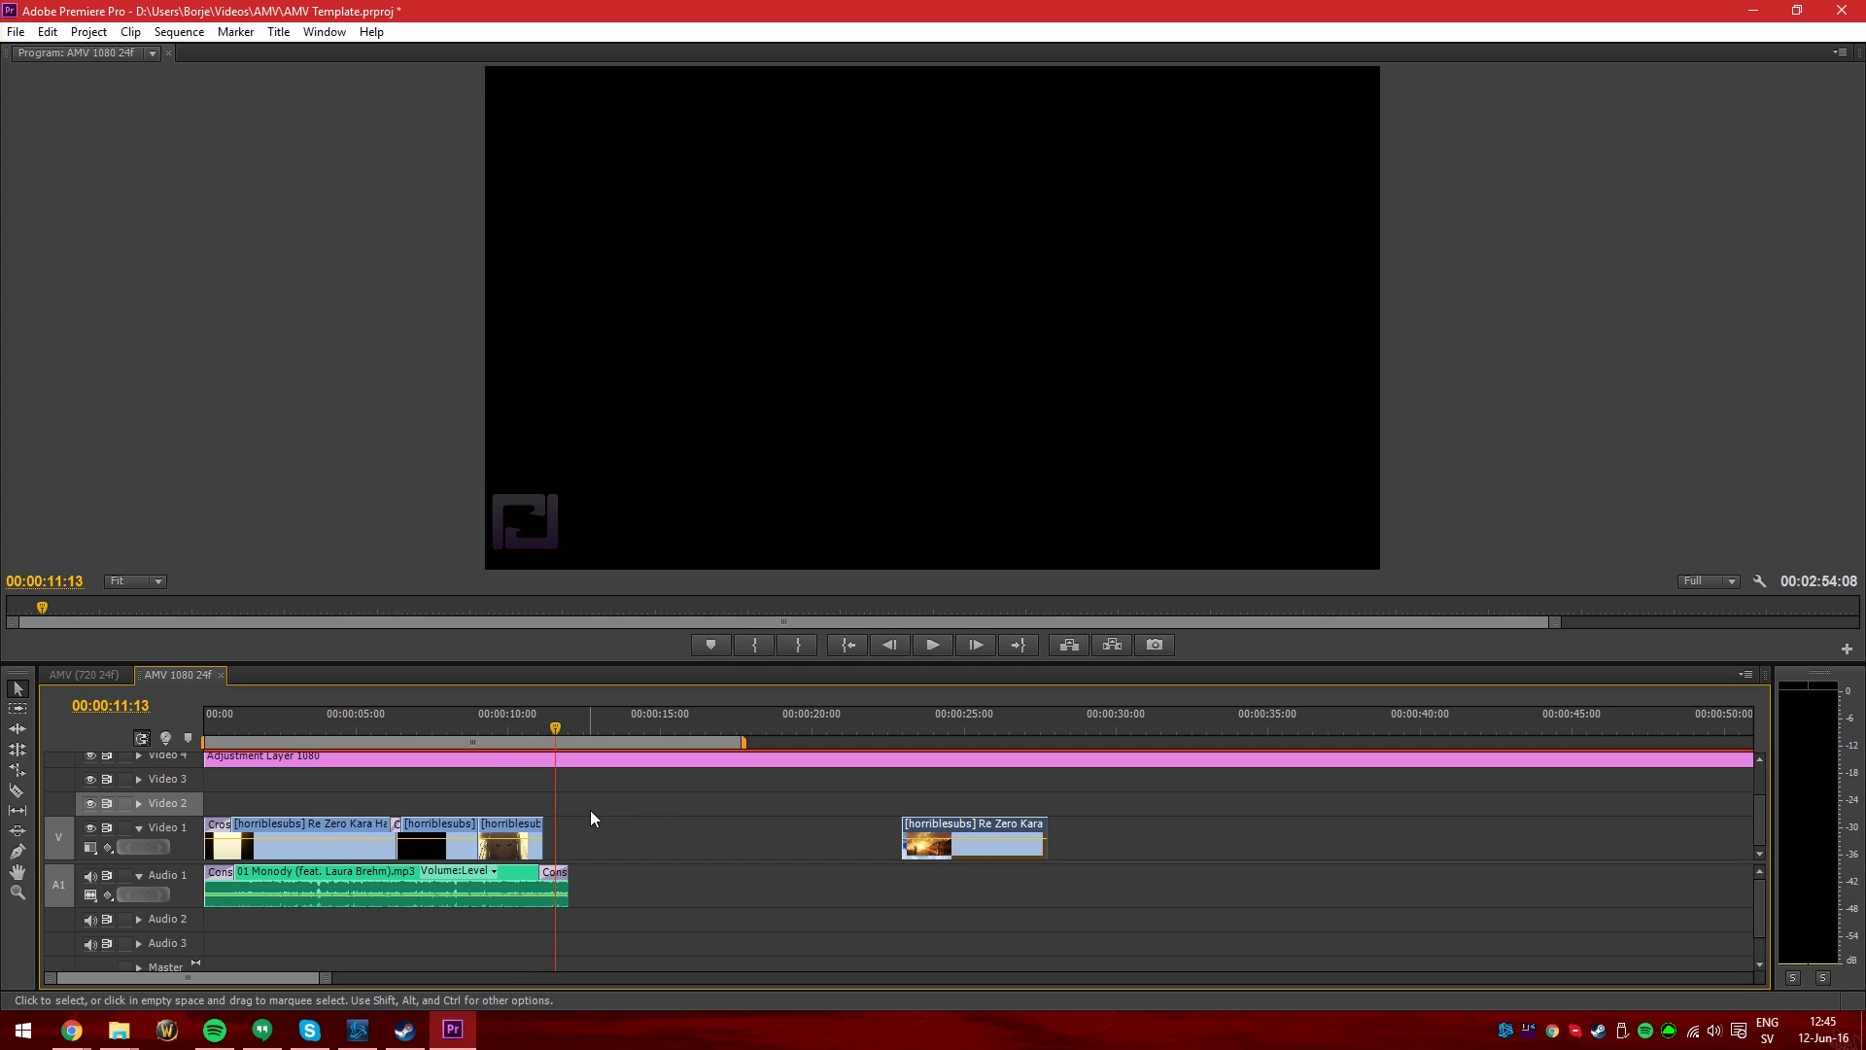
left_click_drag(593, 812, 259, 899)
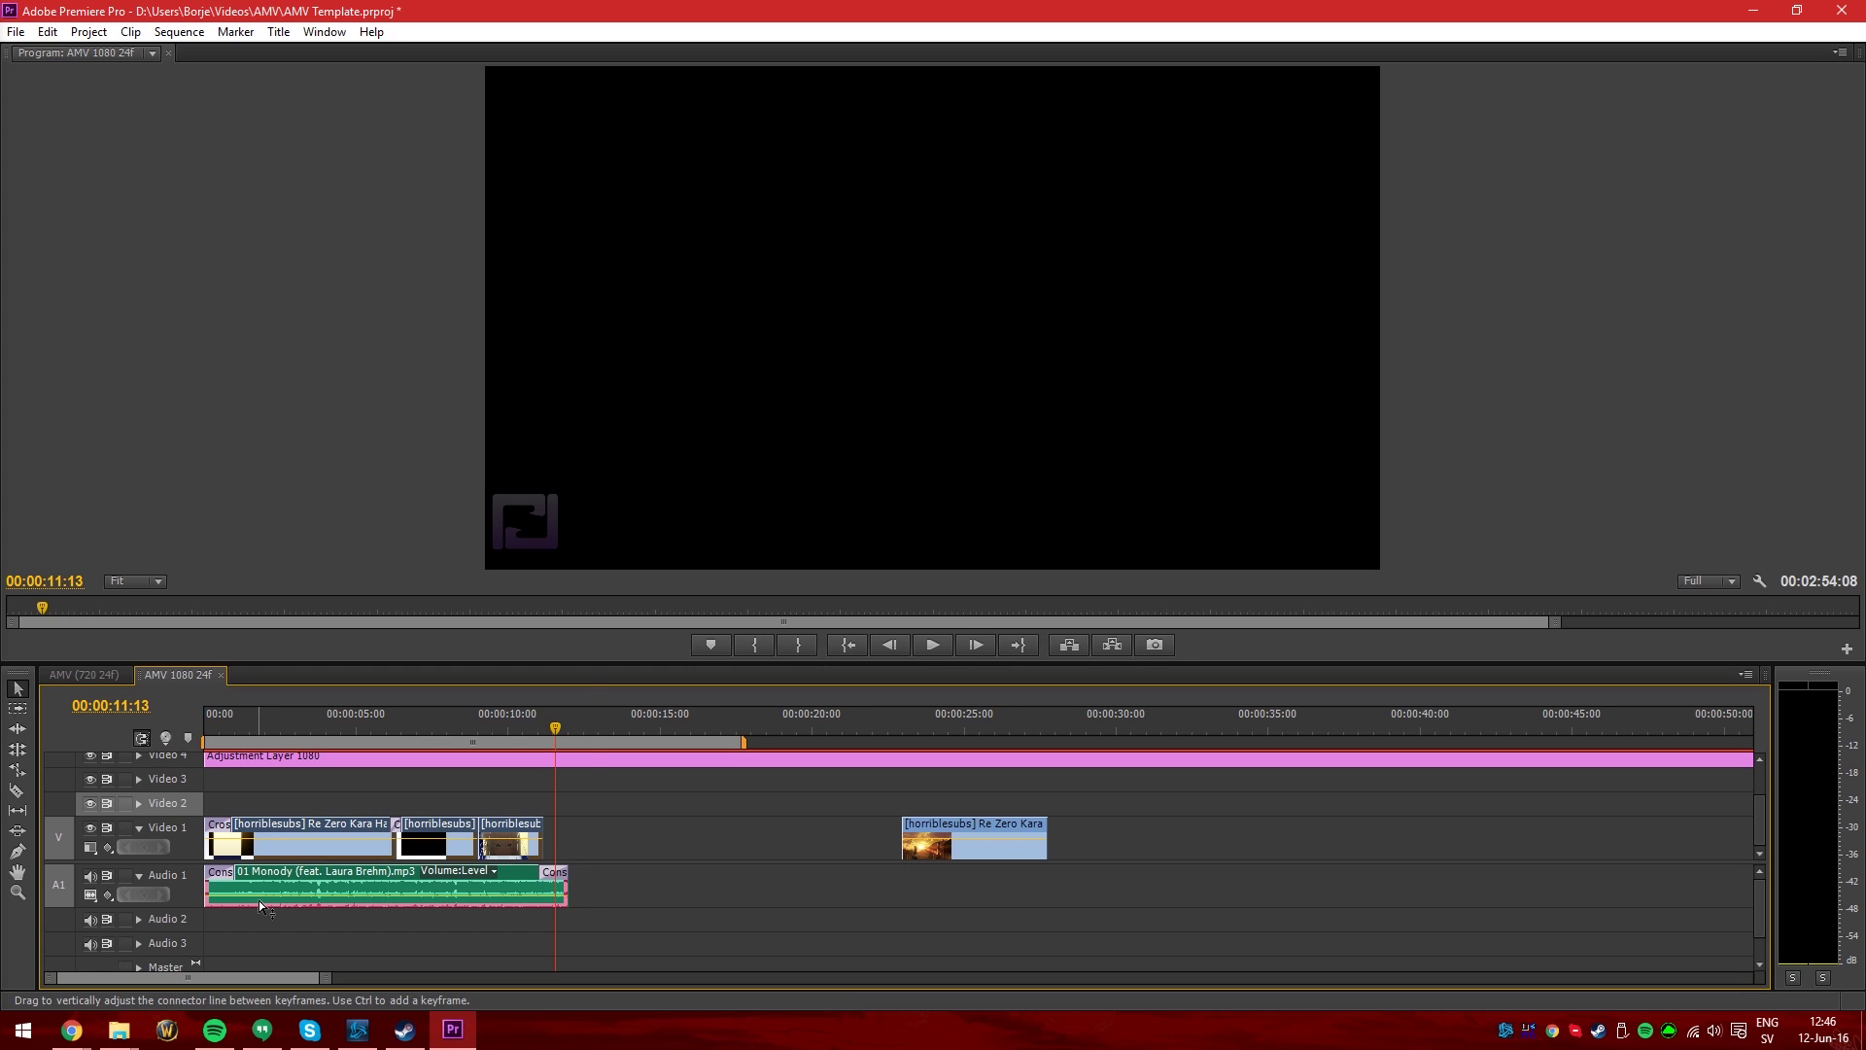
Replace the selected clips with an After Effects composition saved as 'Premiere to AE'
right_click(301, 831)
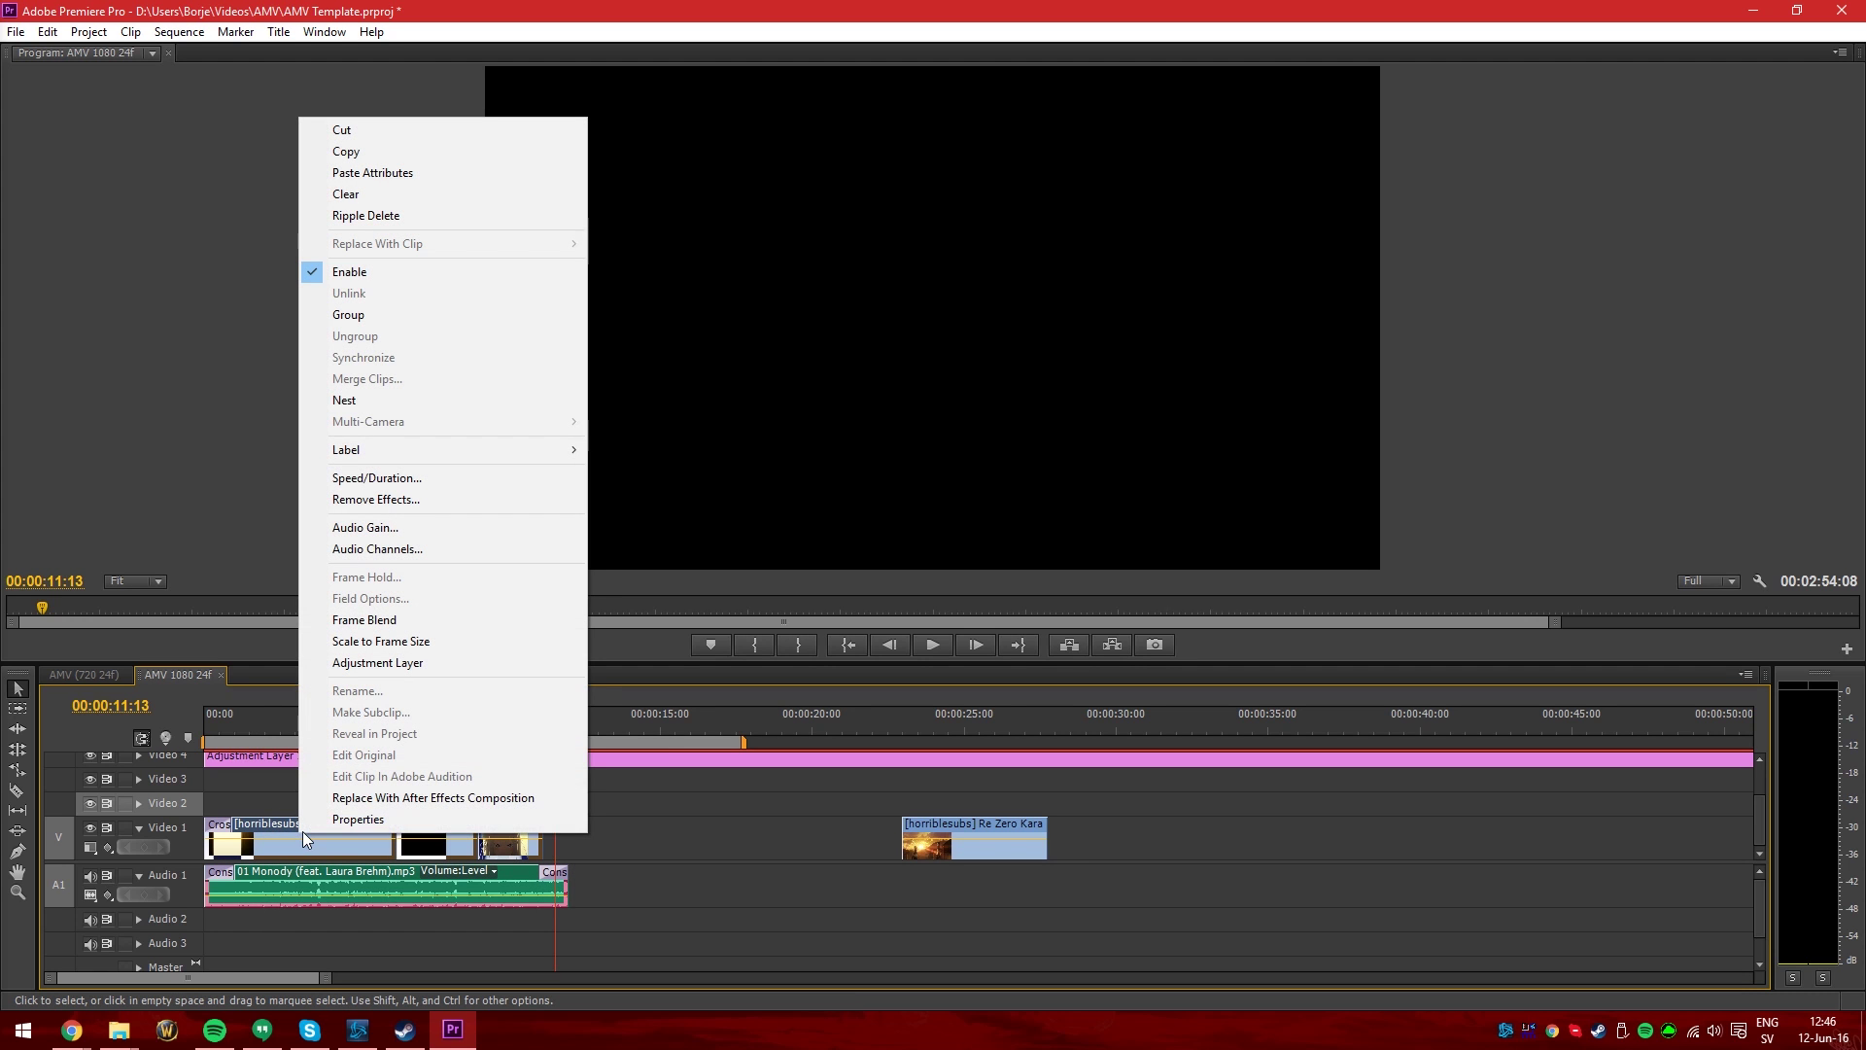
left_click(424, 799)
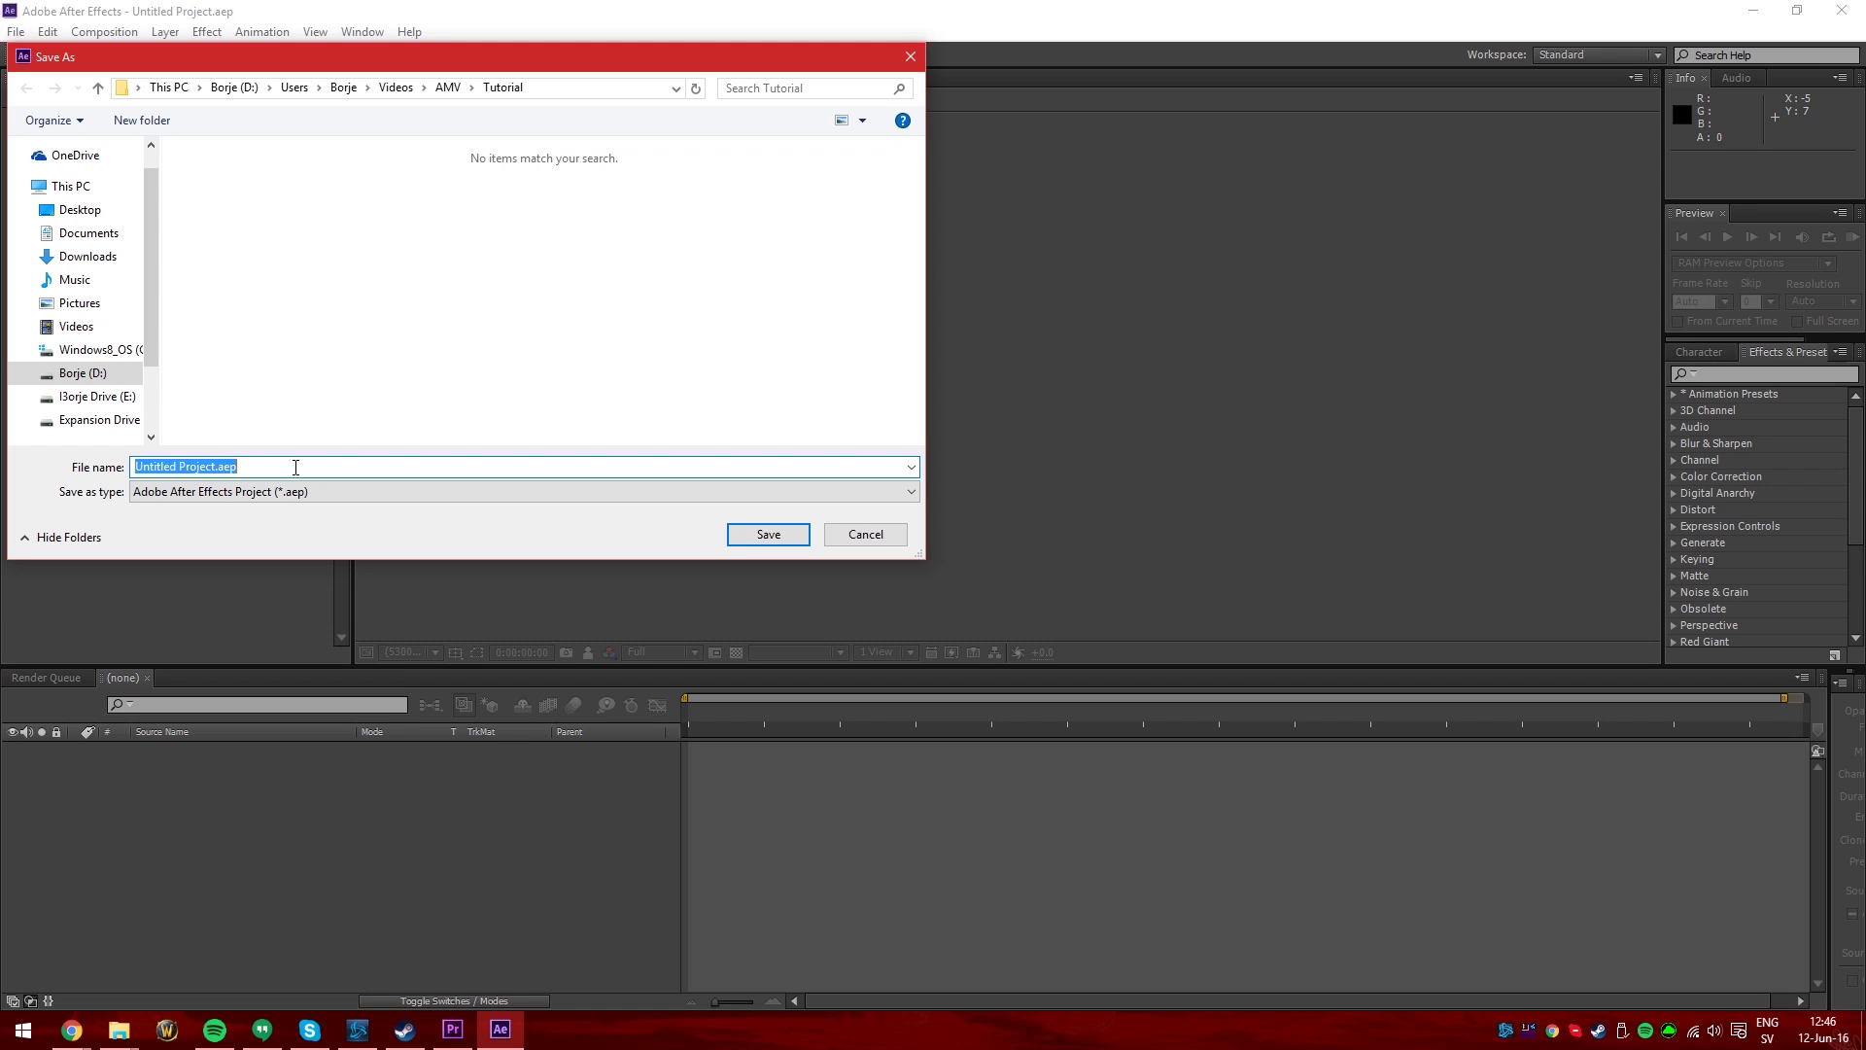
type("Premiere to AE")
Save the linked After Effects project and scrub the comp back to the door shot at 2:14
left_click(768, 534)
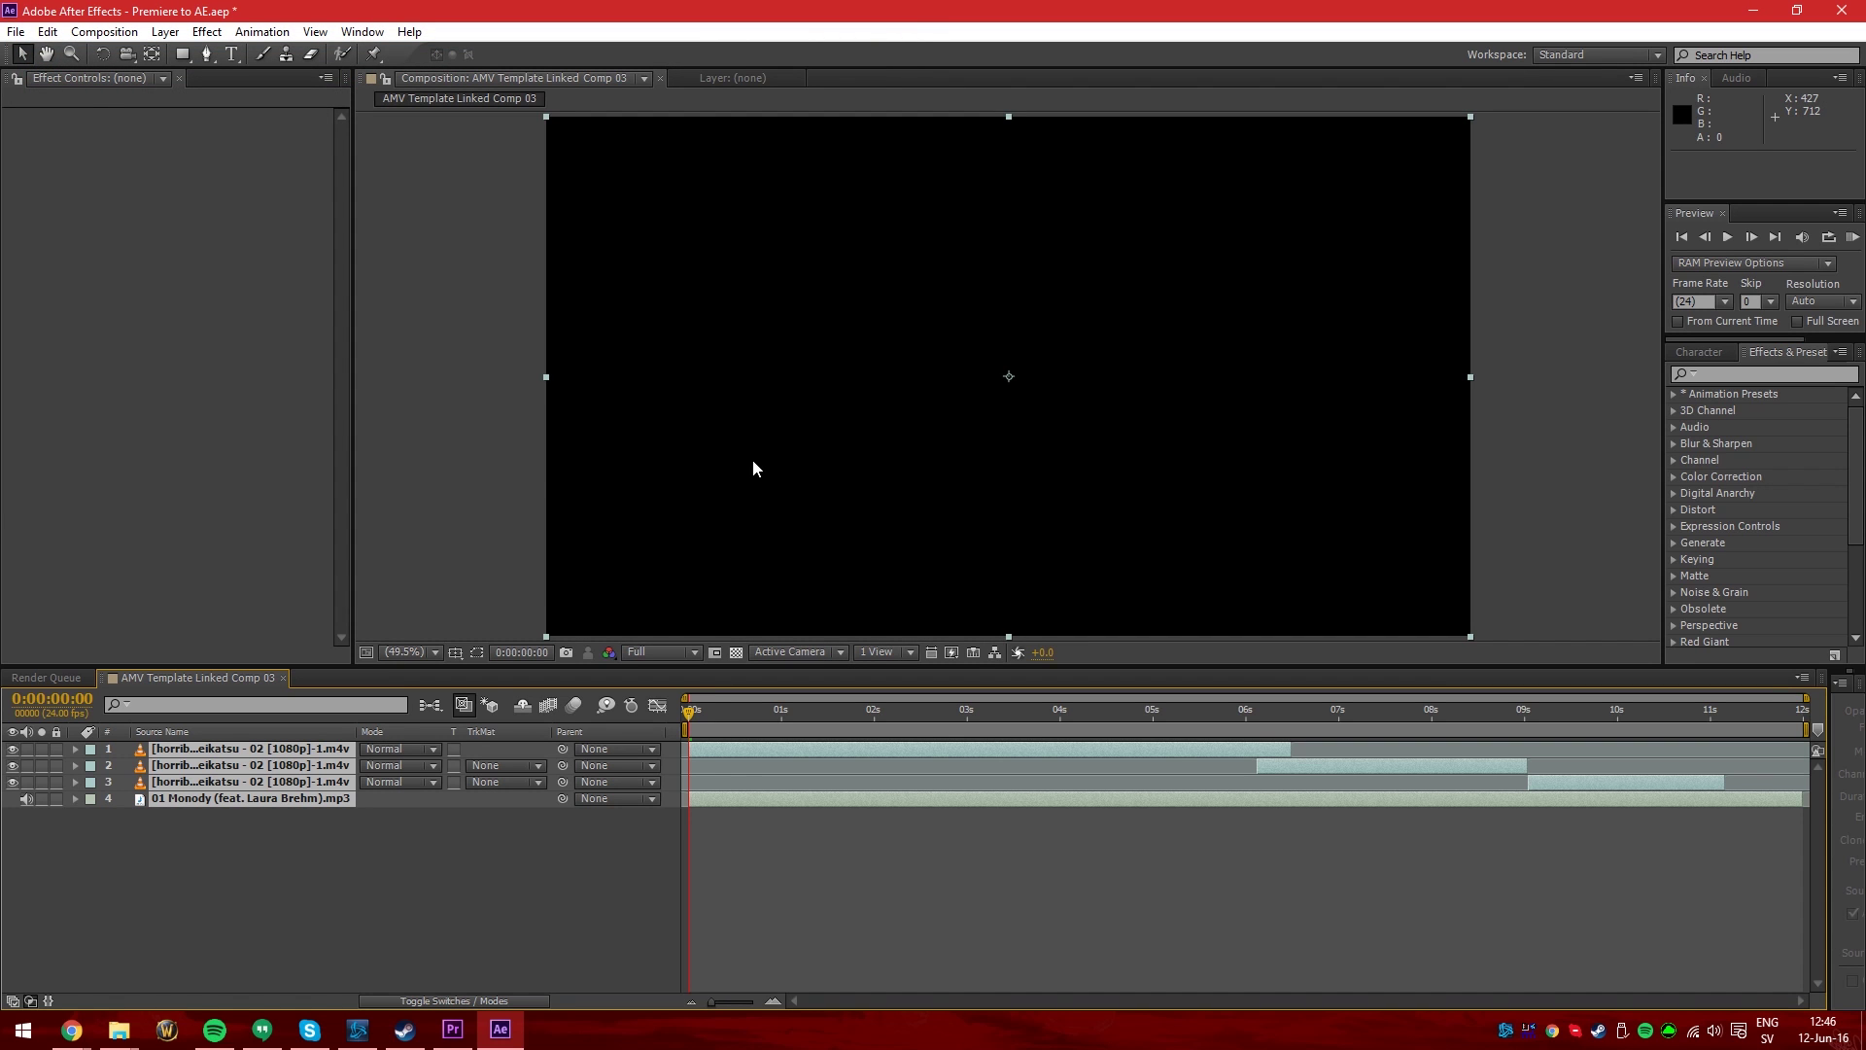
left_click(1032, 730)
left_click(1252, 890)
left_click(1244, 719)
left_click_drag(1247, 722, 1331, 720)
left_click(928, 719)
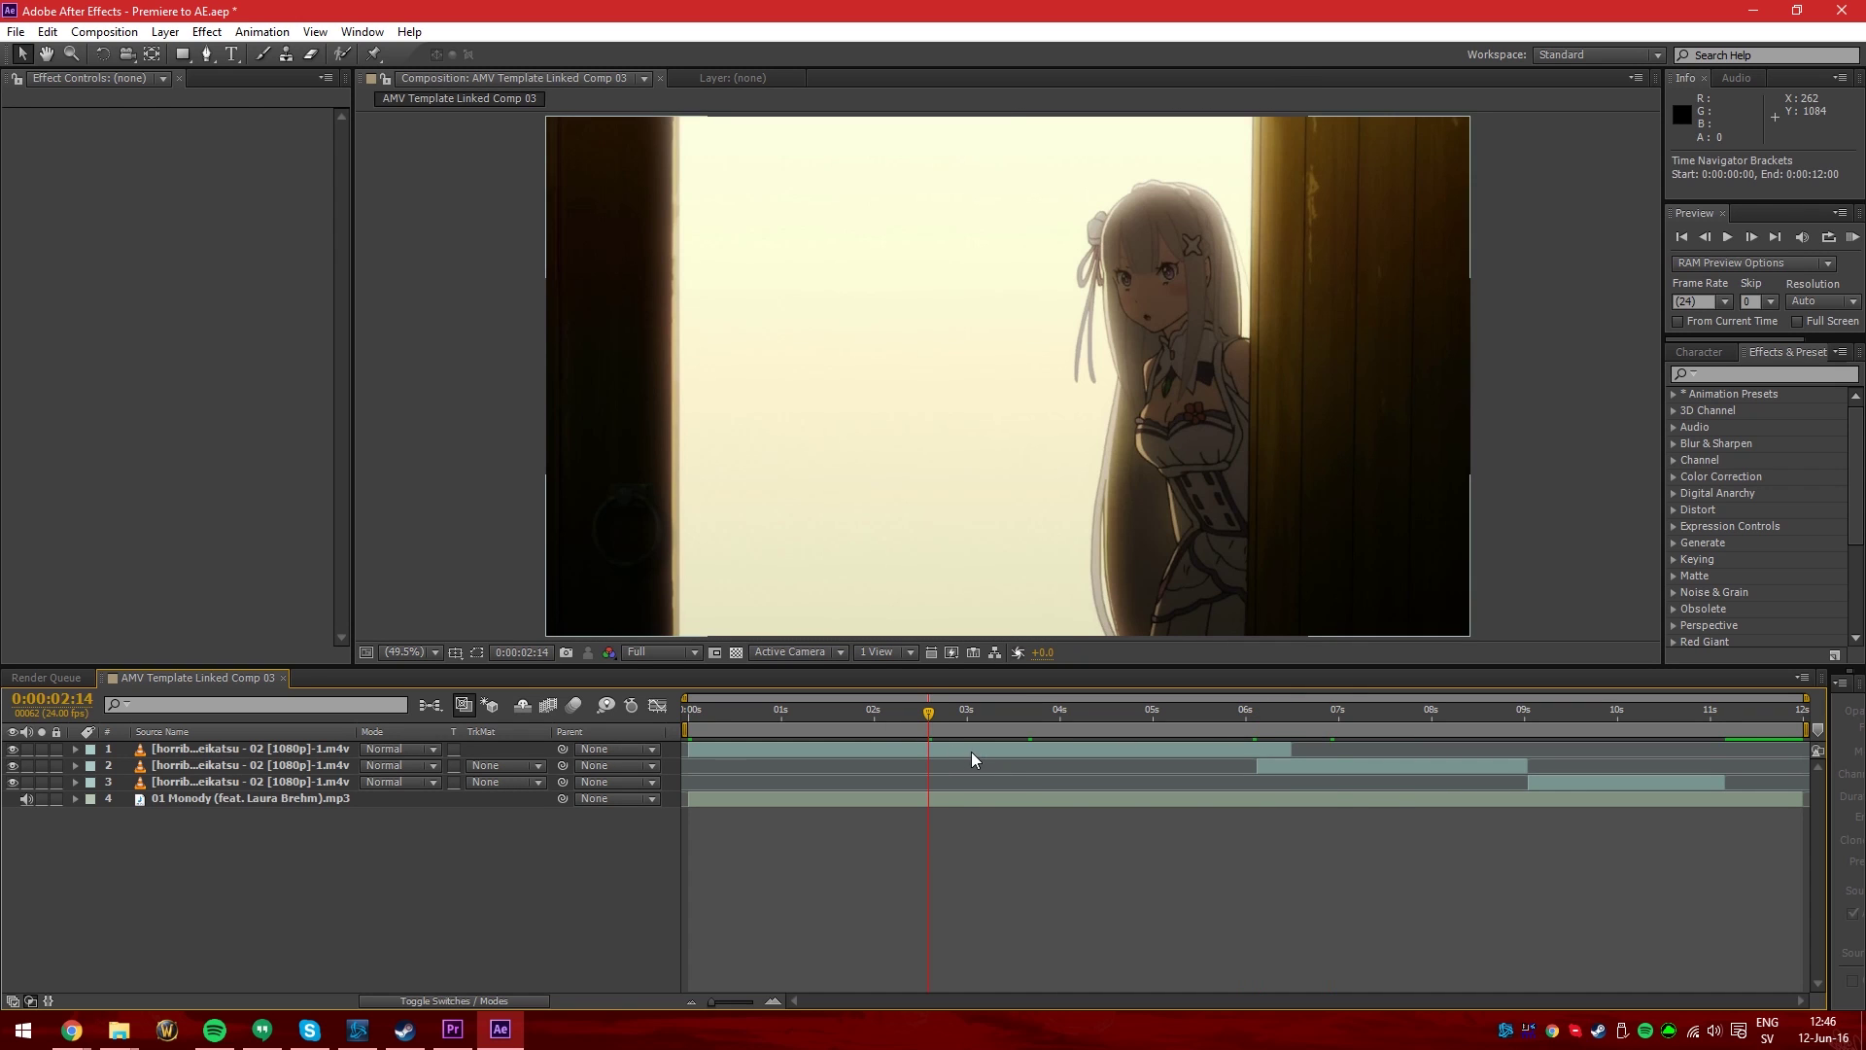
Draw a rectangular mask over layer 1's left side, set to Subtract with 105 px feather
left_click(972, 752)
left_click(182, 54)
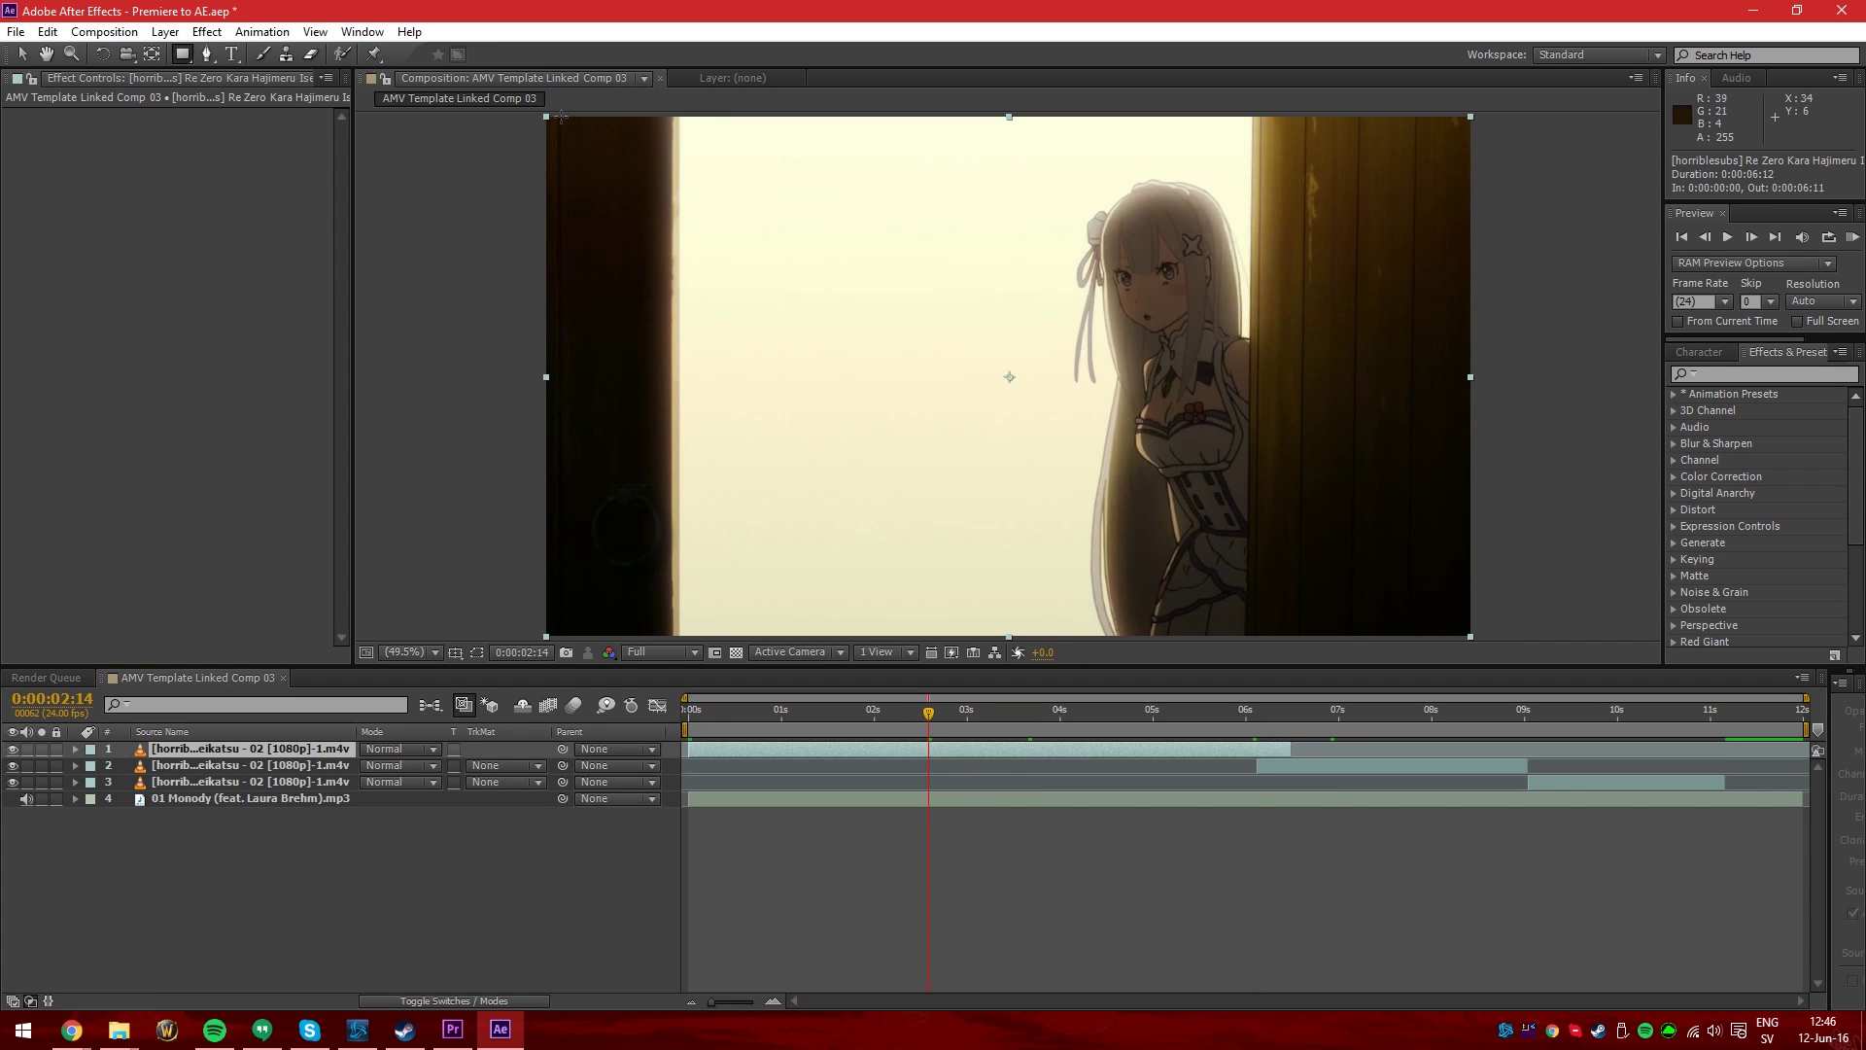
scroll(544, 189, "down", 2)
left_click_drag(717, 201, 1032, 595)
left_click(397, 781)
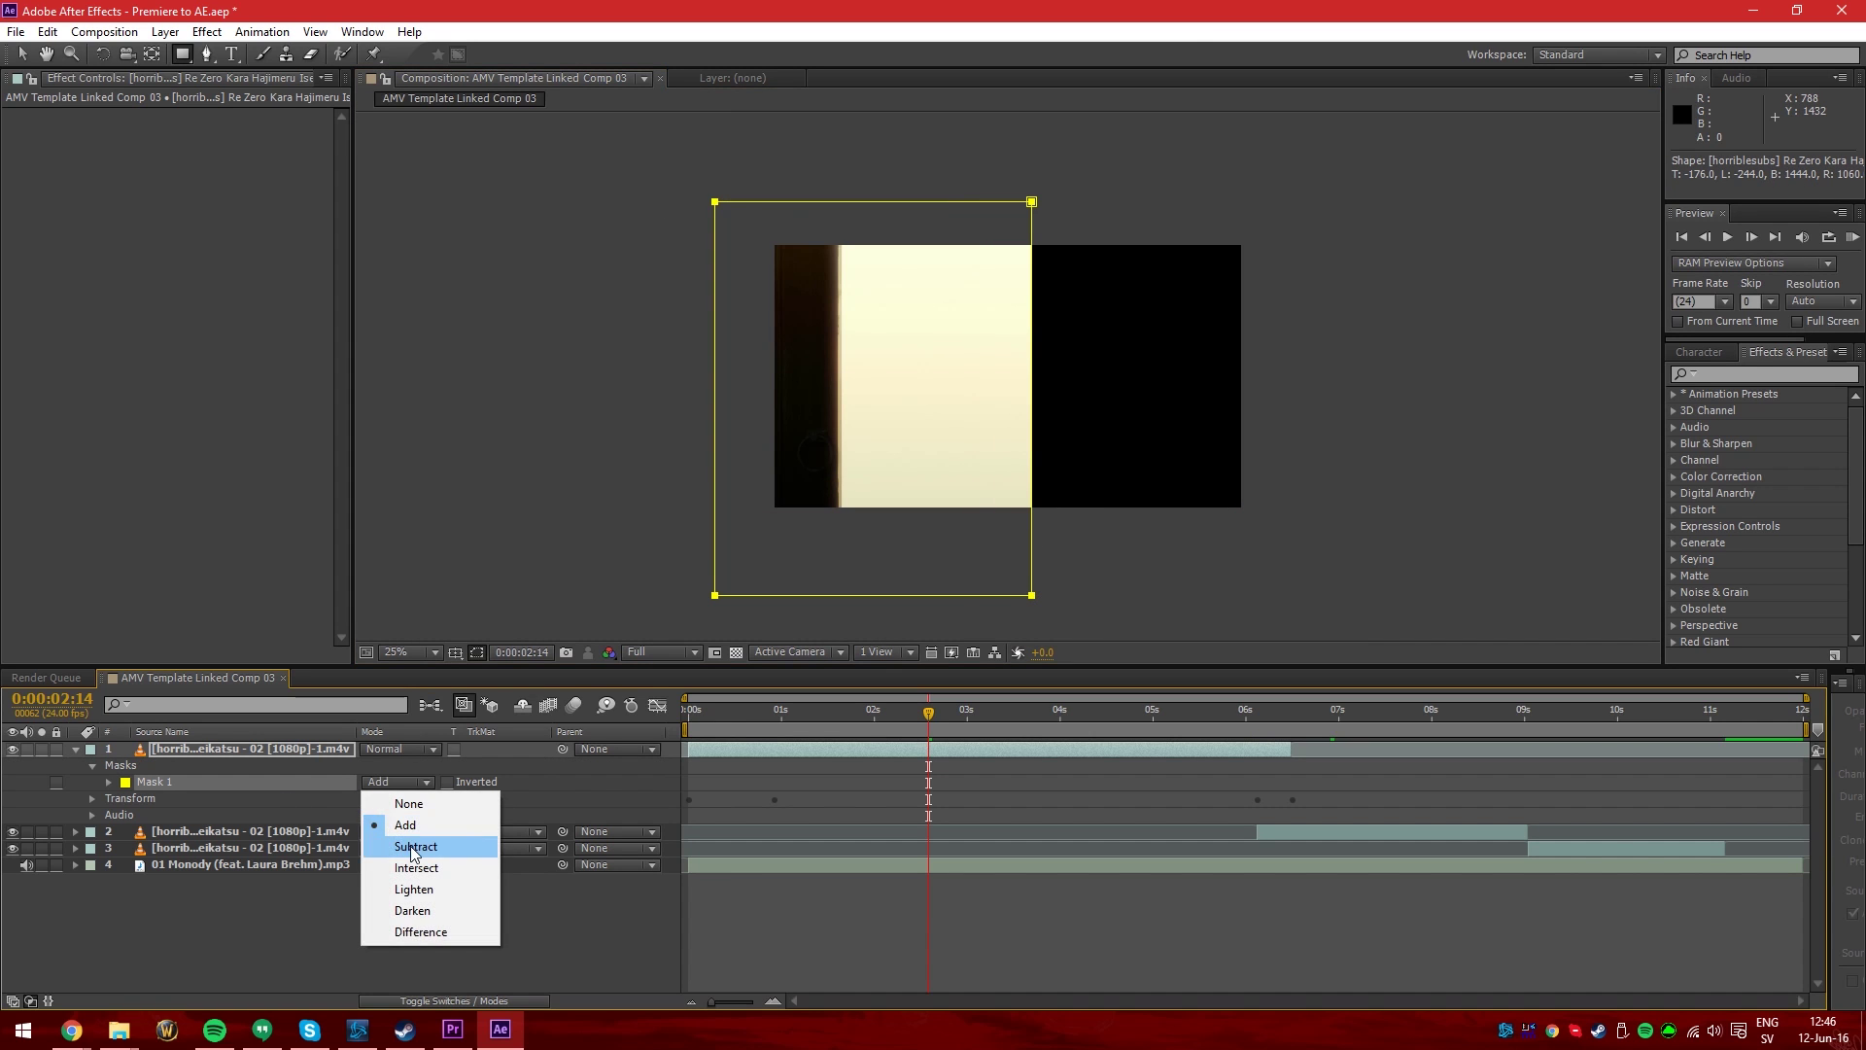
left_click(418, 846)
left_click(150, 782)
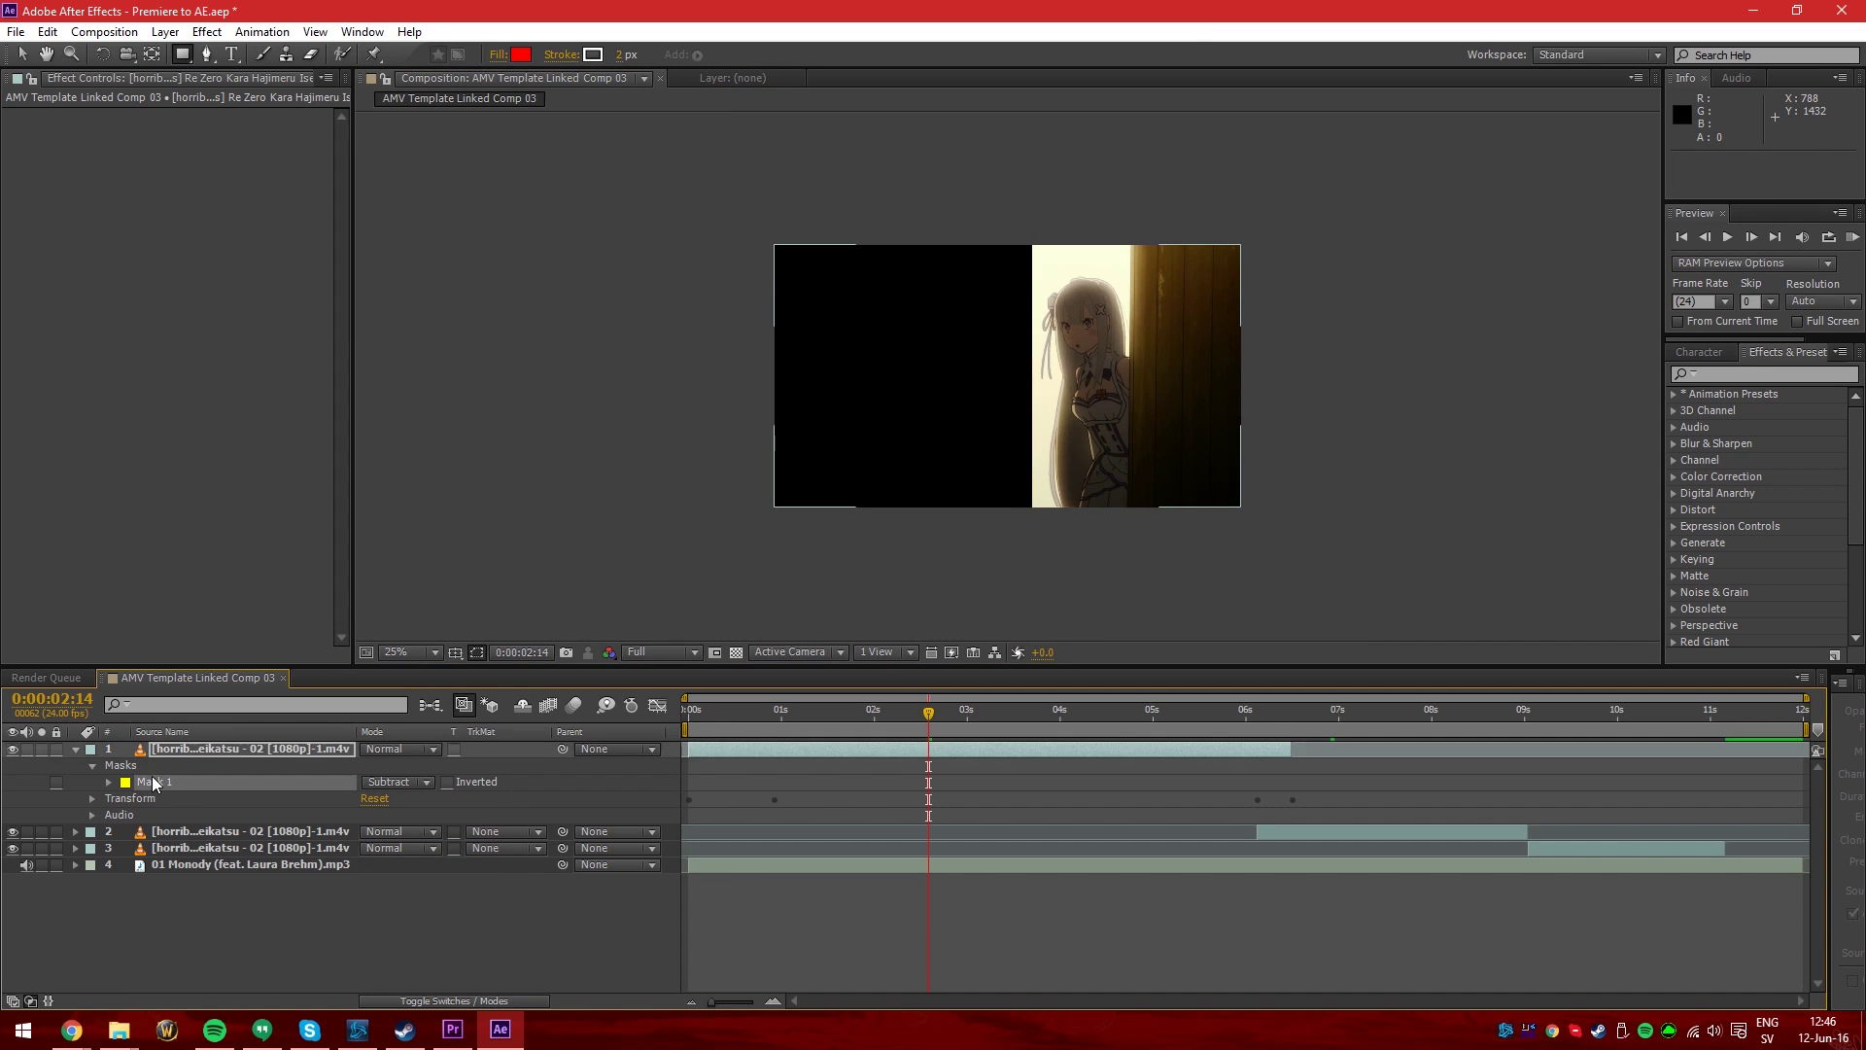
key("f")
left_click_drag(406, 781, 513, 787)
Deselect the layer, fit the composition in the viewer, and go to 0:00:03:09
key("v")
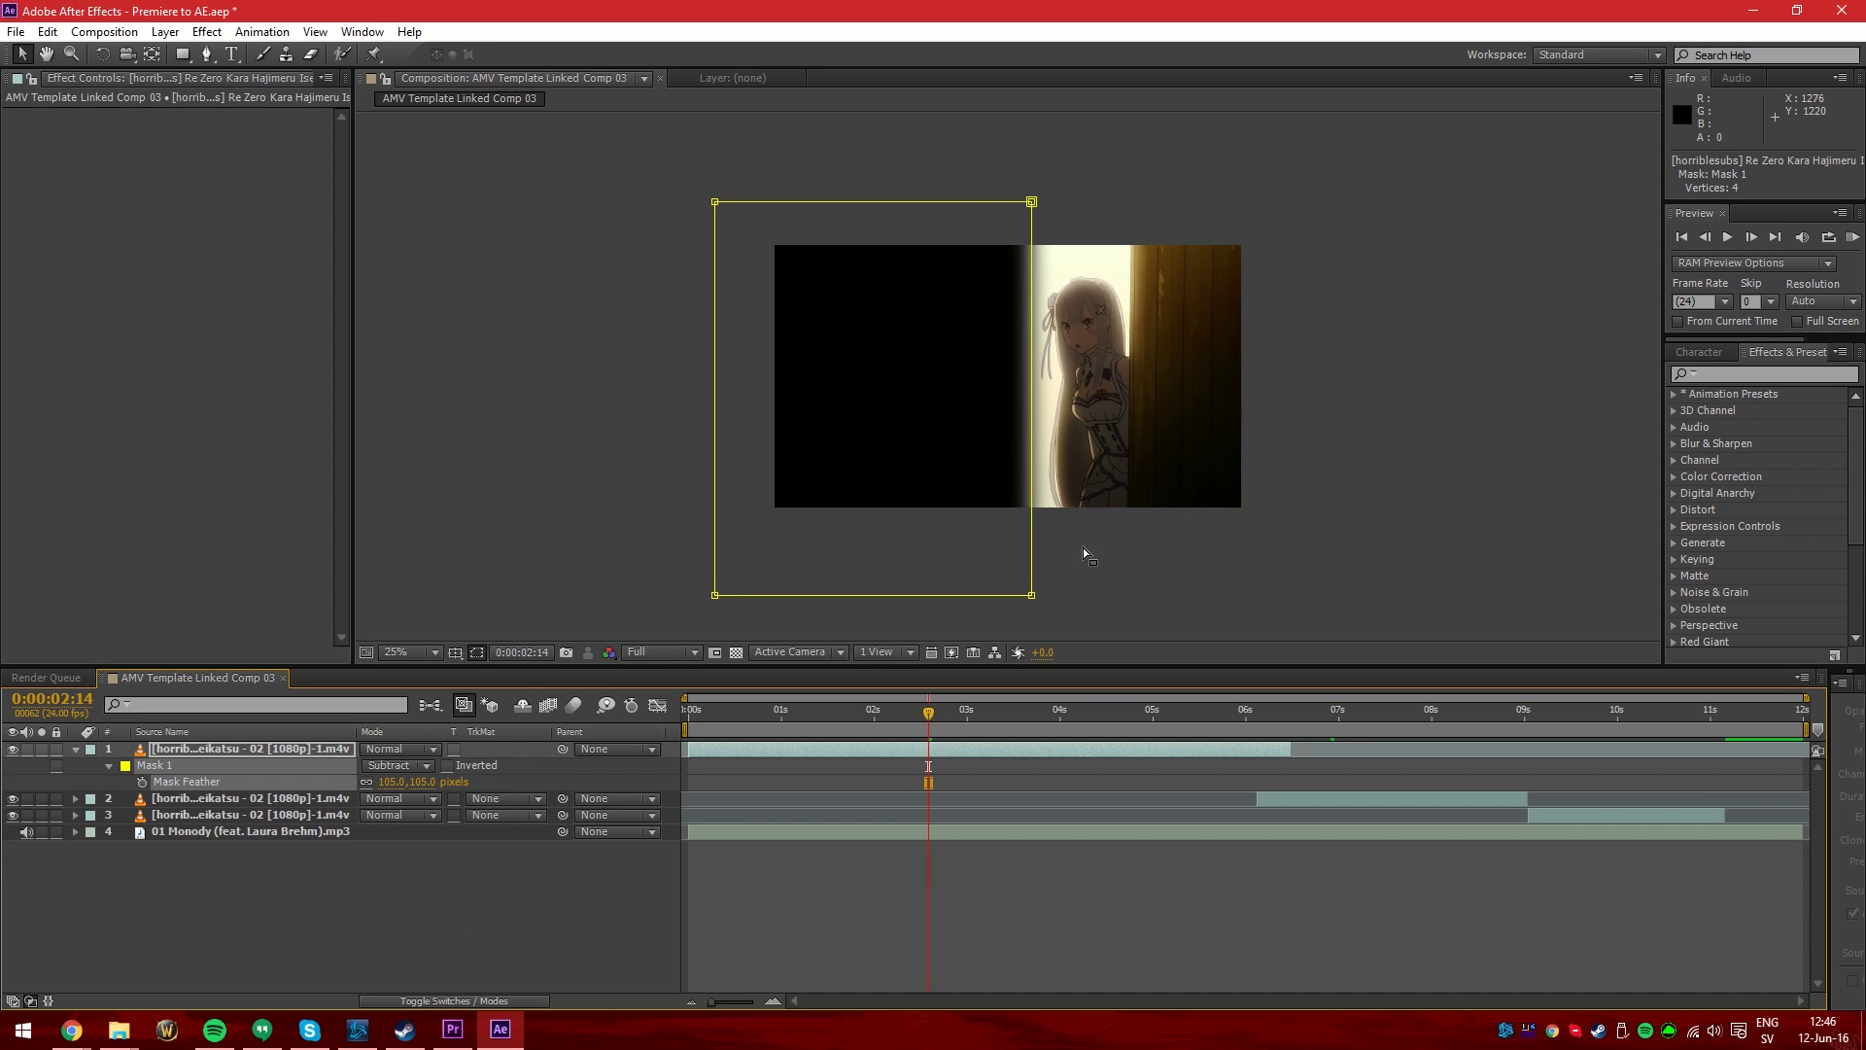
left_click(1098, 534)
scroll(1221, 611, "up", 1)
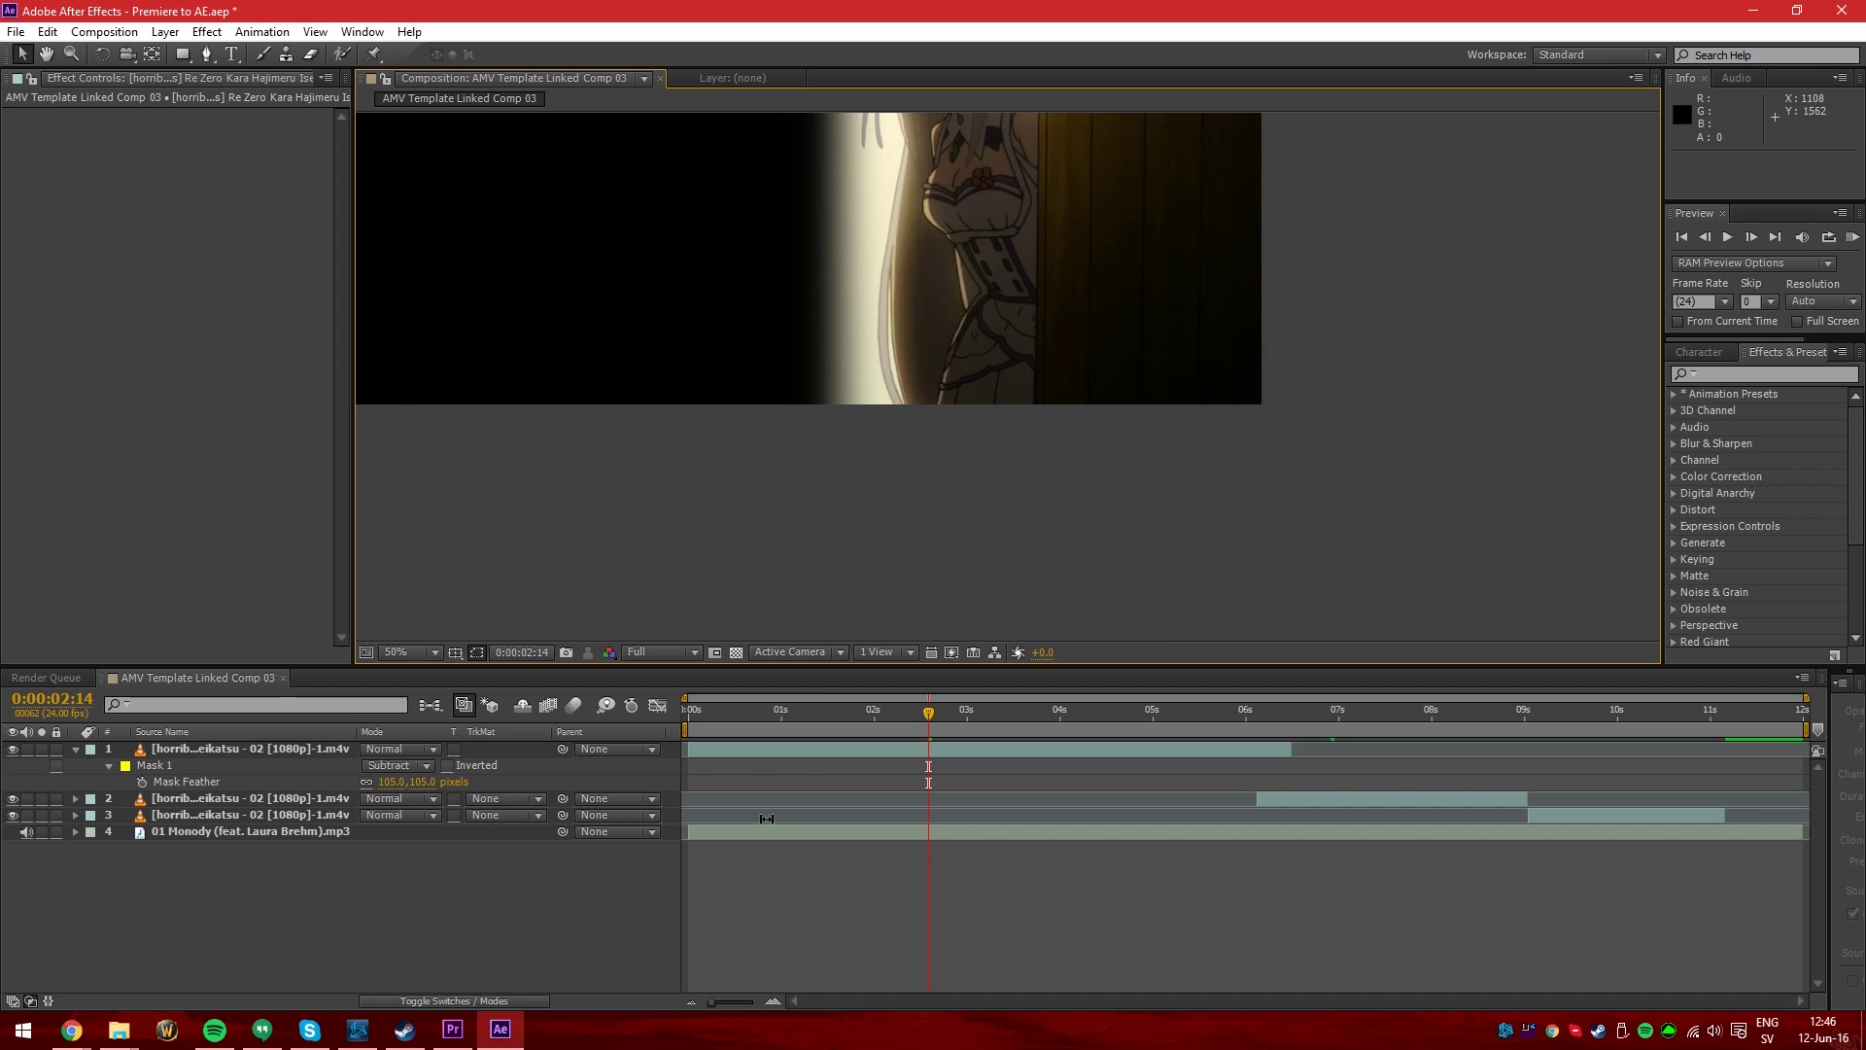
left_click(412, 652)
left_click(418, 301)
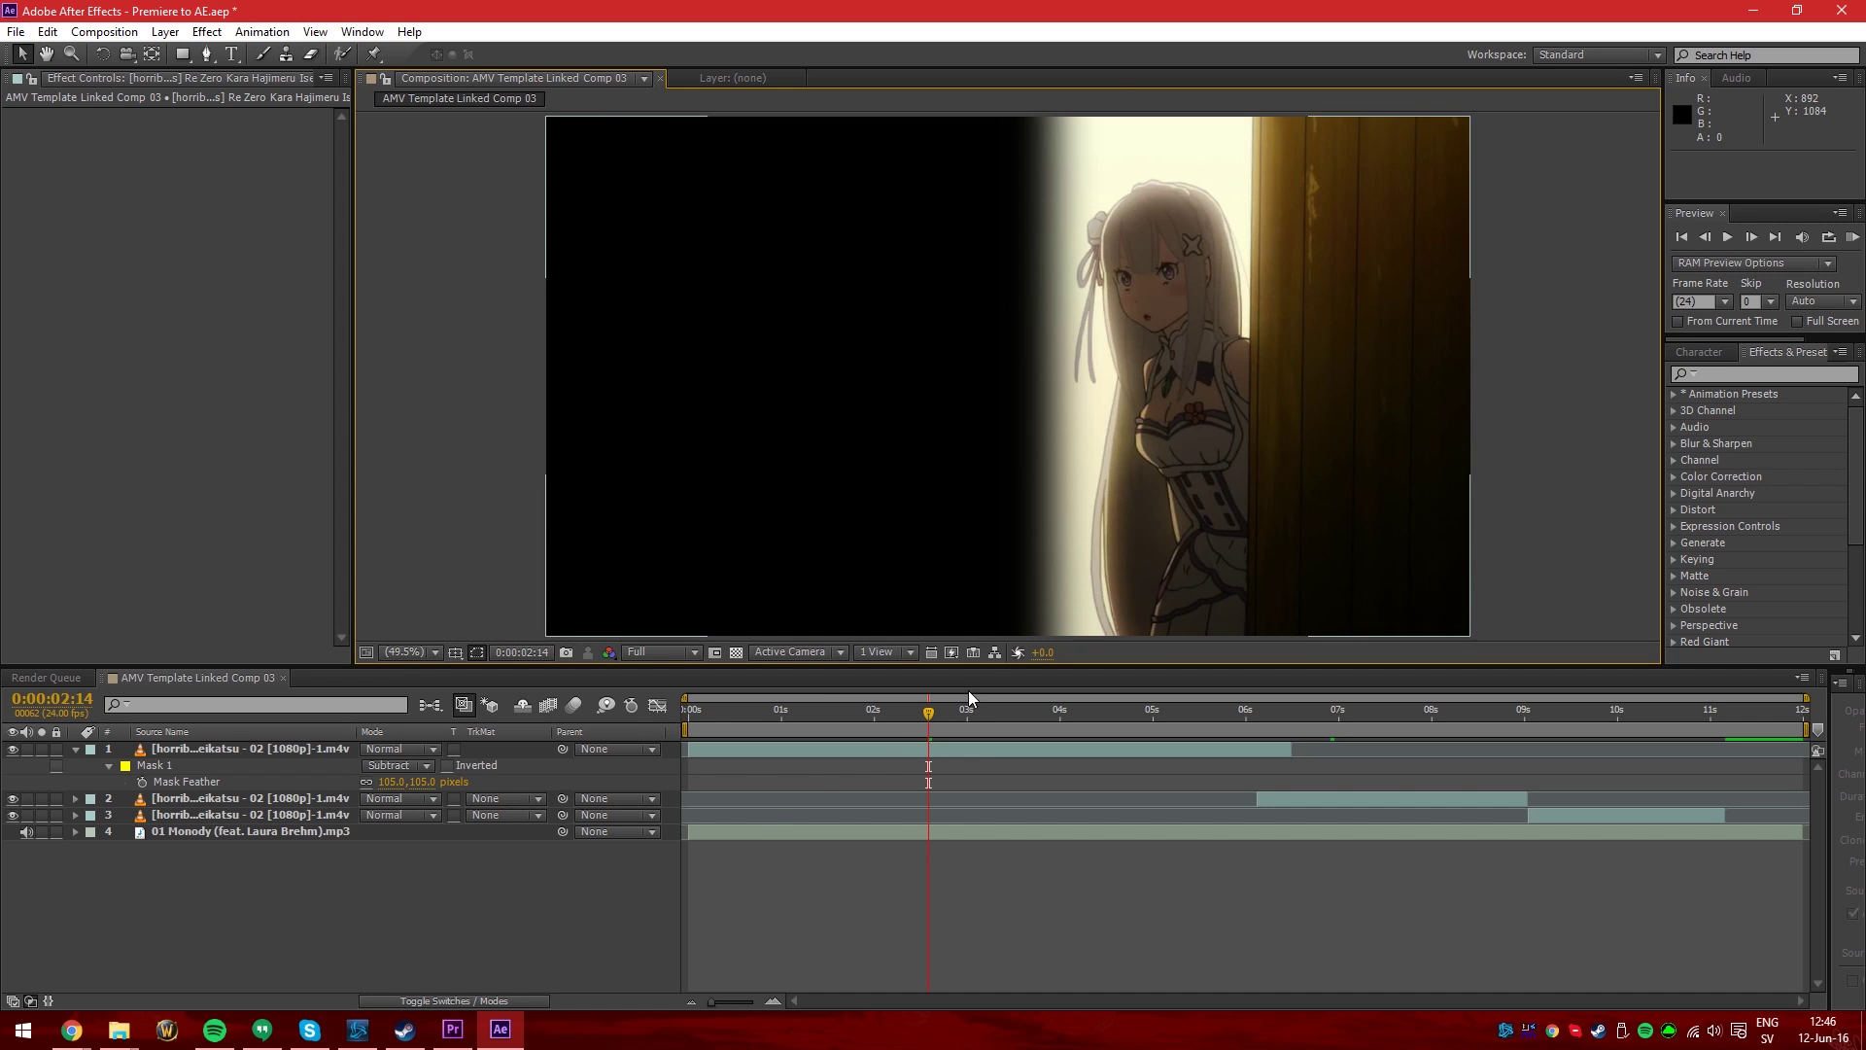
left_click(1008, 724)
Scrub through the masked shot, then check the linked clip in Premiere Pro's timeline
left_click_drag(1008, 727, 1400, 727)
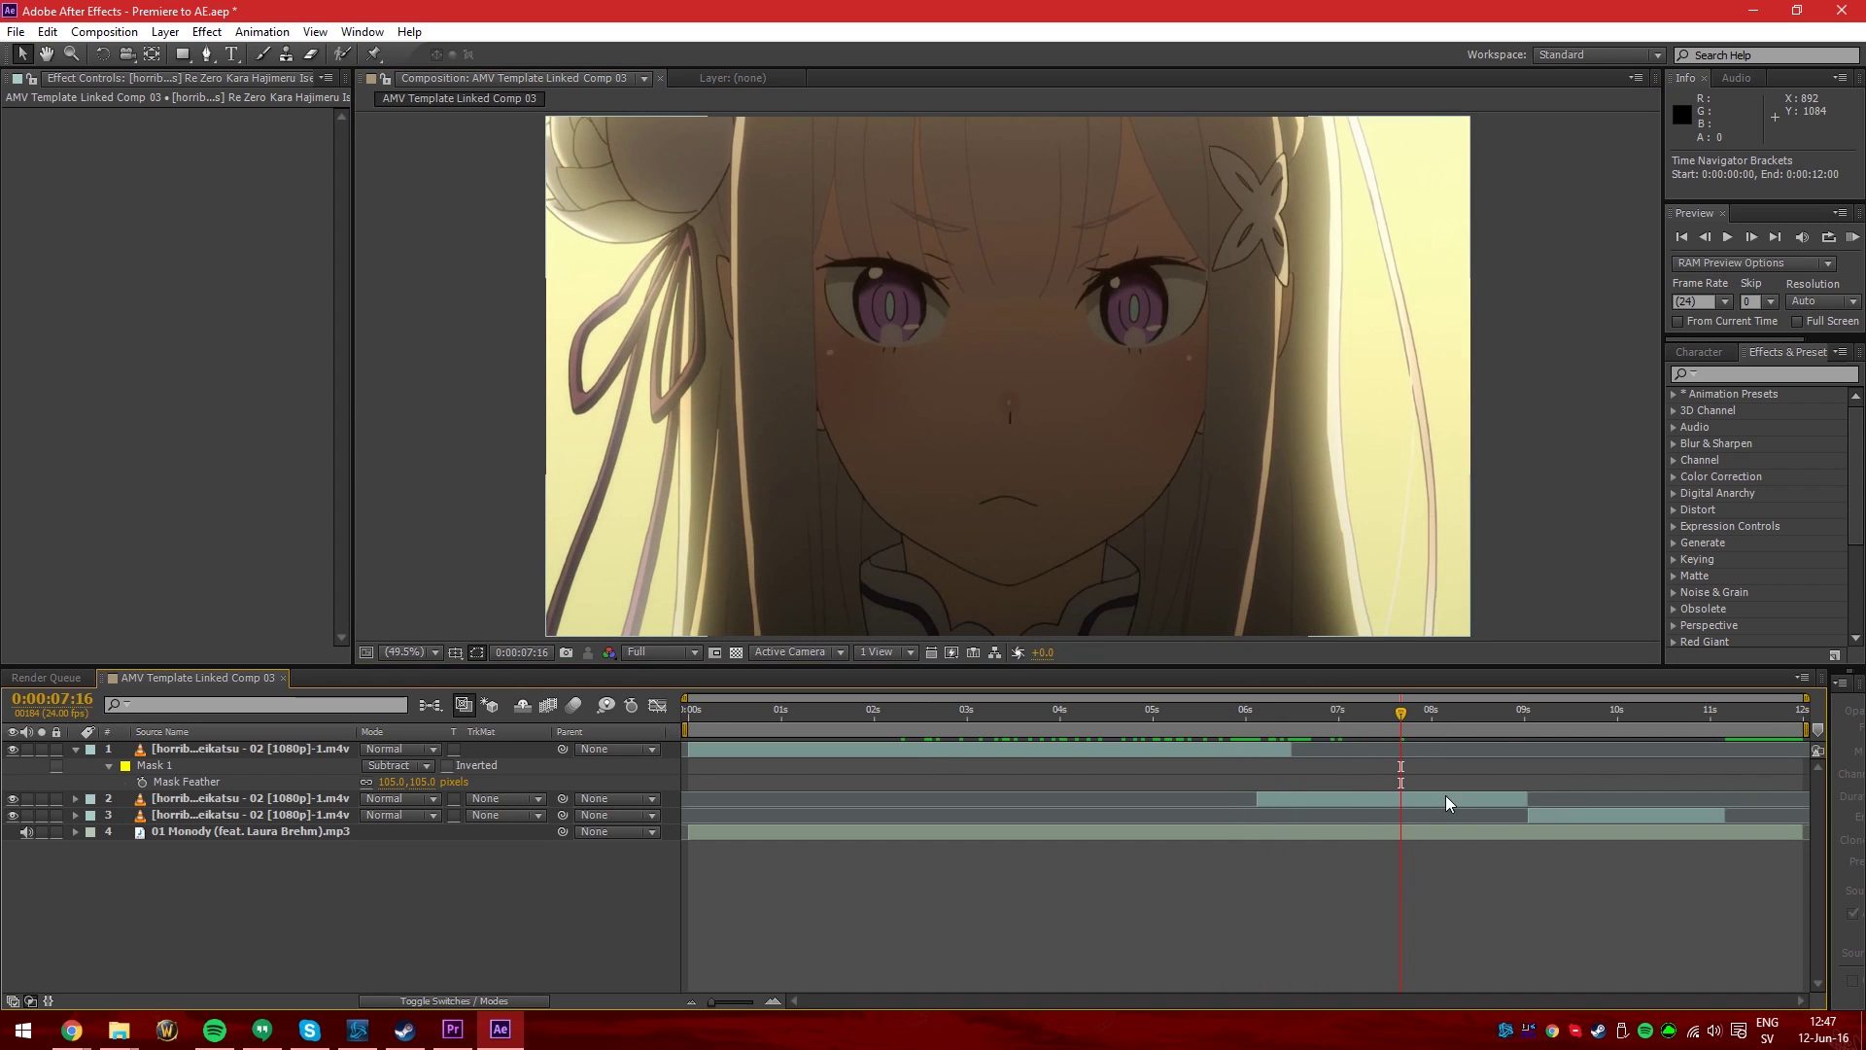
left_click(453, 1029)
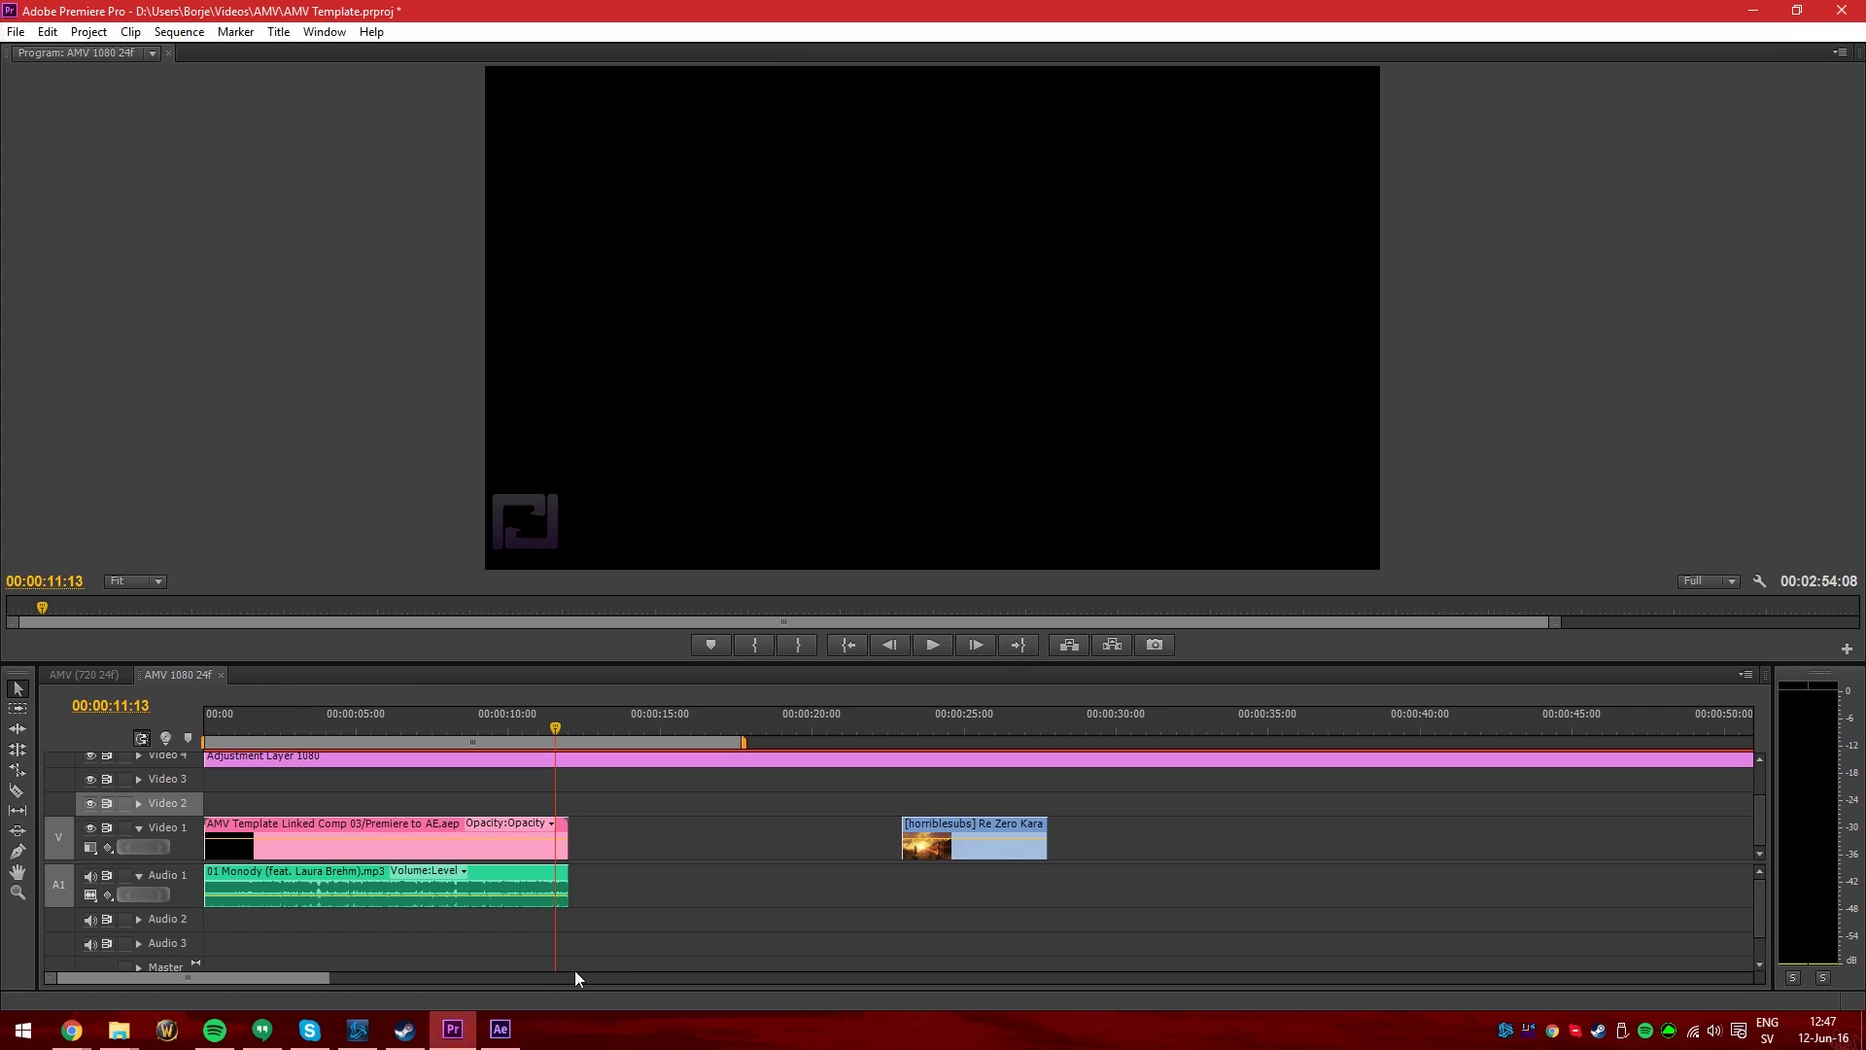
left_click(500, 1029)
left_click(978, 727)
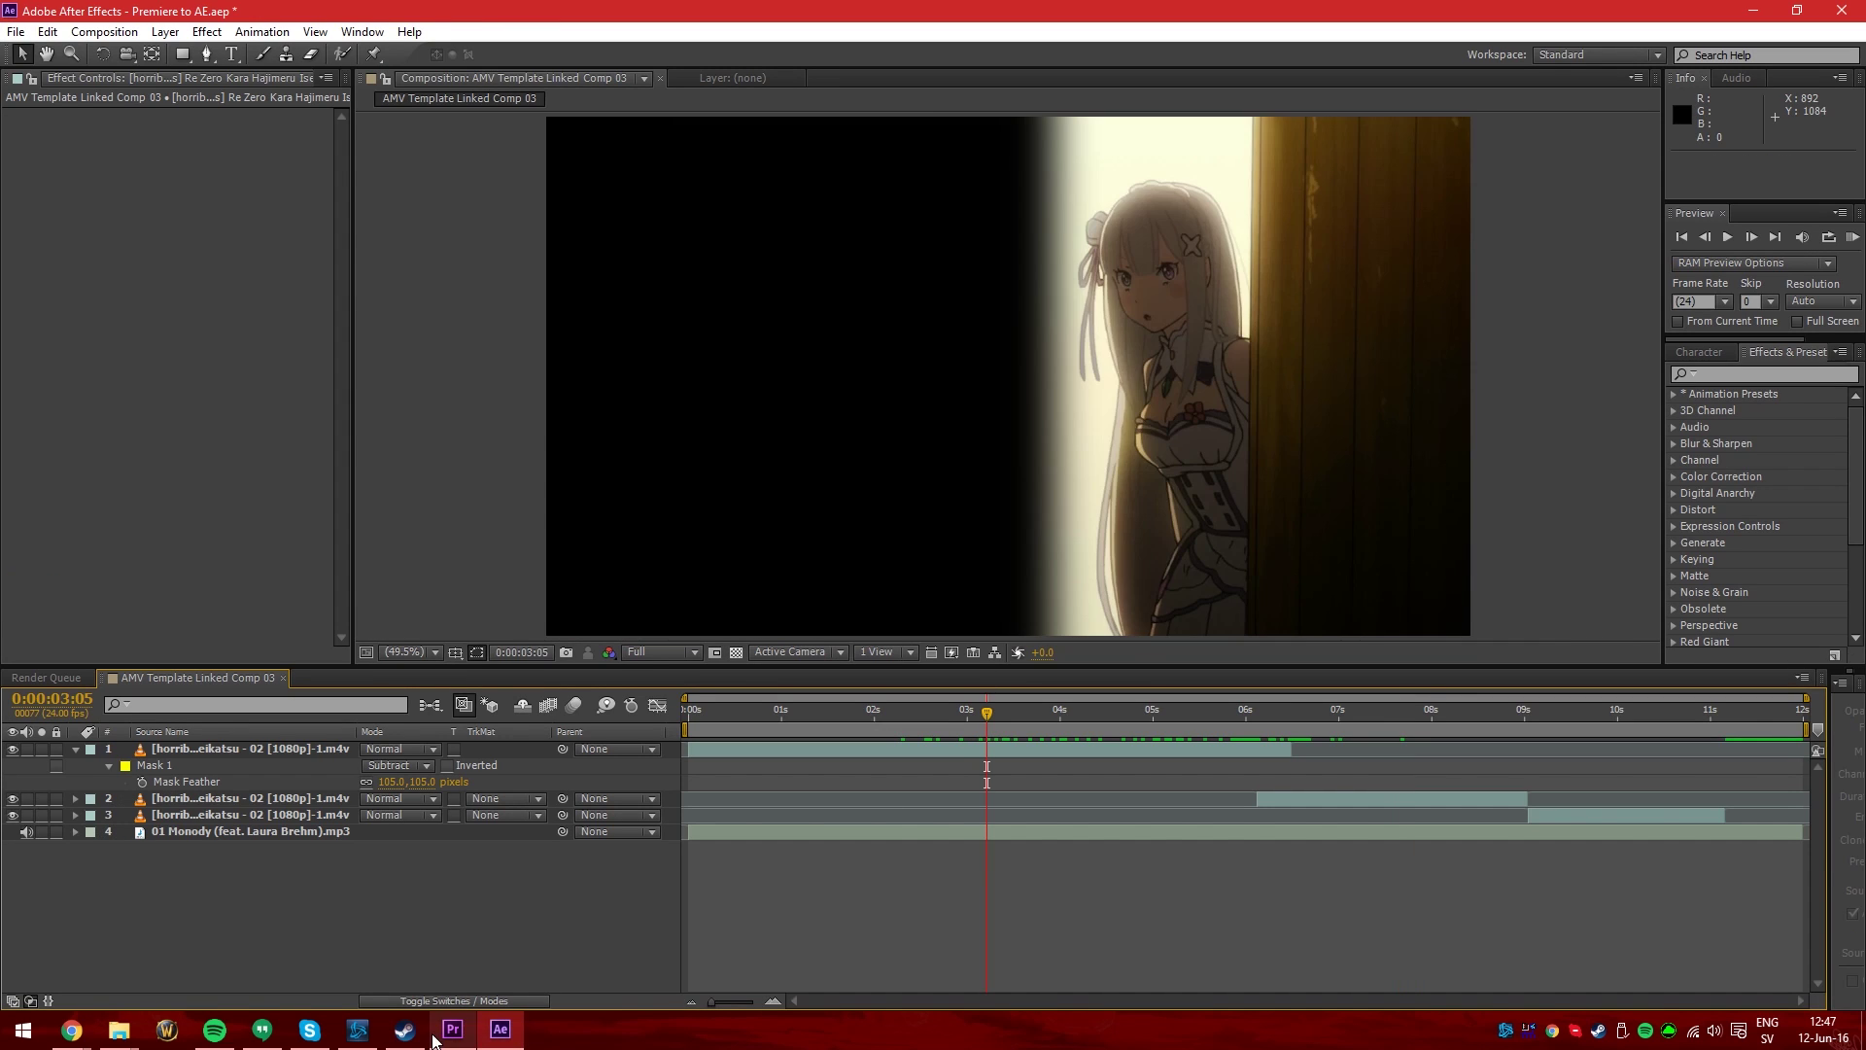
left_click(452, 1029)
left_click(307, 715)
mouse_move(299, 715)
left_mouse_down()
mouse_move(283, 716)
mouse_move(327, 719)
left_mouse_up()
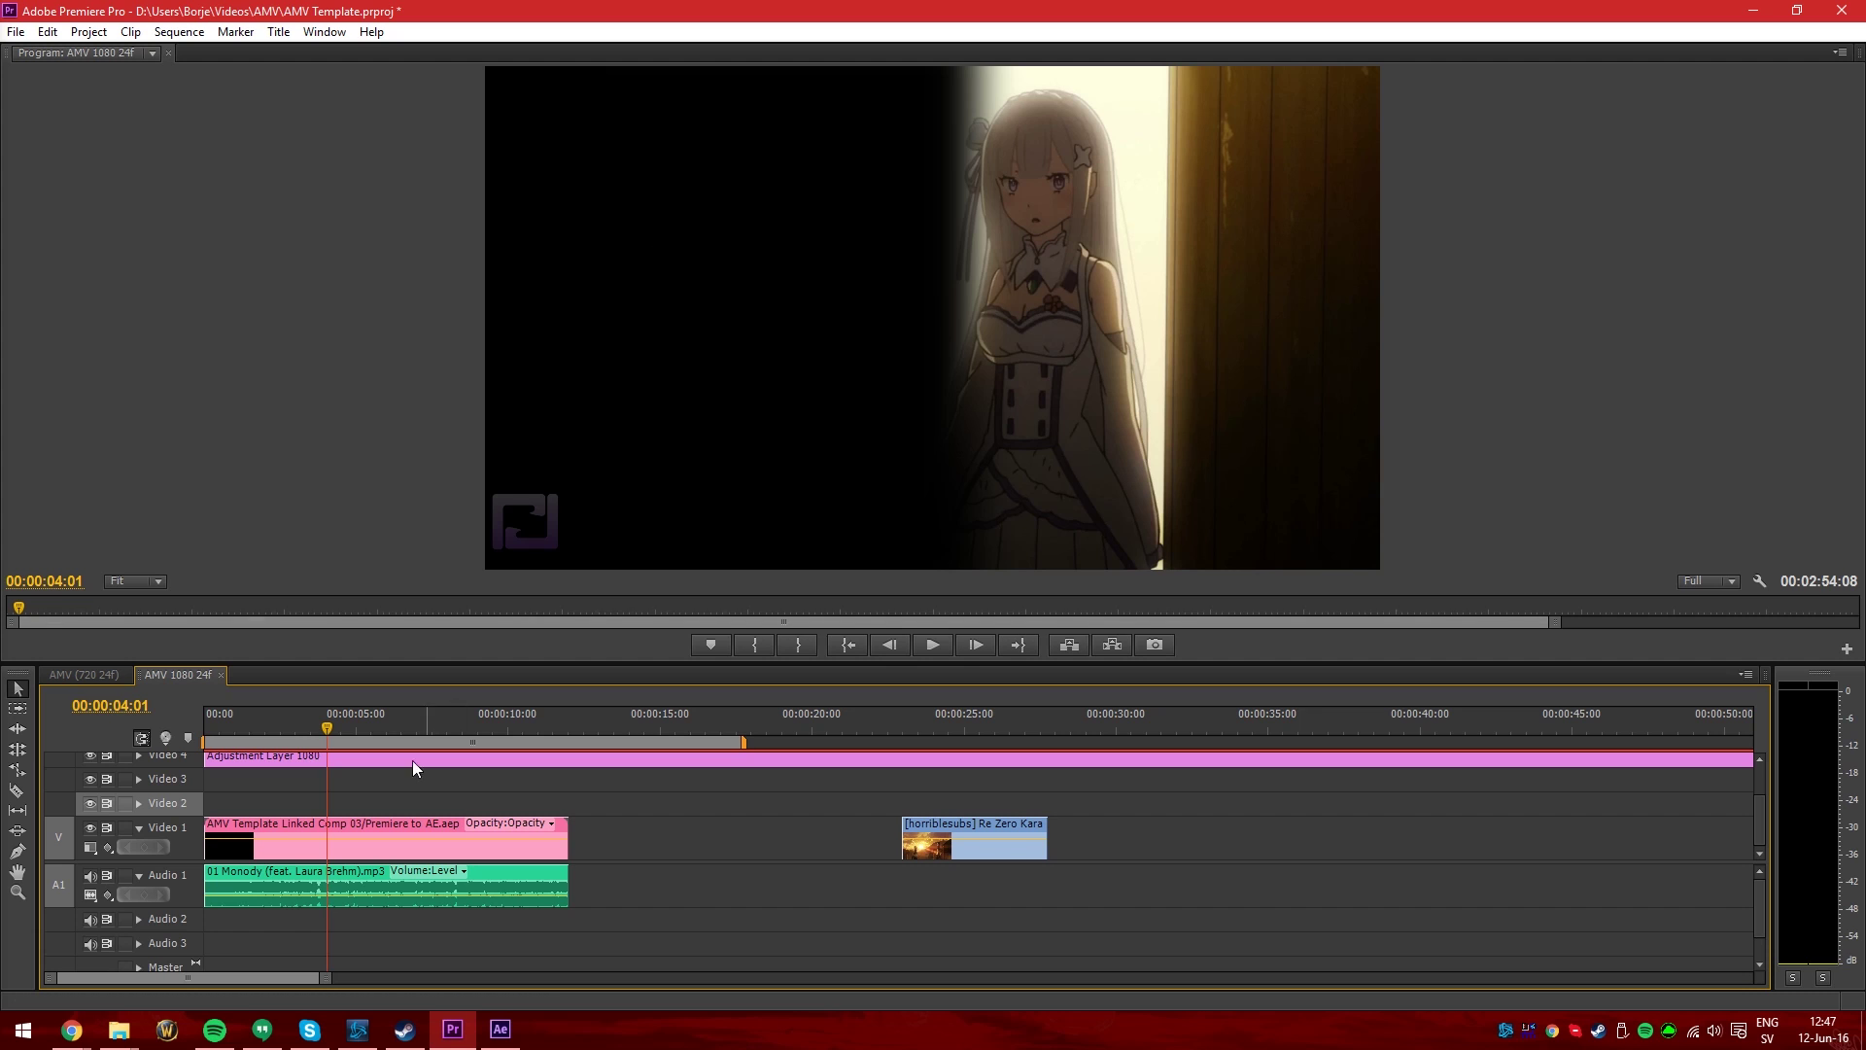
left_click(499, 1030)
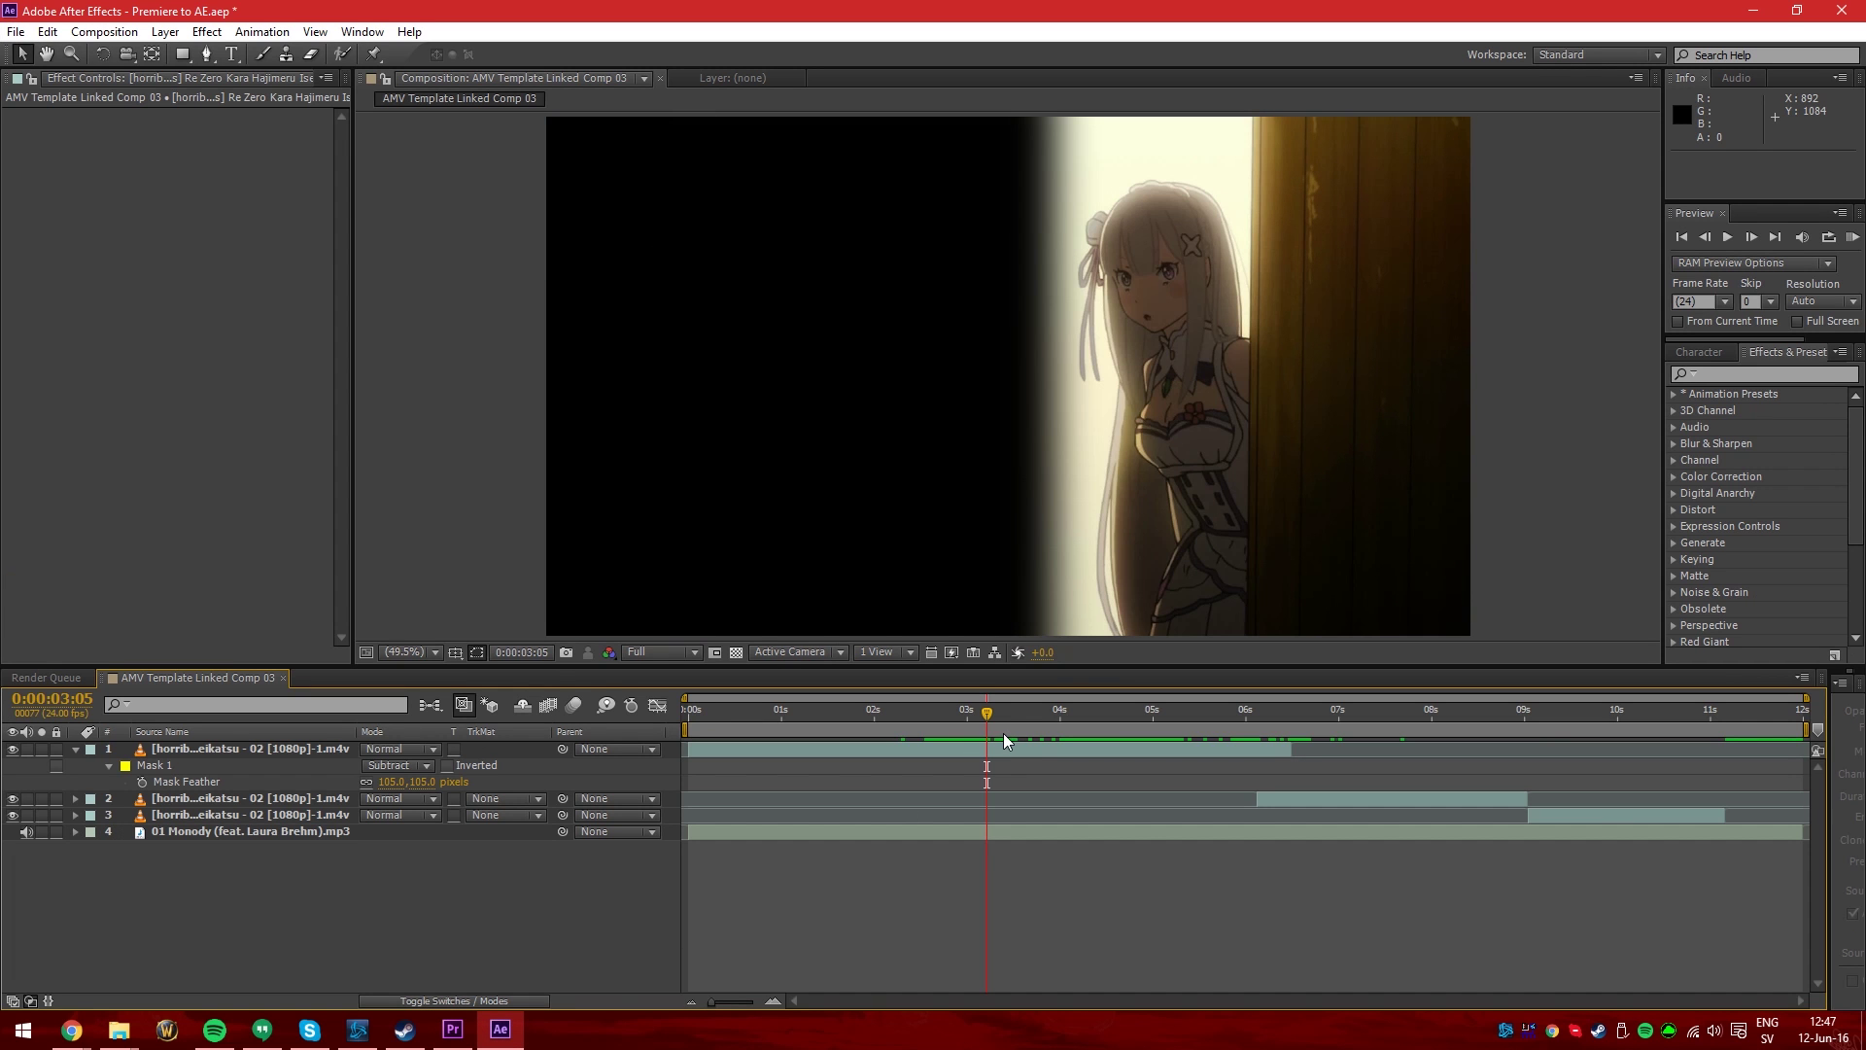
Review the masked comp around 2:21, 7:00, 9:01 and 6:08, then return to Premiere Pro
left_click_drag(978, 731, 1137, 729)
left_click(1340, 717)
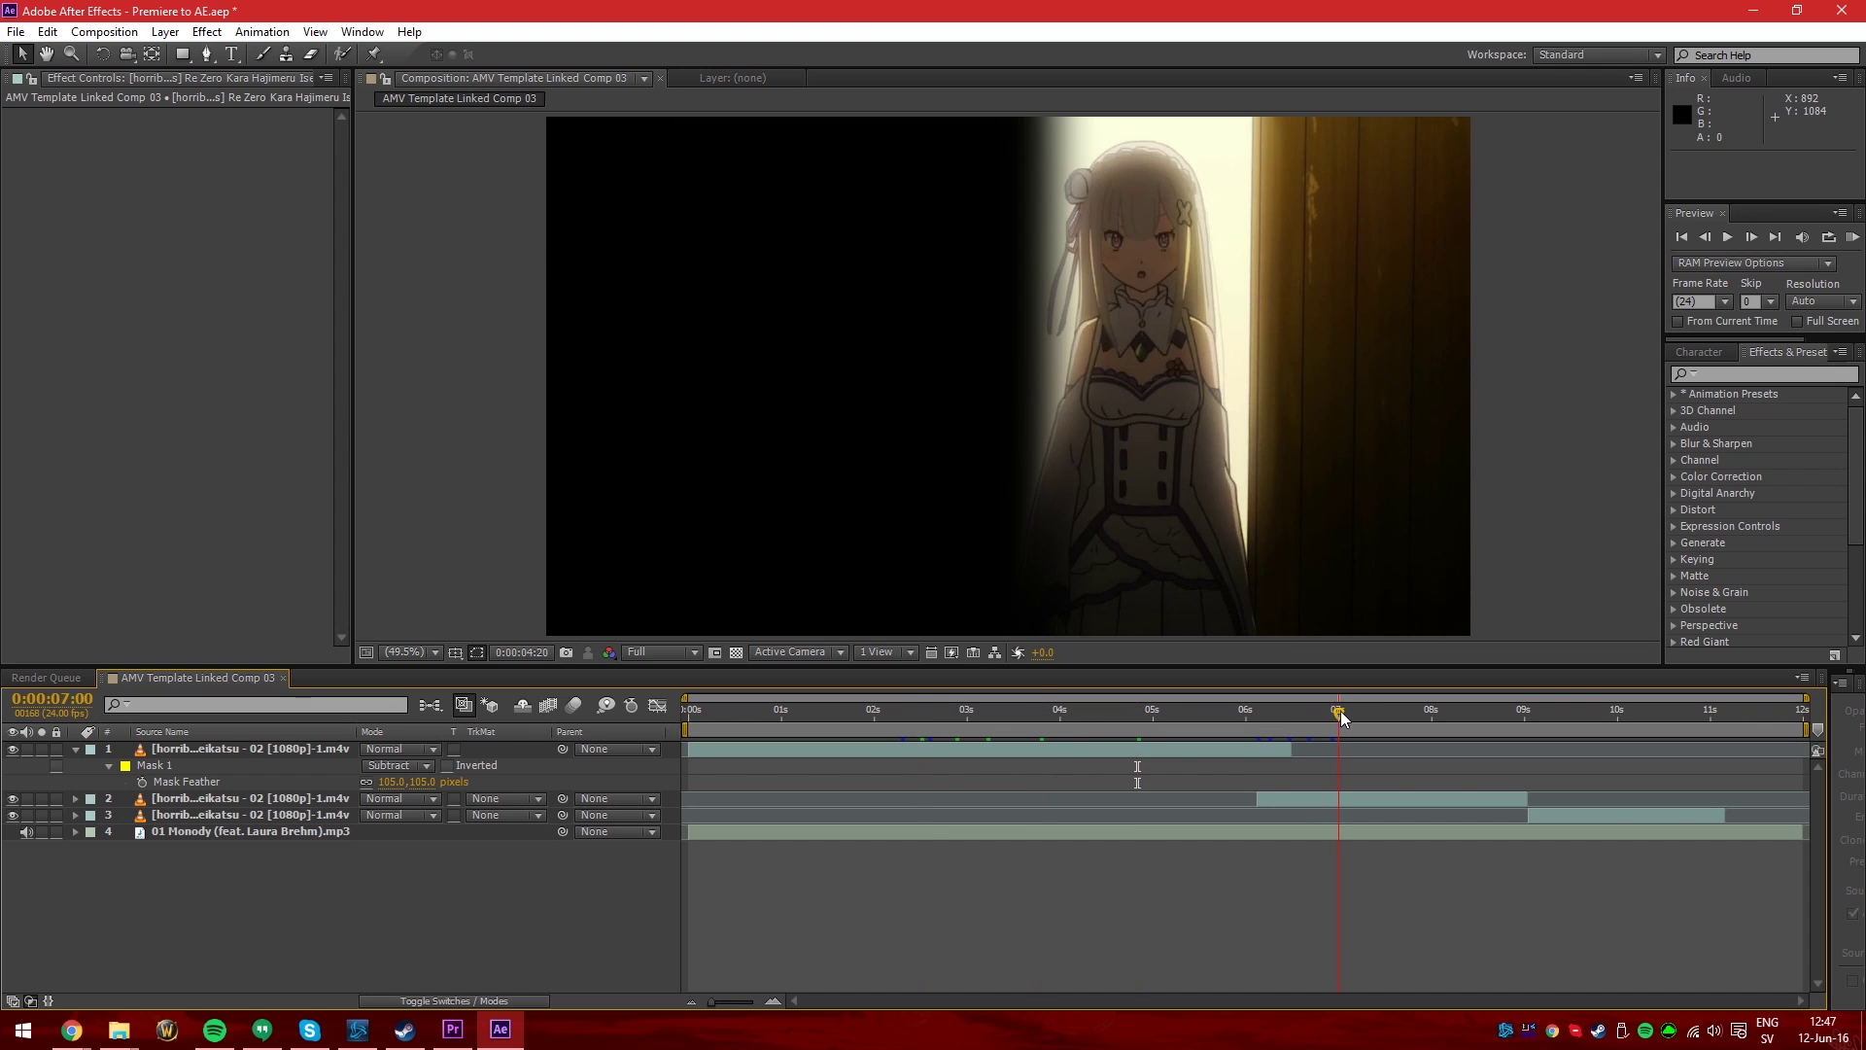
left_click_drag(1521, 719, 1582, 719)
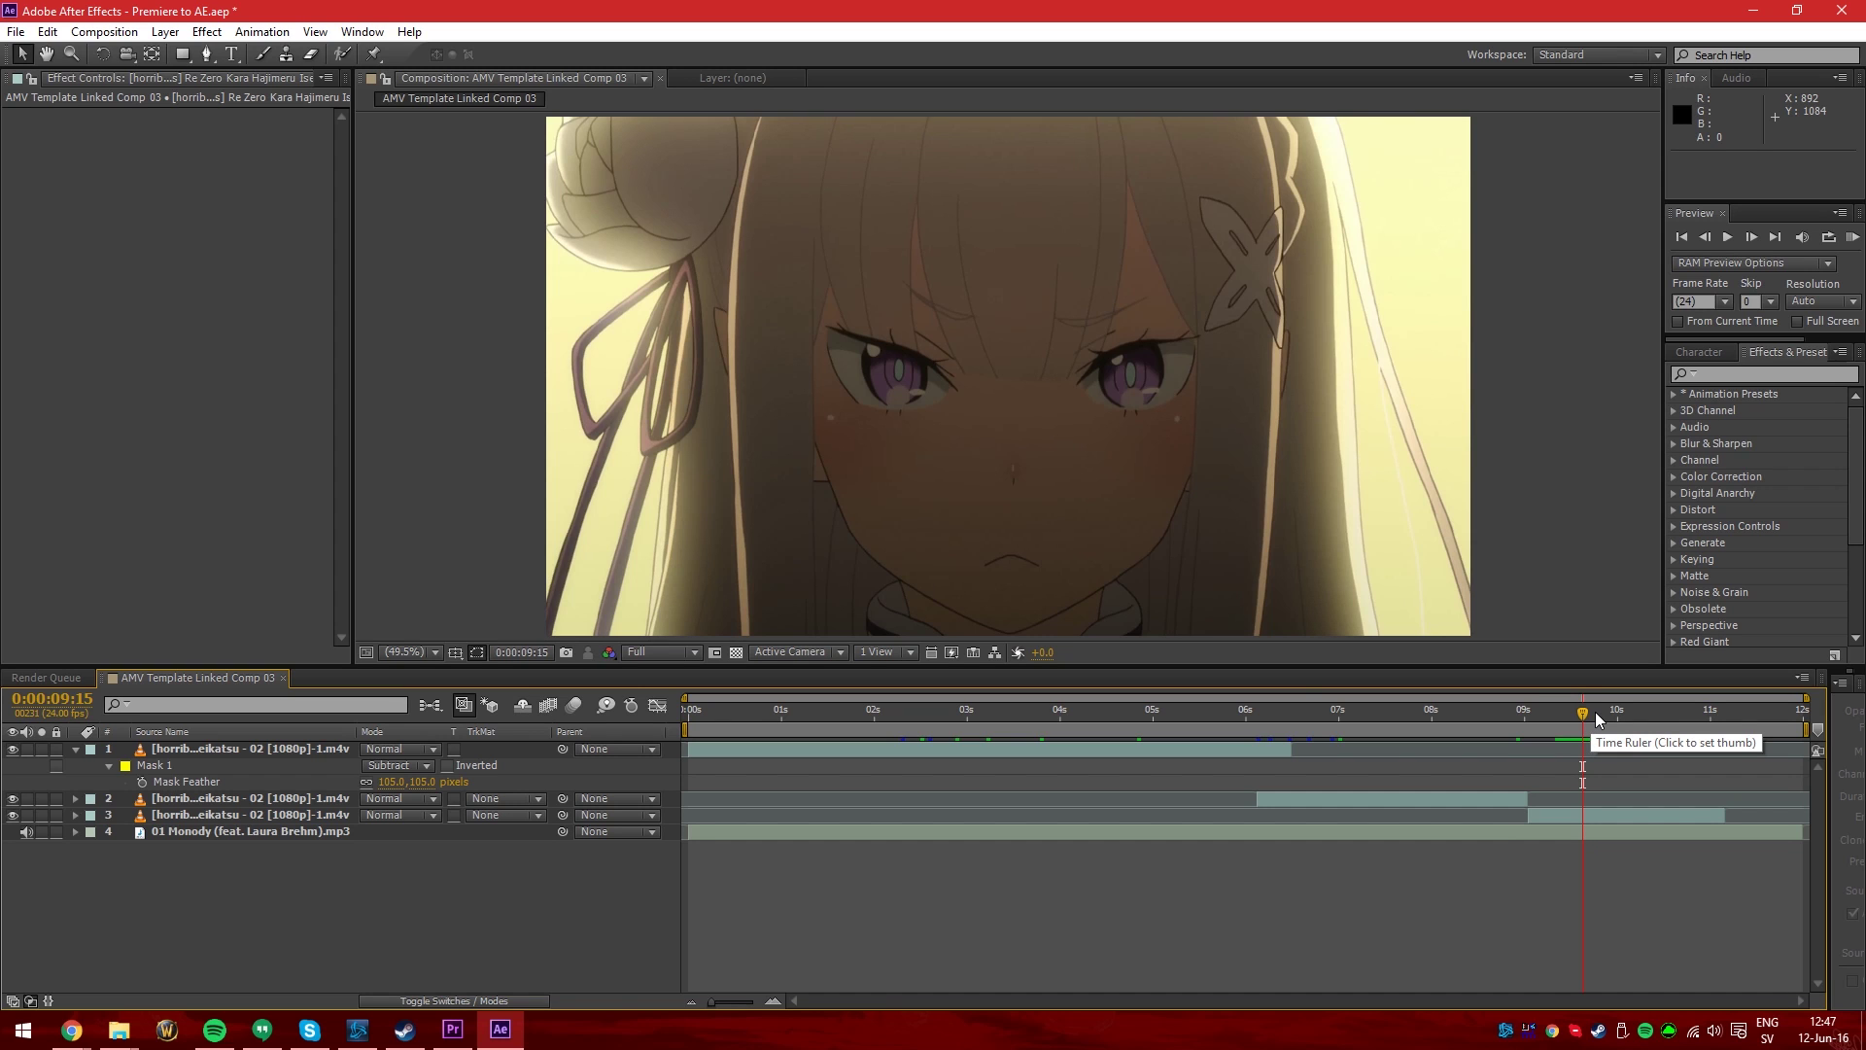
left_click(1528, 717)
left_click_drag(1467, 727, 1010, 719)
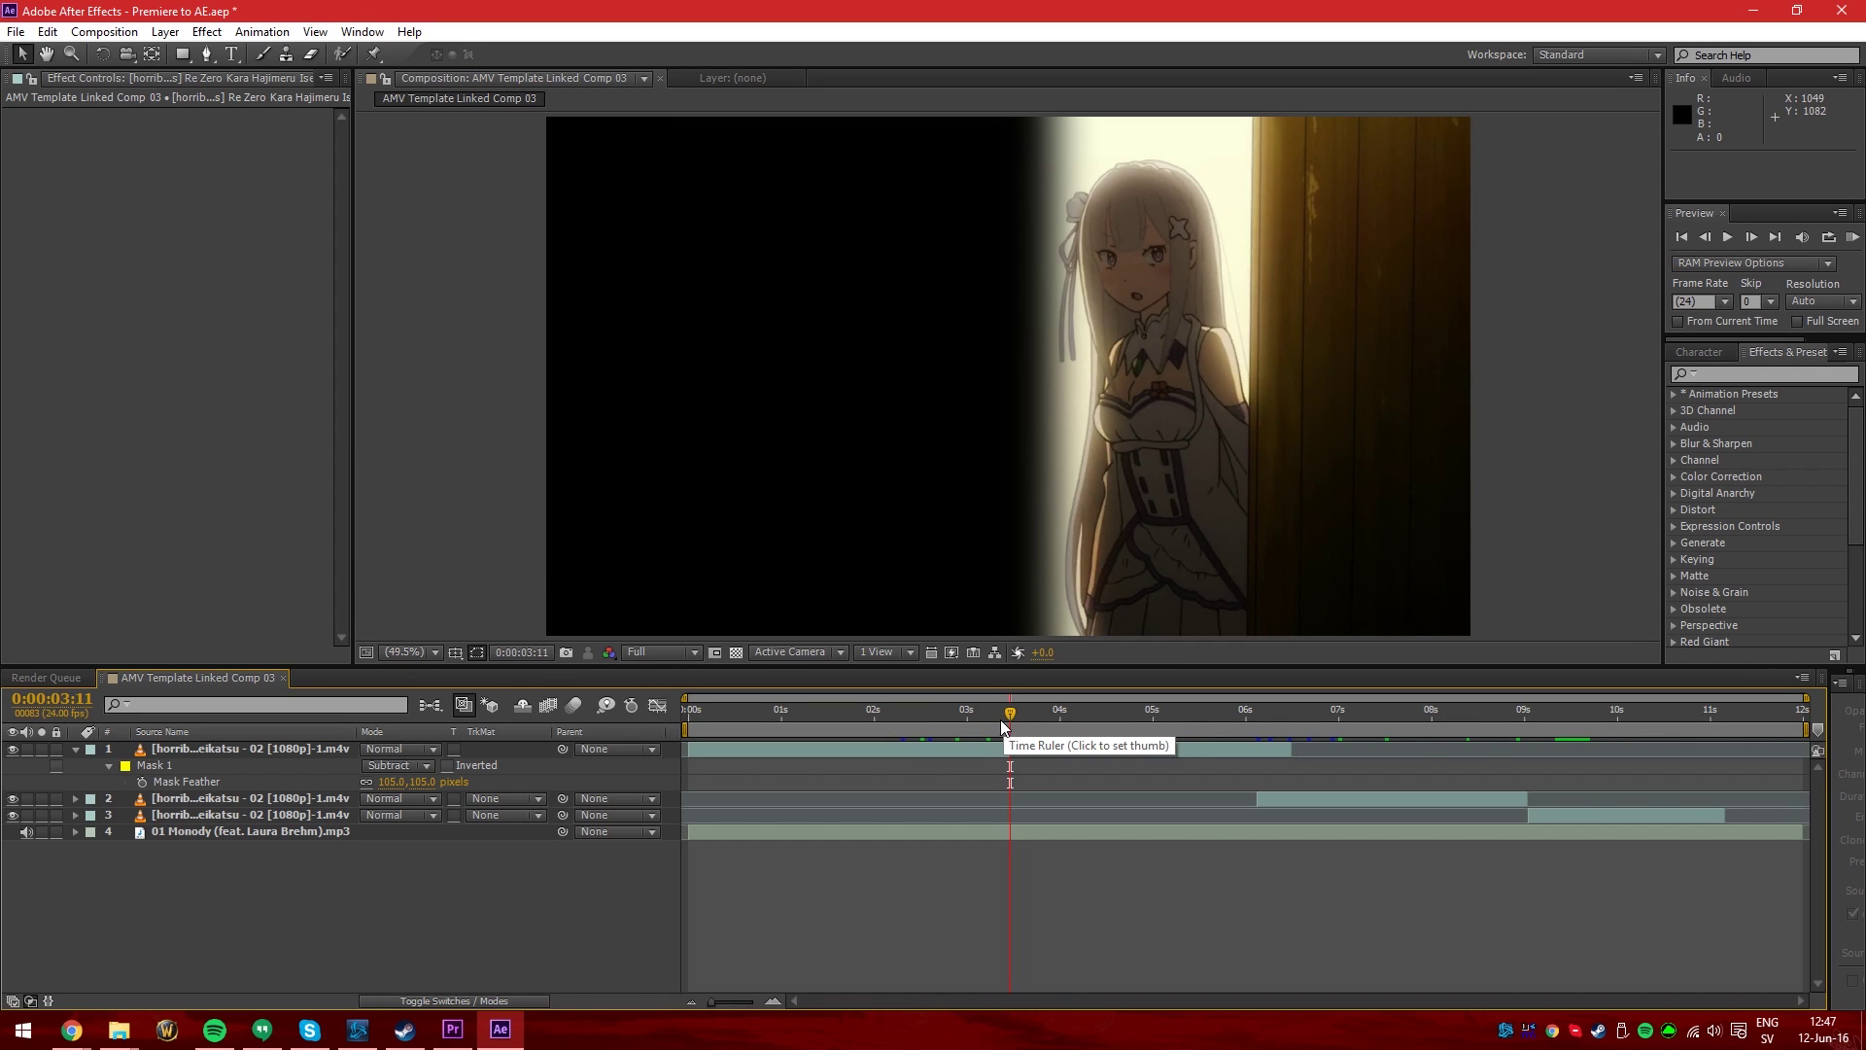
left_click_drag(1215, 724, 1276, 717)
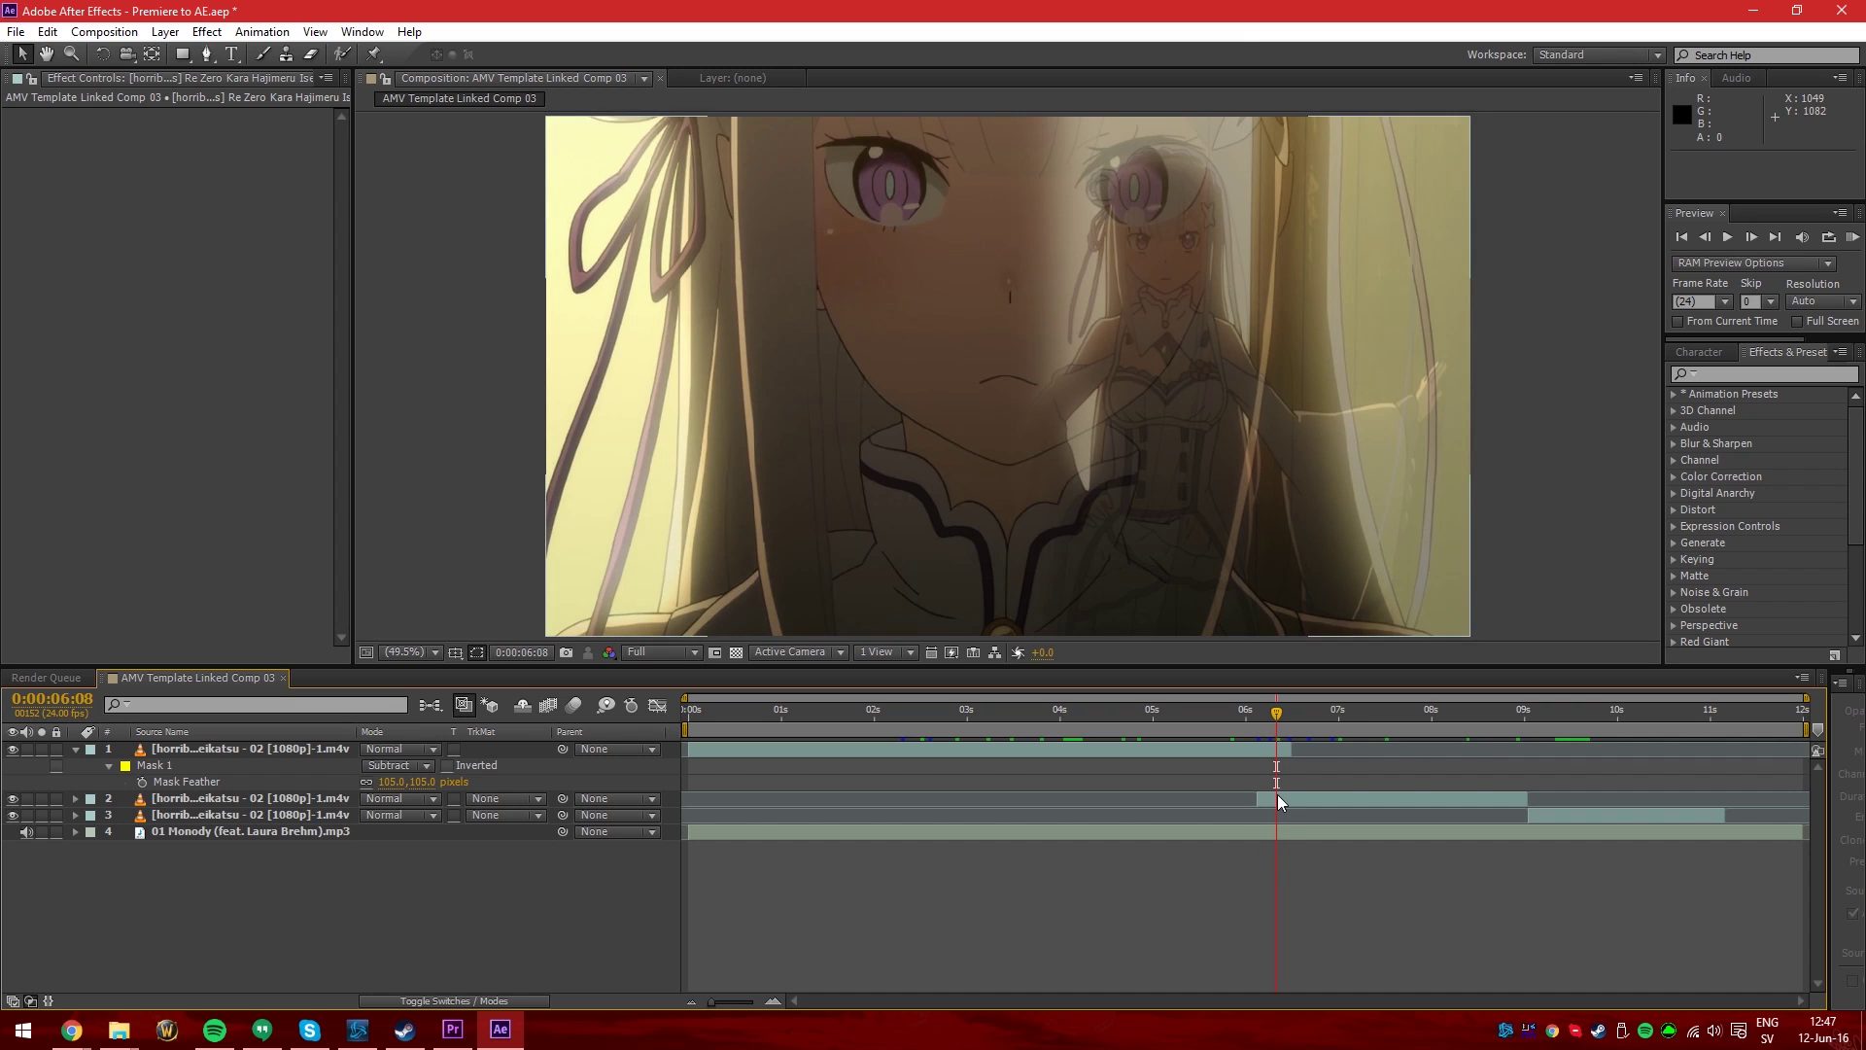
left_click(1176, 835)
left_click(750, 719)
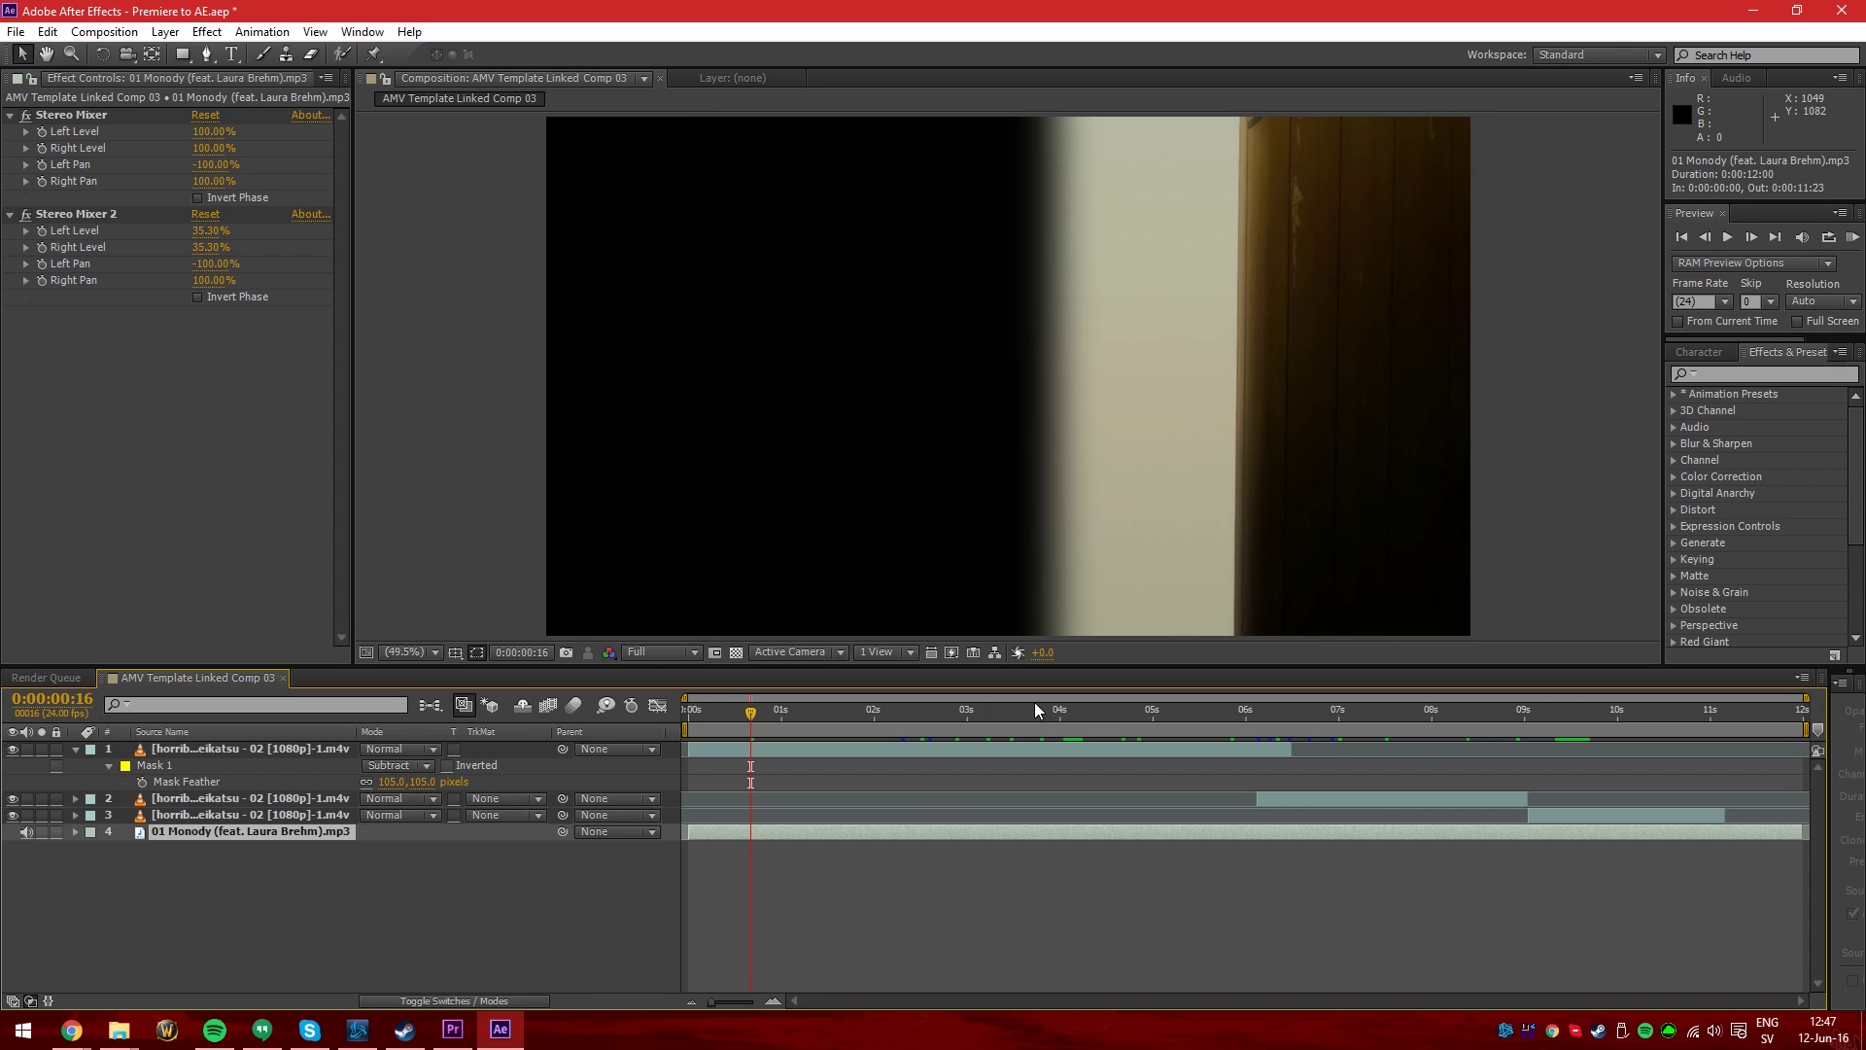
left_click(453, 1029)
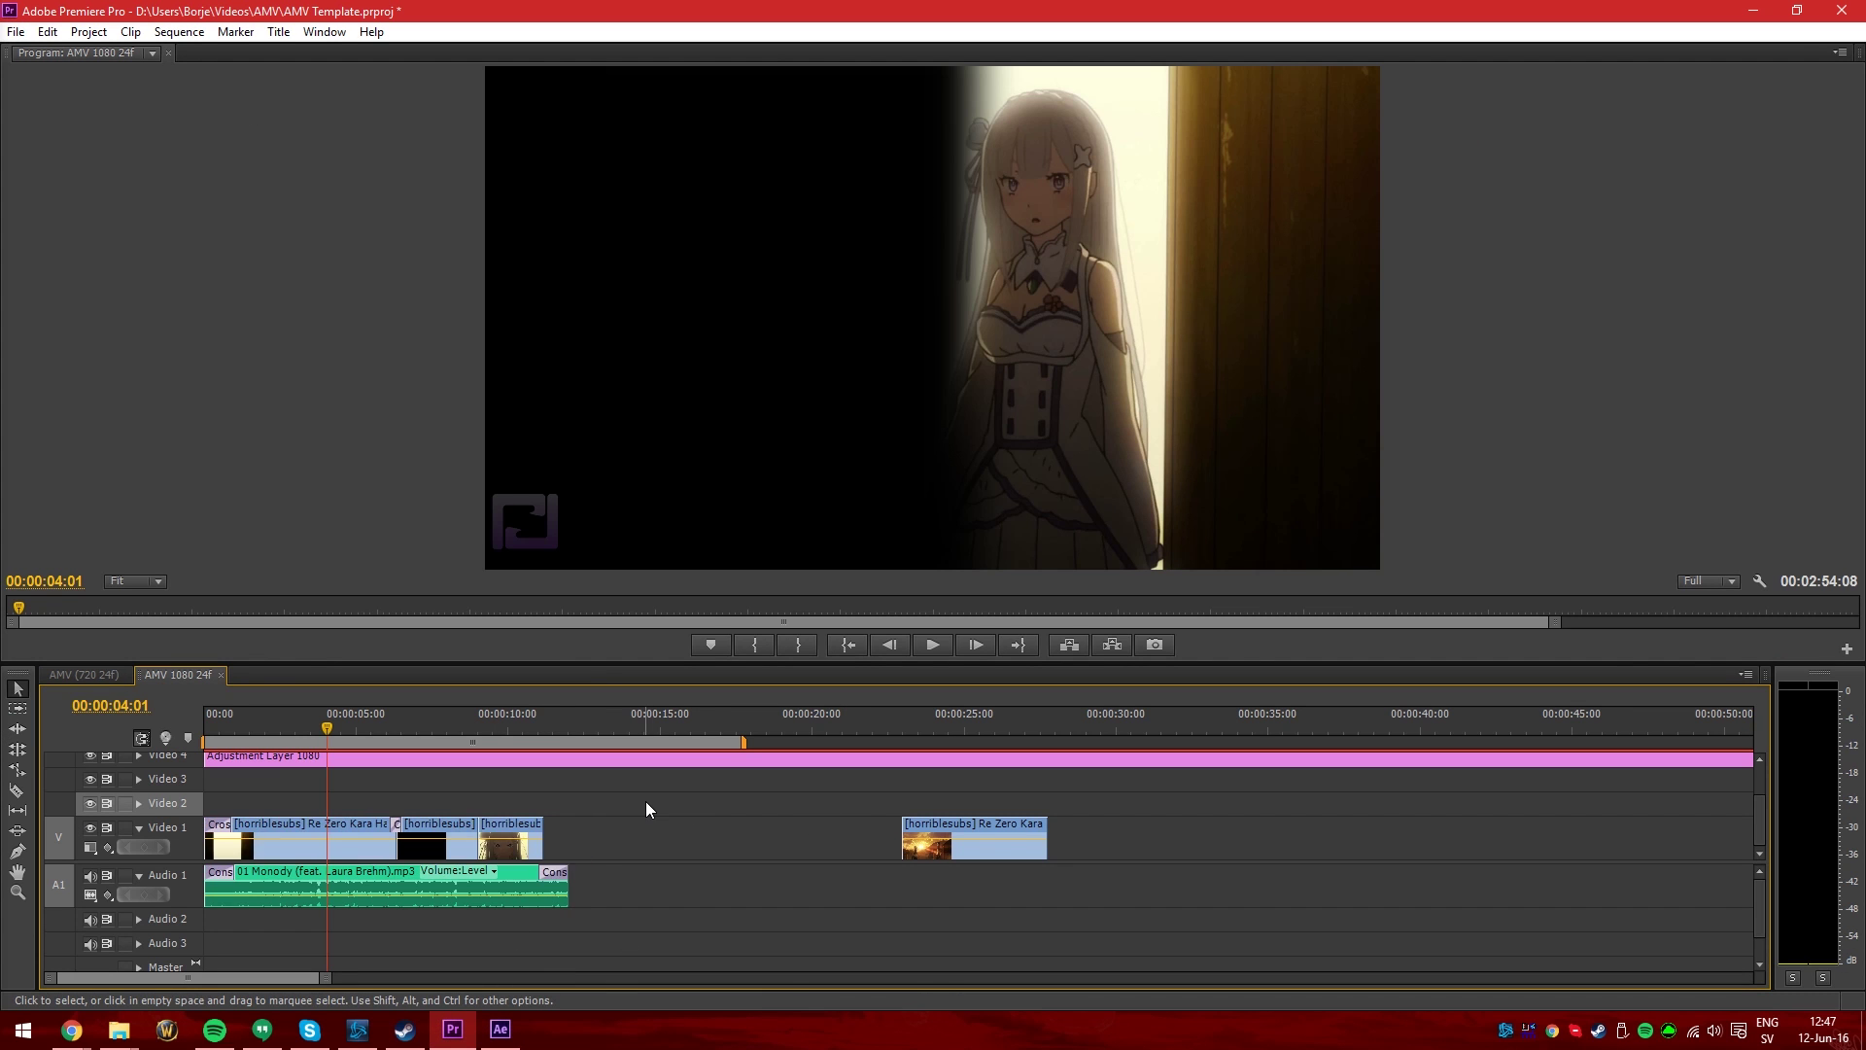
Undo the After Effects replacement to restore the original opening clips
key("ctrl+z")
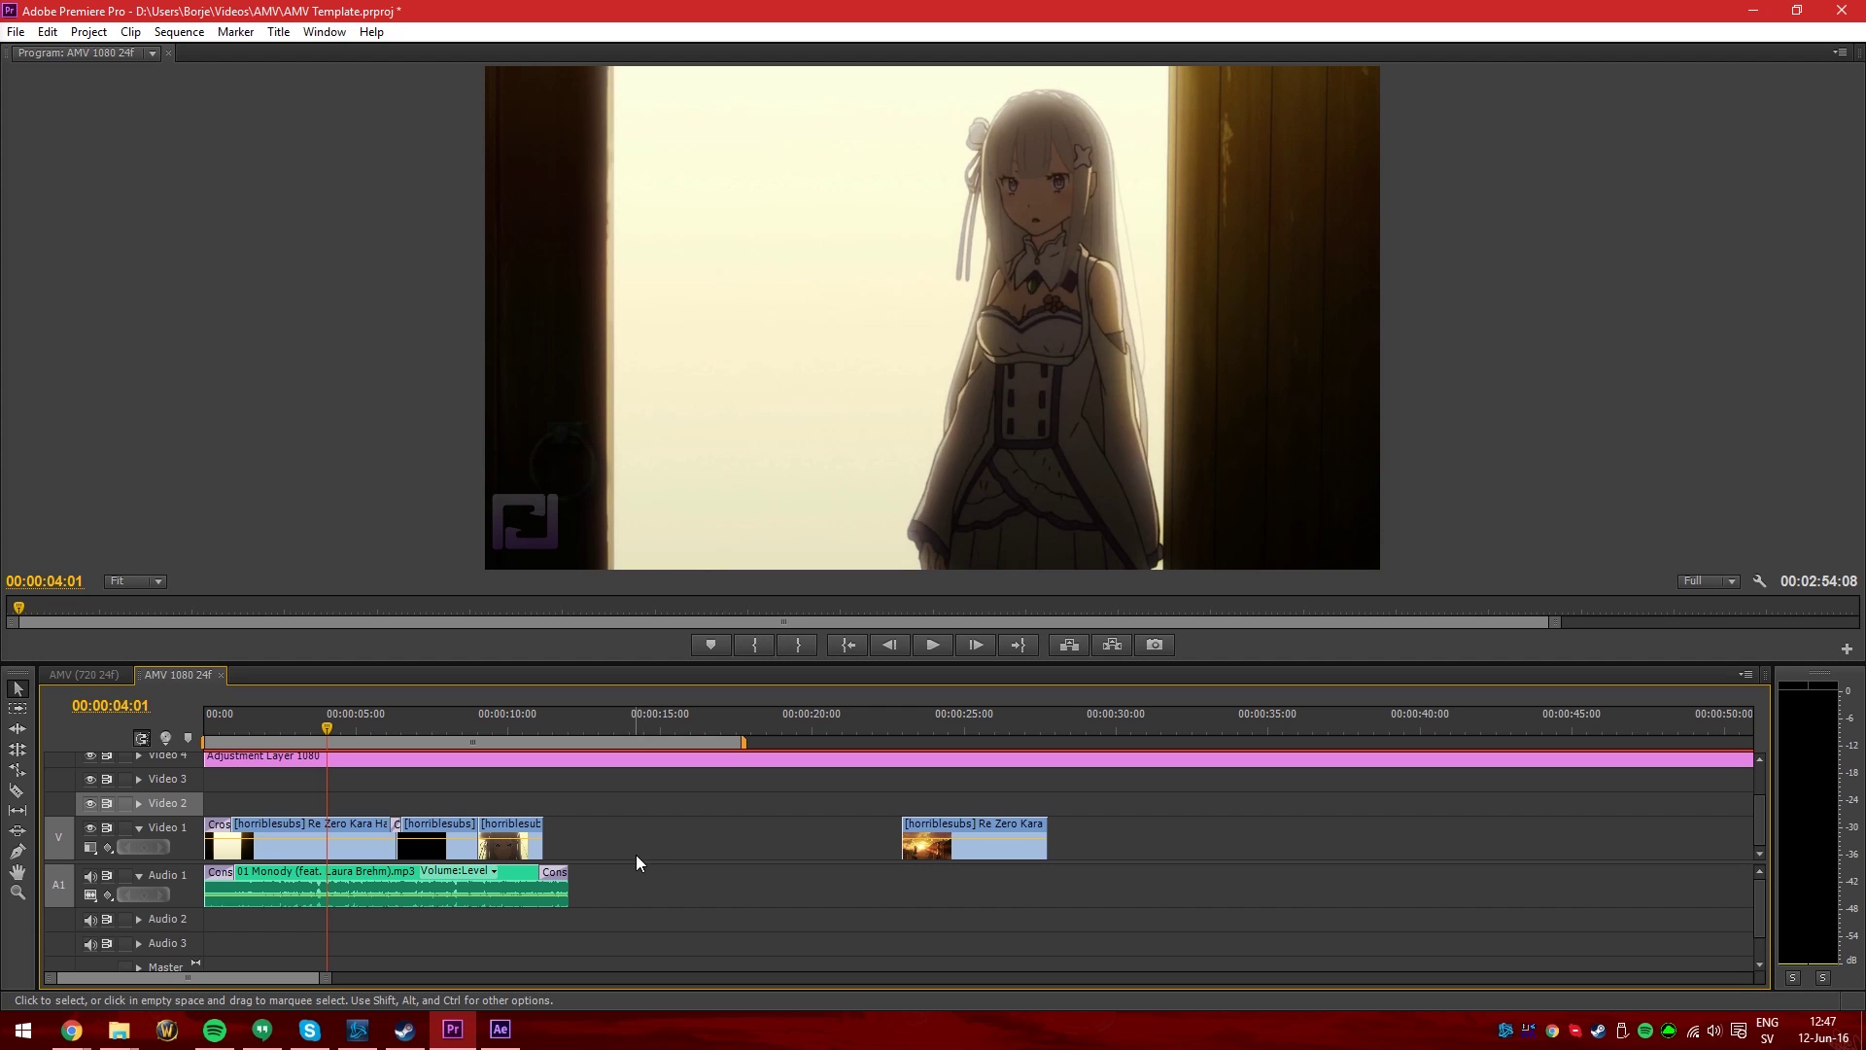
left_click(300, 729)
scroll(226, 891, "up", 2)
left_click_drag(216, 972, 70, 972)
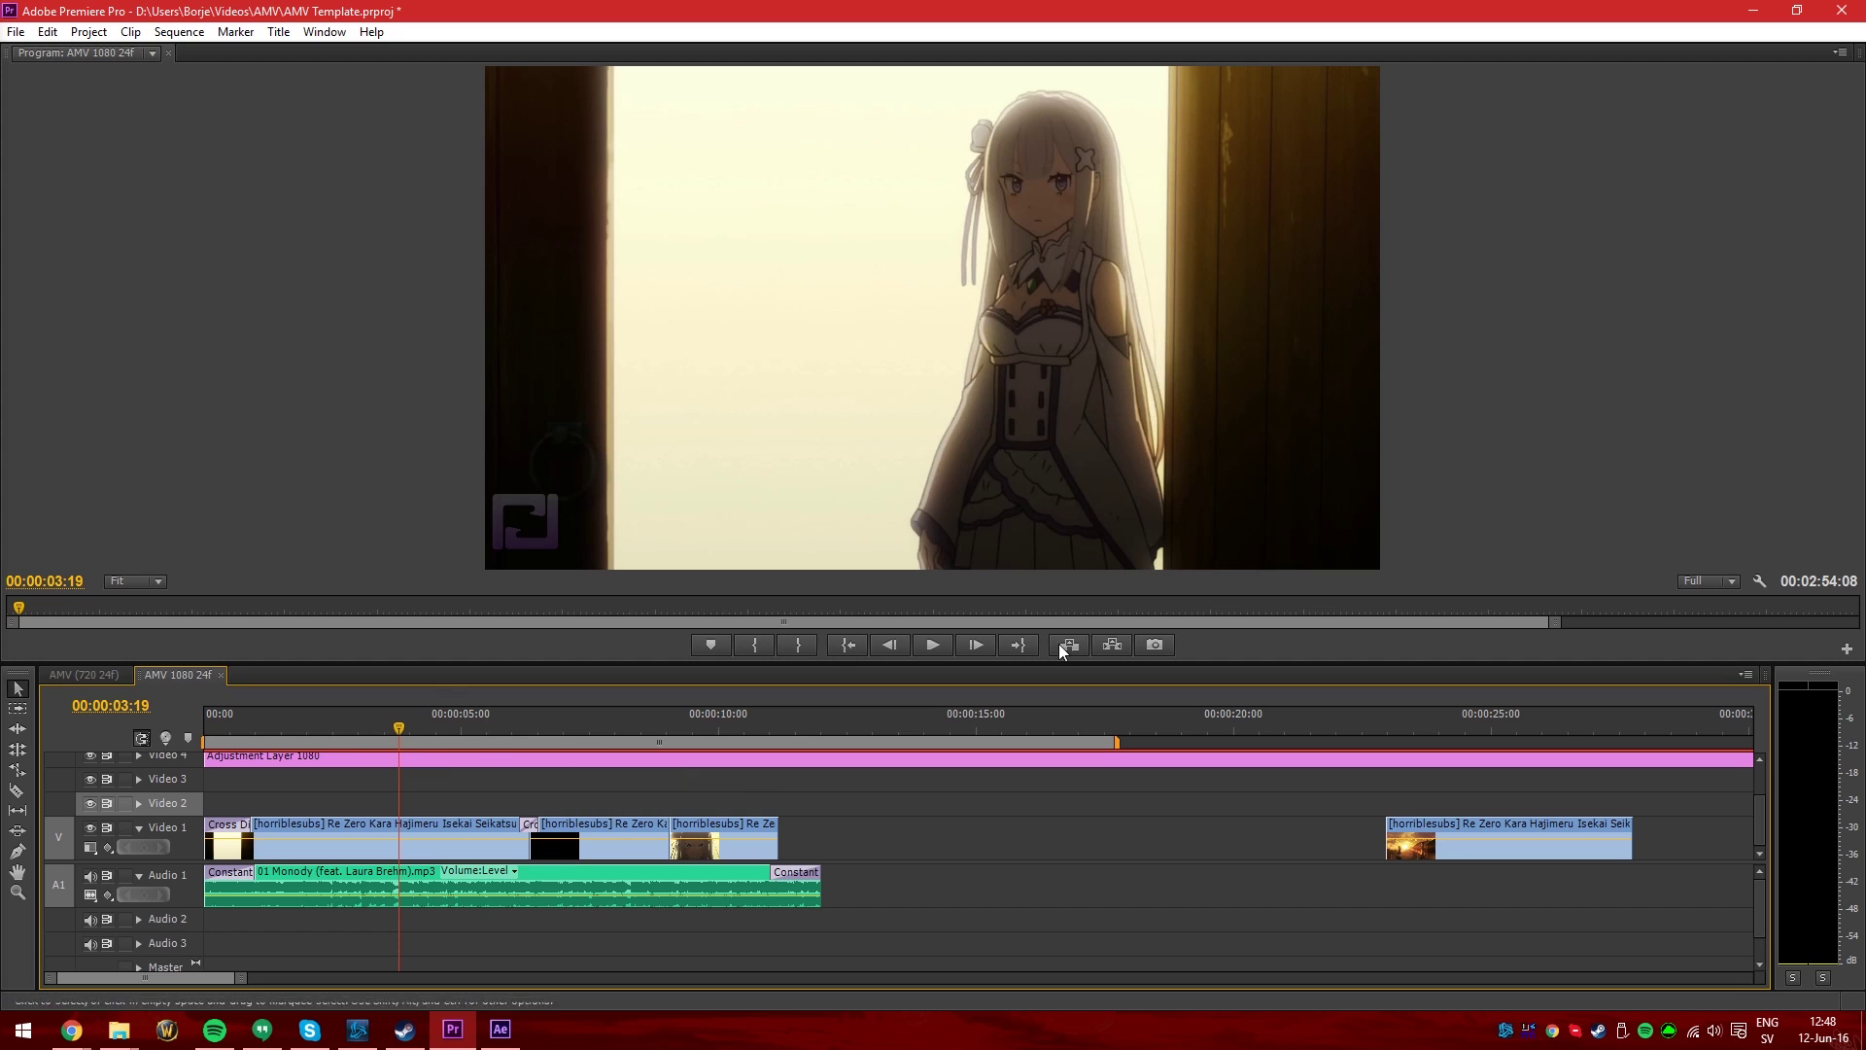
Copy the opening Video 1 clips and paste them onto Video 2 at the sequence start
left_click(420, 833)
left_click_drag(836, 799, 286, 857)
key("ctrl+c")
key("Home")
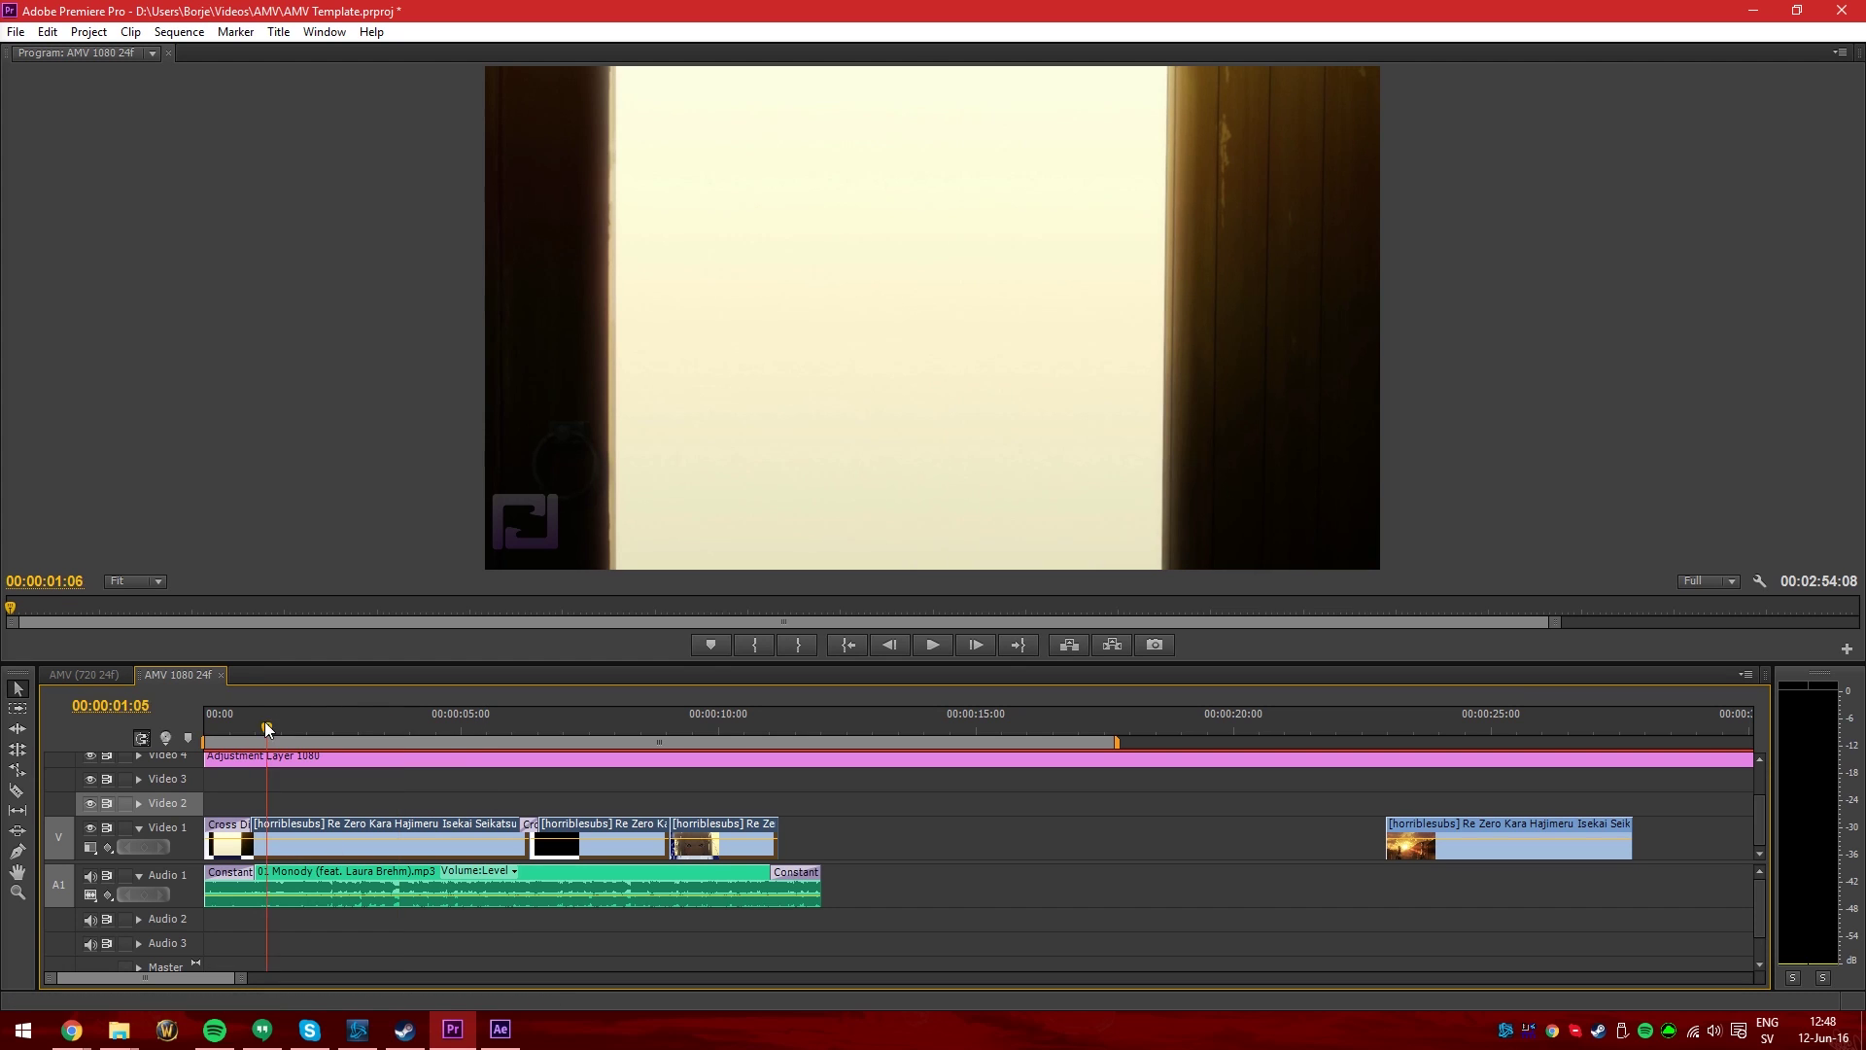
key("ctrl+v")
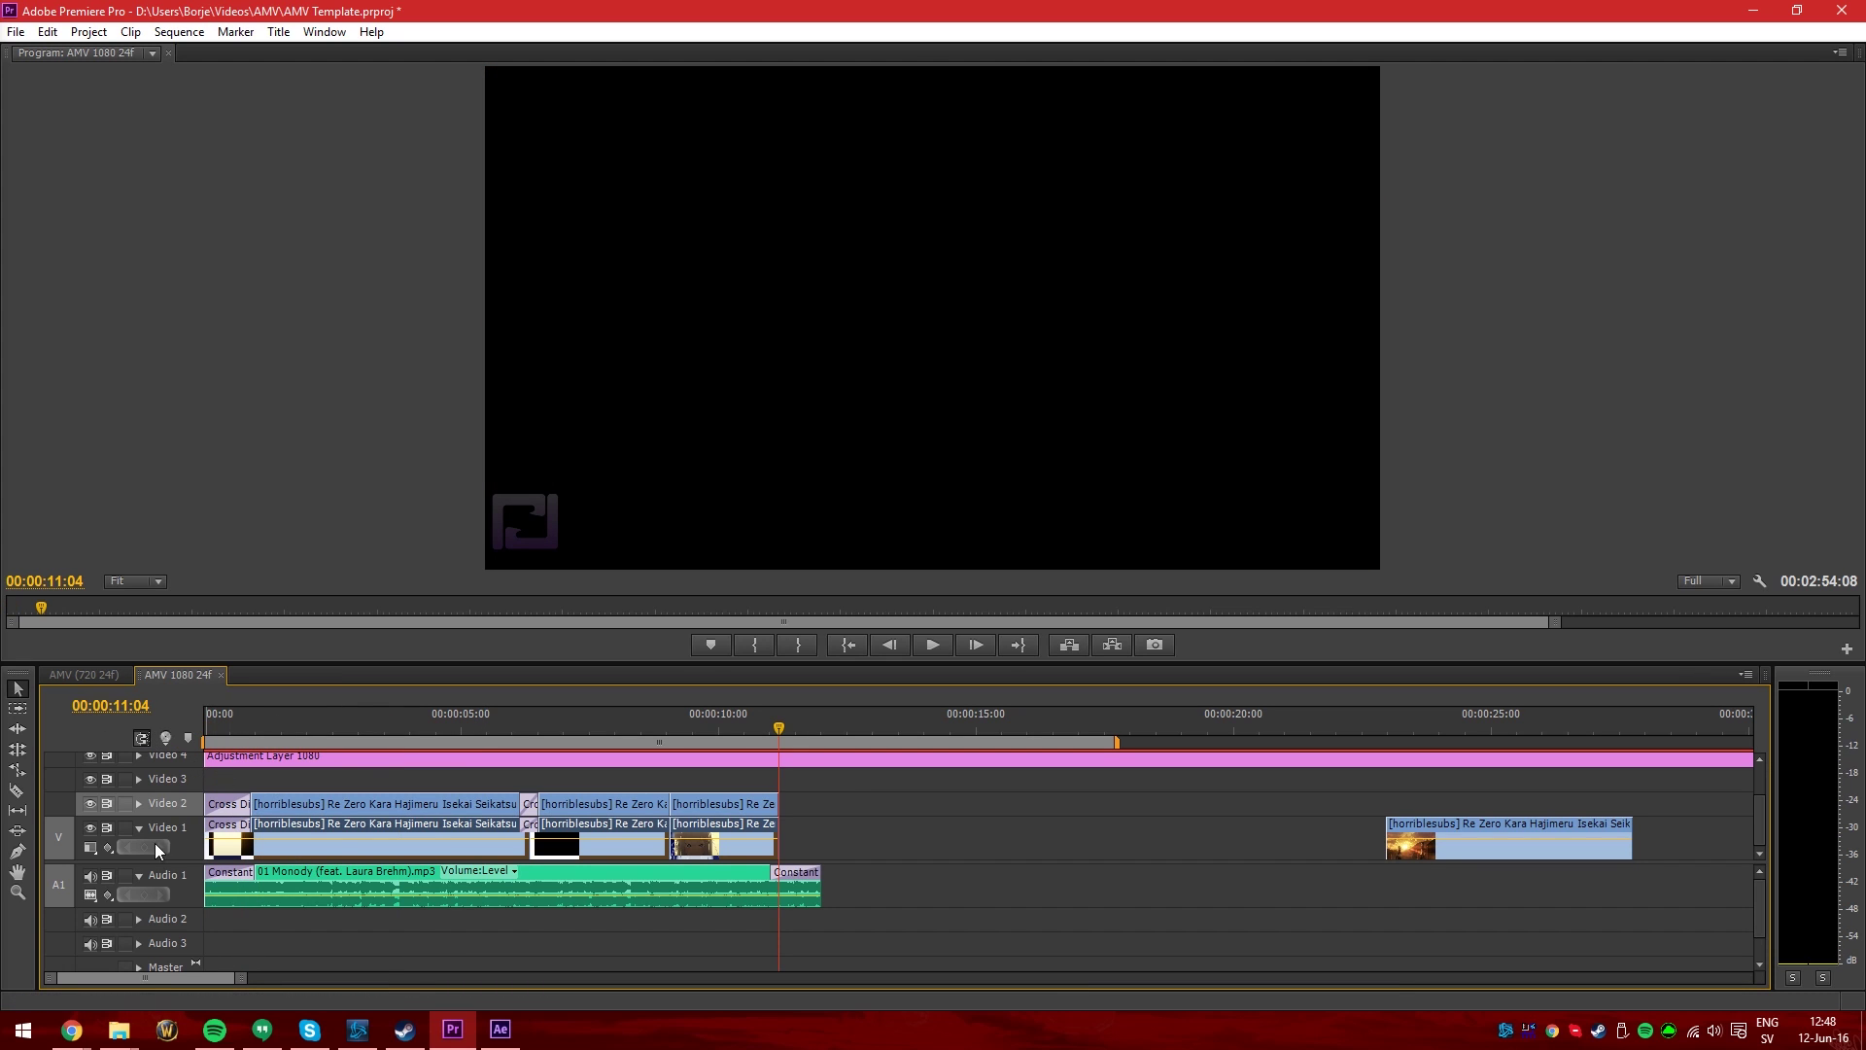
Hide Video 1, move the long Re Zero clip to Video 3, and extend its end by eight frames
left_click(92, 828)
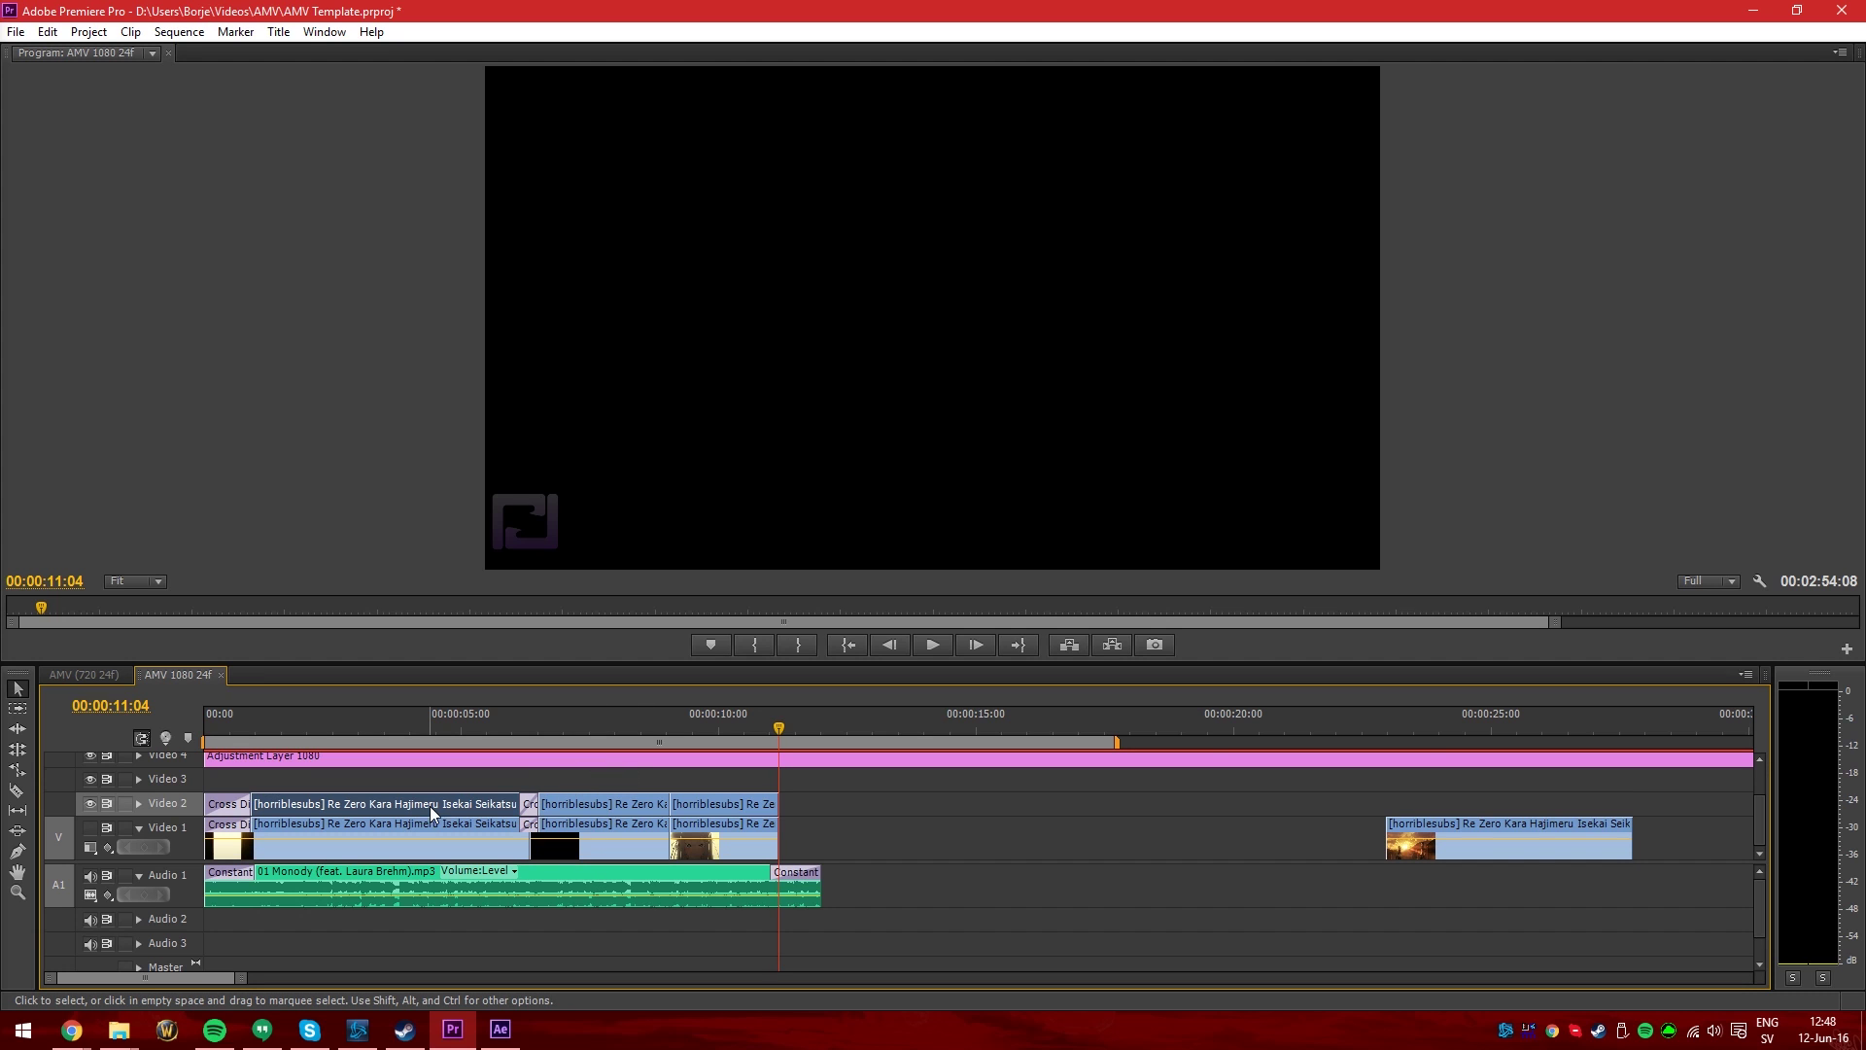
scroll(264, 848, "up", 2)
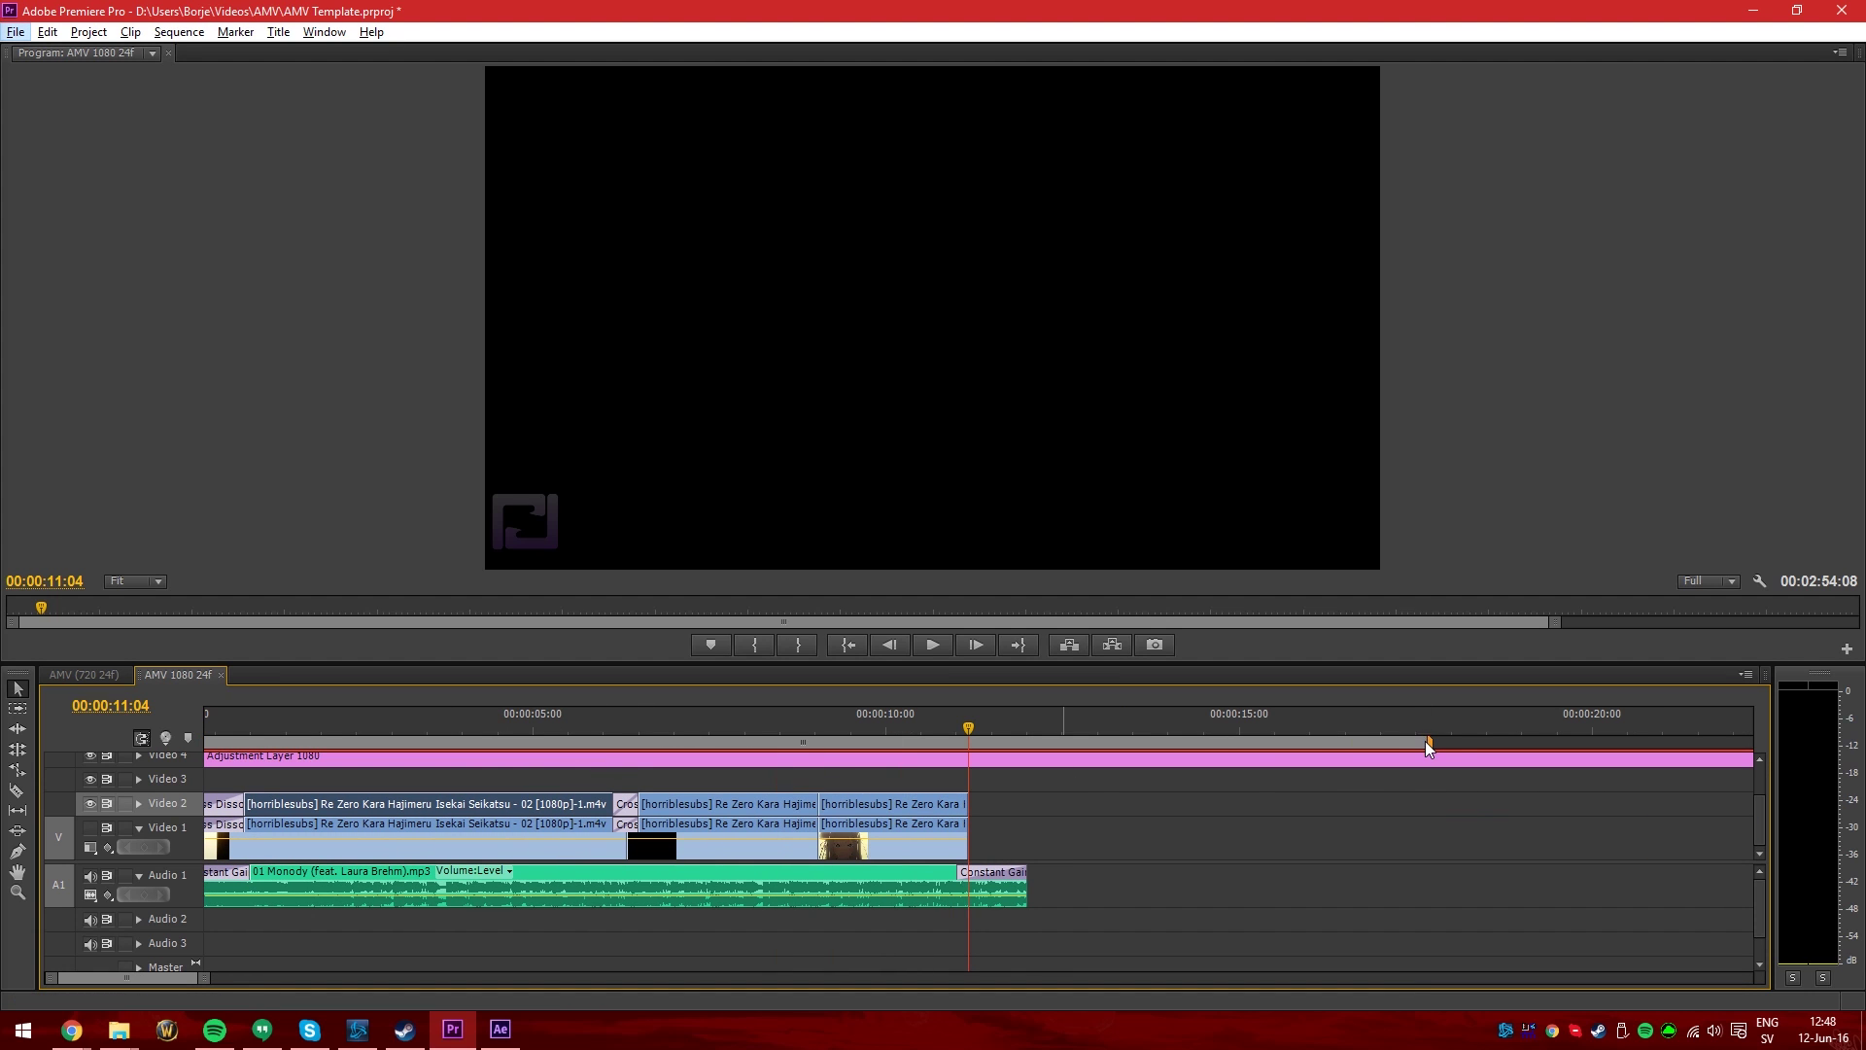
left_click_drag(153, 977, 131, 978)
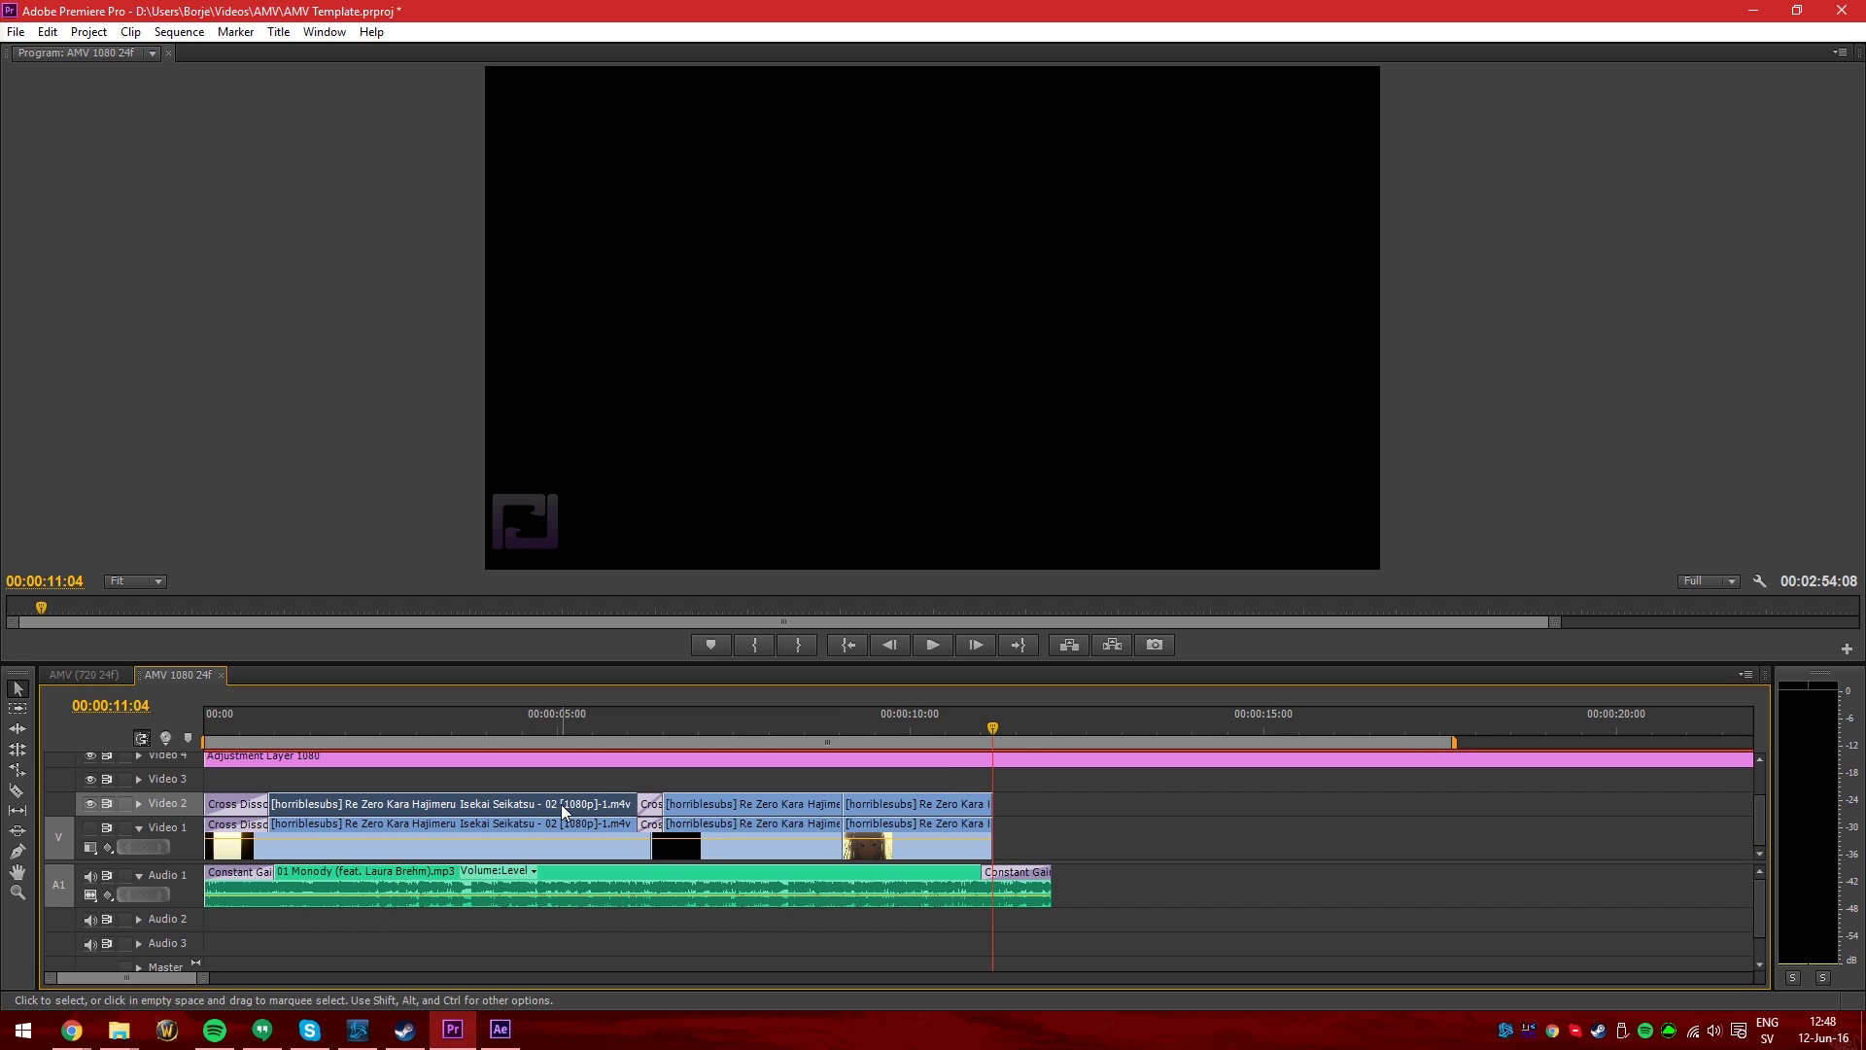
left_click_drag(540, 801, 544, 785)
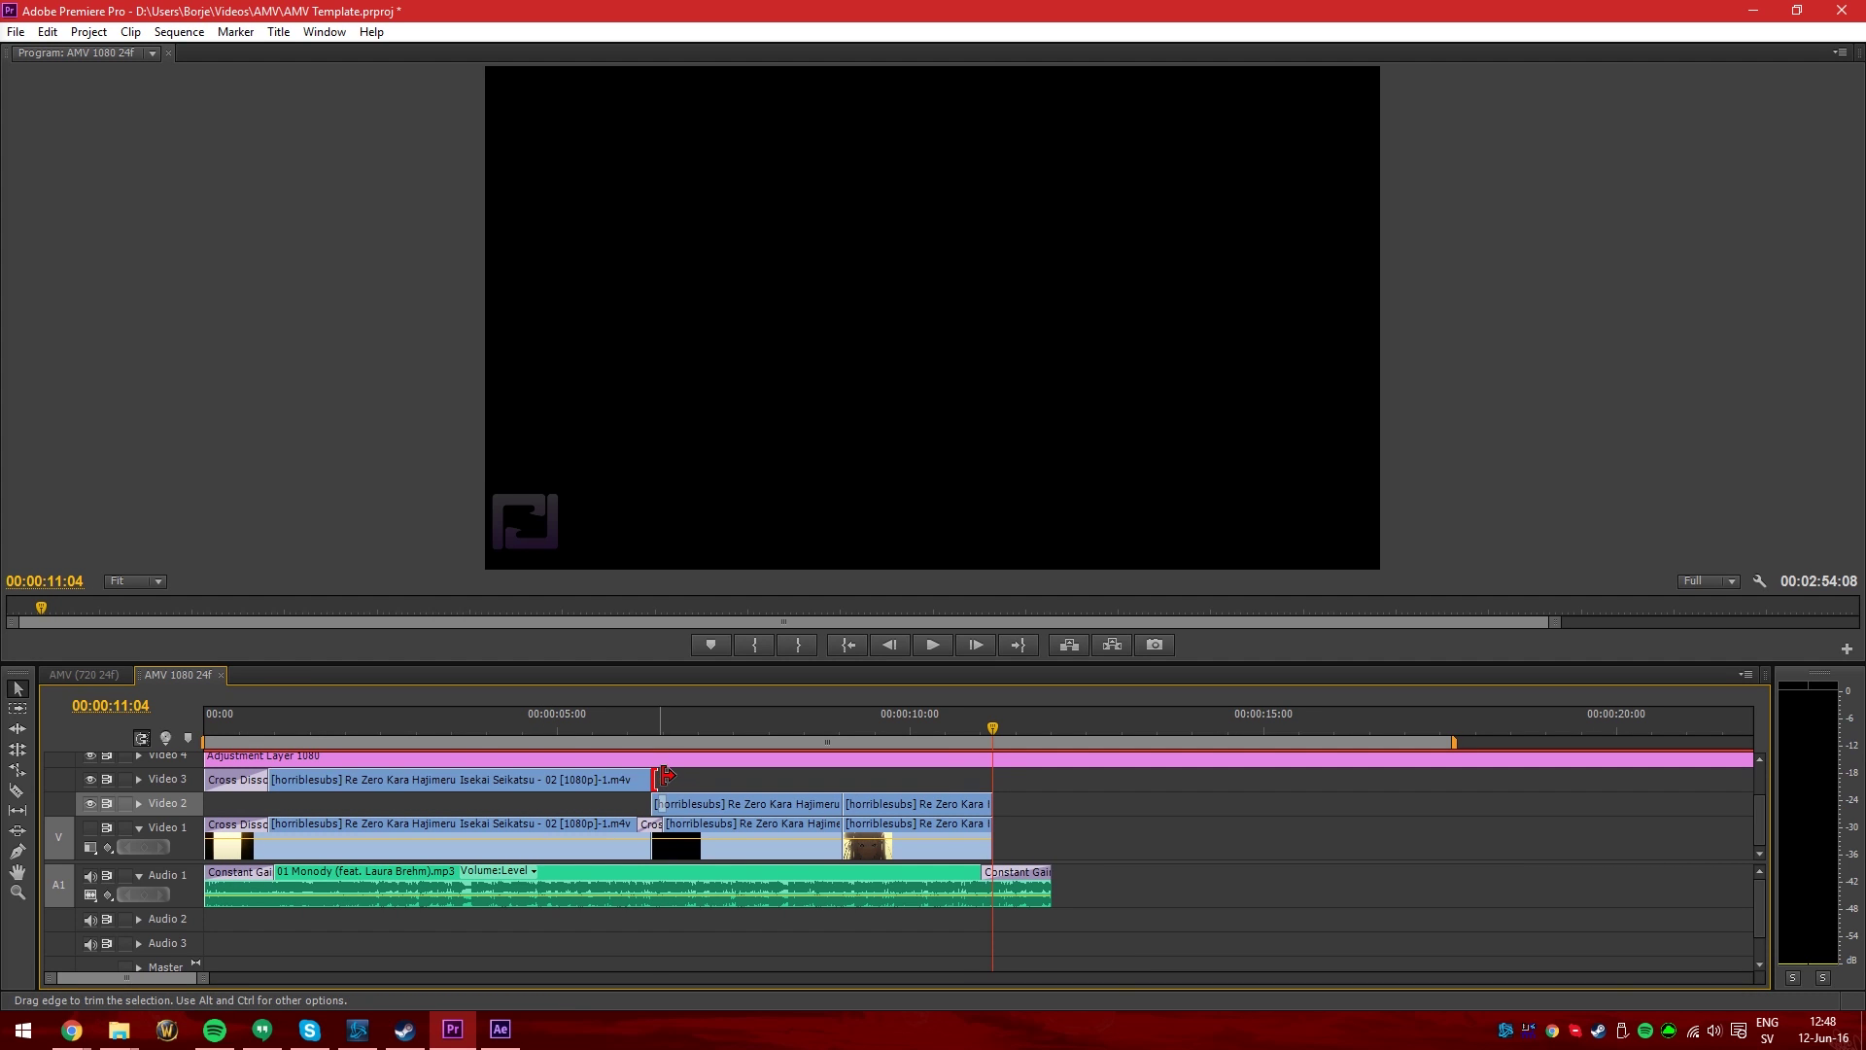
left_click_drag(665, 776, 665, 723)
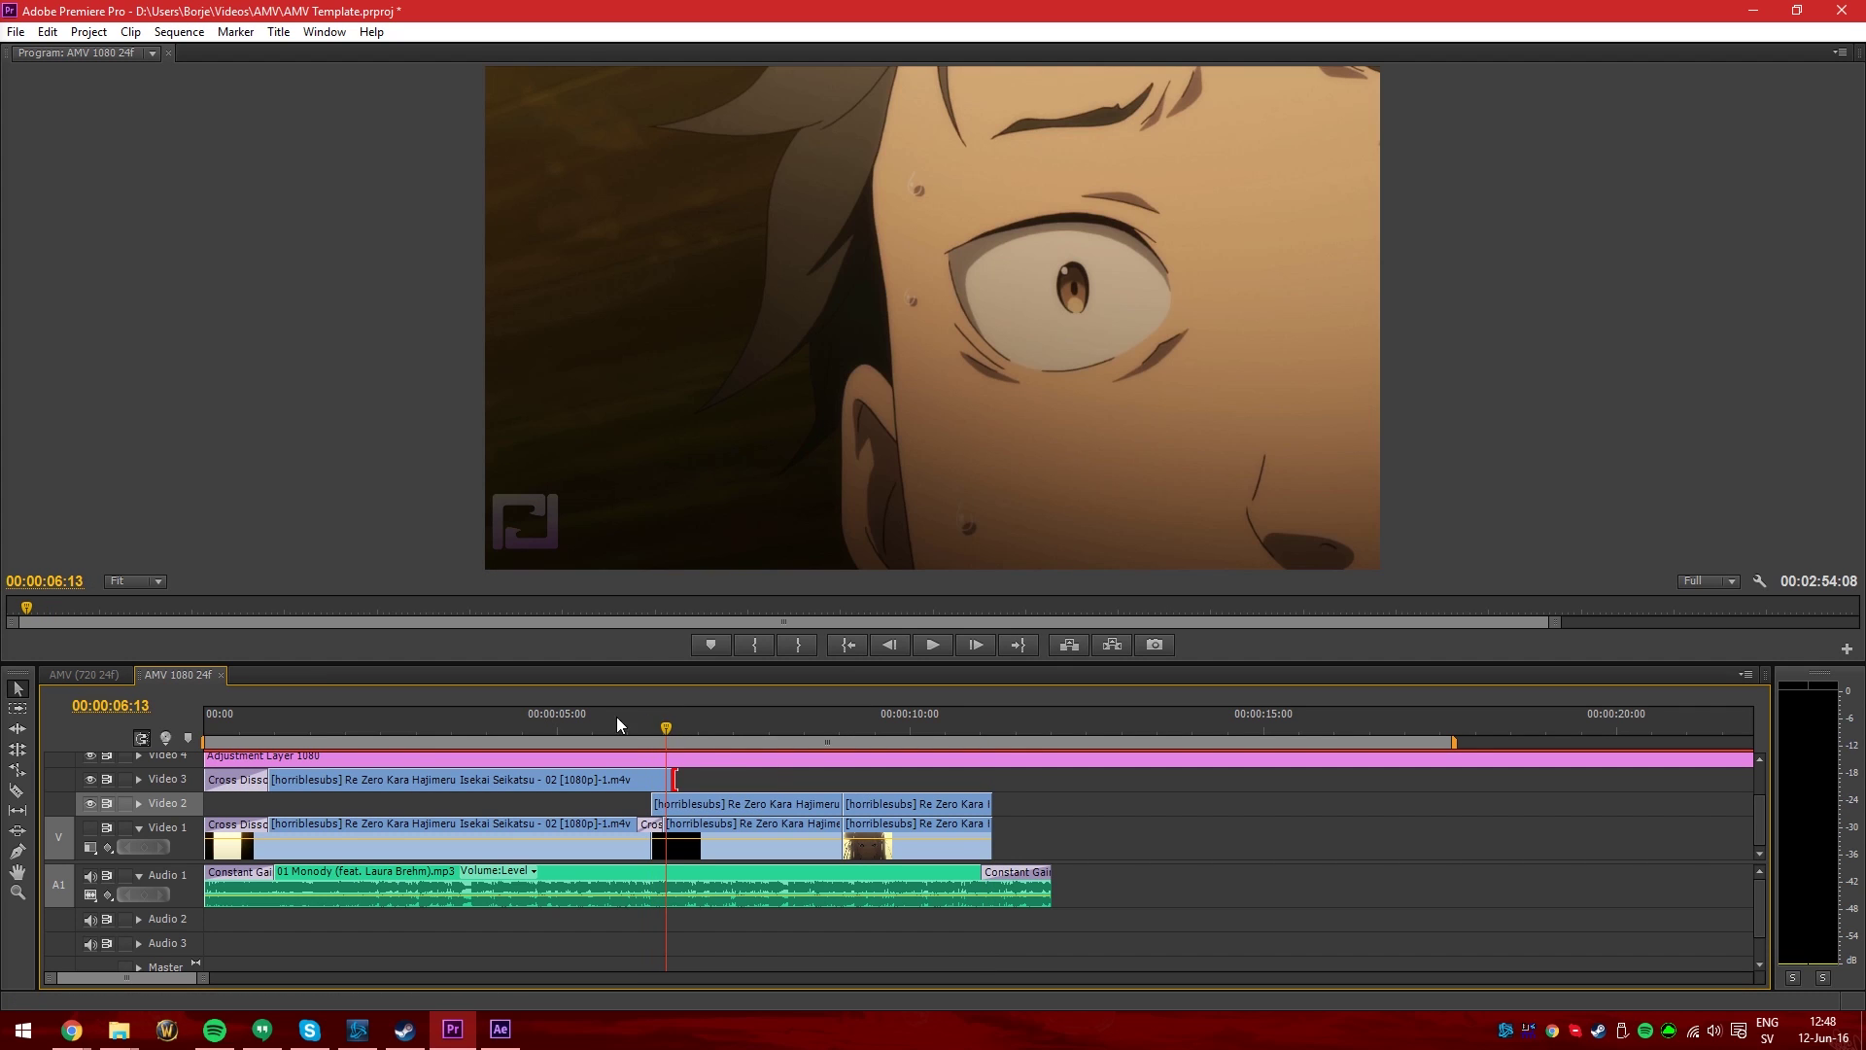
Check the shot around six seconds and pull the work area end back to about 7:10
left_click(278, 729)
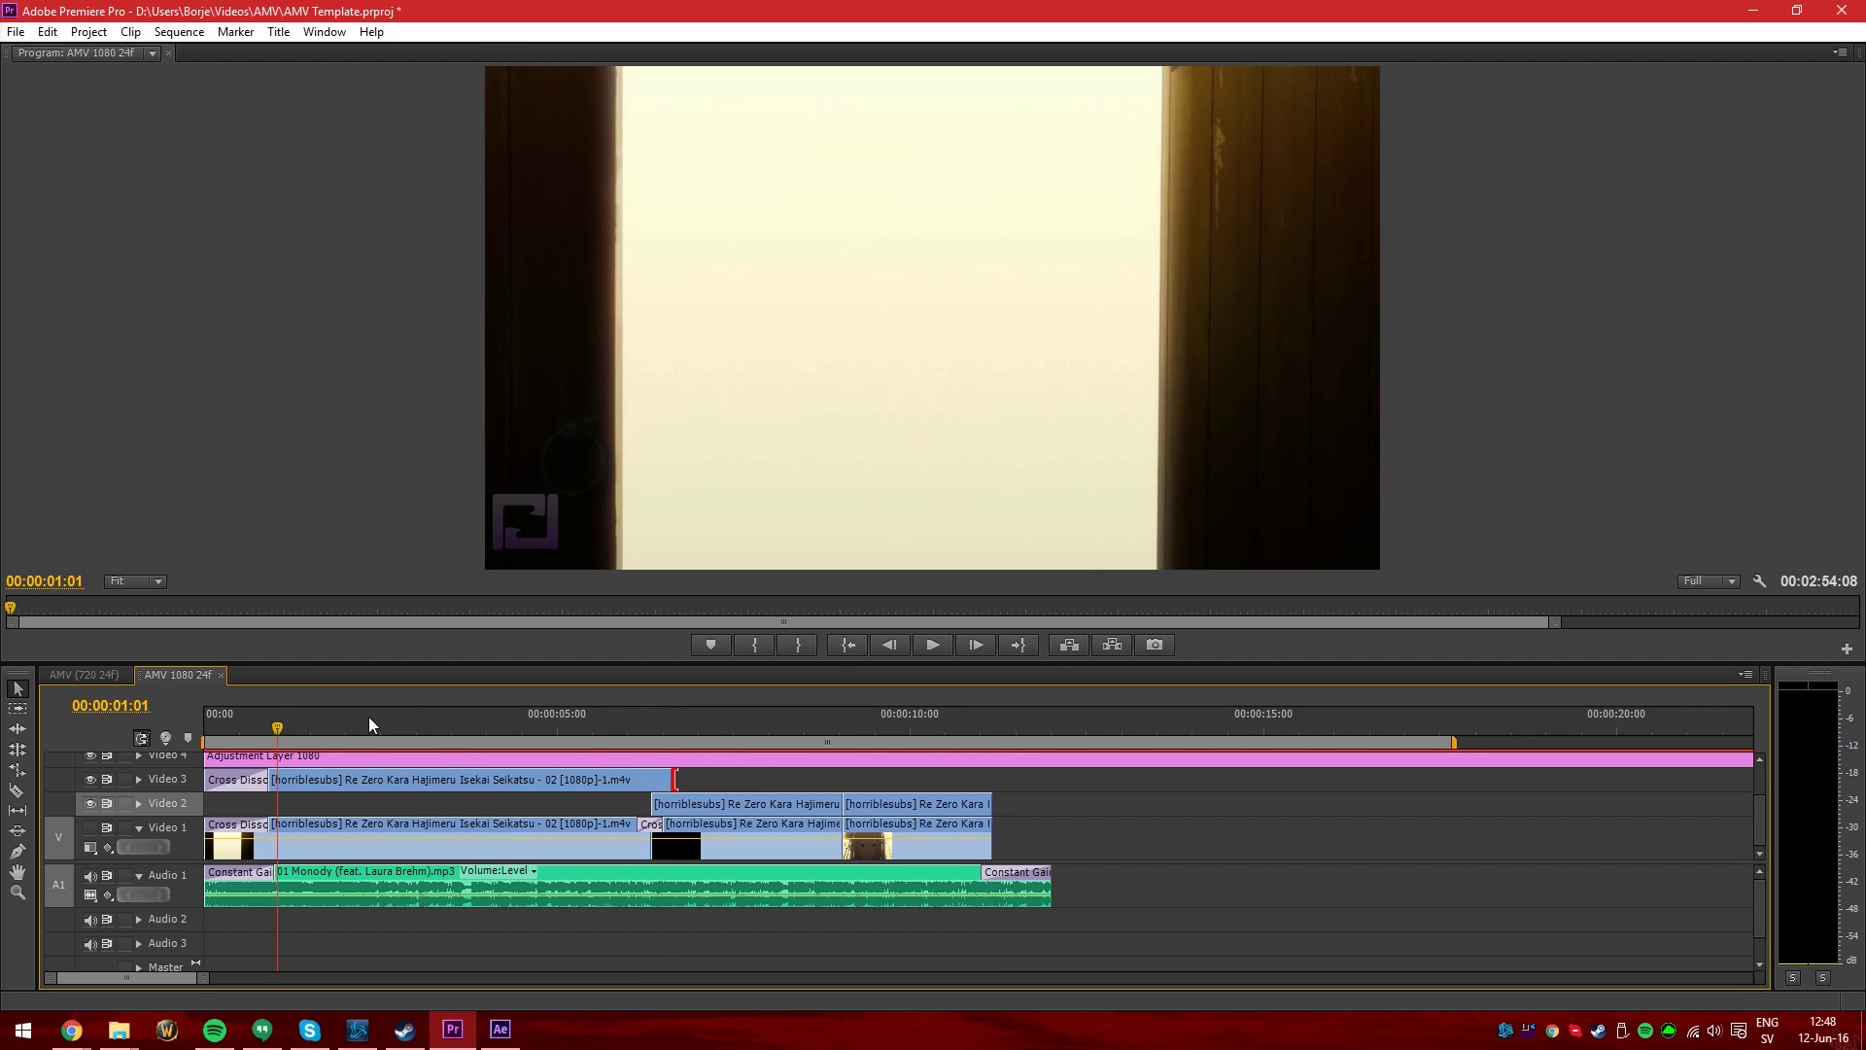
left_click(660, 723)
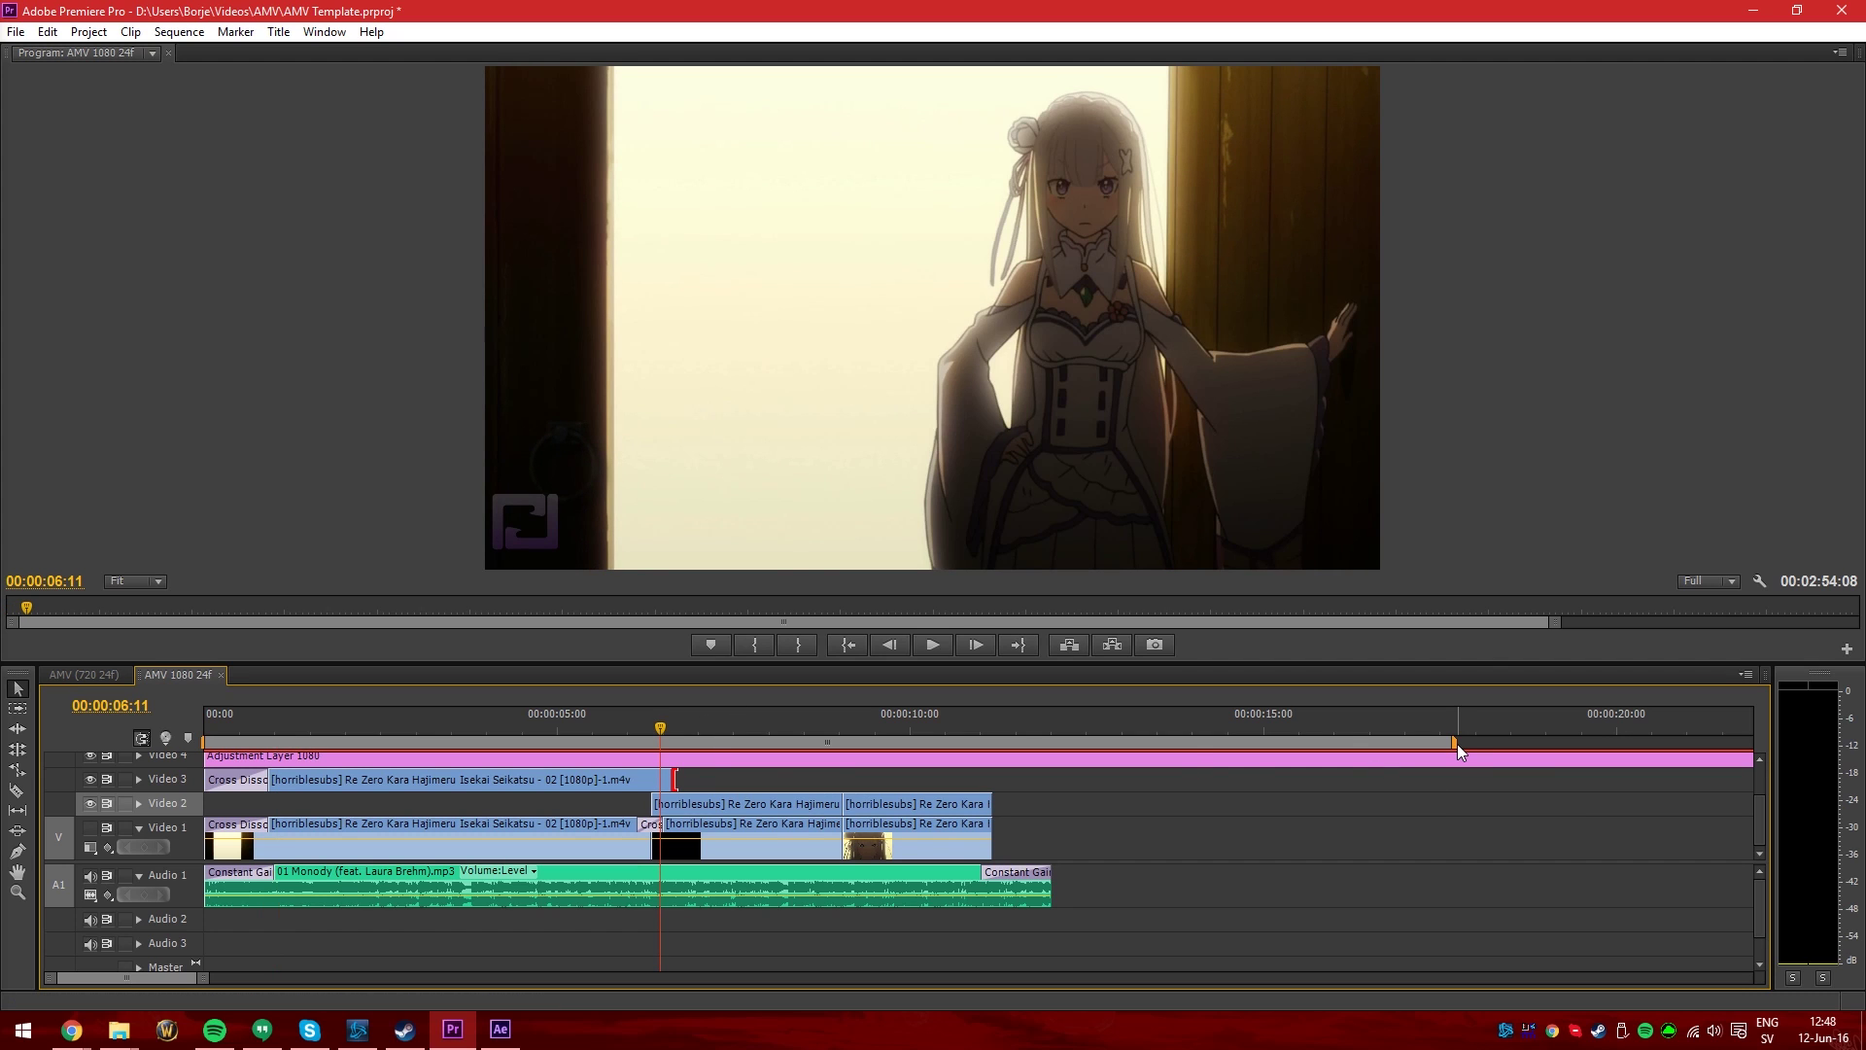
left_click_drag(1454, 744, 729, 742)
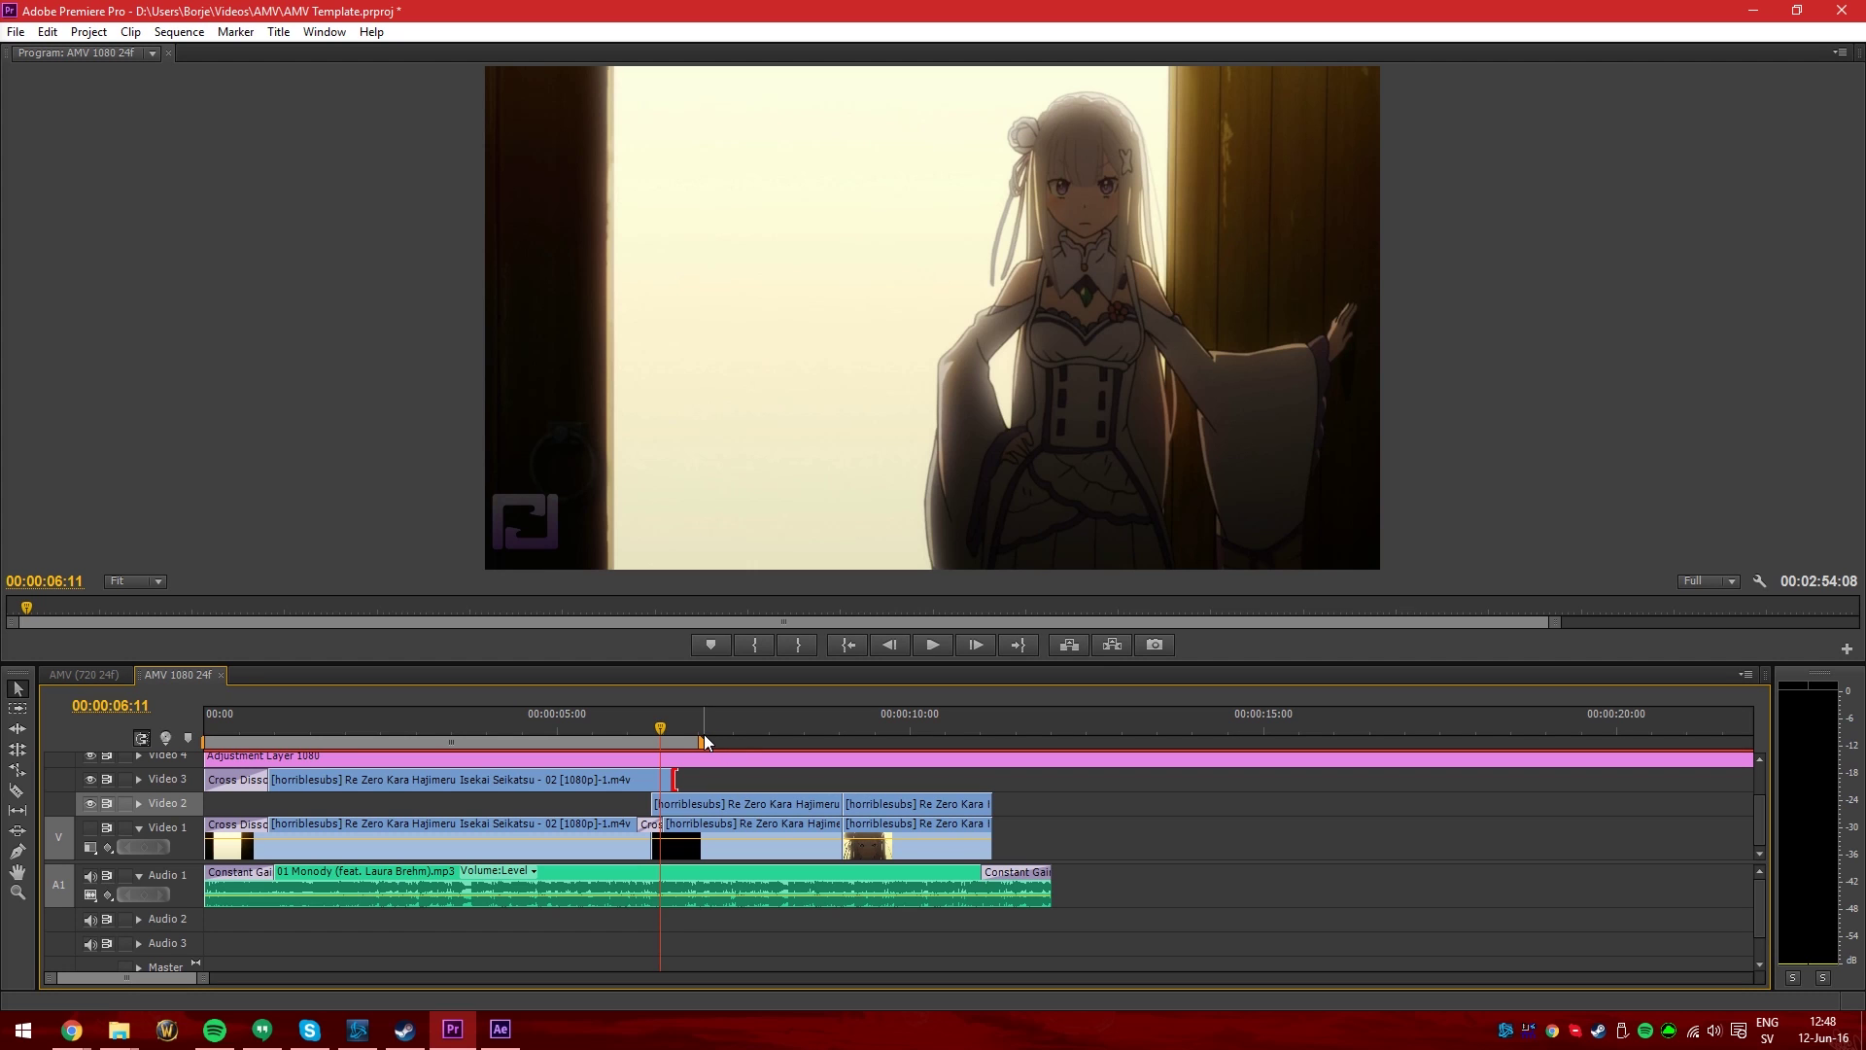
Preview the sequence start and nudge the work area end slightly later
left_click_drag(646, 729, 478, 727)
left_click(345, 726)
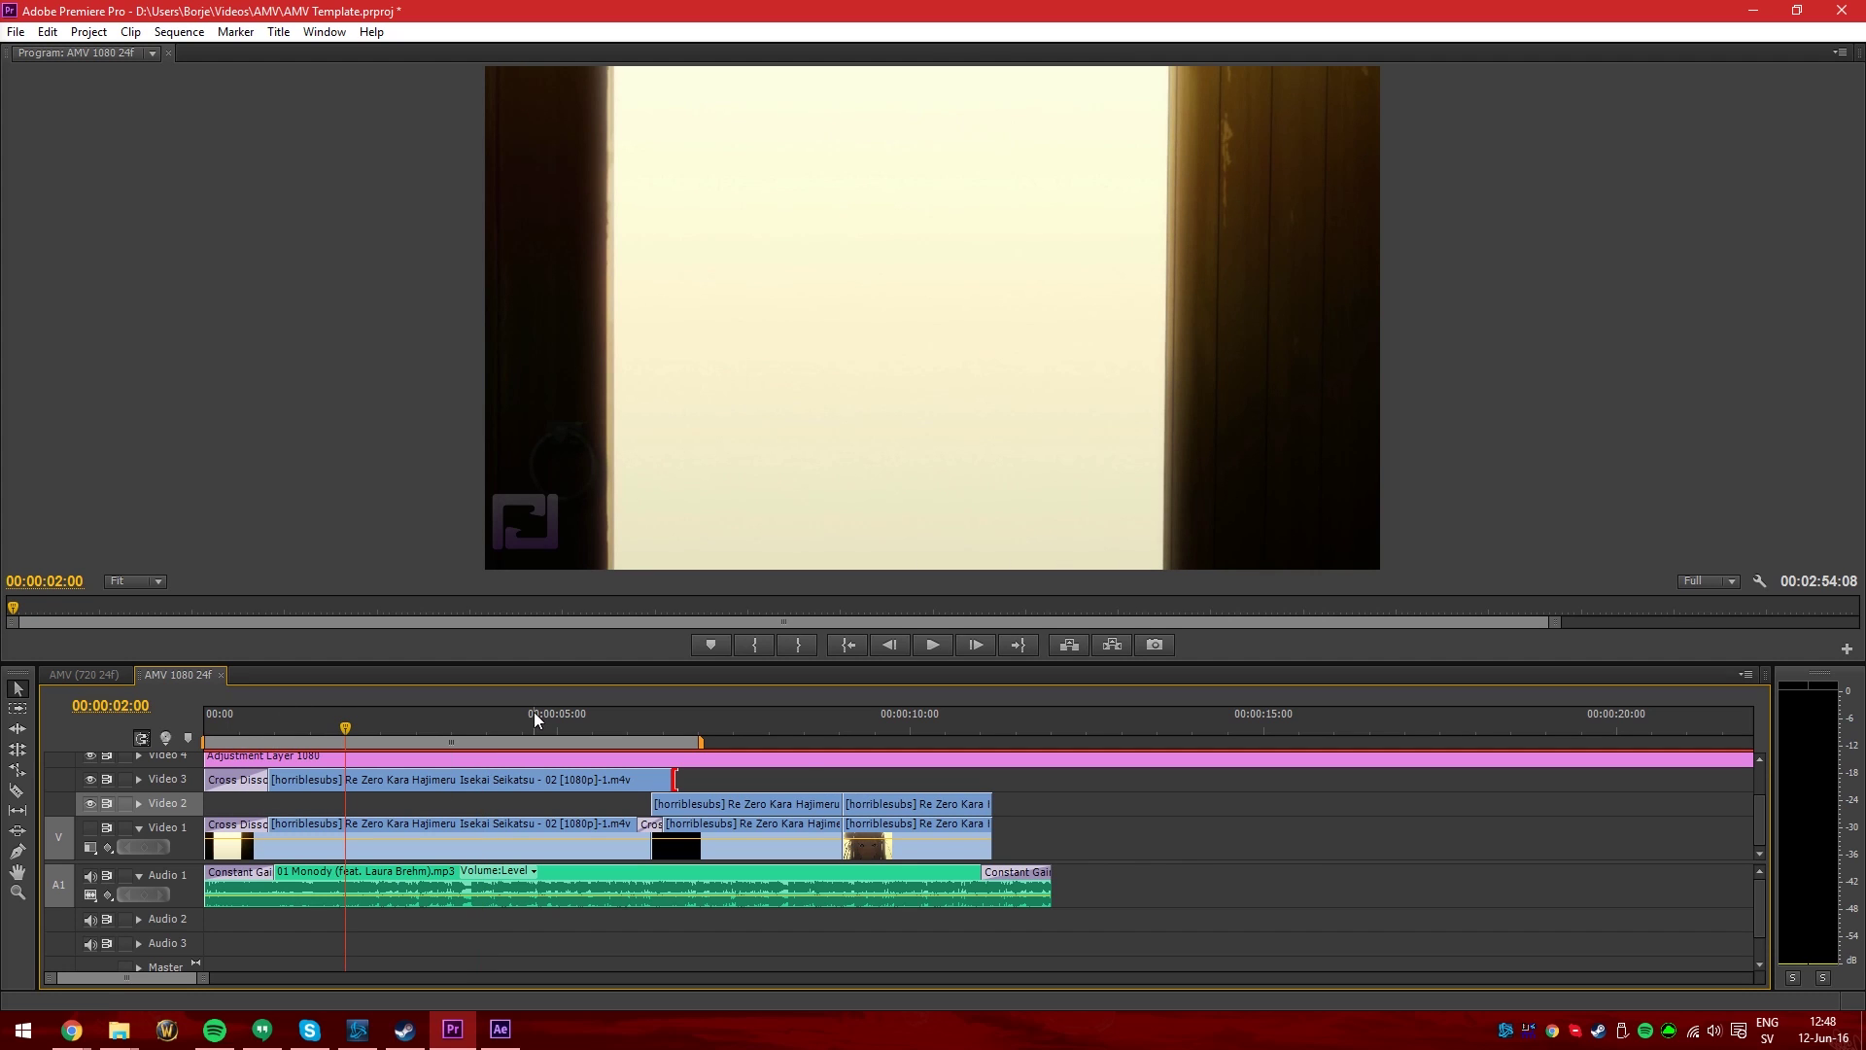
left_click_drag(692, 743, 704, 740)
Set up a media export using H.264 format and the 1080p 24 frame preset
left_click(15, 31)
mouse_move(184, 494)
left_click(405, 492)
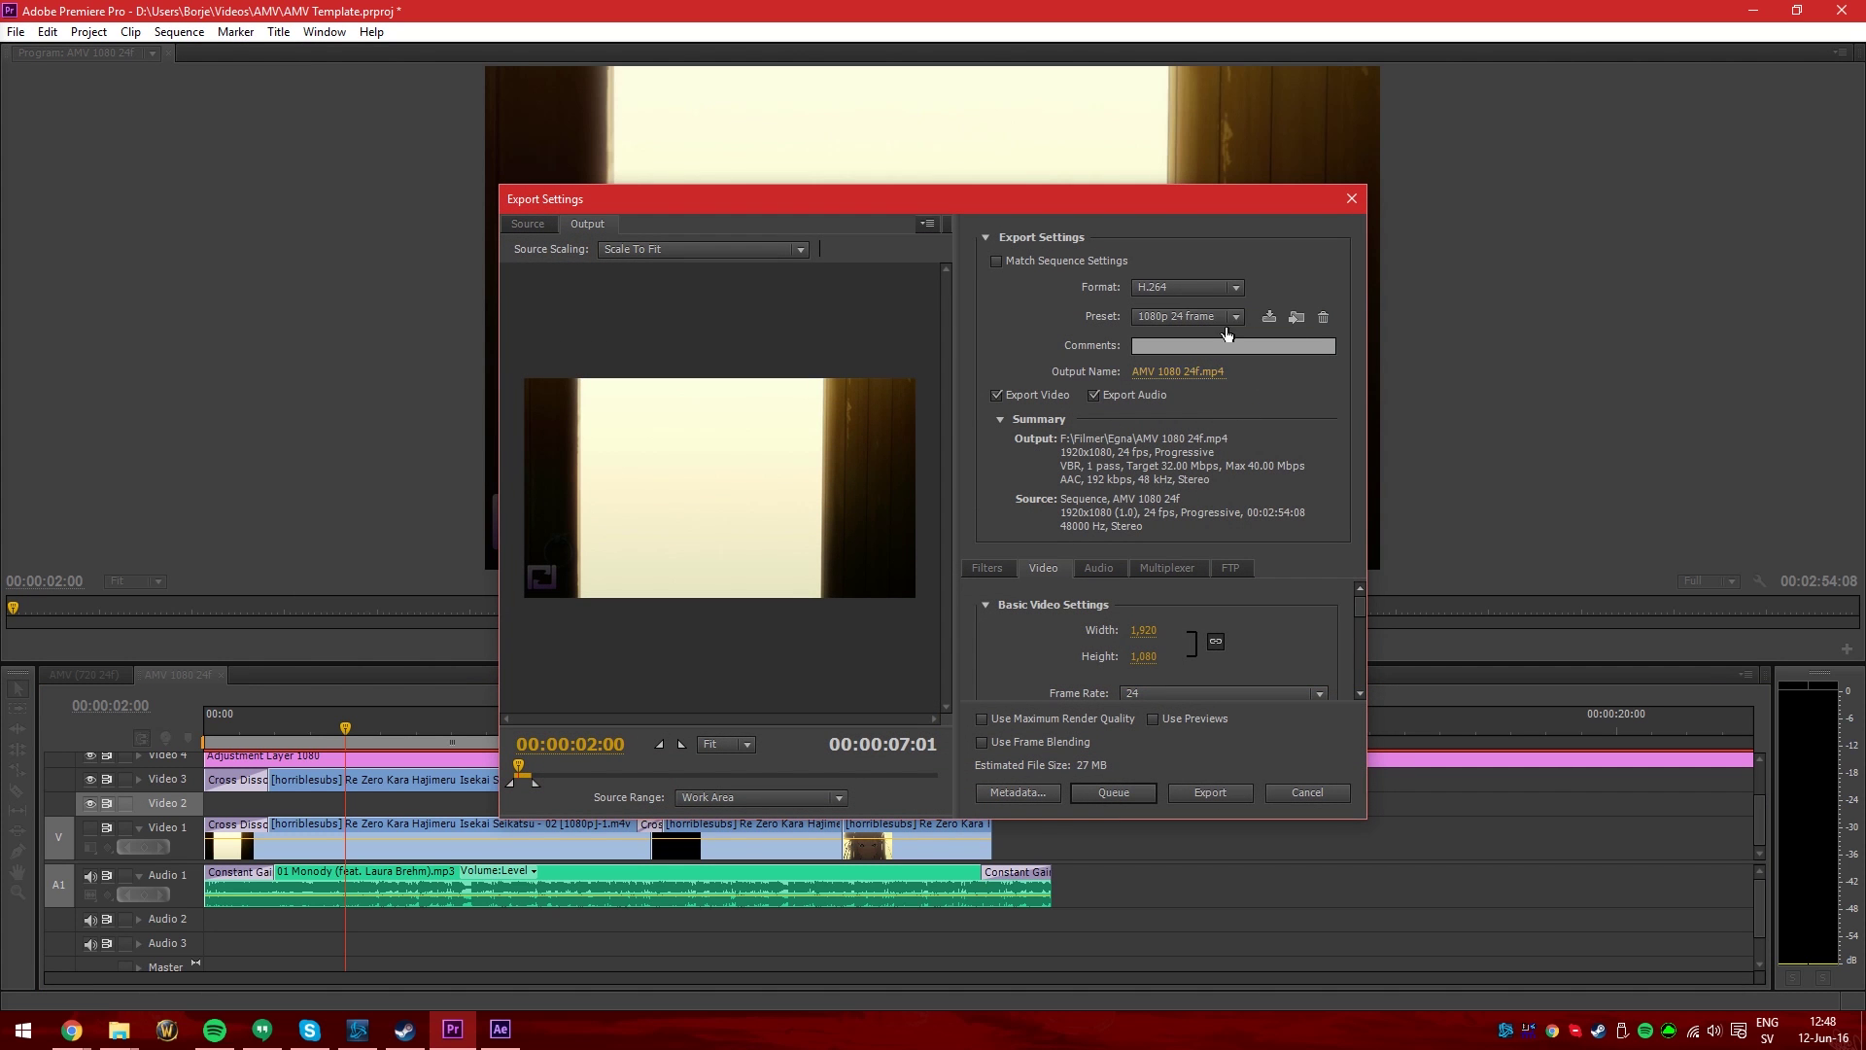
left_click(1217, 288)
left_click(1191, 525)
left_click(1209, 317)
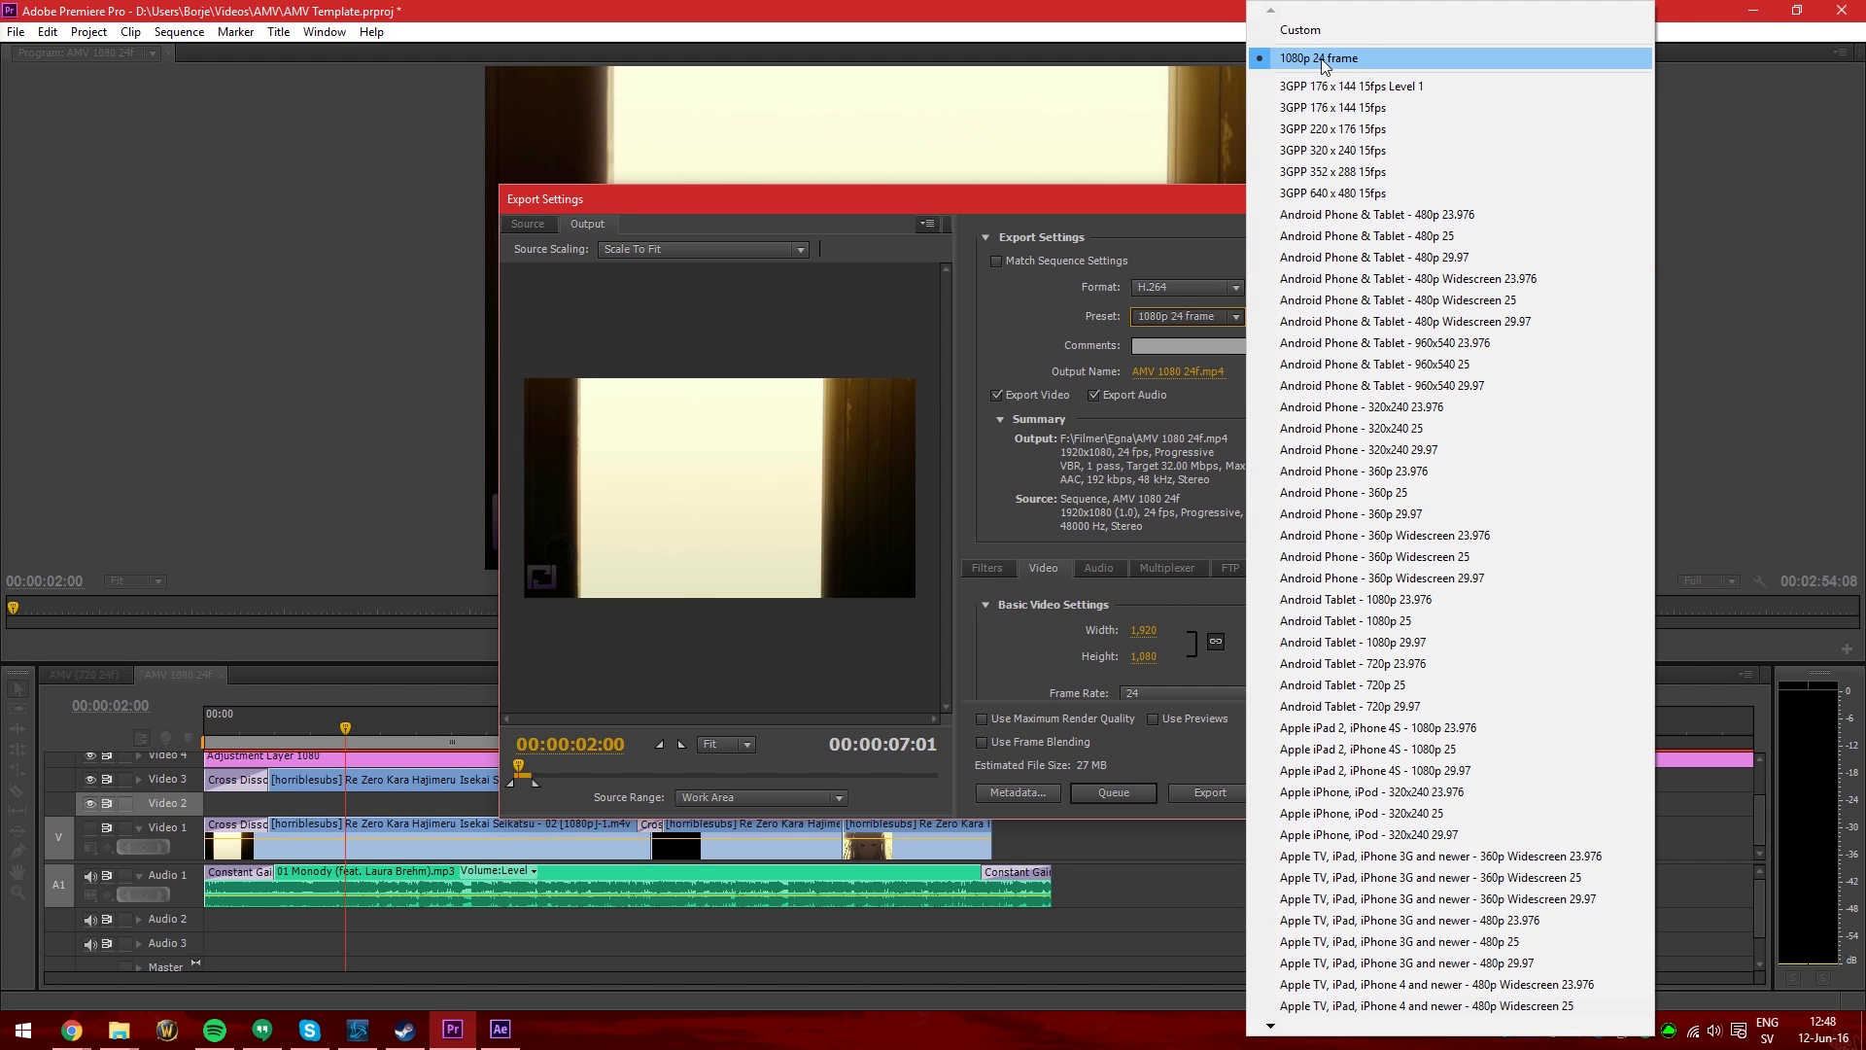
left_click(1303, 60)
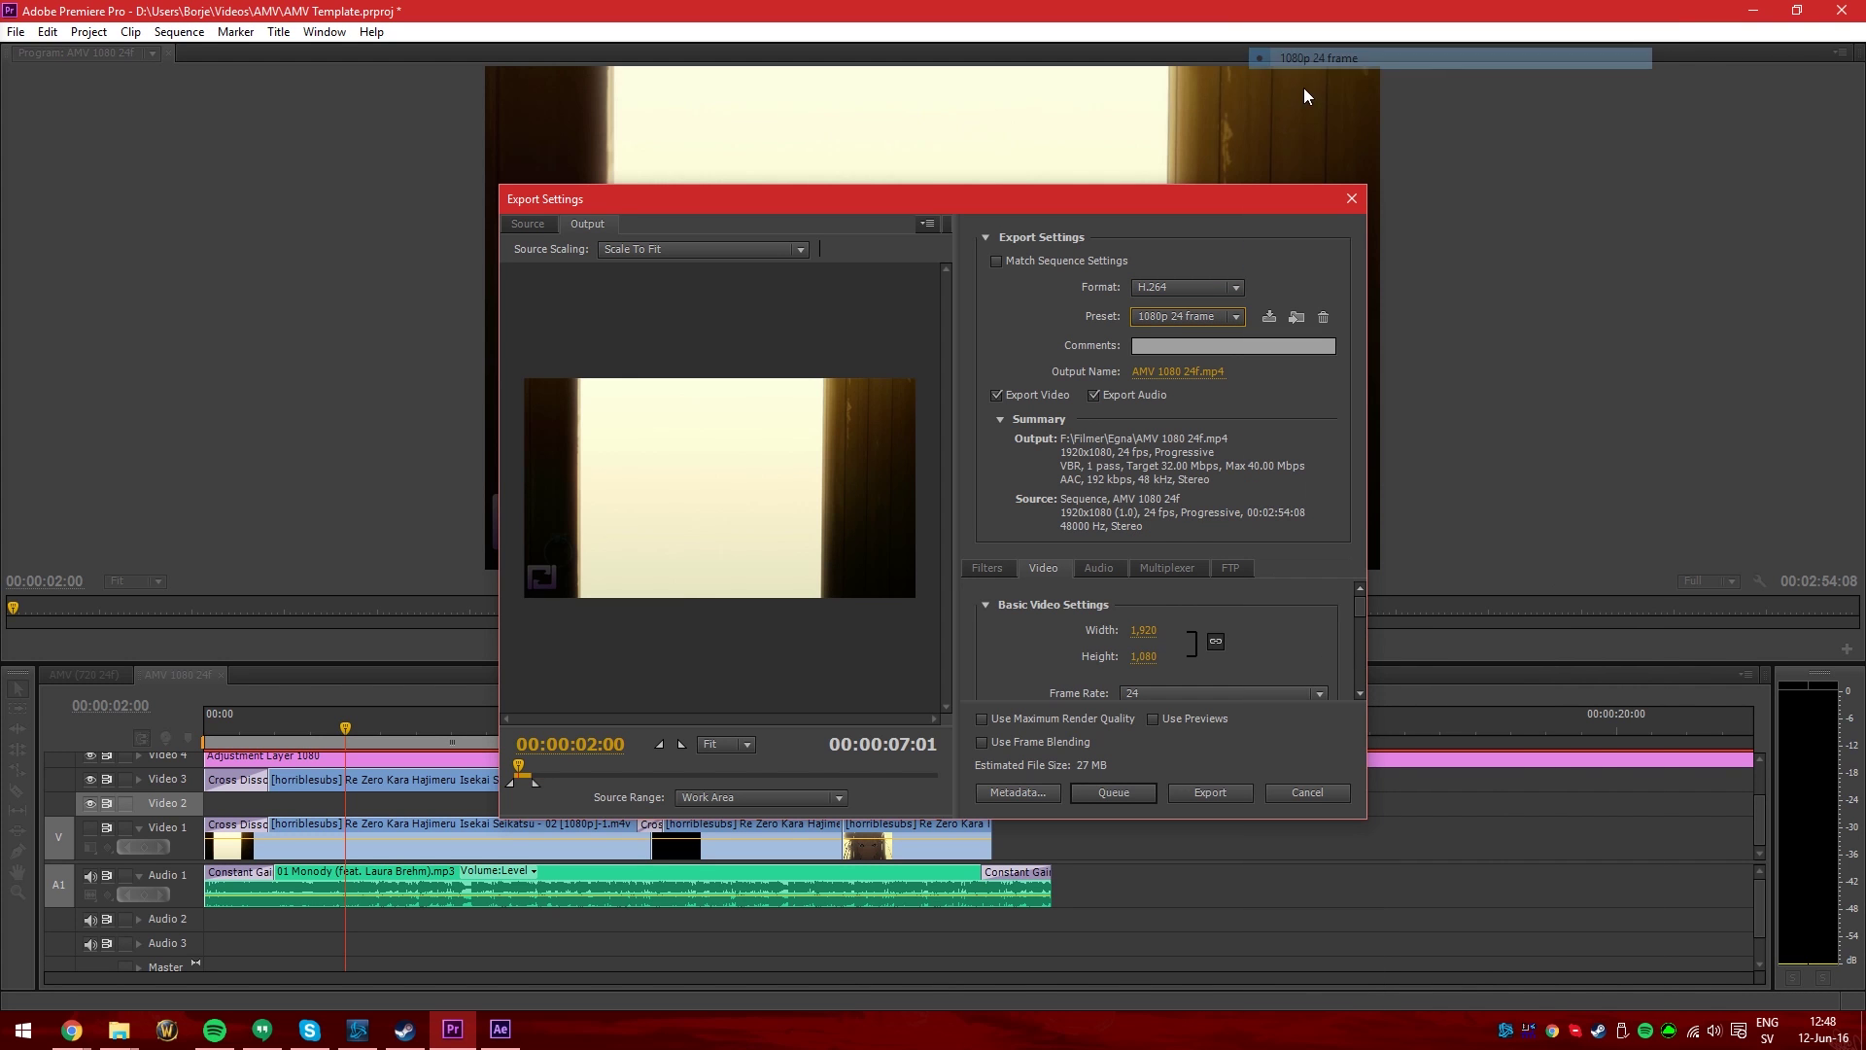
Set the output to Videos\AMV\Tutorial\Clip 1.mp4 and start the export
left_click(1204, 370)
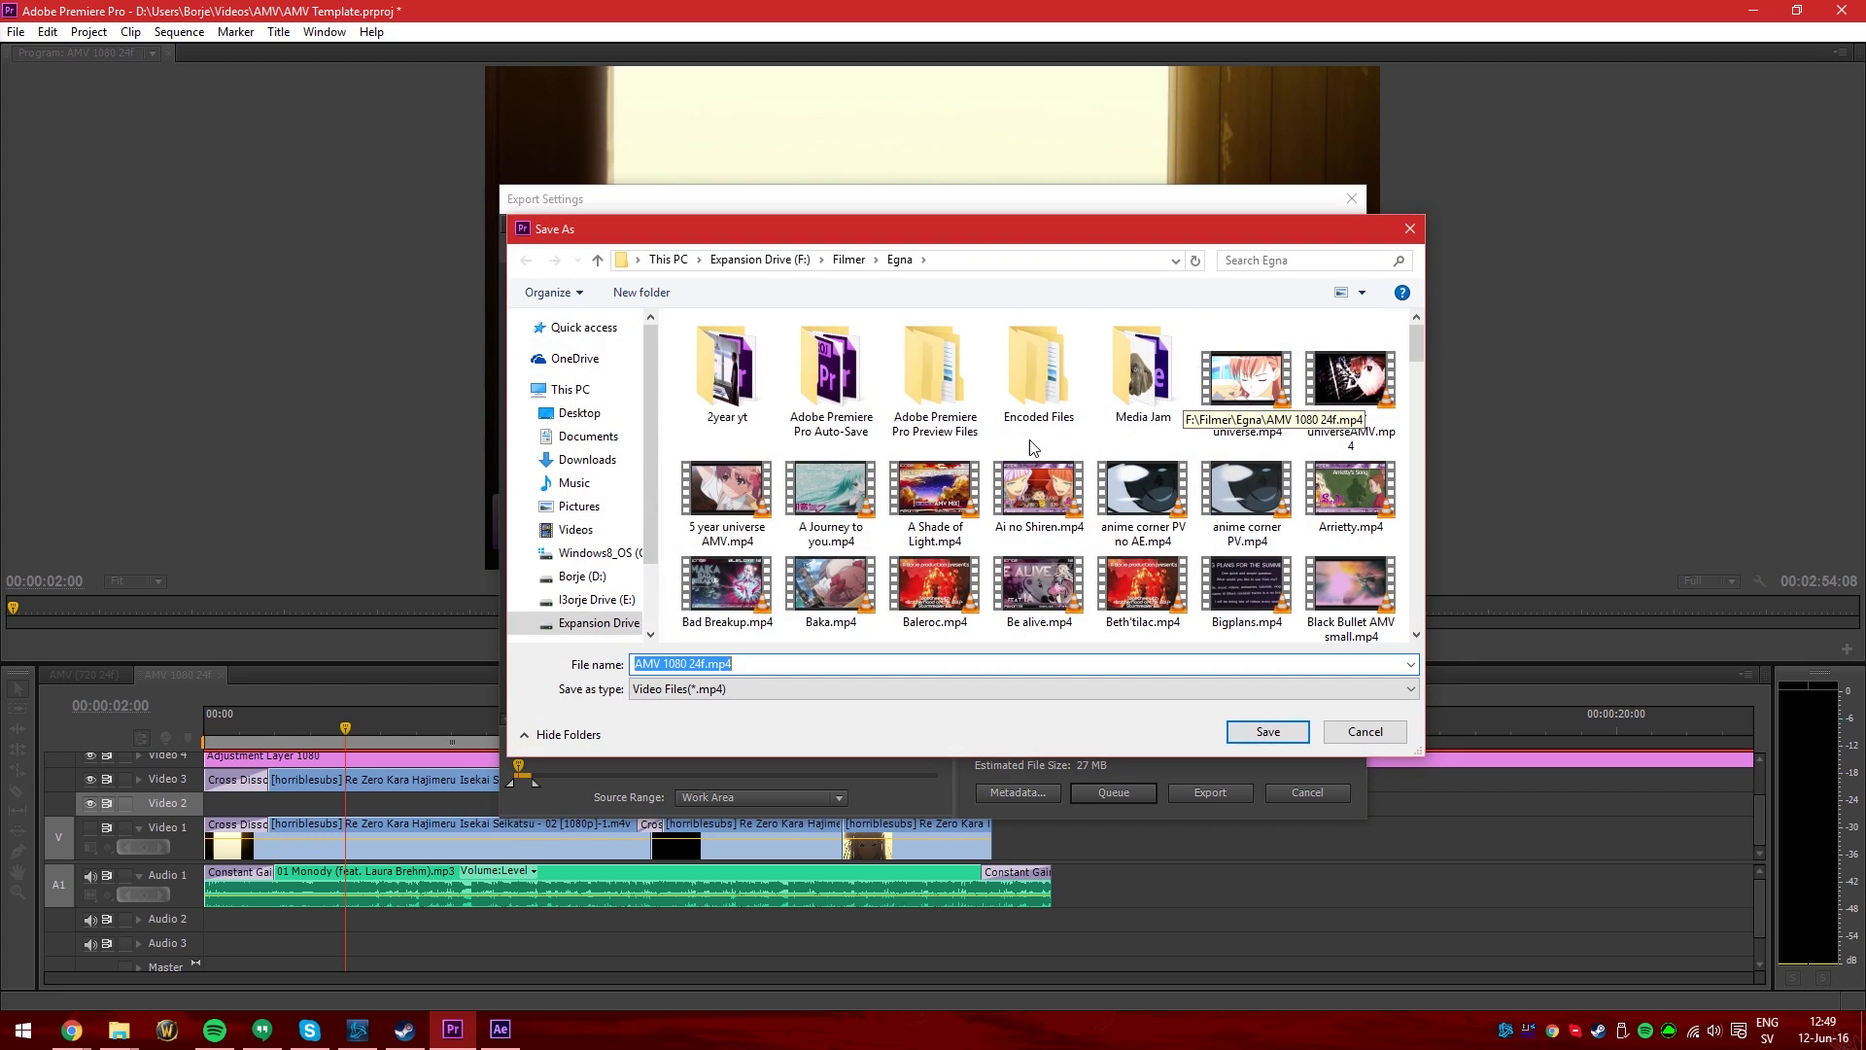
left_click(580, 529)
double_click(1039, 374)
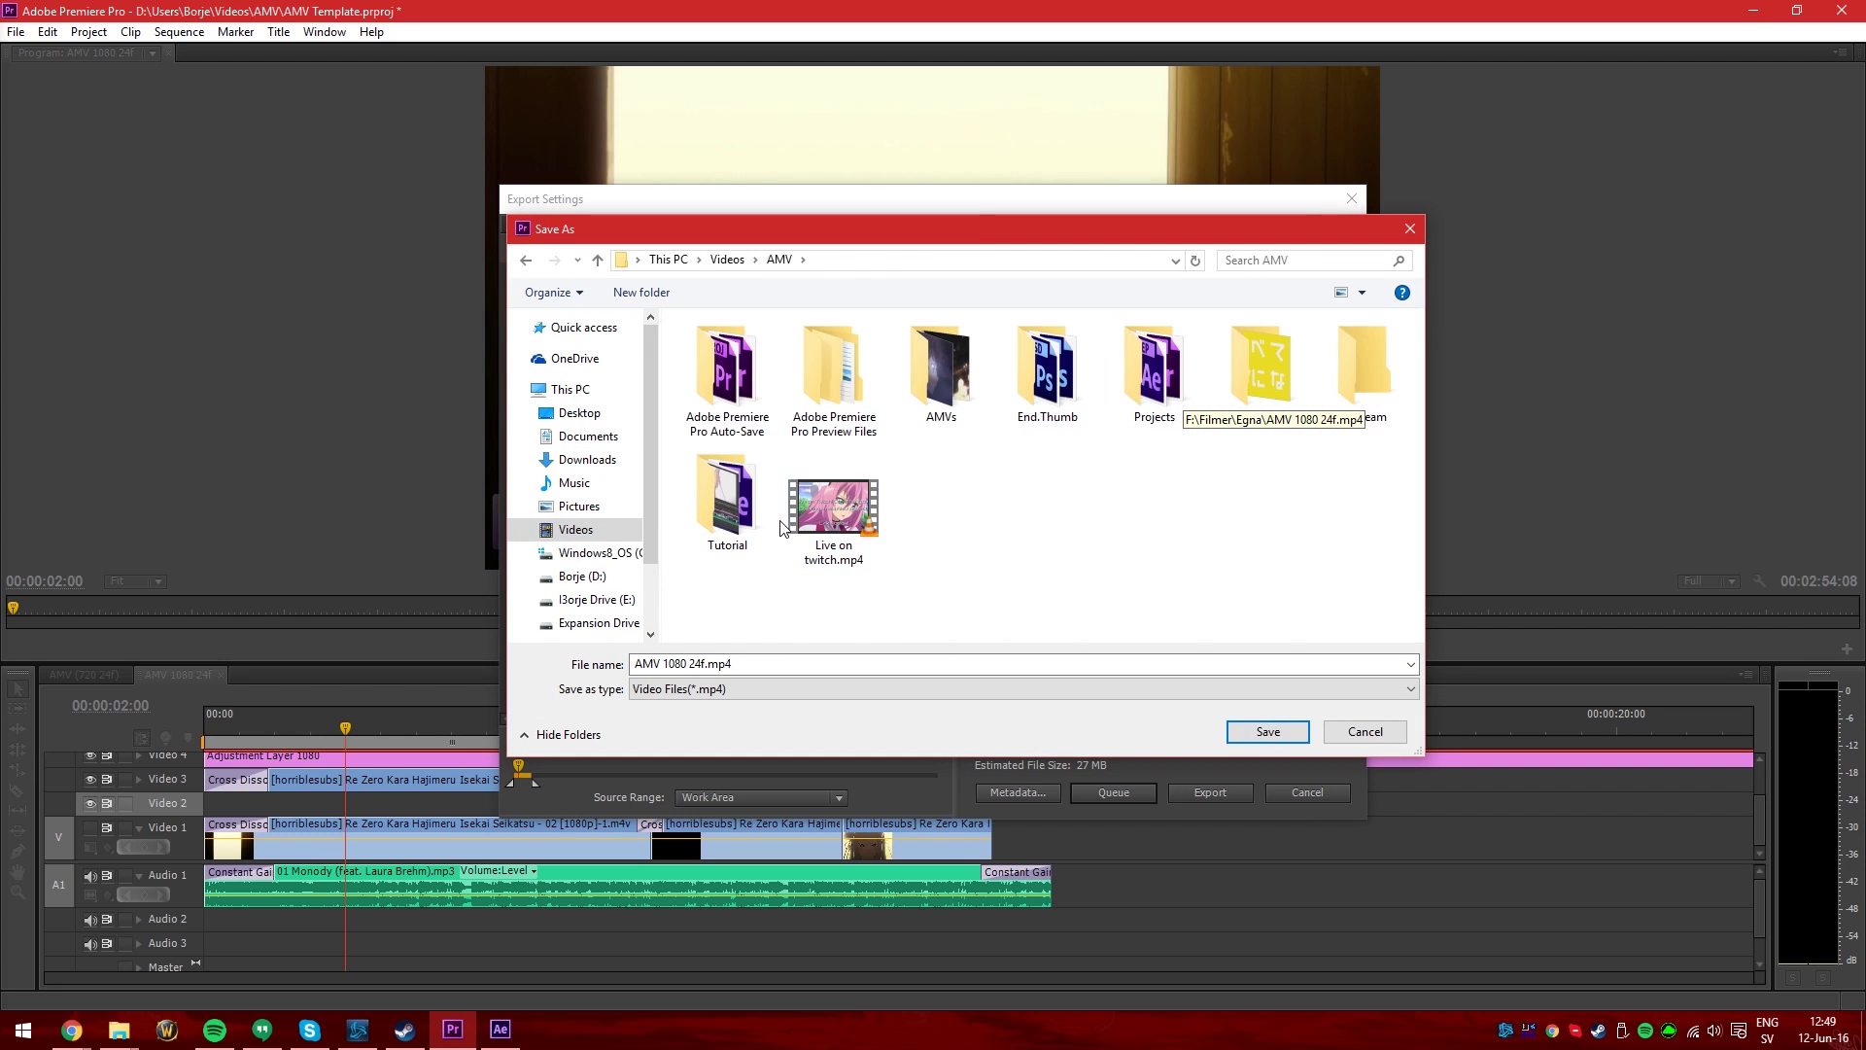
double_click(739, 517)
type("Cli")
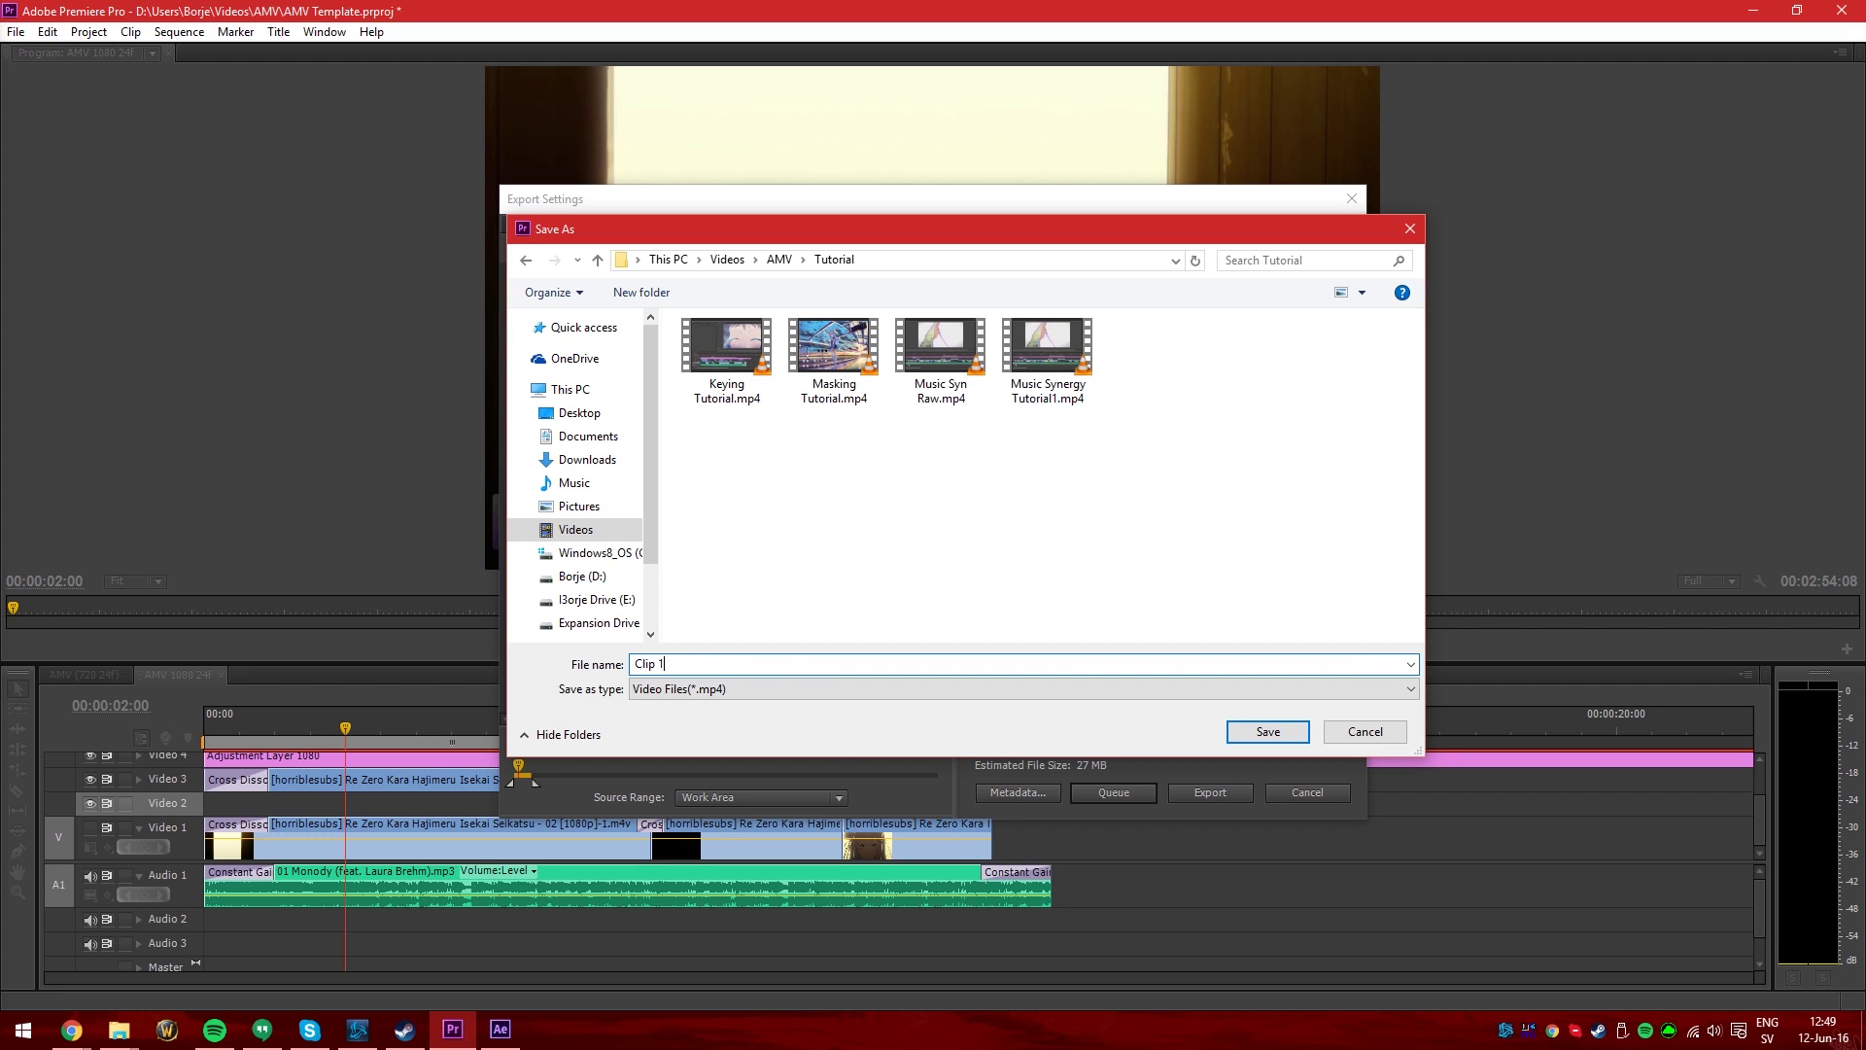
type("p 1")
left_click(1267, 731)
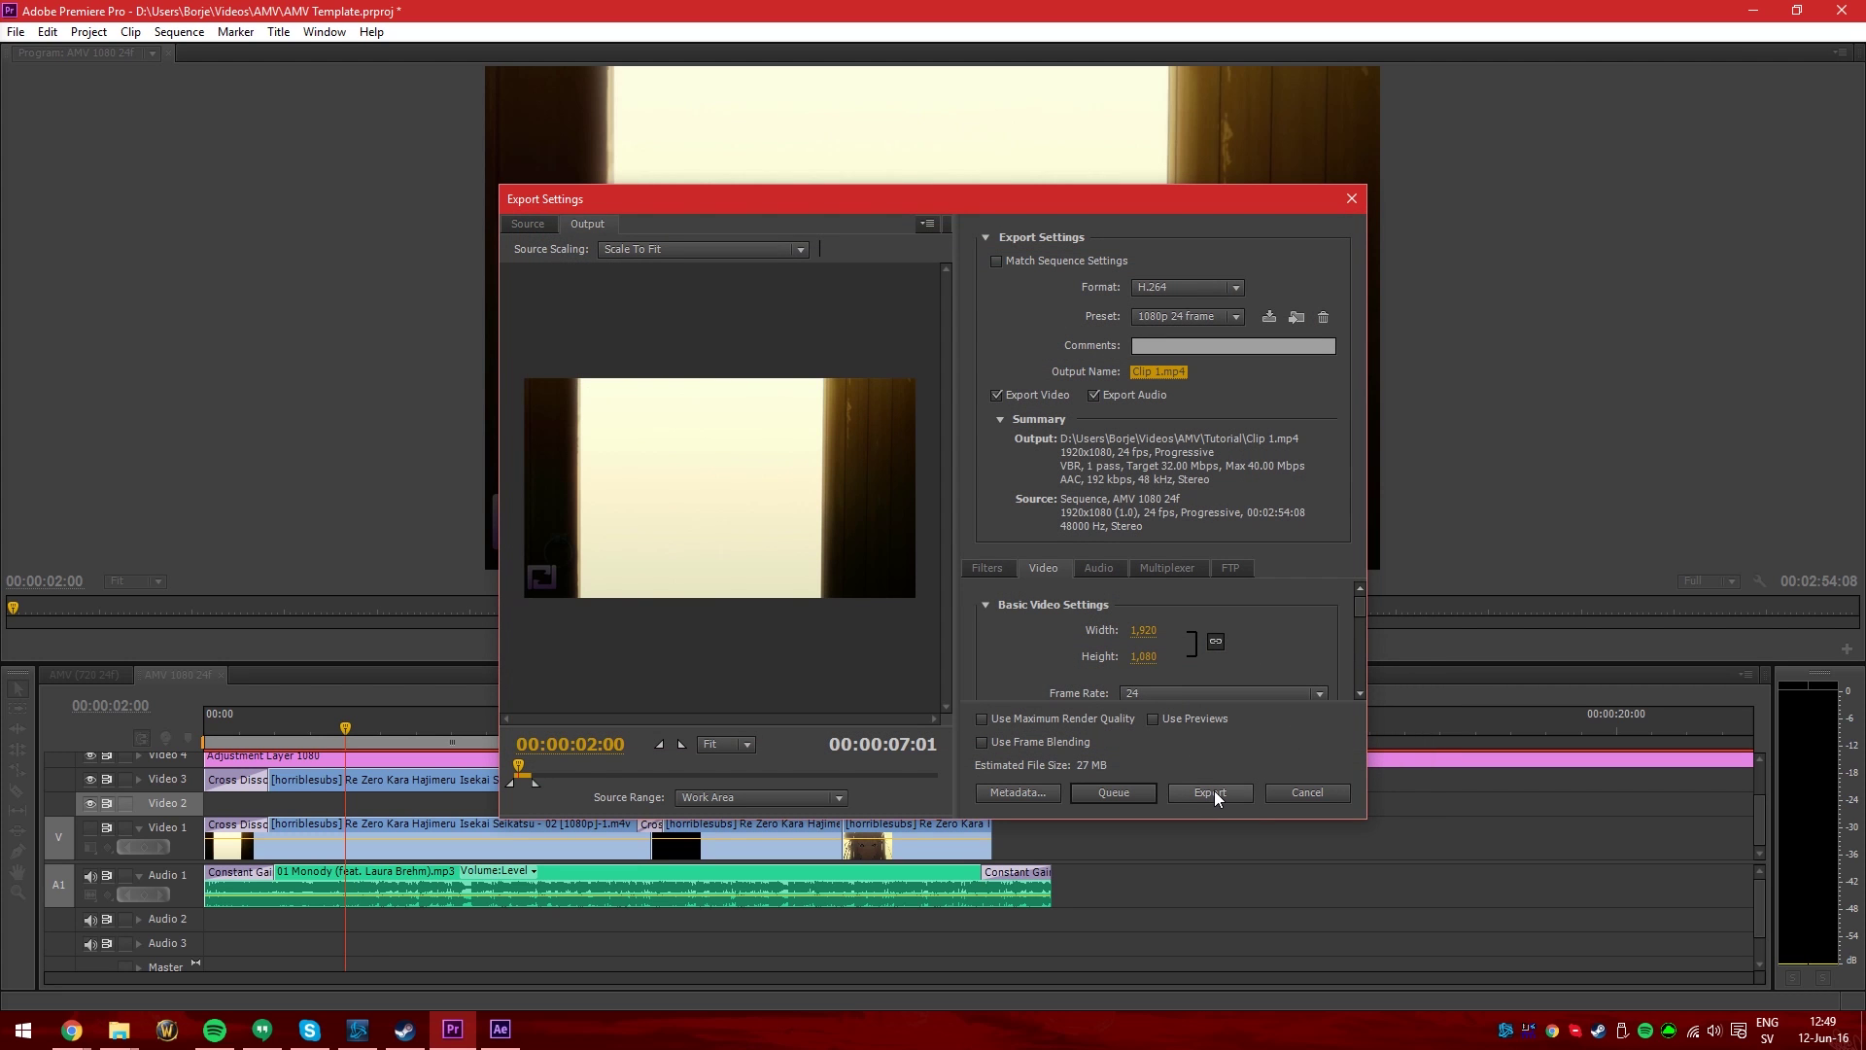
left_click(1214, 791)
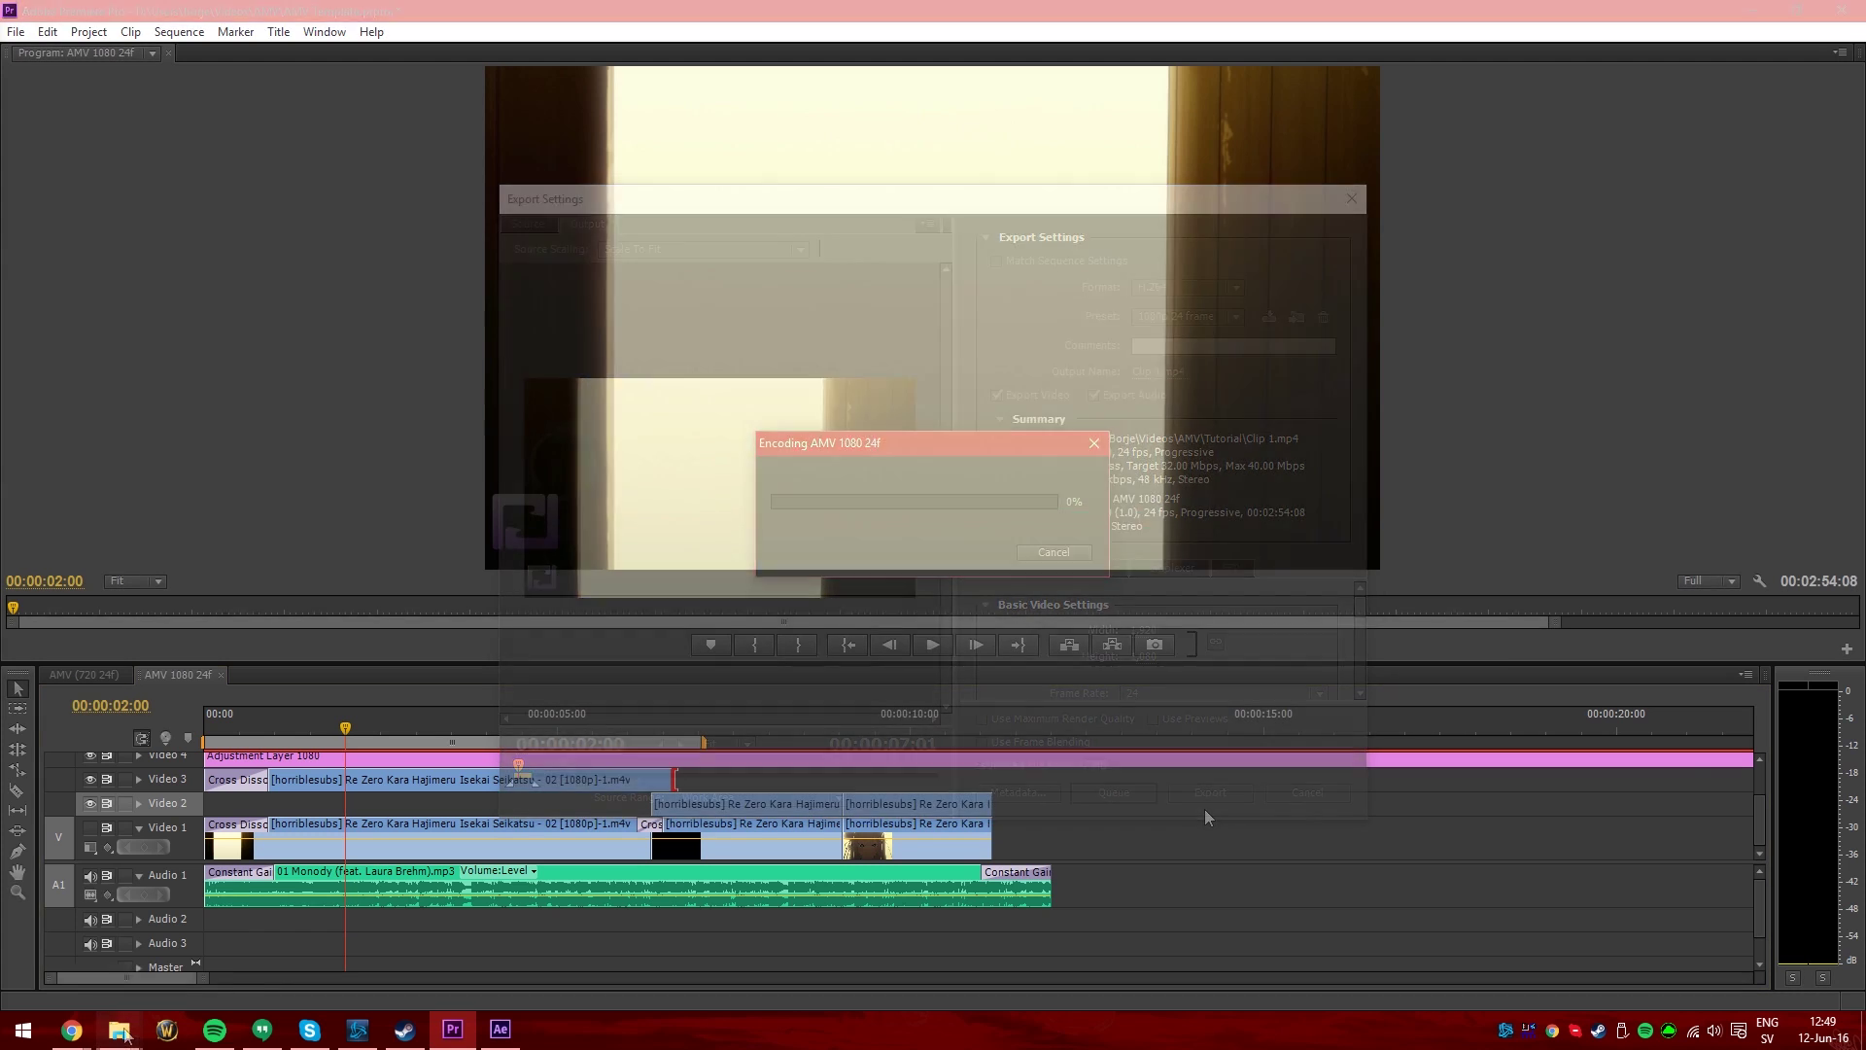
Start a new After Effects project without saving the old one
left_click(61, 947)
left_click(1200, 381)
key("alt+Tab")
left_click(15, 31)
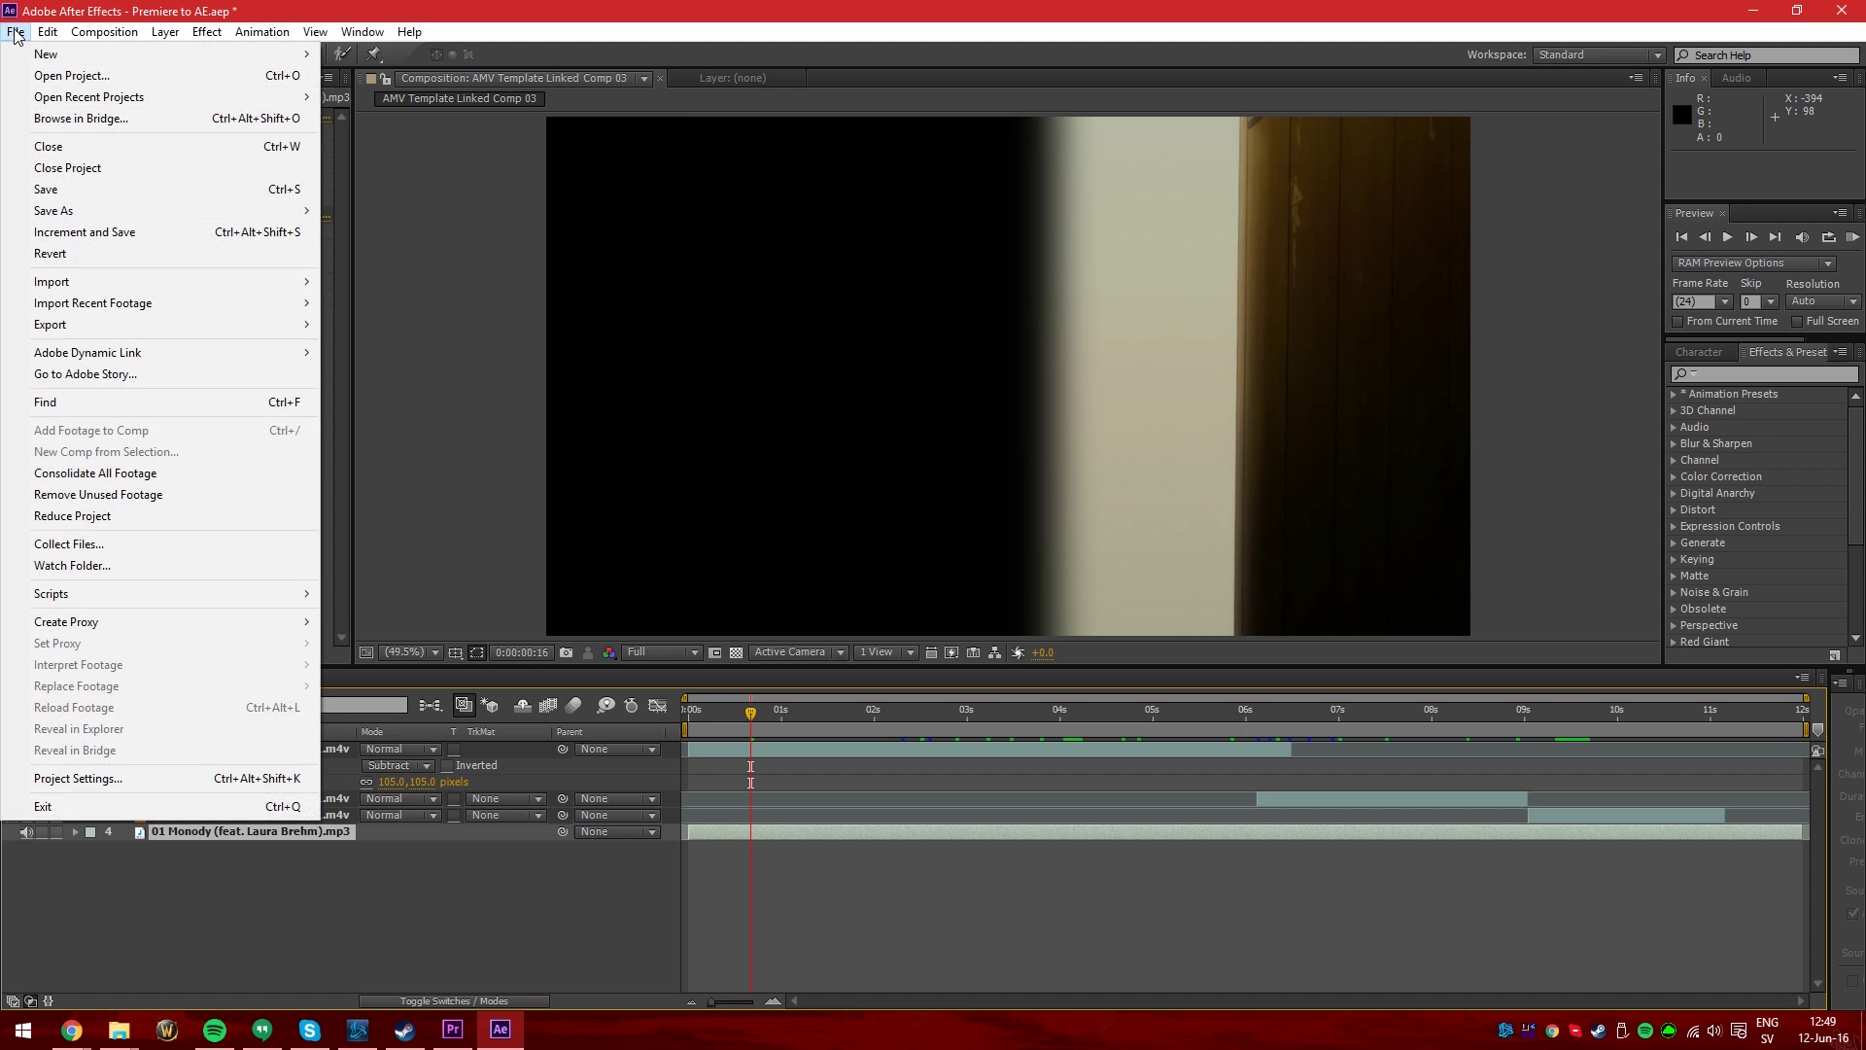
mouse_move(84, 62)
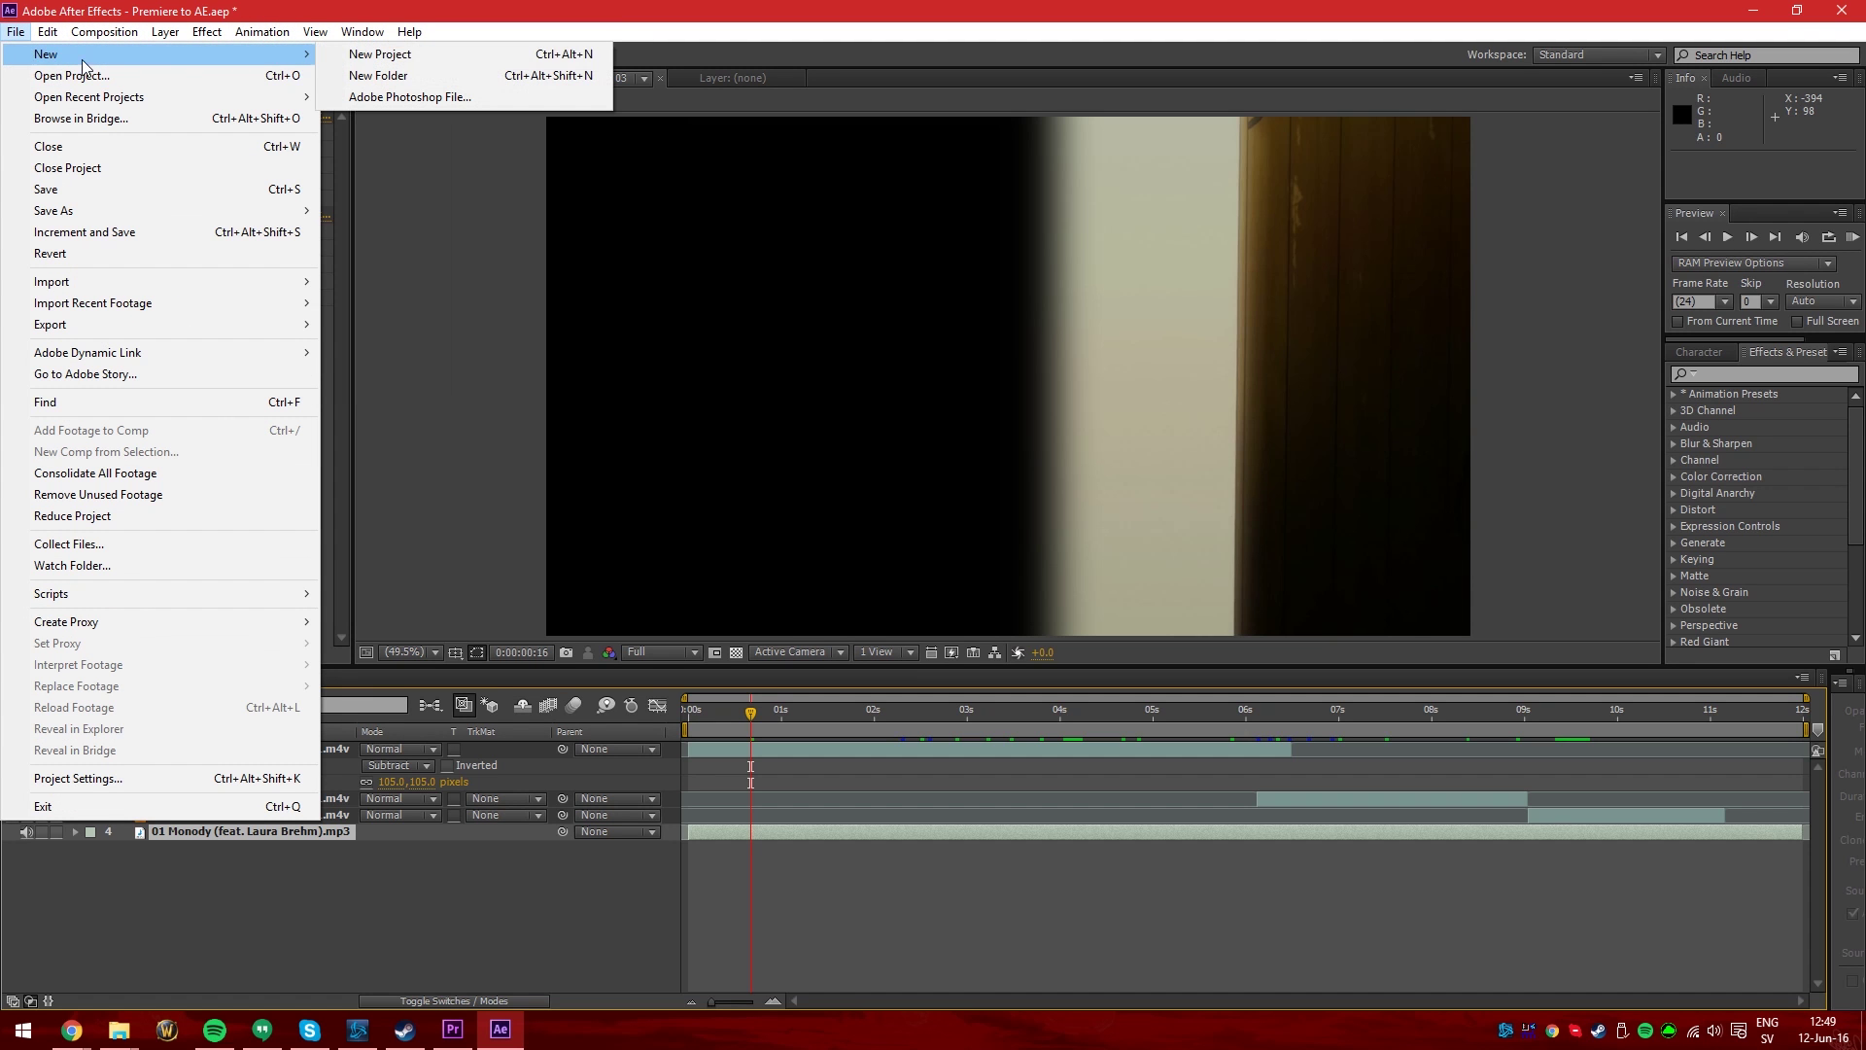
left_click(384, 57)
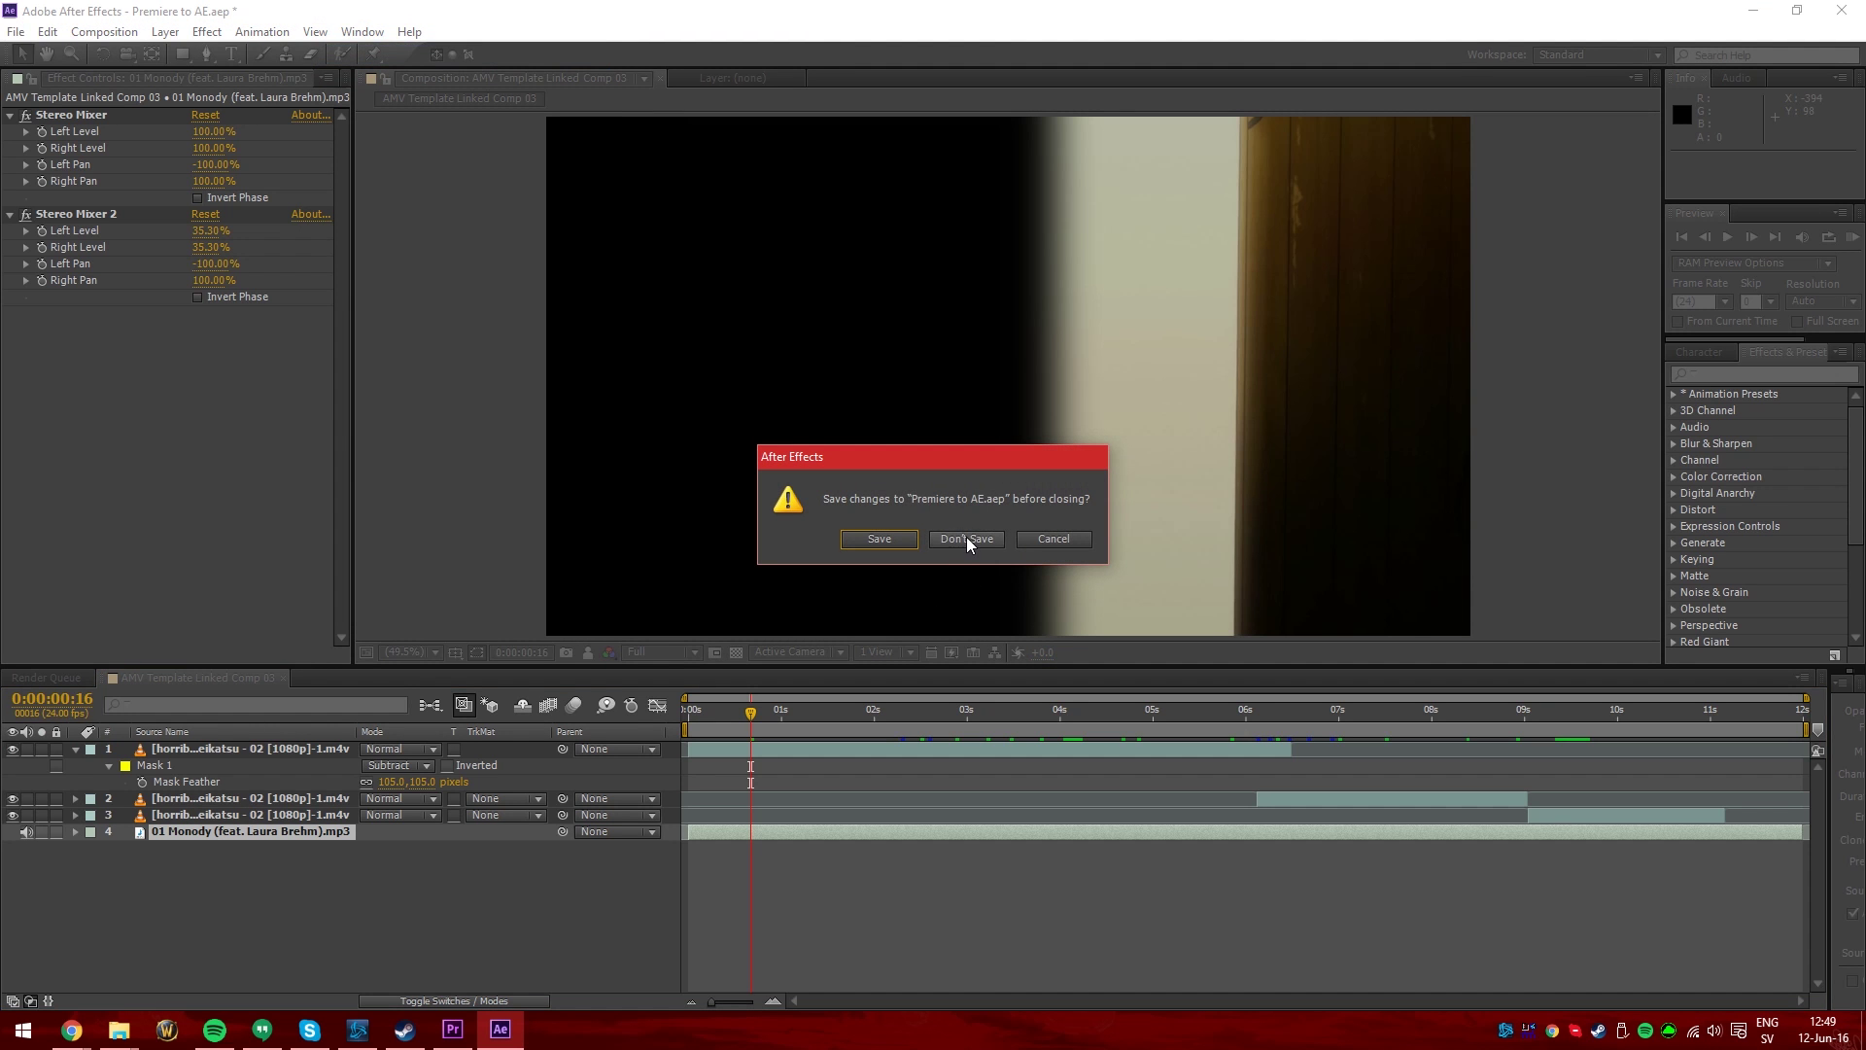
left_click(966, 537)
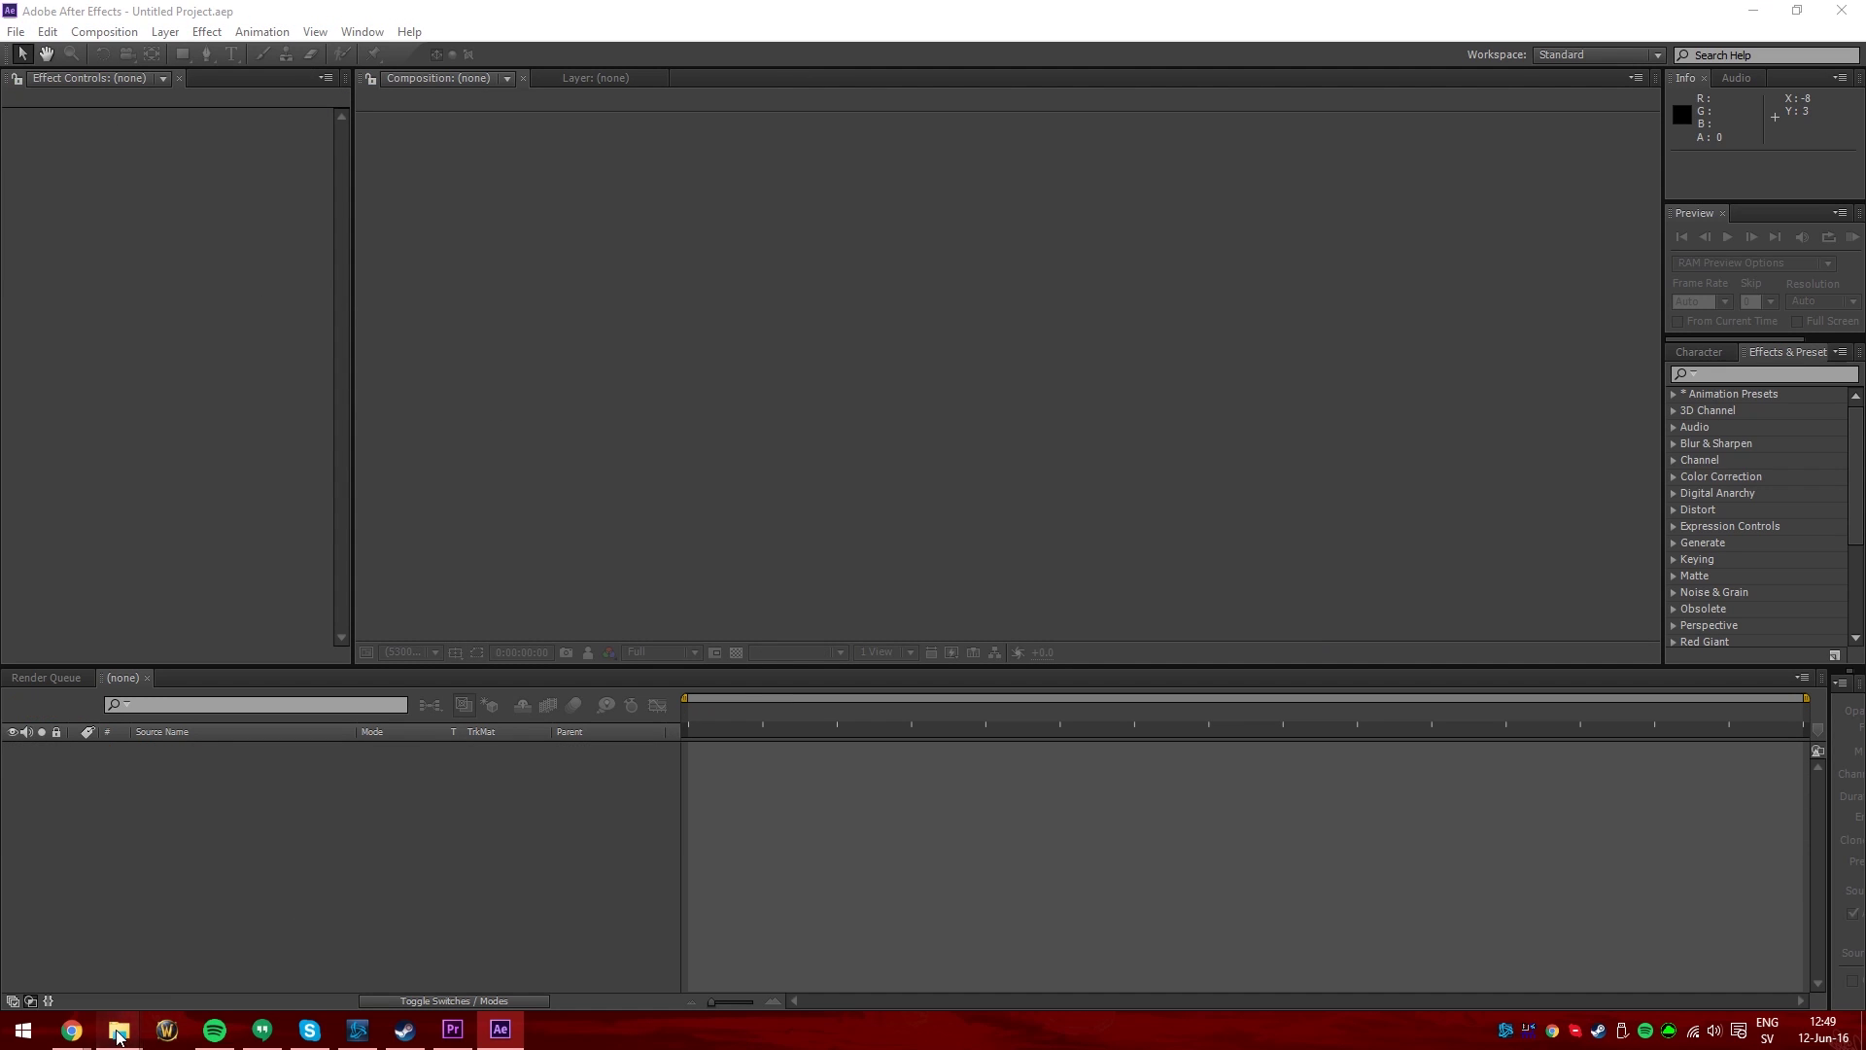
Dock the Project panel, import Clip 1.mp4 from Explorer, and make a composition from it
mouse_move(119, 1030)
key("ctrl+0")
left_click_drag(161, 177, 80, 88)
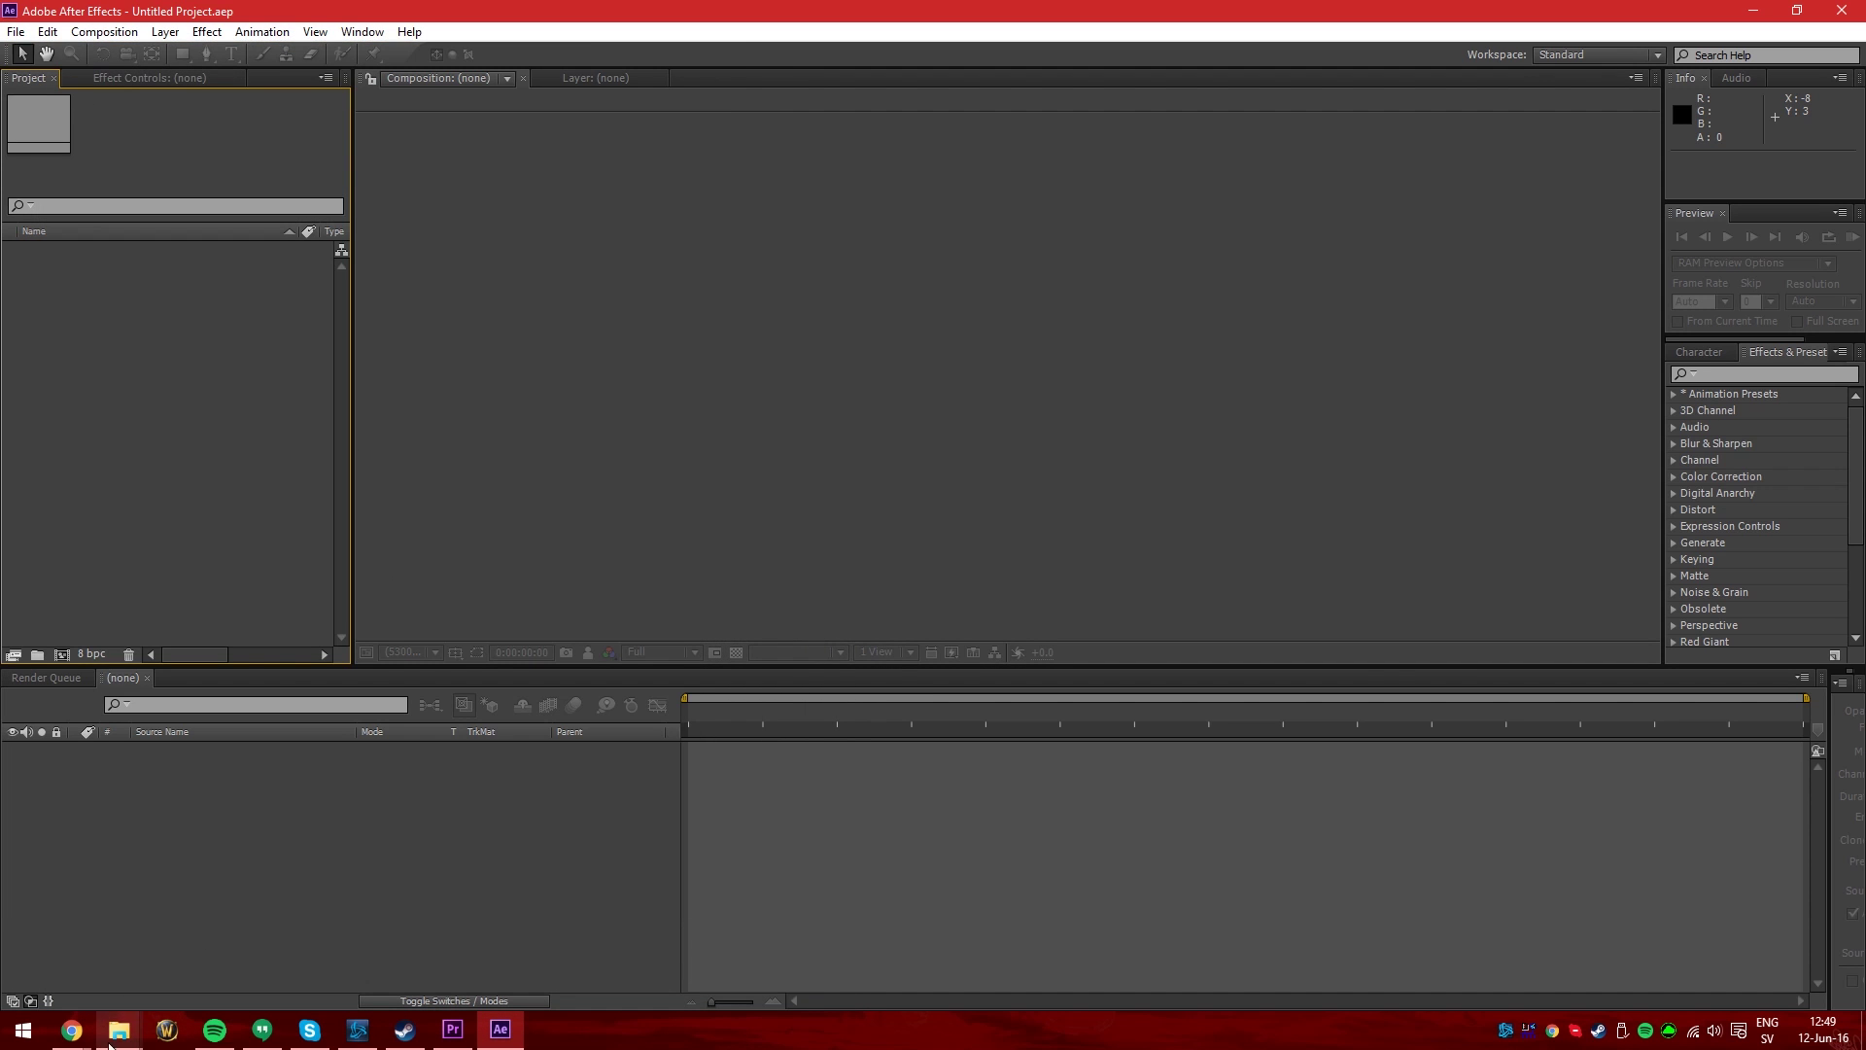
mouse_move(119, 1030)
left_click(54, 948)
left_click_drag(1150, 388, 114, 398)
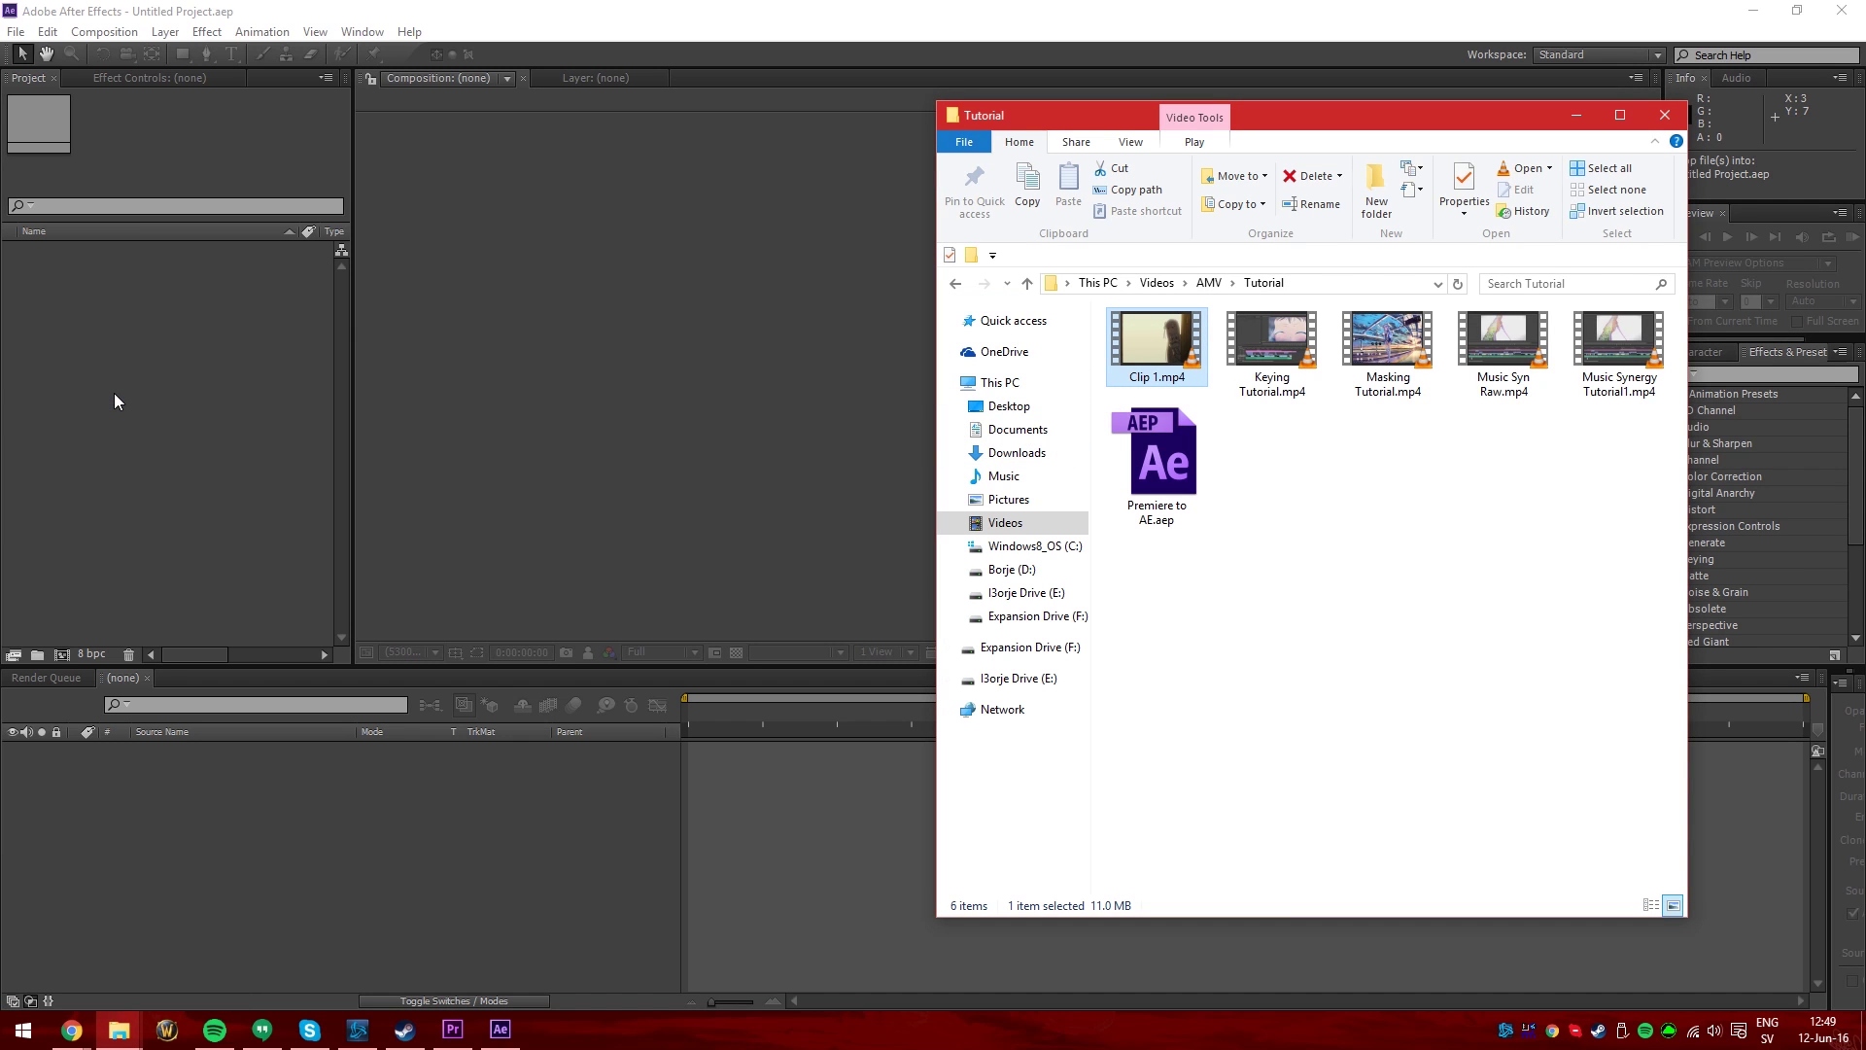
left_click(114, 393)
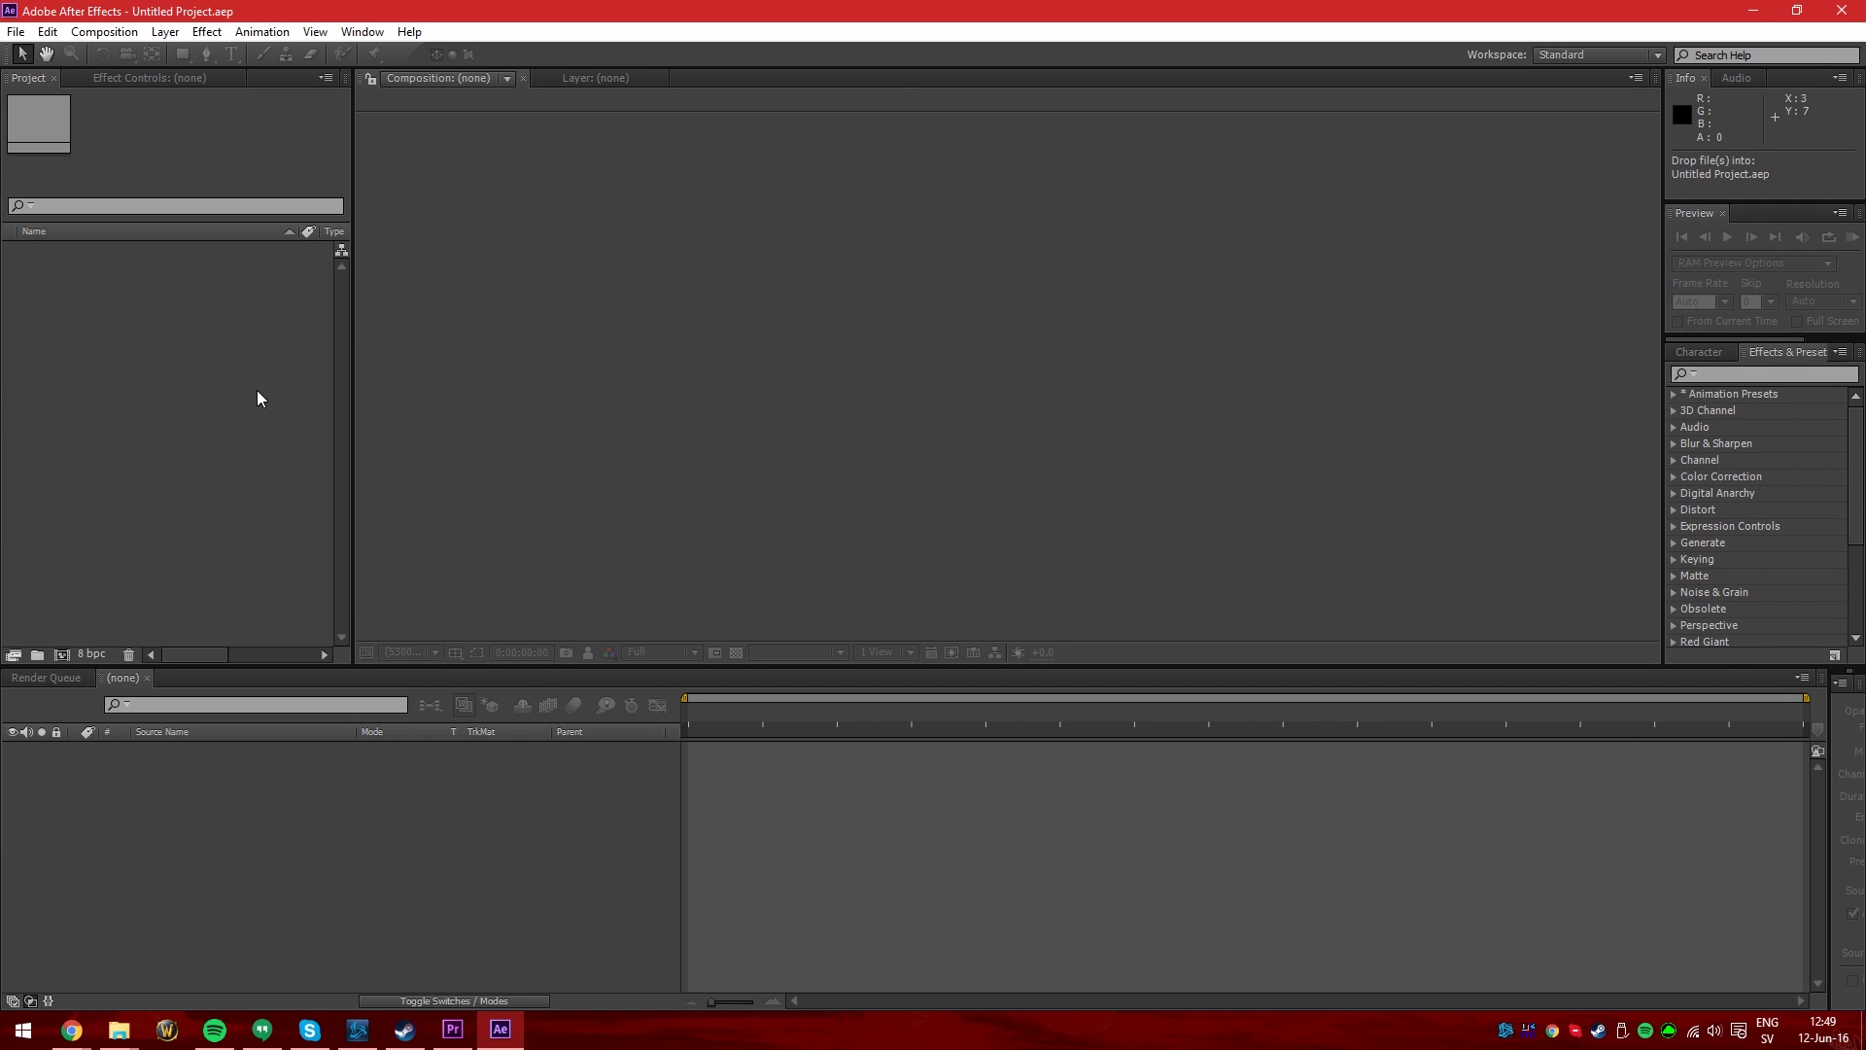
left_click_drag(27, 255, 57, 658)
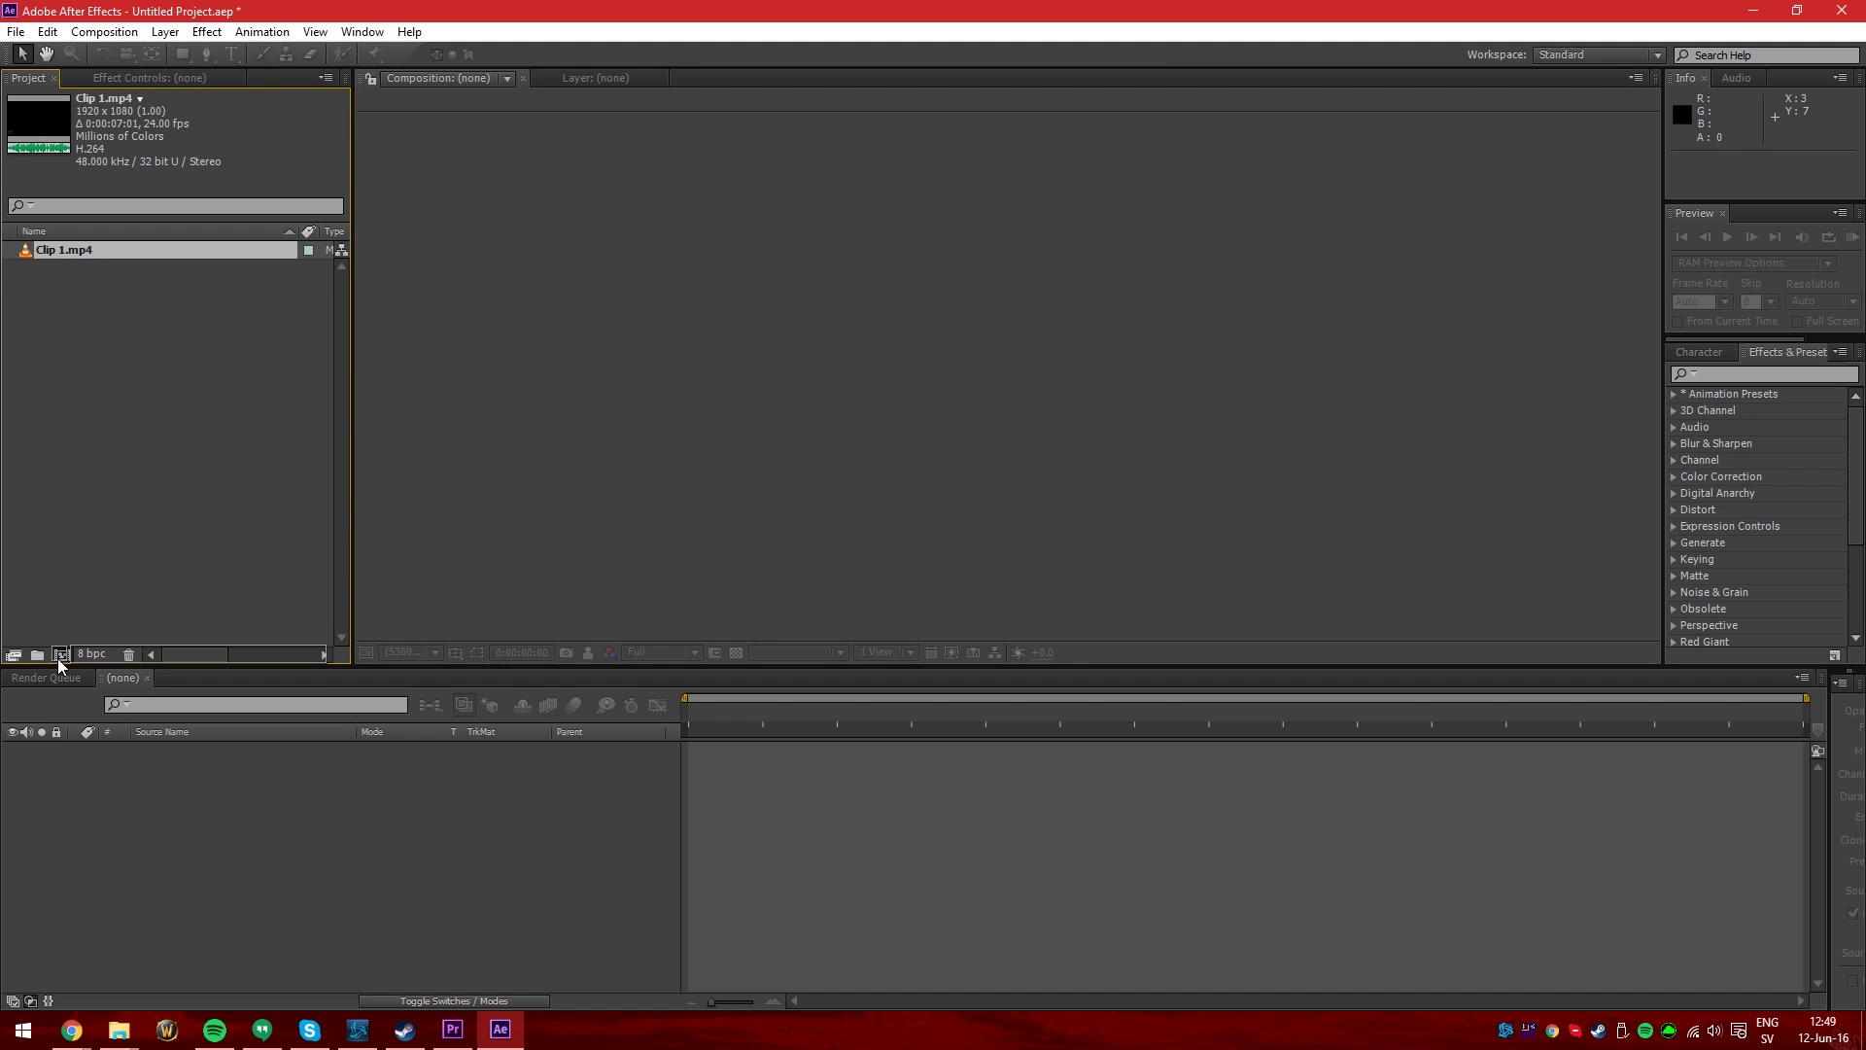
Scrub Clip 1 to three seconds, glance at Premiere Pro, and return to the comp start
left_click_drag(776, 727, 1159, 731)
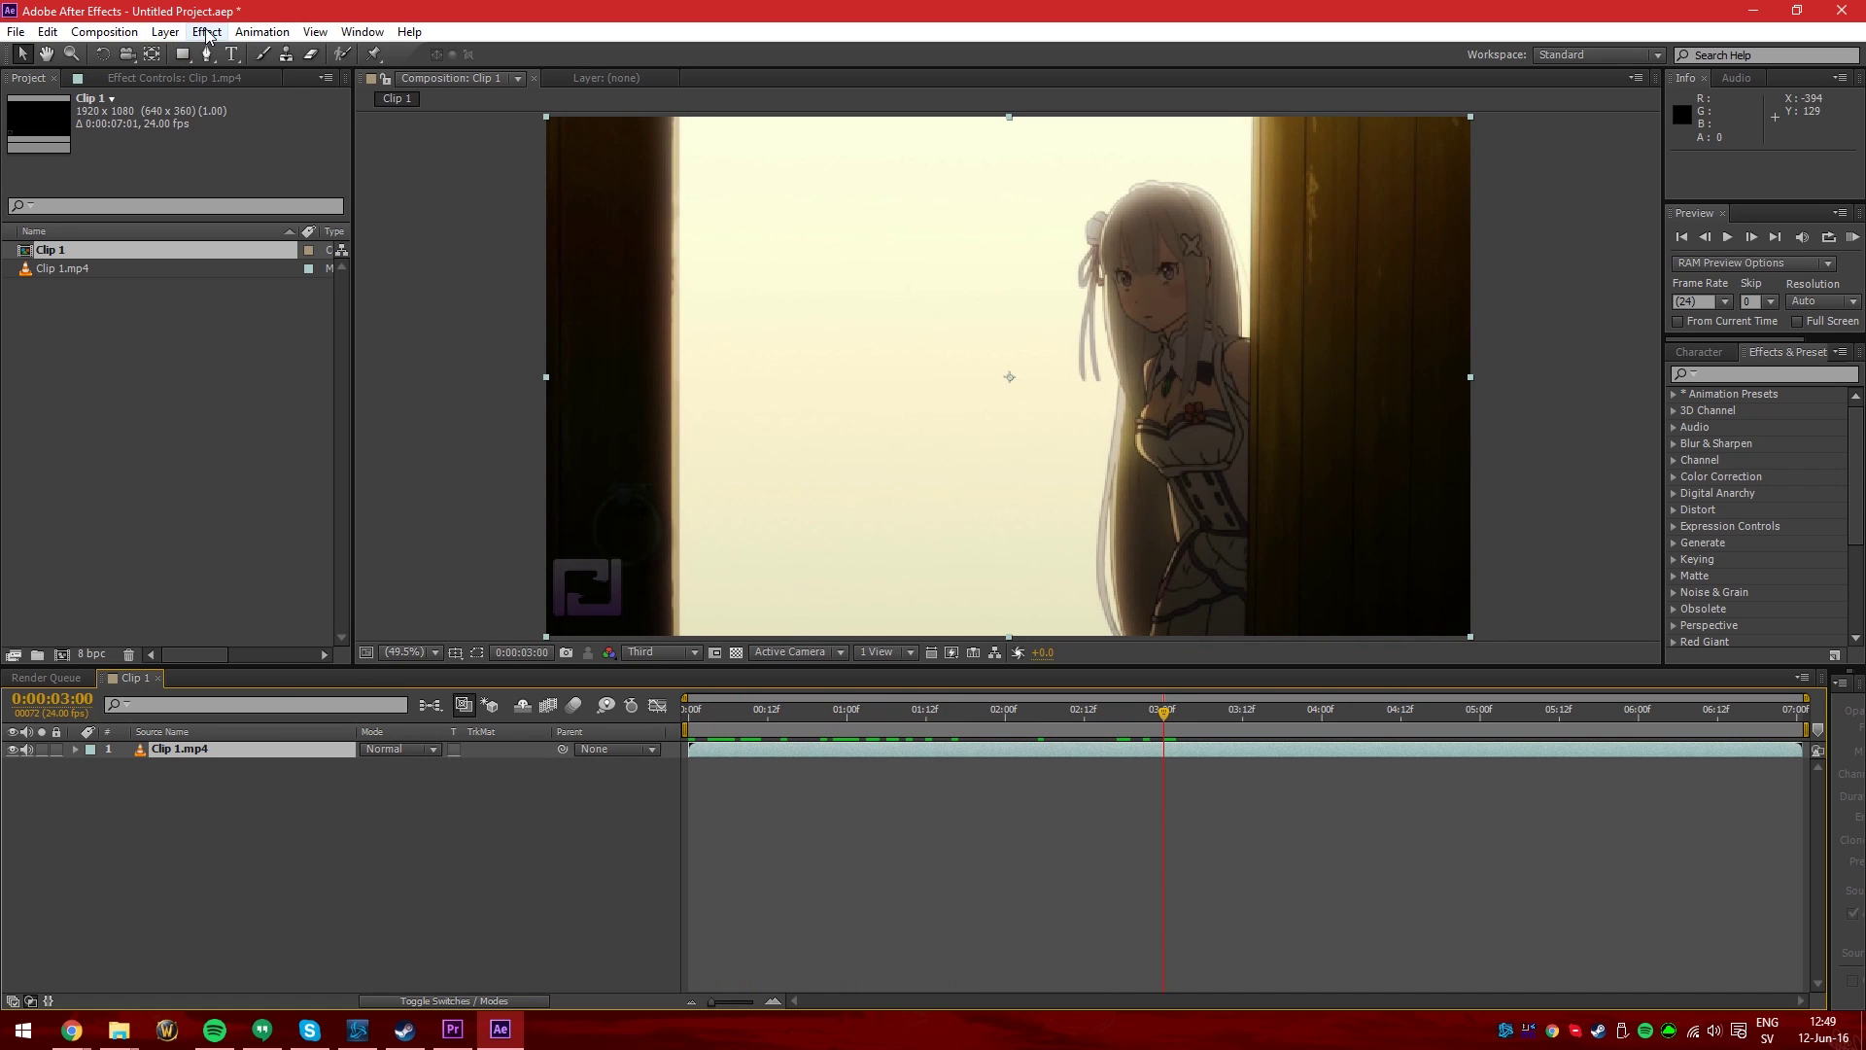
scroll(513, 364, "down", 2)
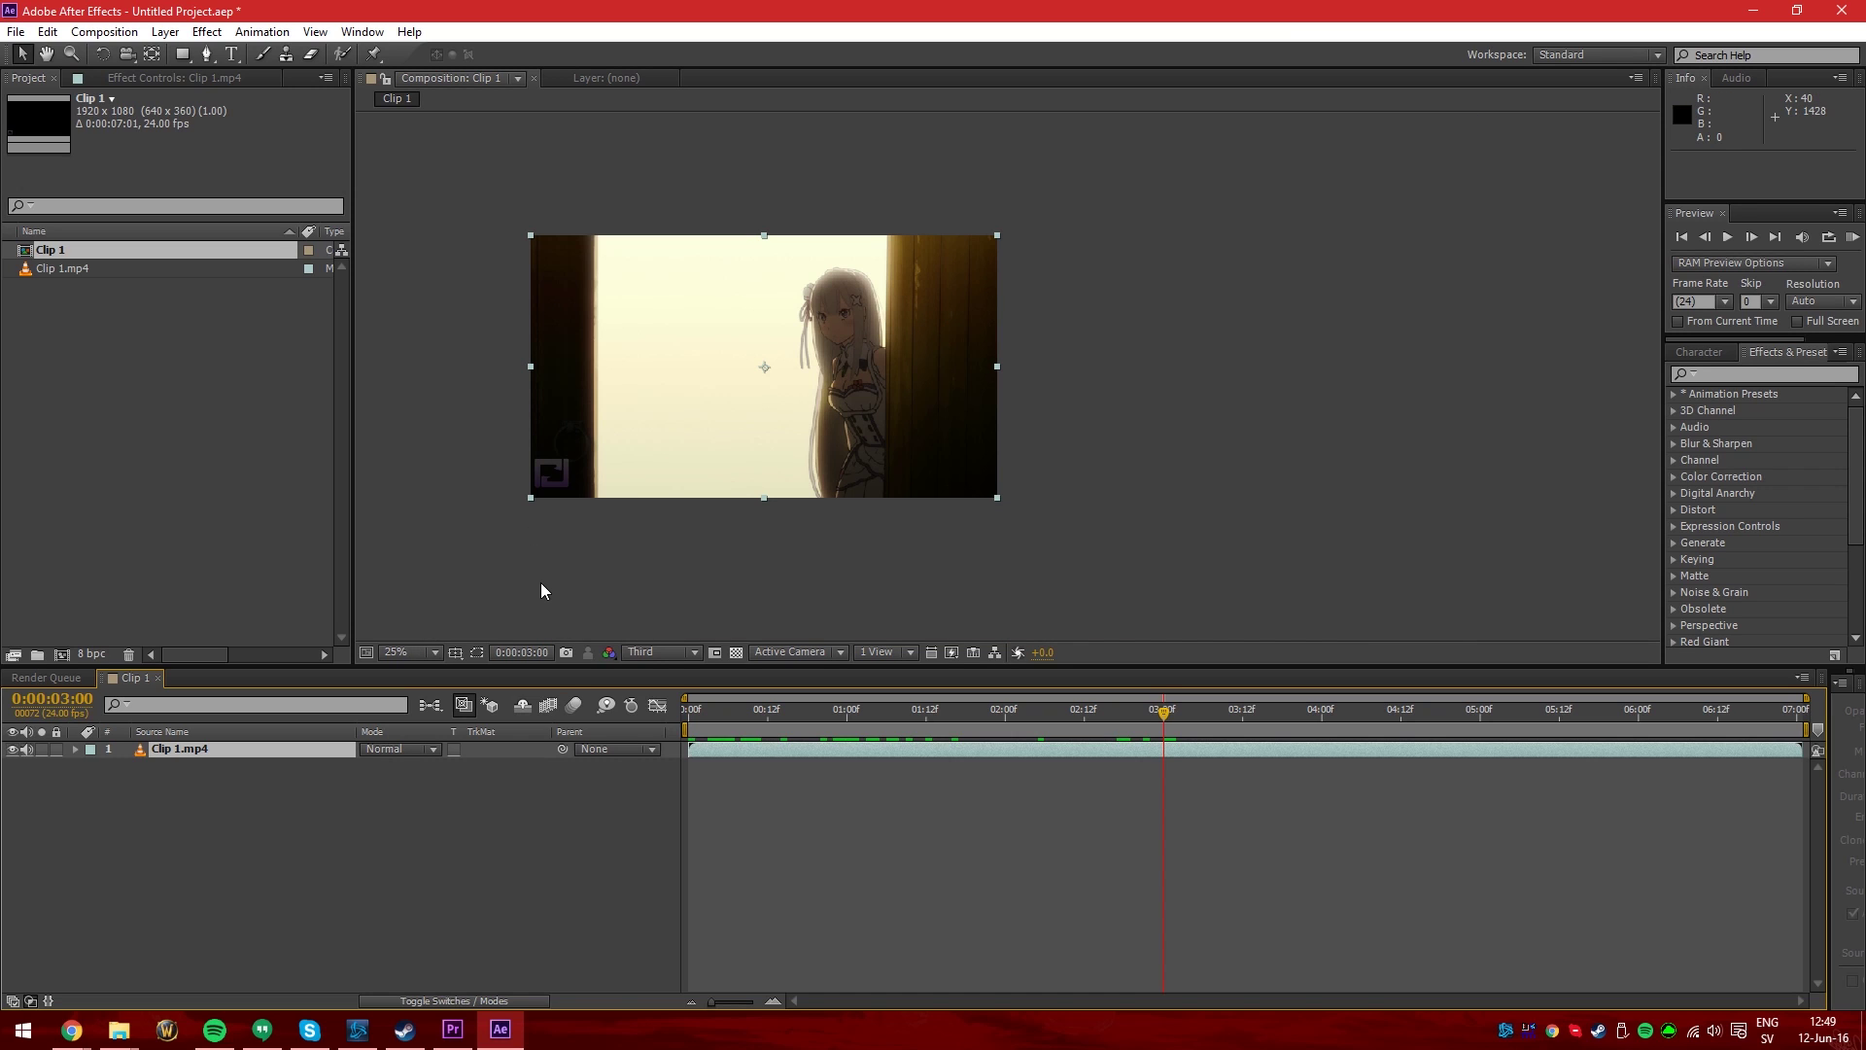
key("alt+Tab")
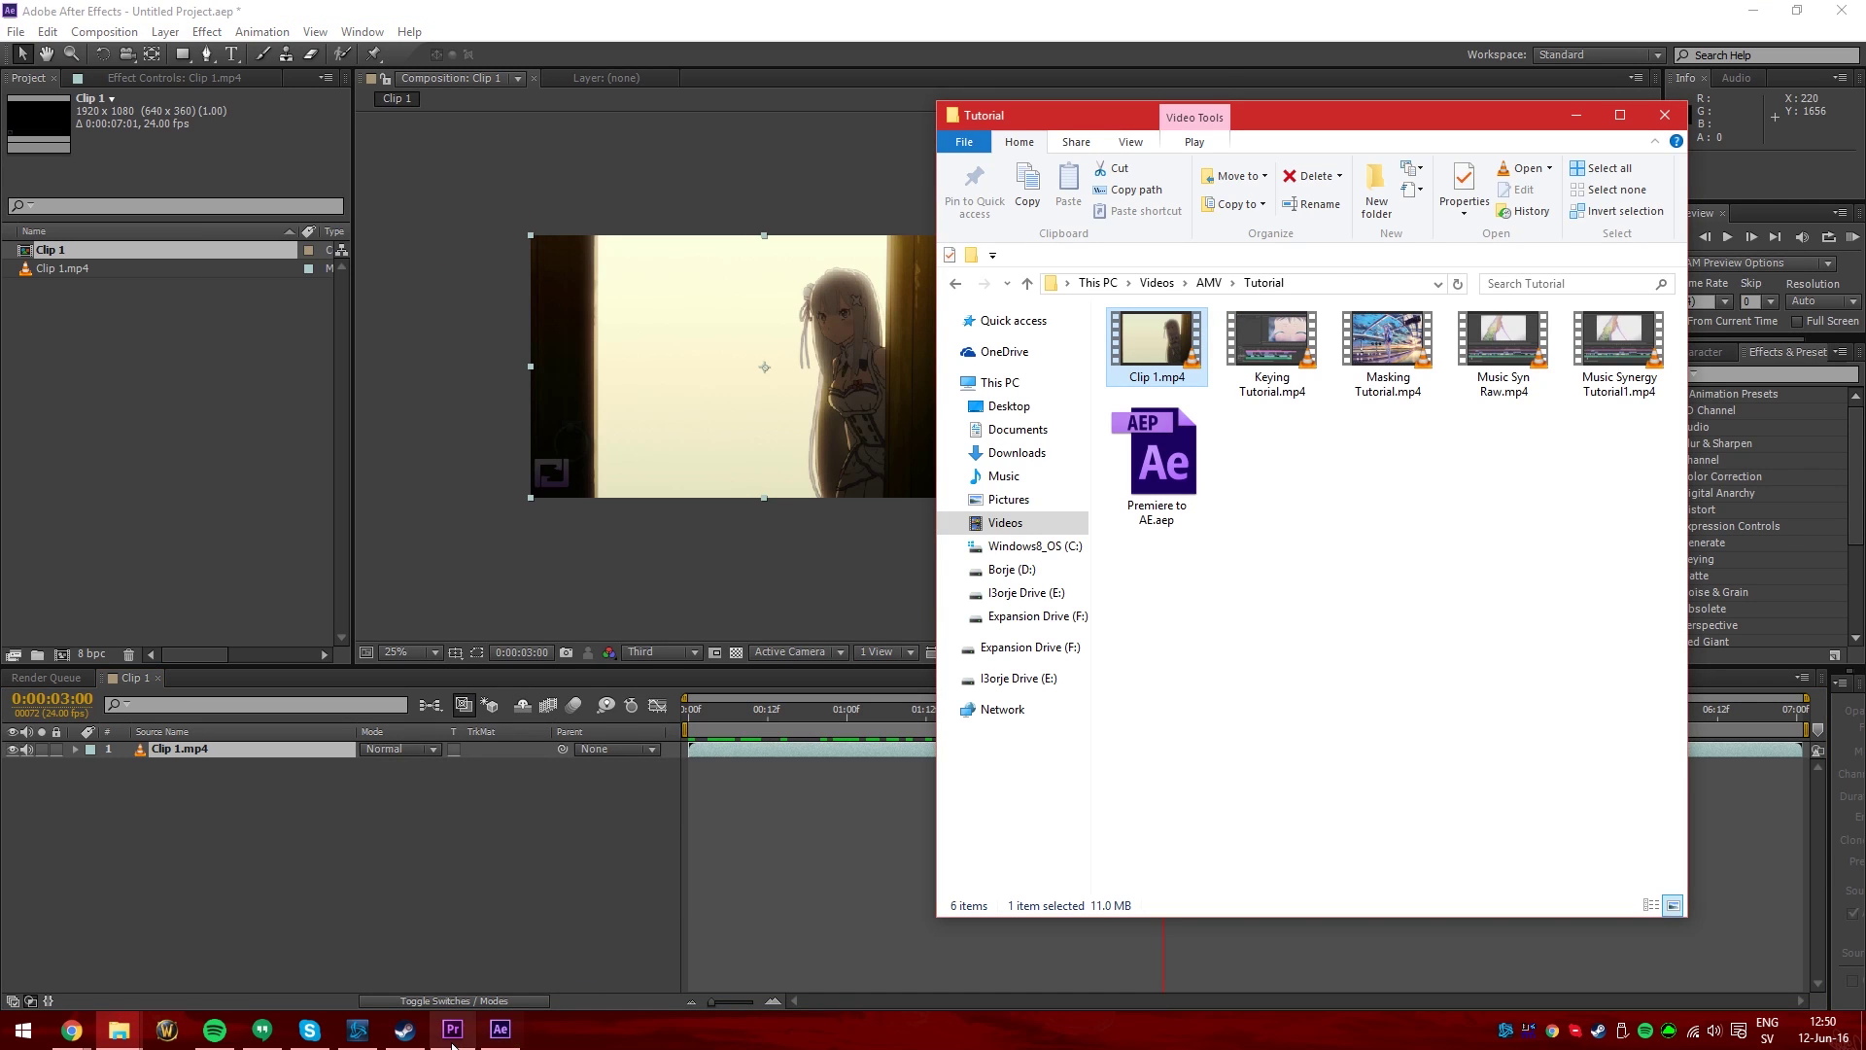
left_click(453, 1029)
left_click(500, 1029)
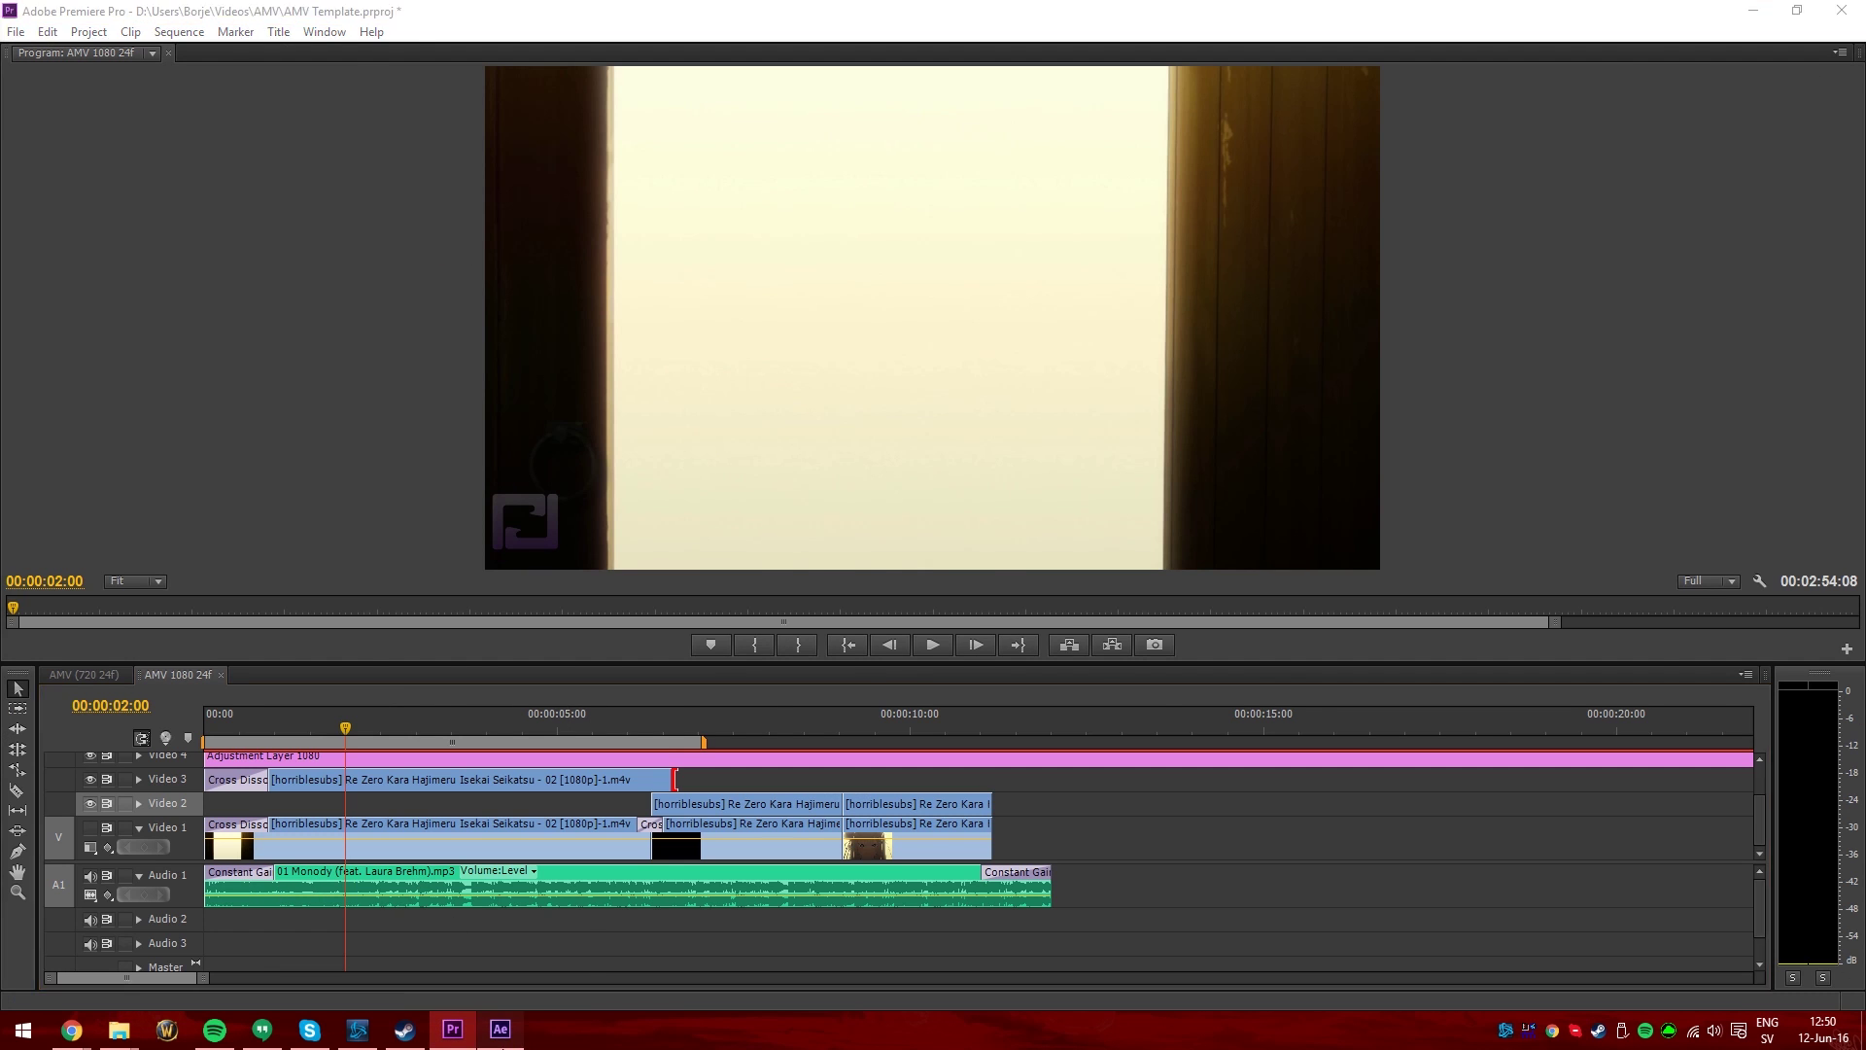
left_click_drag(752, 715, 519, 723)
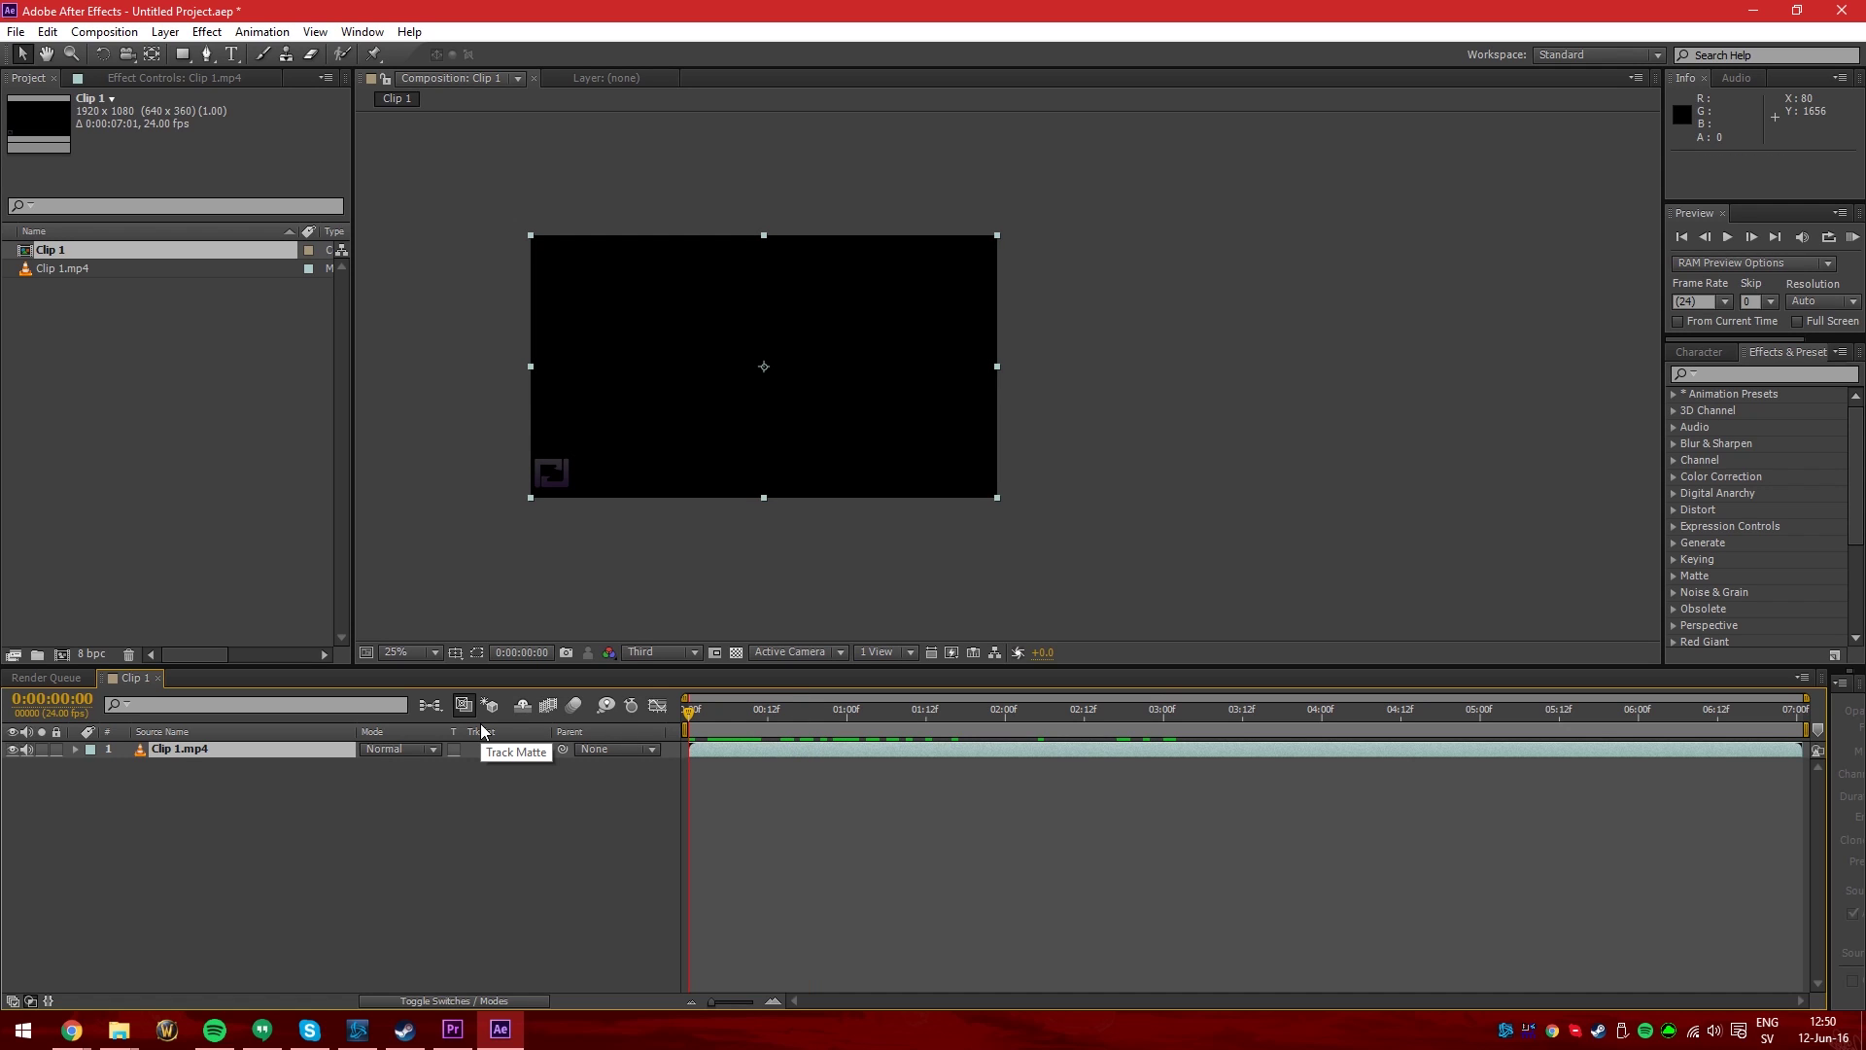
Play a rendered preview of the Clip 1 comp, then settle back in After Effects
key("KP_0")
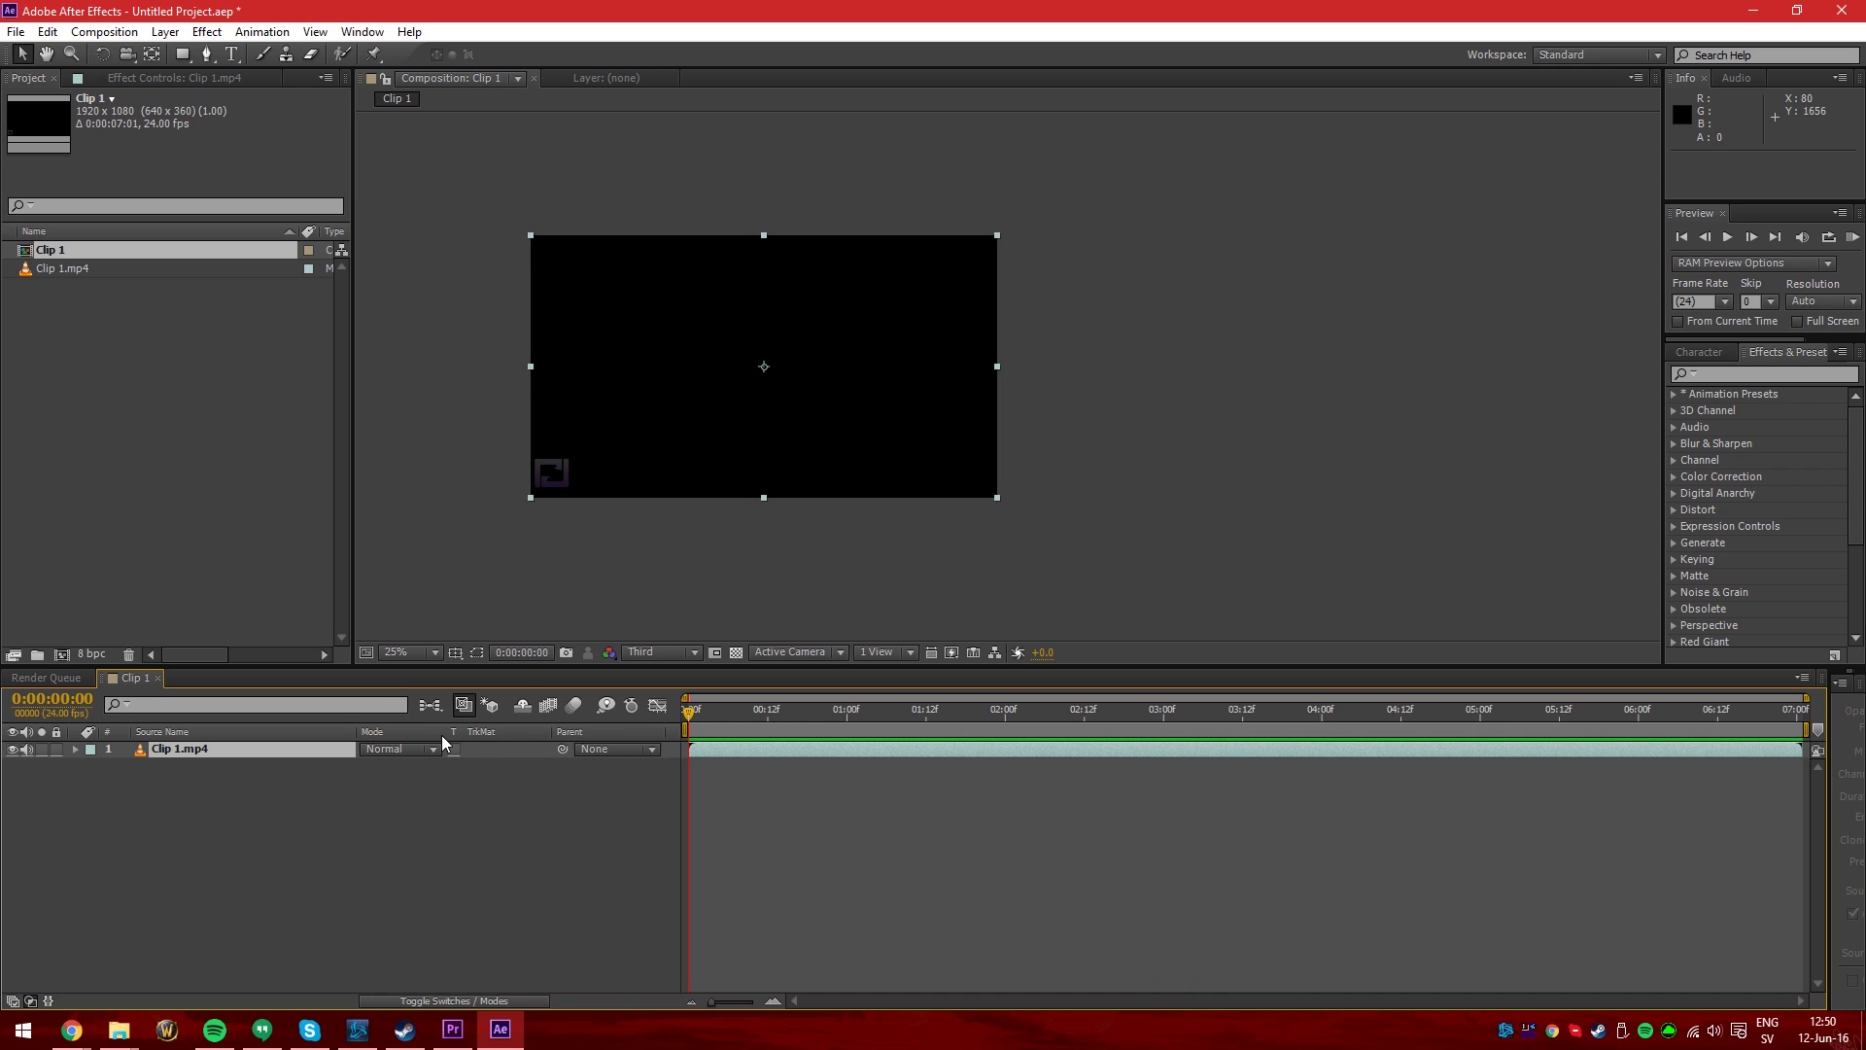
key("alt+Tab")
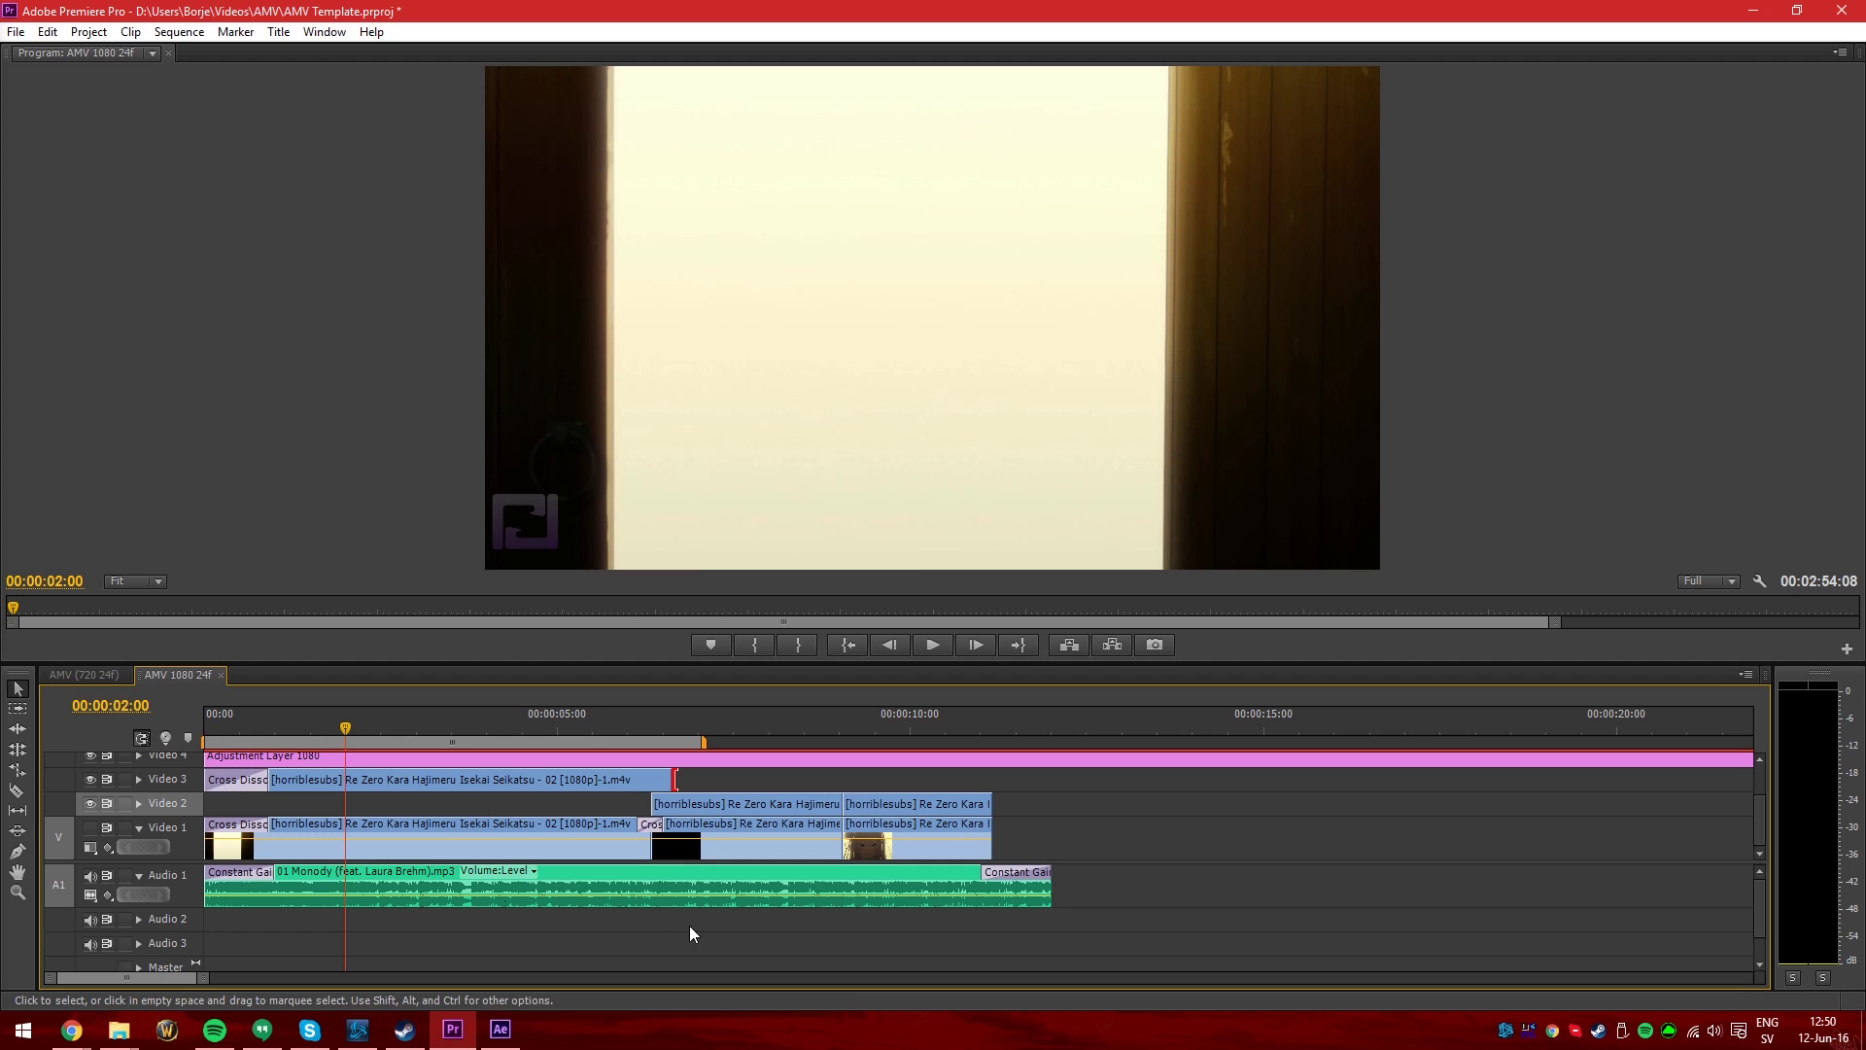
left_click(501, 1032)
left_click(729, 723)
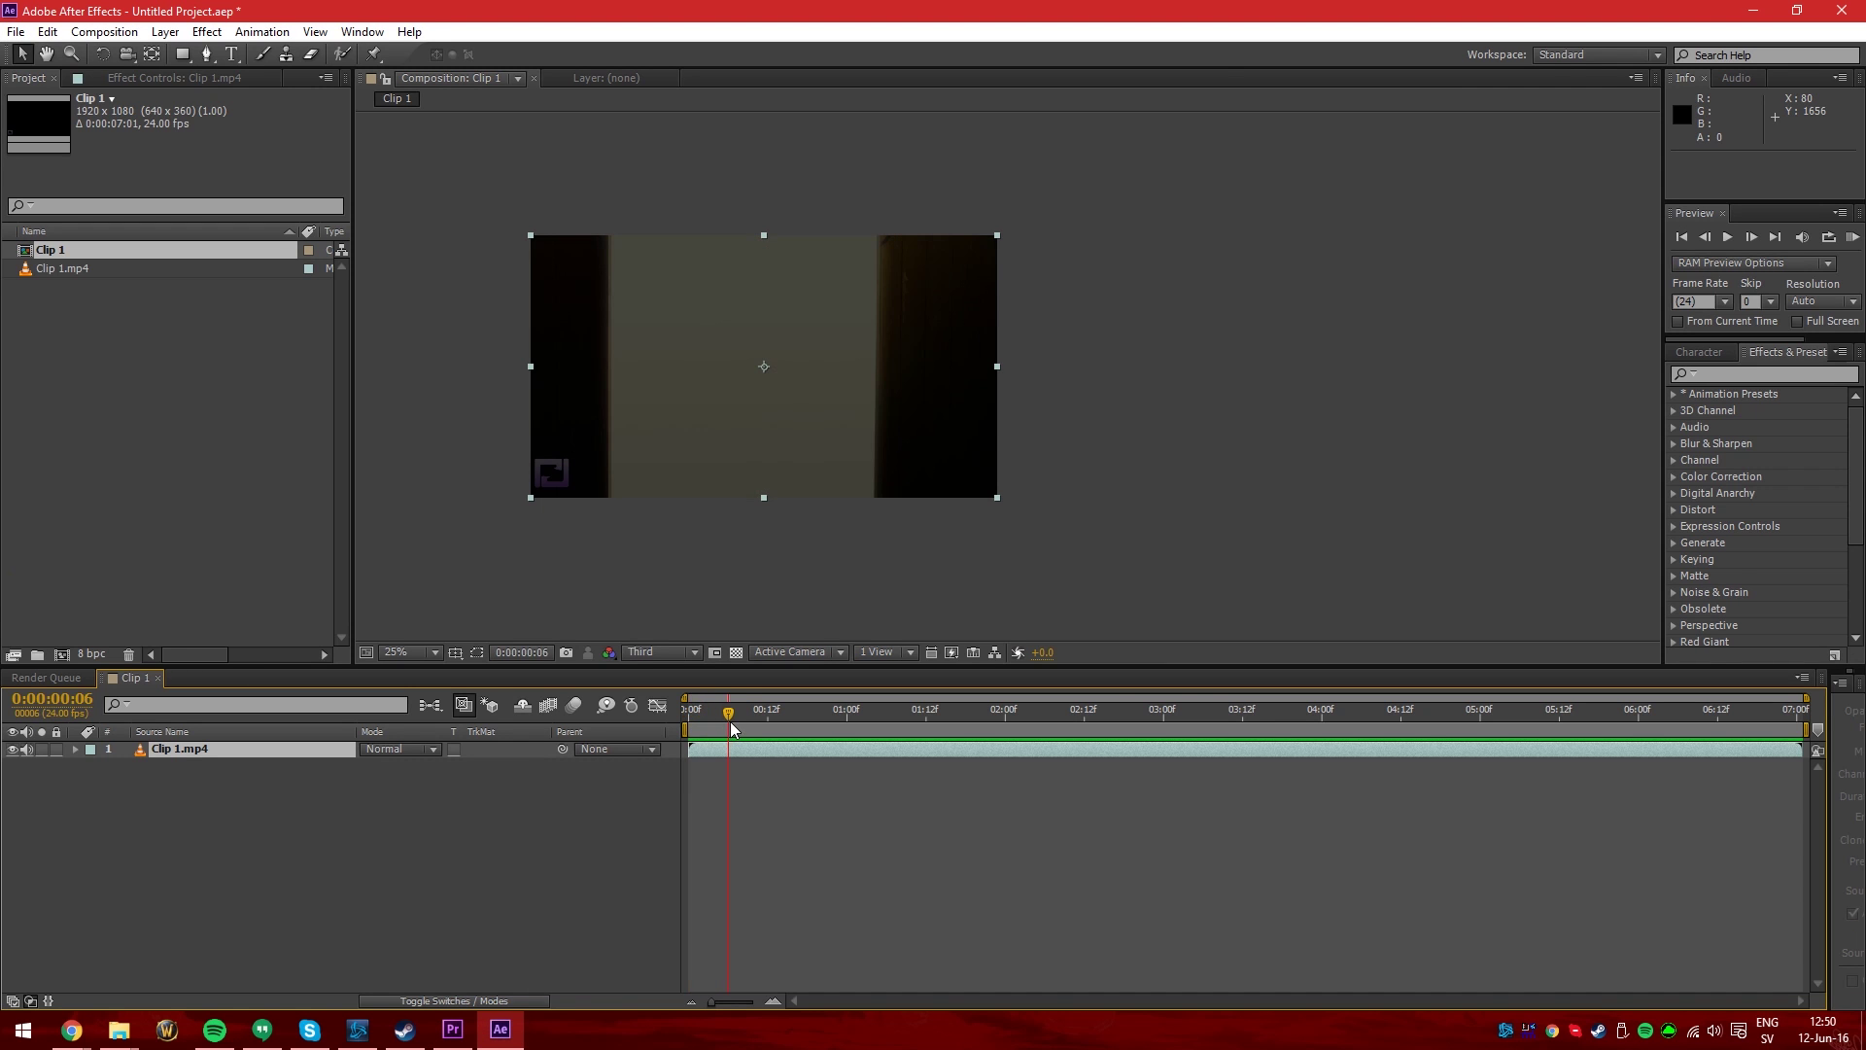
key("alt+Tab")
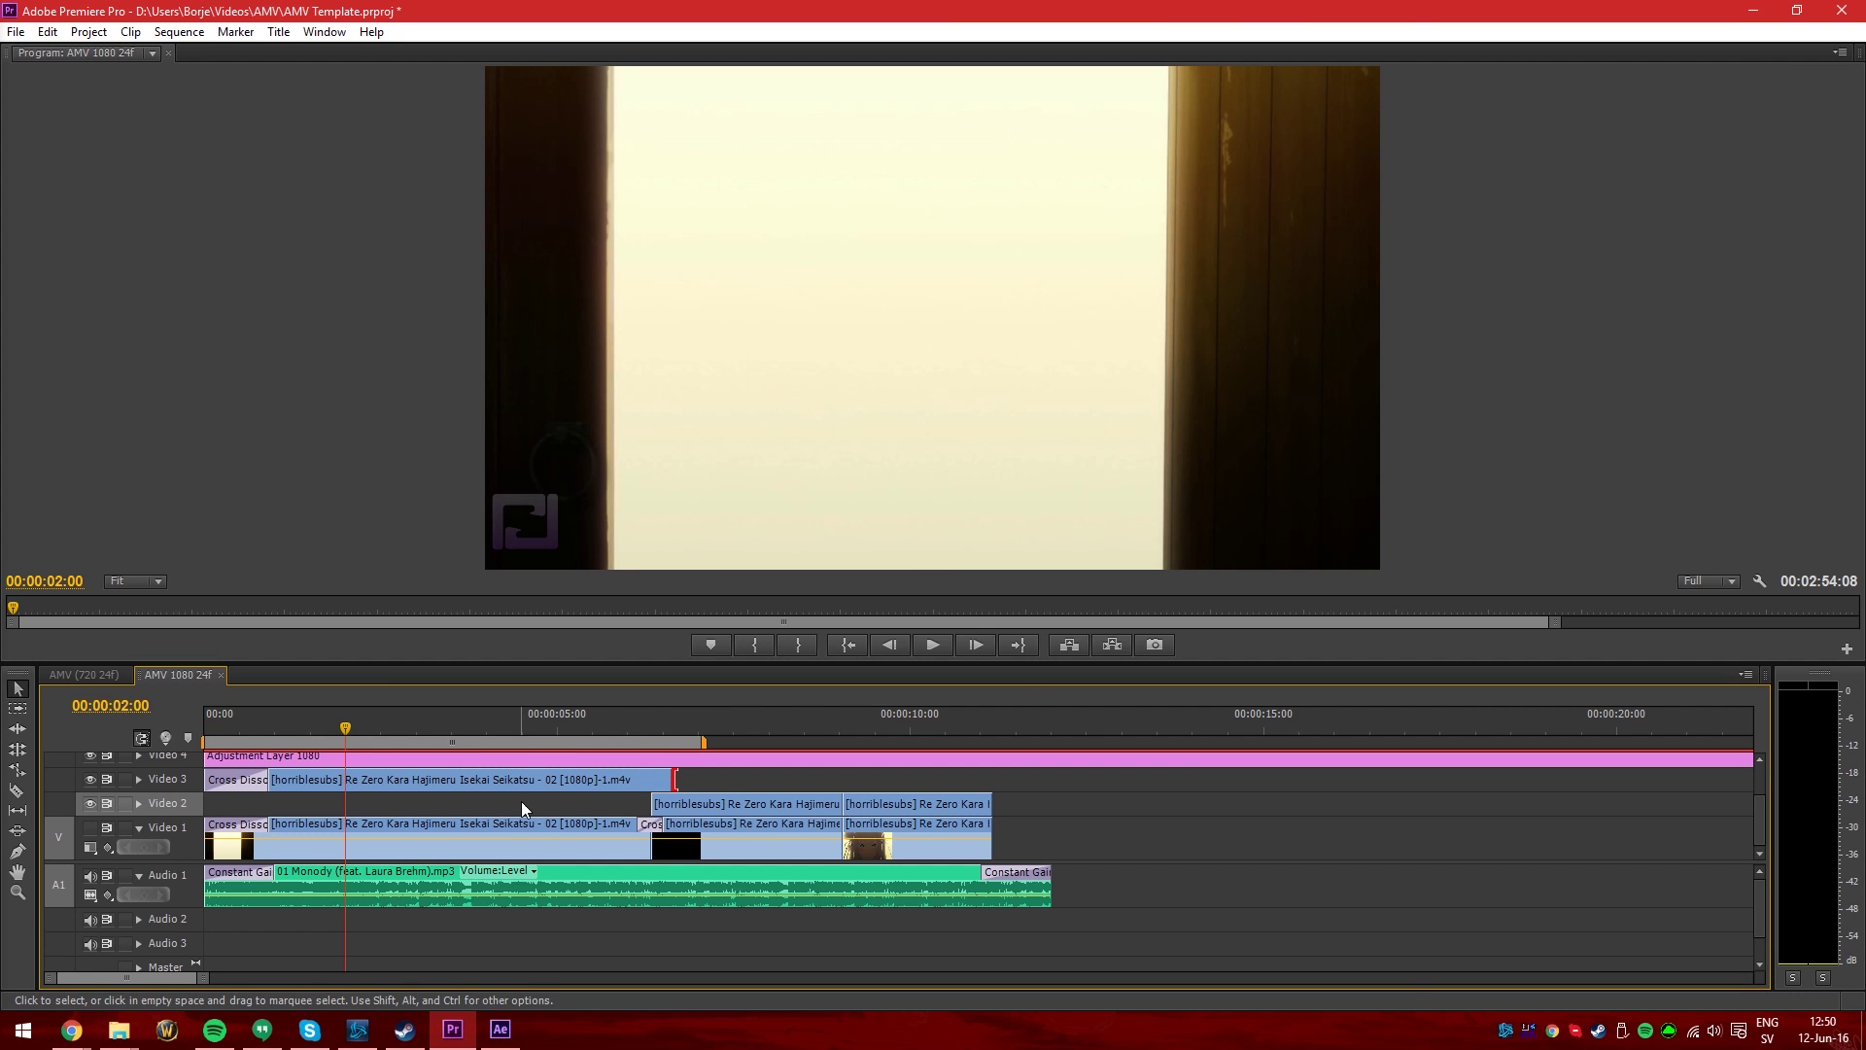
key("alt+Tab")
At 0:00:01:14, draw a rectangular mask over the clip's left side set to Subtract
left_click_drag(728, 735, 1193, 677)
left_click_drag(804, 708, 939, 708)
left_click(182, 54)
left_click_drag(455, 193, 779, 572)
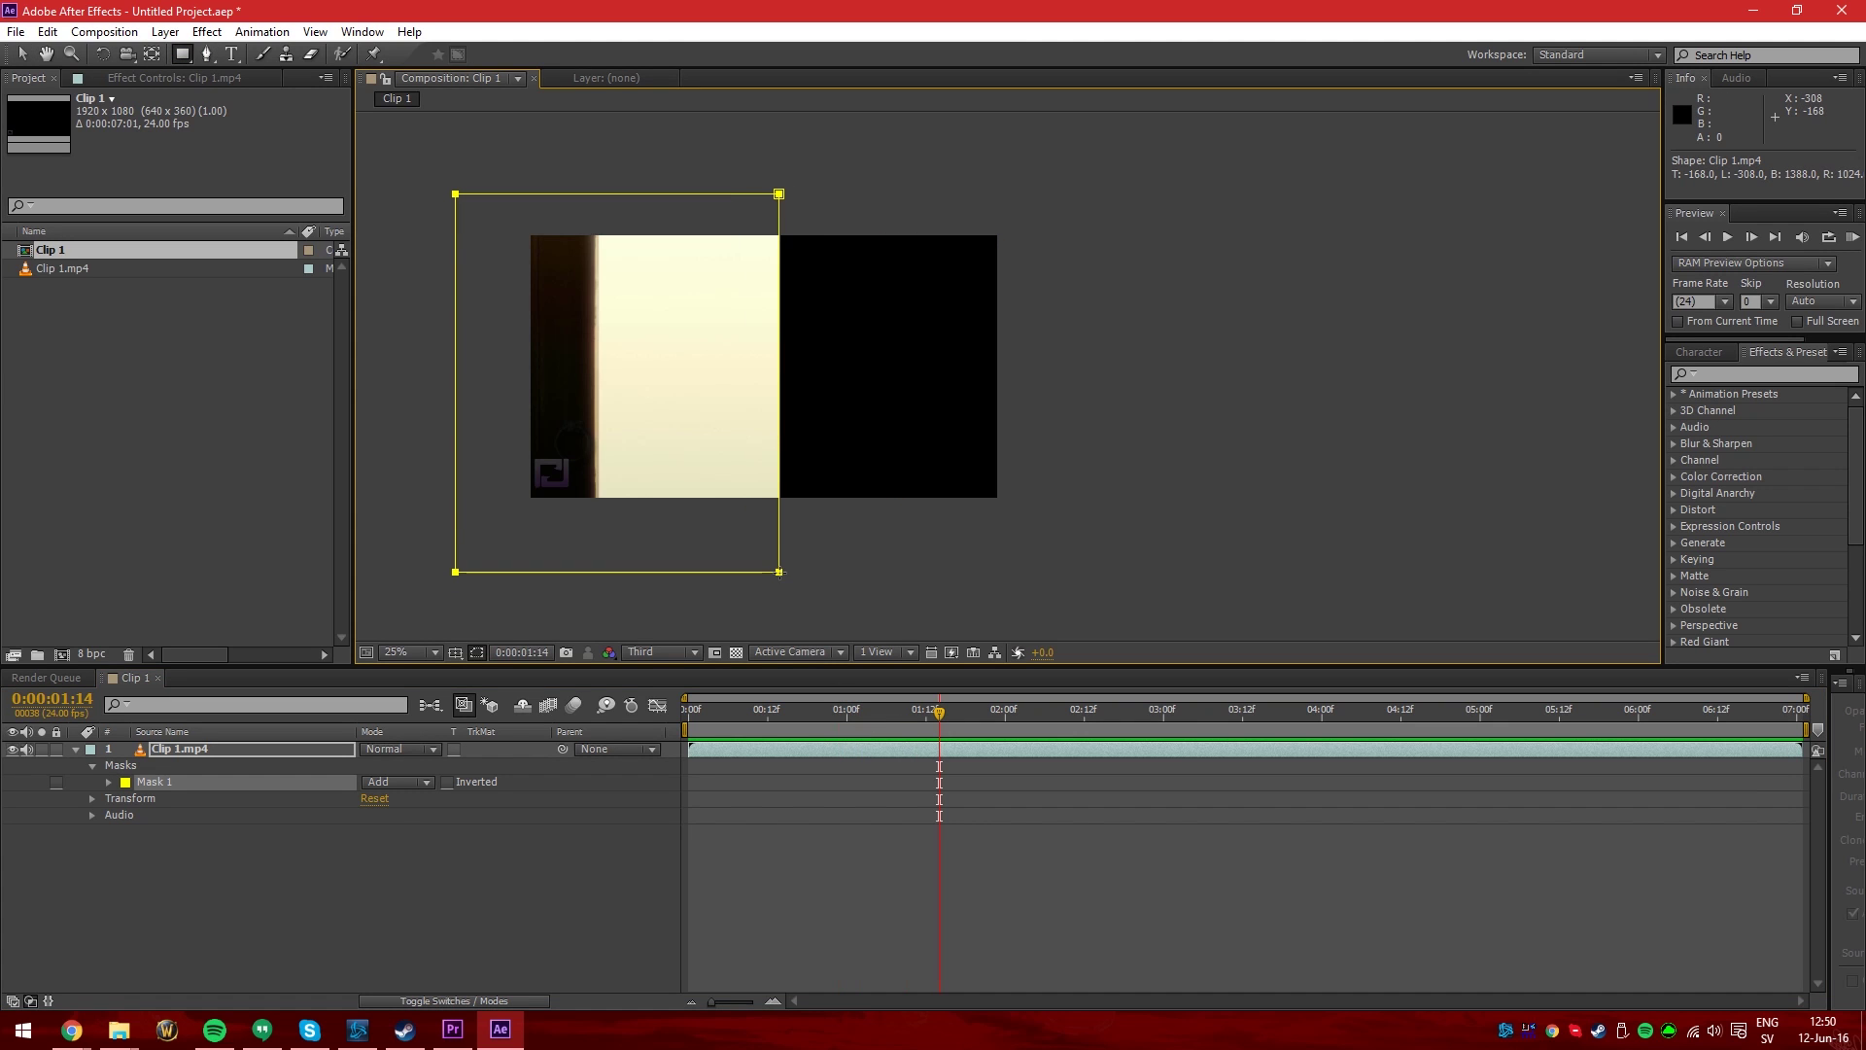
left_click(394, 783)
left_click(412, 847)
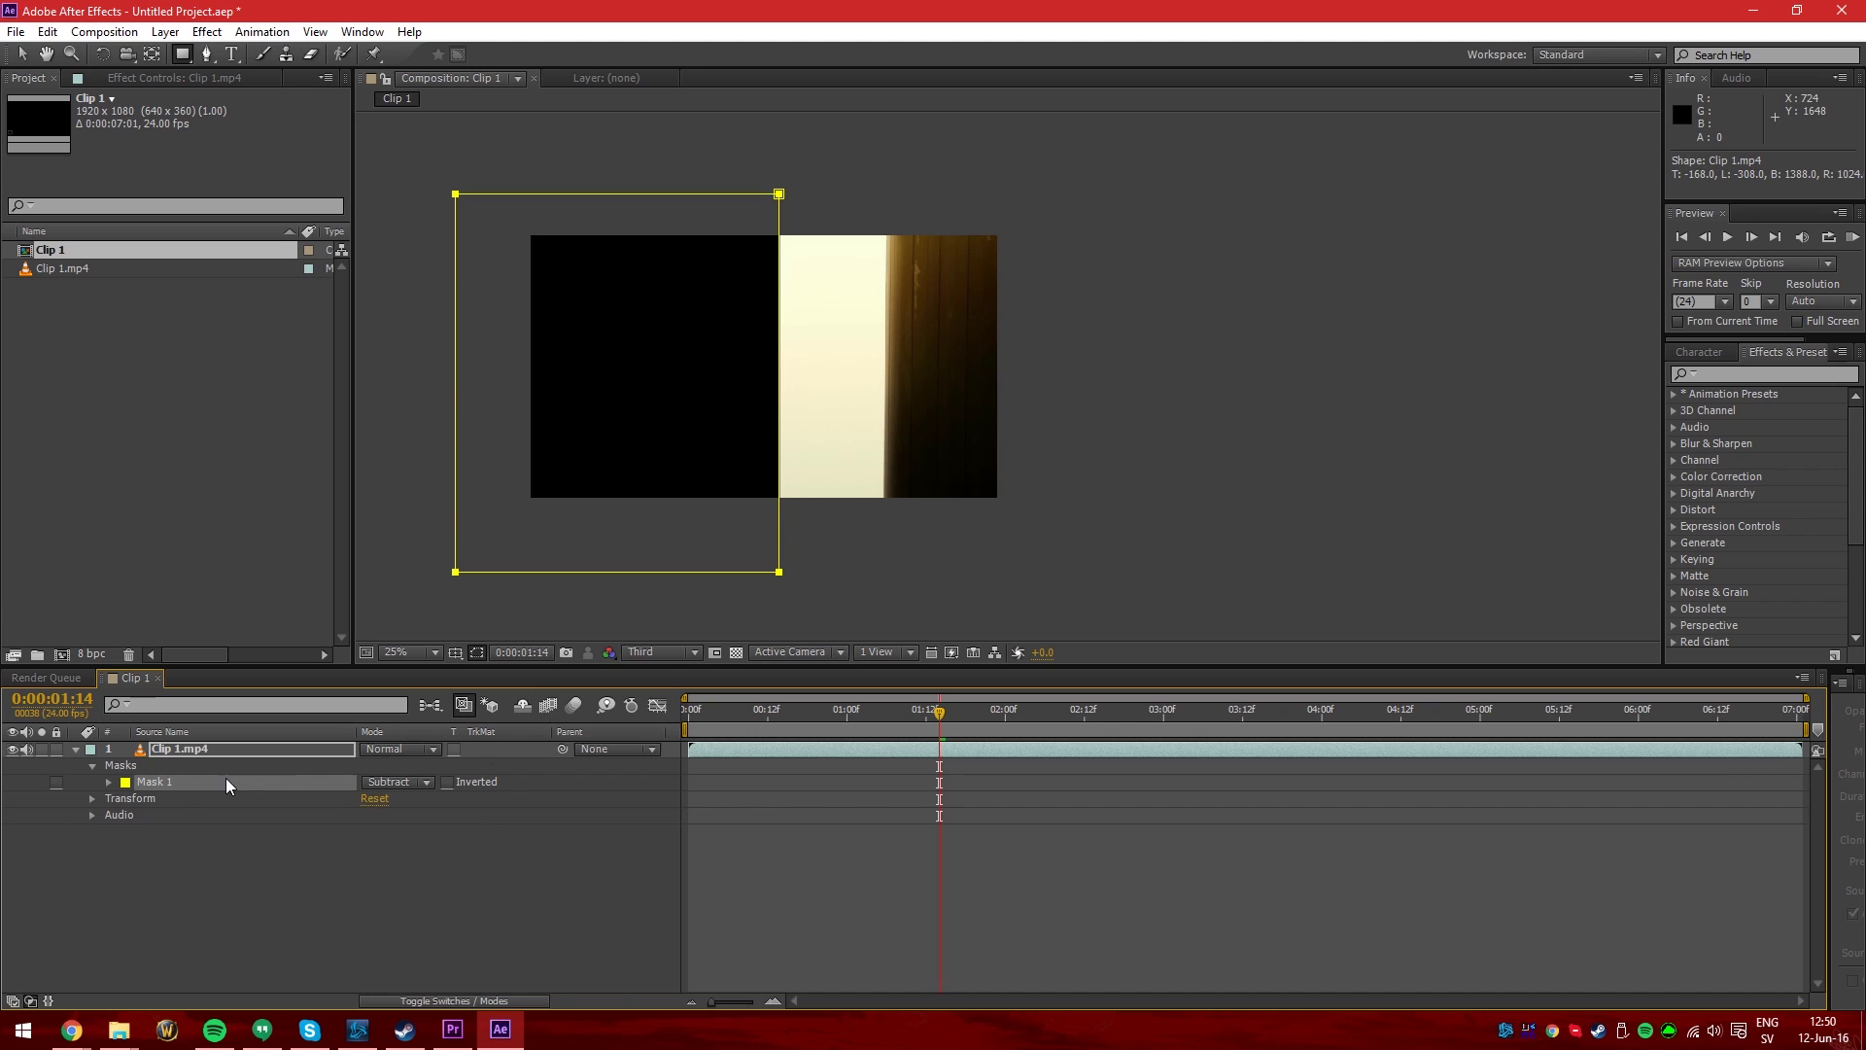
Feather Mask 1 to 120 pixels and deselect the layer
key("f")
left_click_drag(394, 782, 729, 791)
left_click_drag(939, 712, 1463, 737)
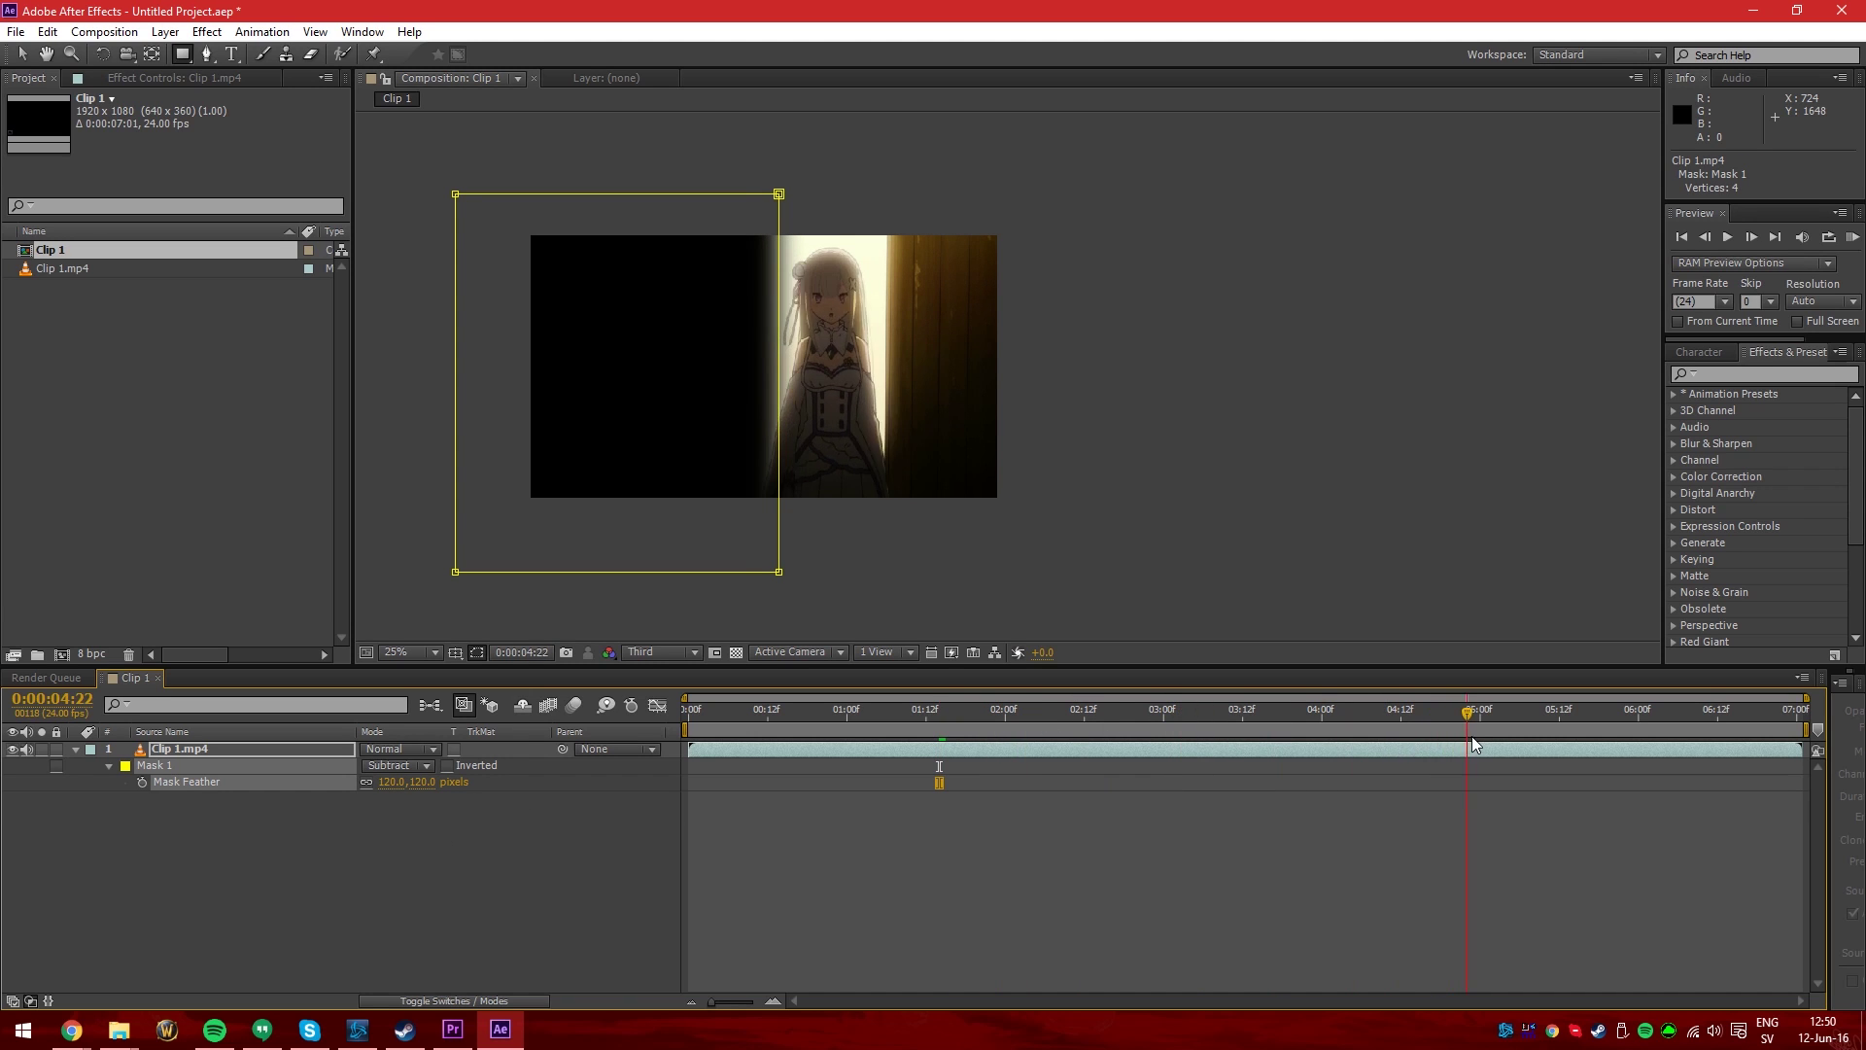
left_click(504, 888)
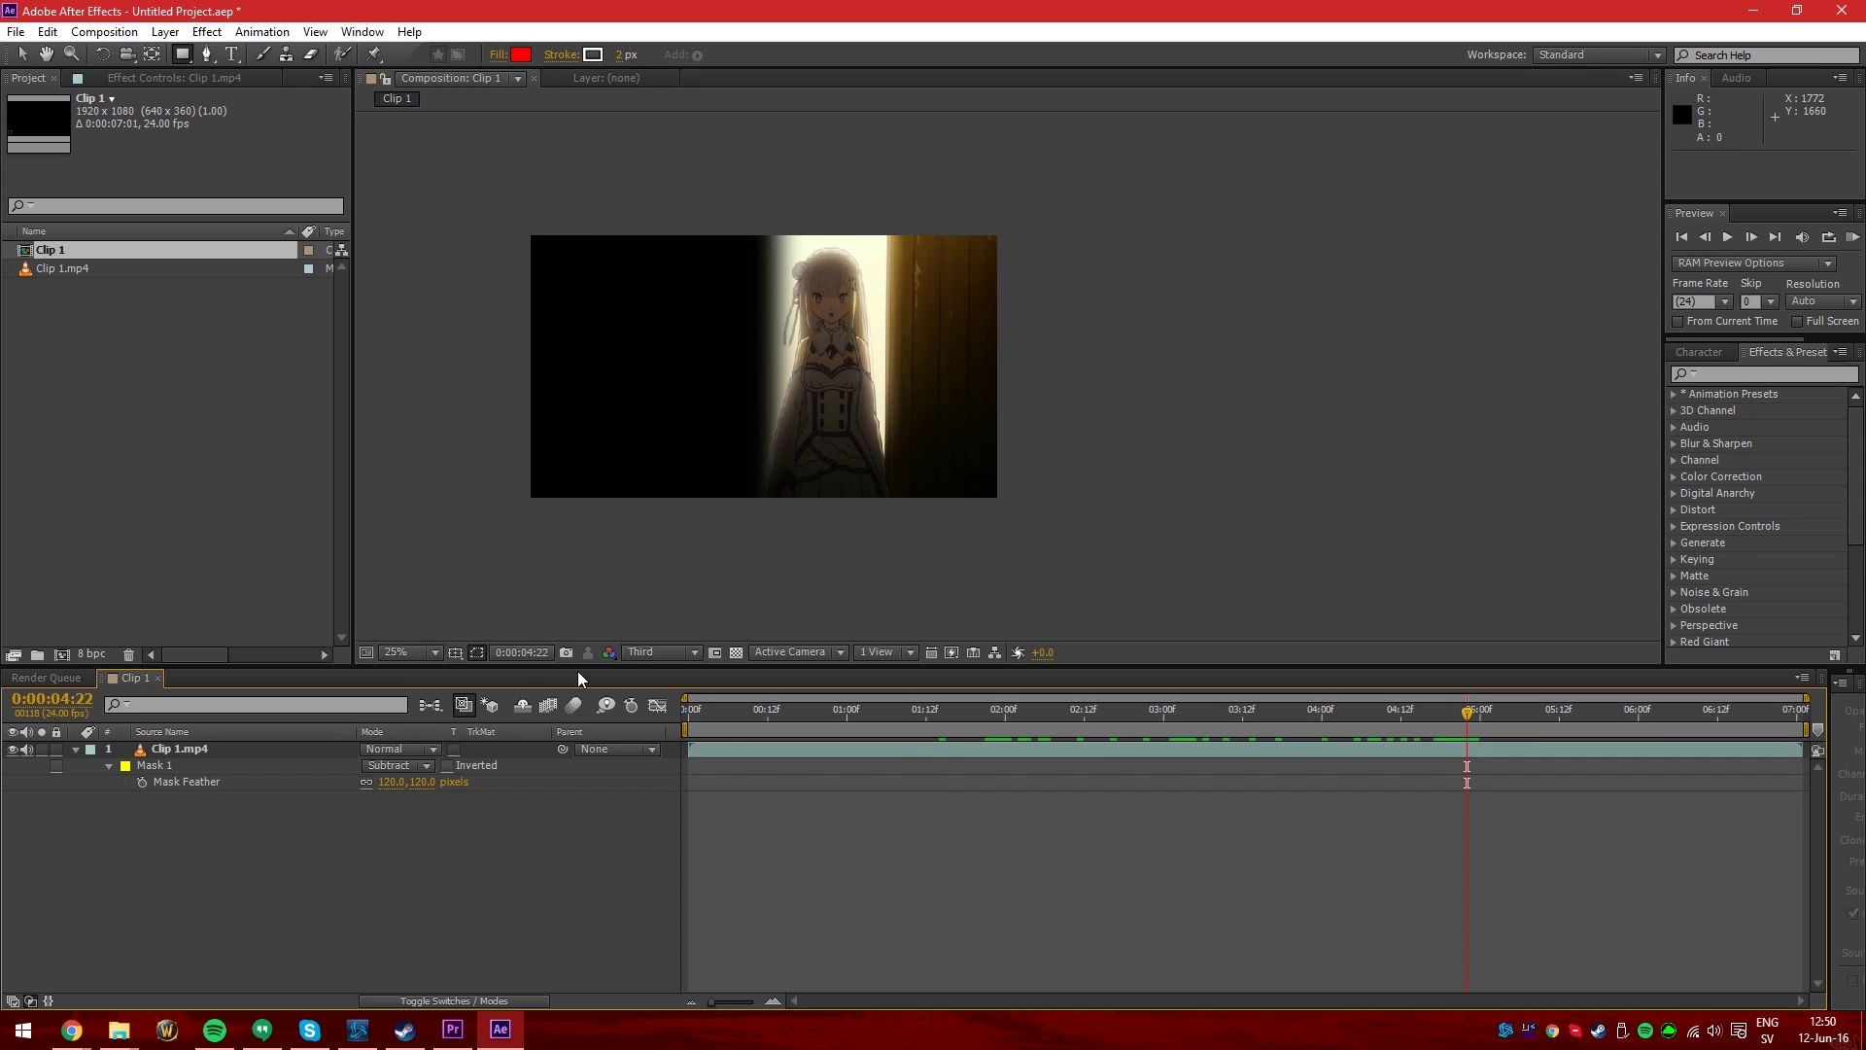
Set the After Effects viewer to Full preview resolution and Fit magnification
left_click(674, 657)
left_click(668, 651)
left_click(669, 651)
left_click(664, 702)
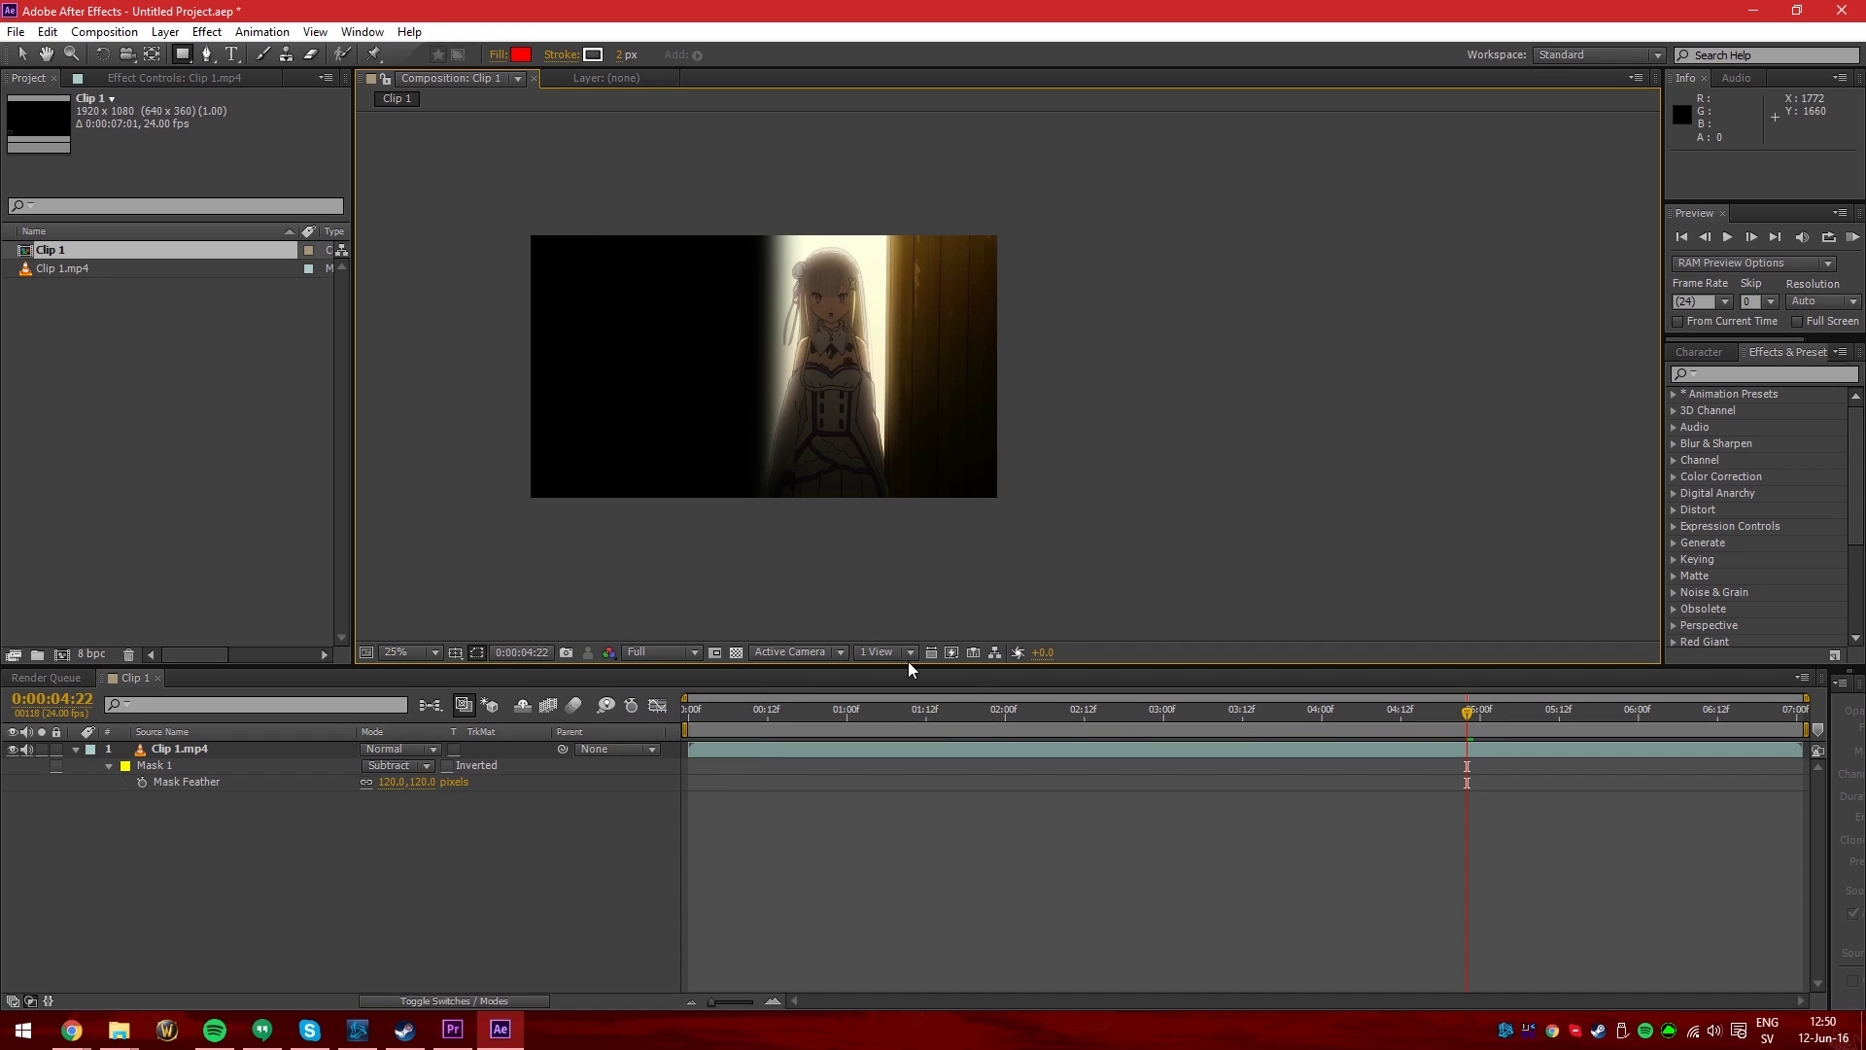
left_click(403, 656)
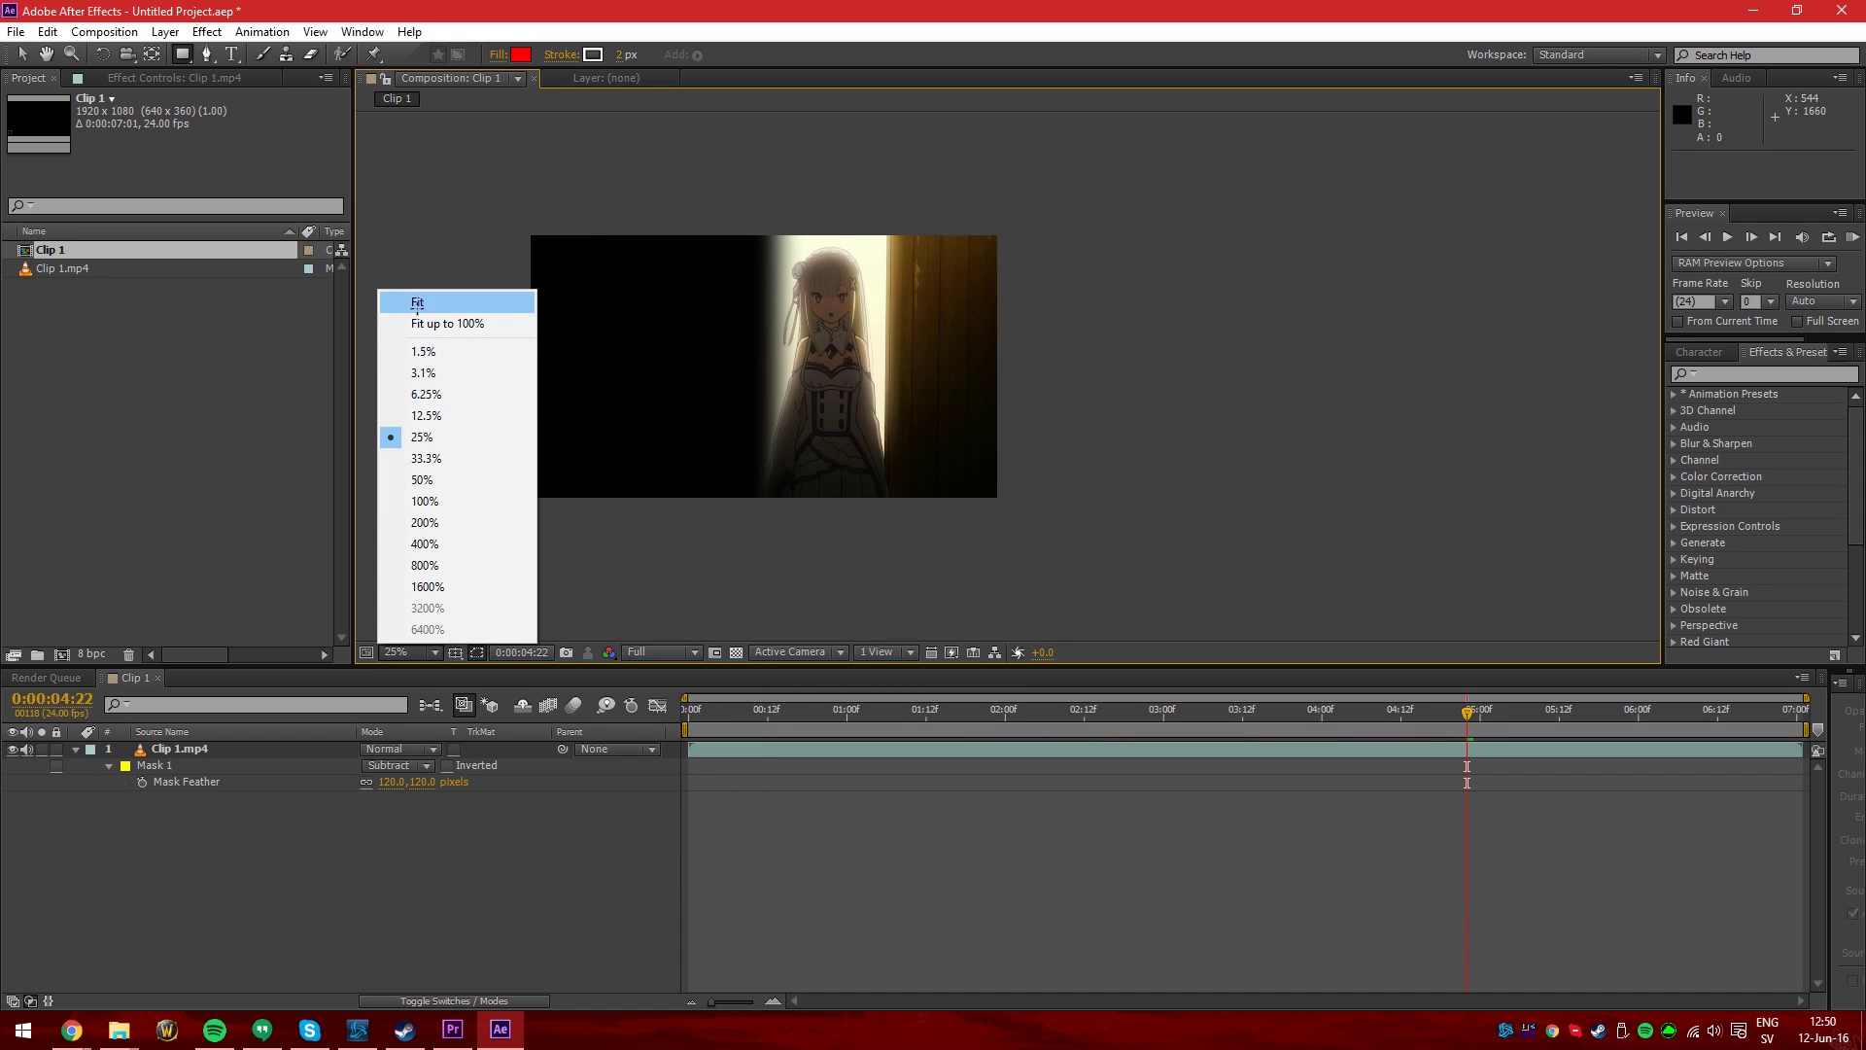
left_click(418, 302)
Jump to 0:00:05:08, drop preview resolution to Third then Quarter, and scrub to check the mask
mouse_move(1483, 715)
left_mouse_down()
mouse_move(1554, 727)
mouse_move(1477, 723)
left_mouse_up()
left_click(675, 651)
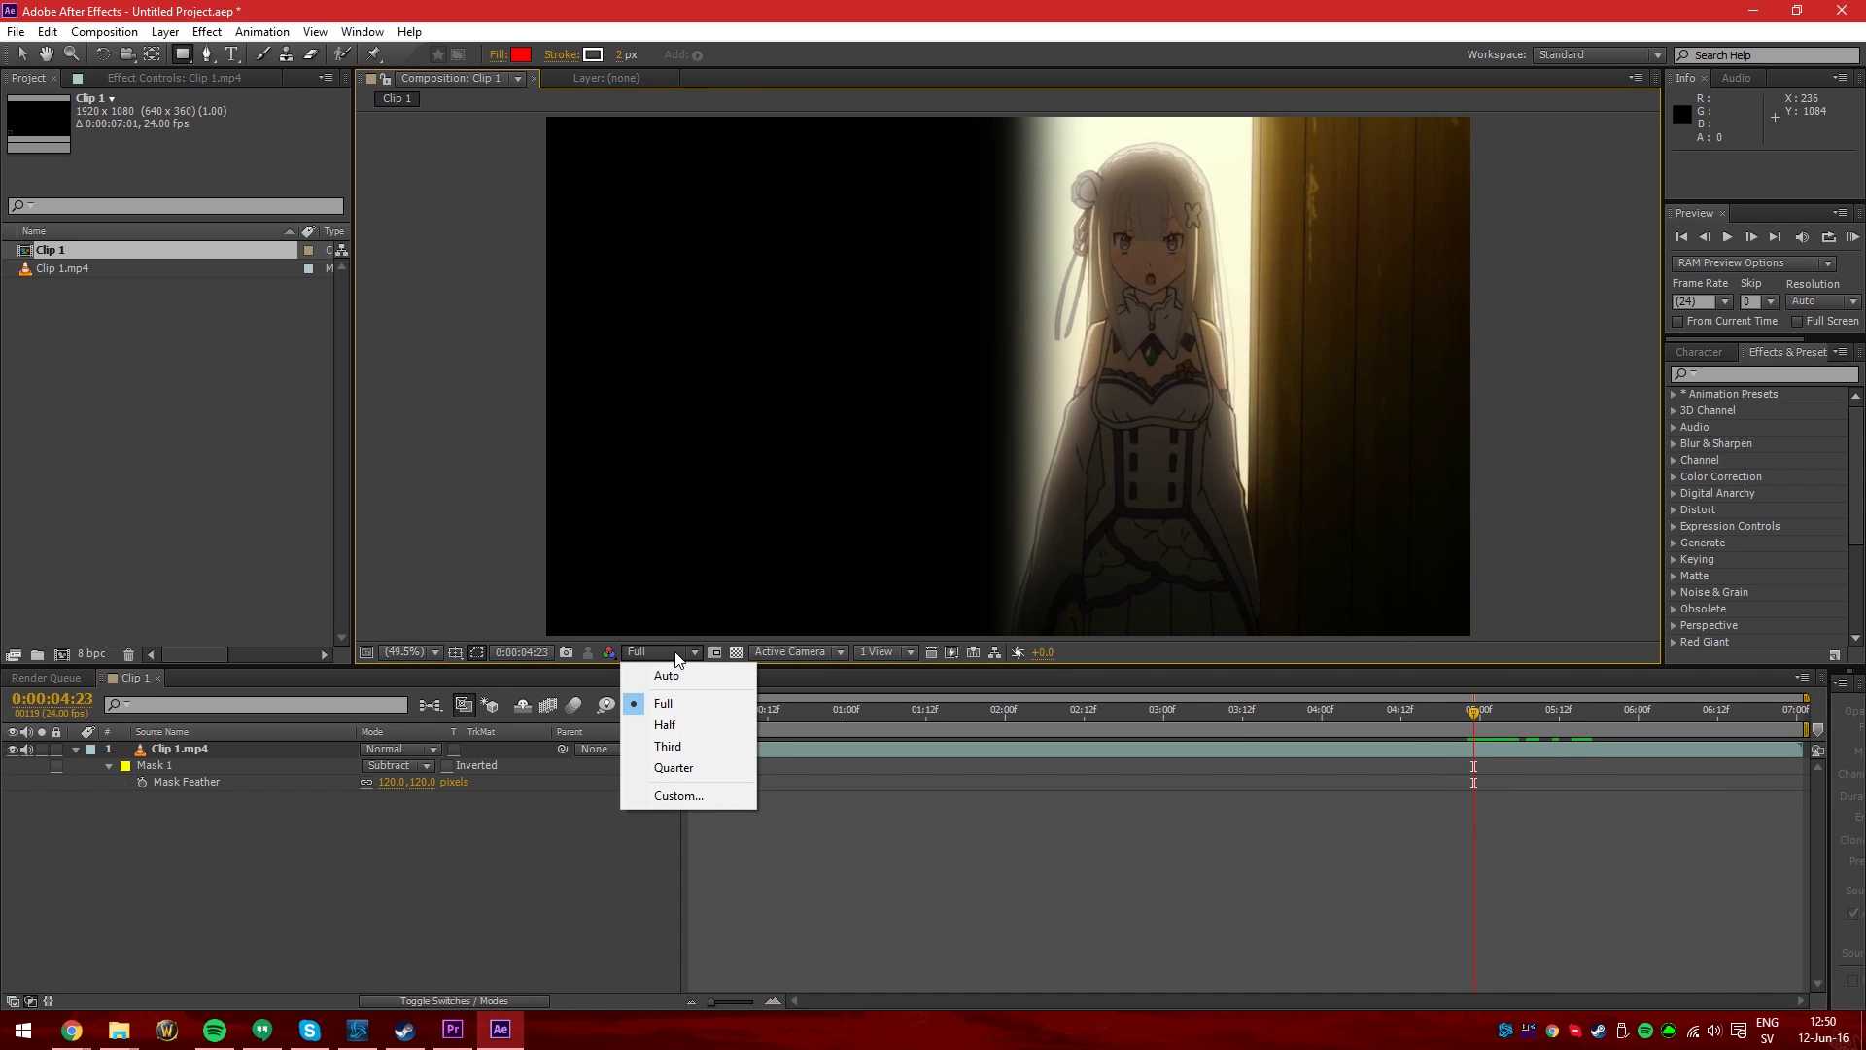
left_click(667, 747)
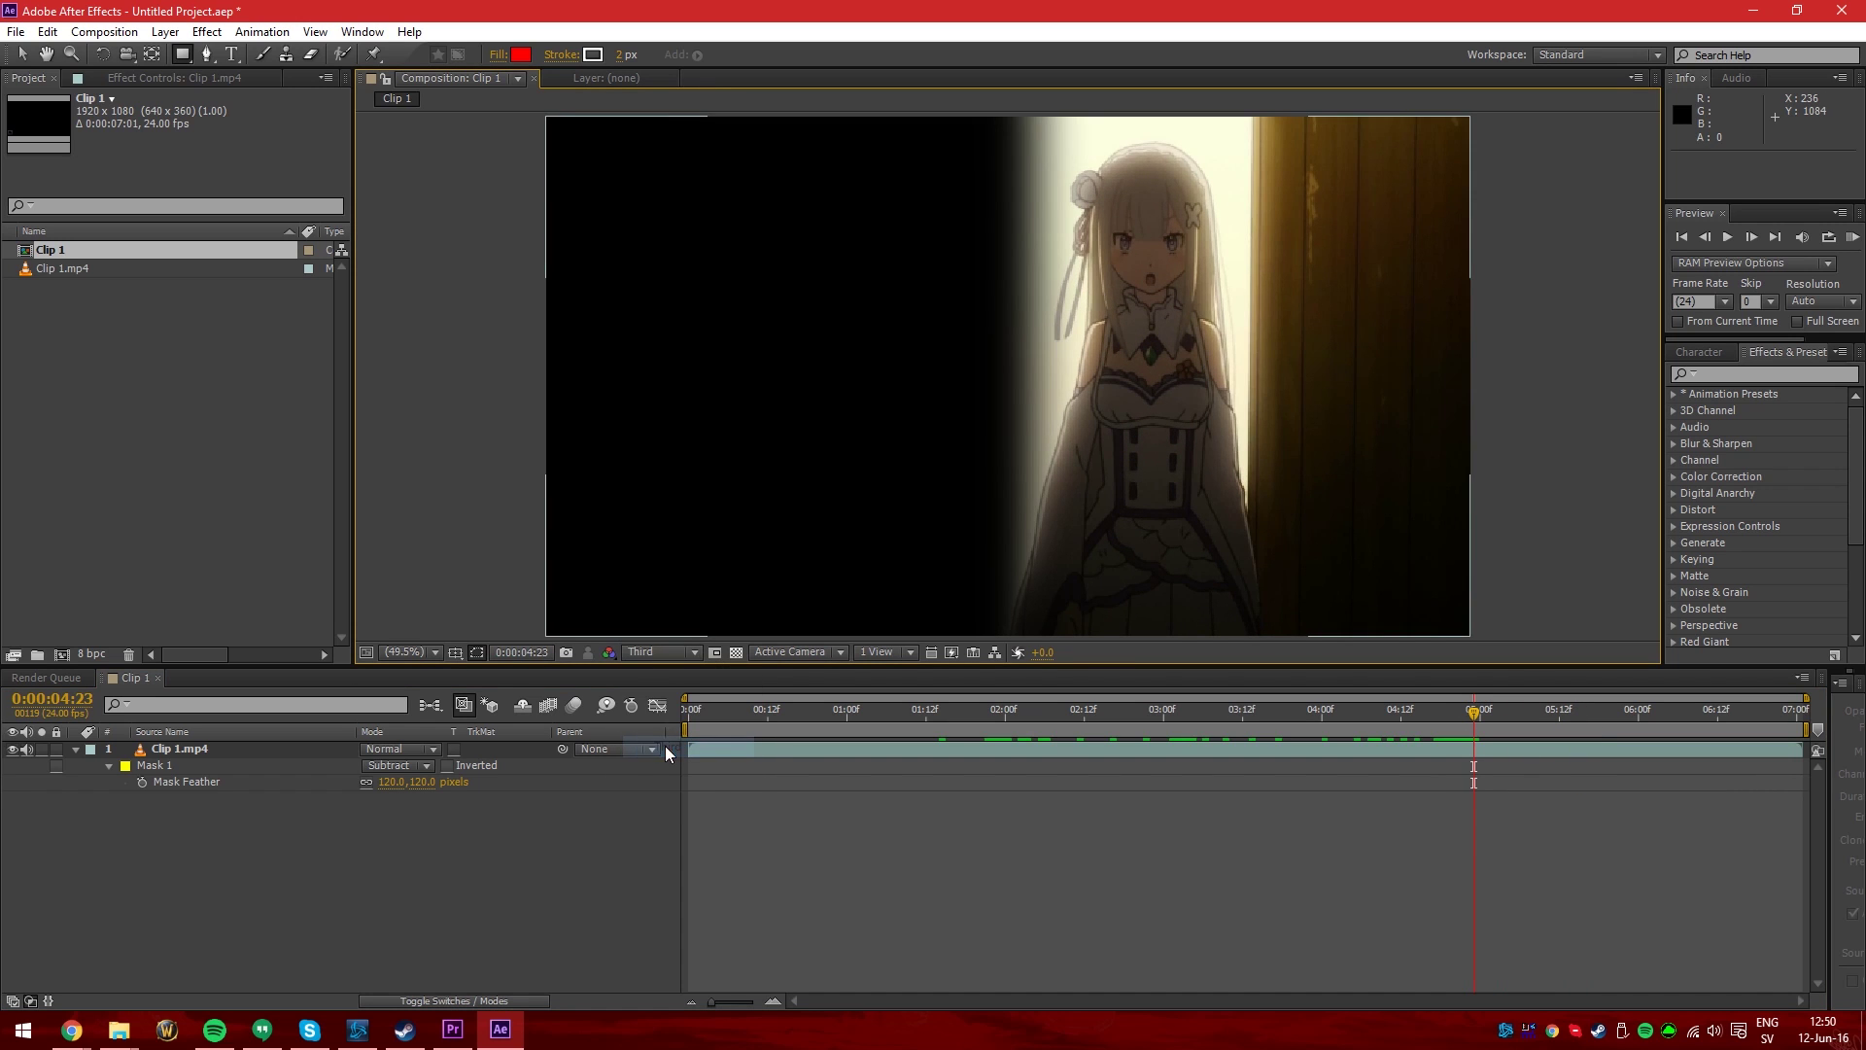
left_click(657, 653)
left_click(667, 763)
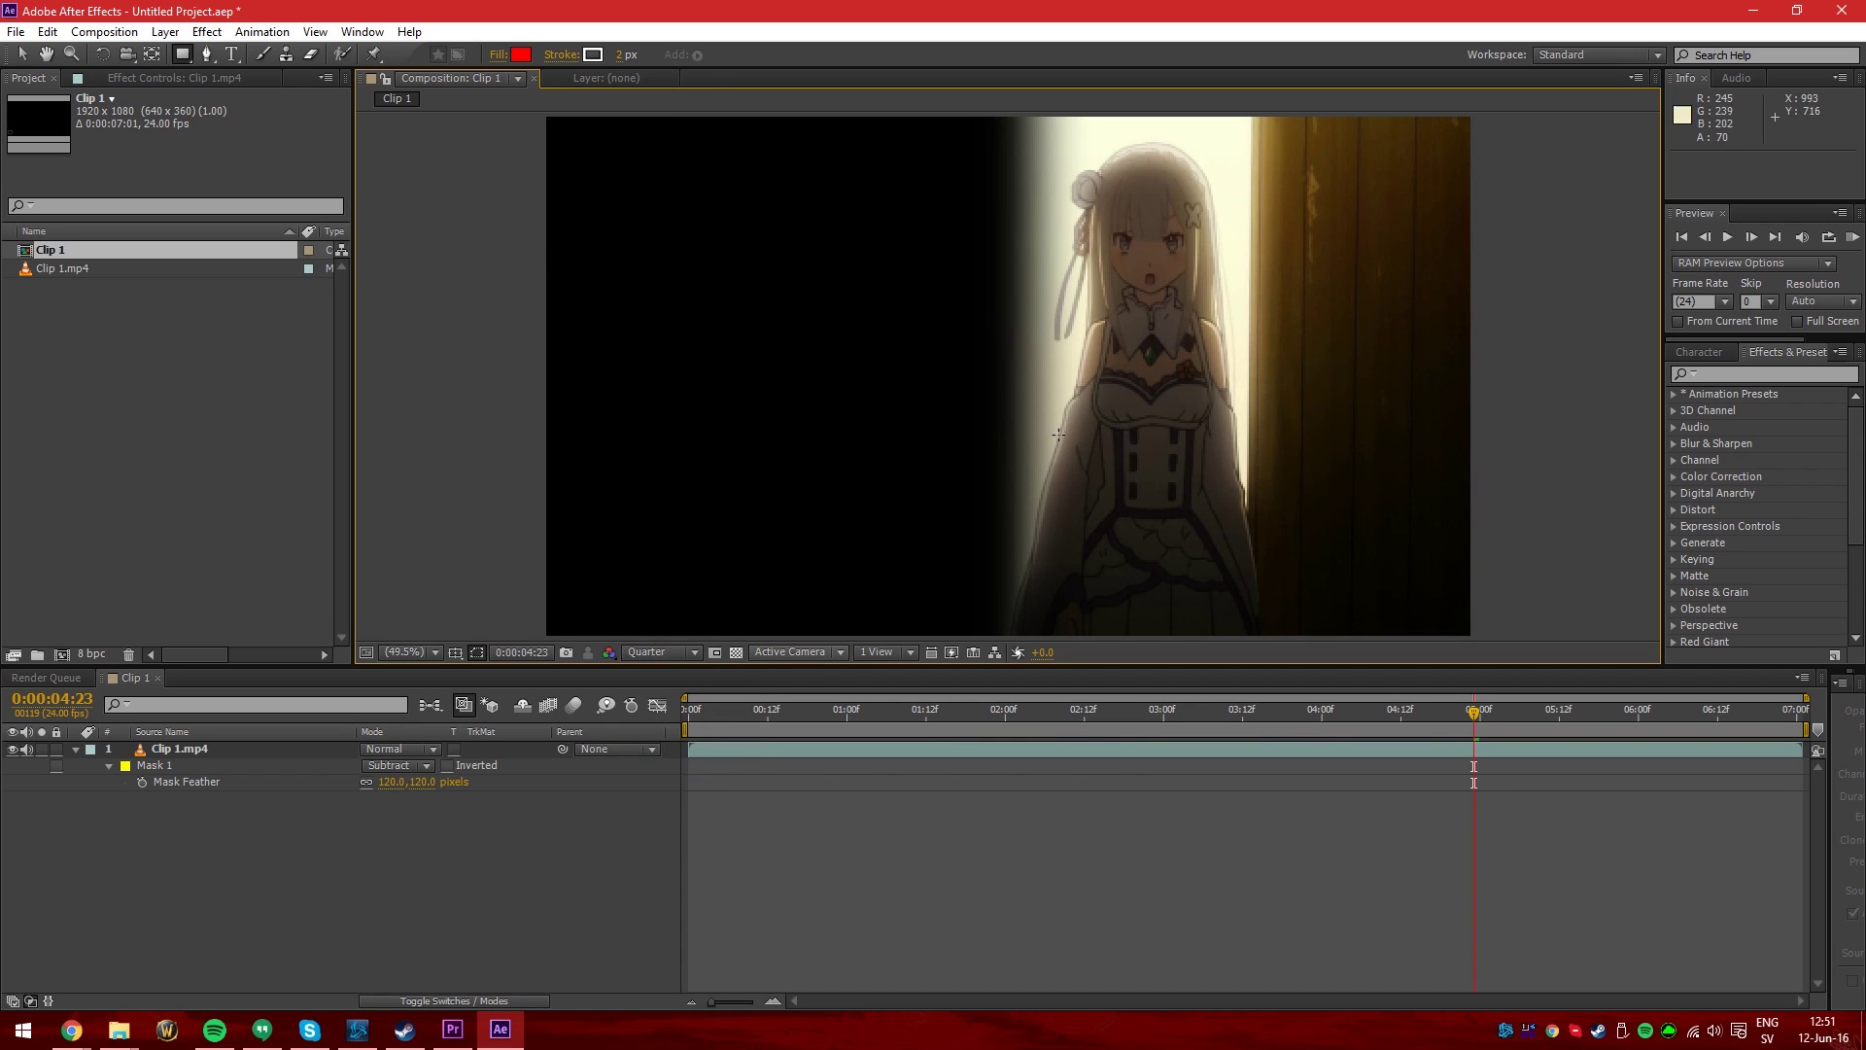
left_click_drag(1449, 709, 1104, 731)
Restore Full resolution, scrub forward through the masked clip, and select the Clip 1.mp4 layer
left_click(661, 652)
left_click(656, 700)
left_click(674, 651)
left_click(587, 861)
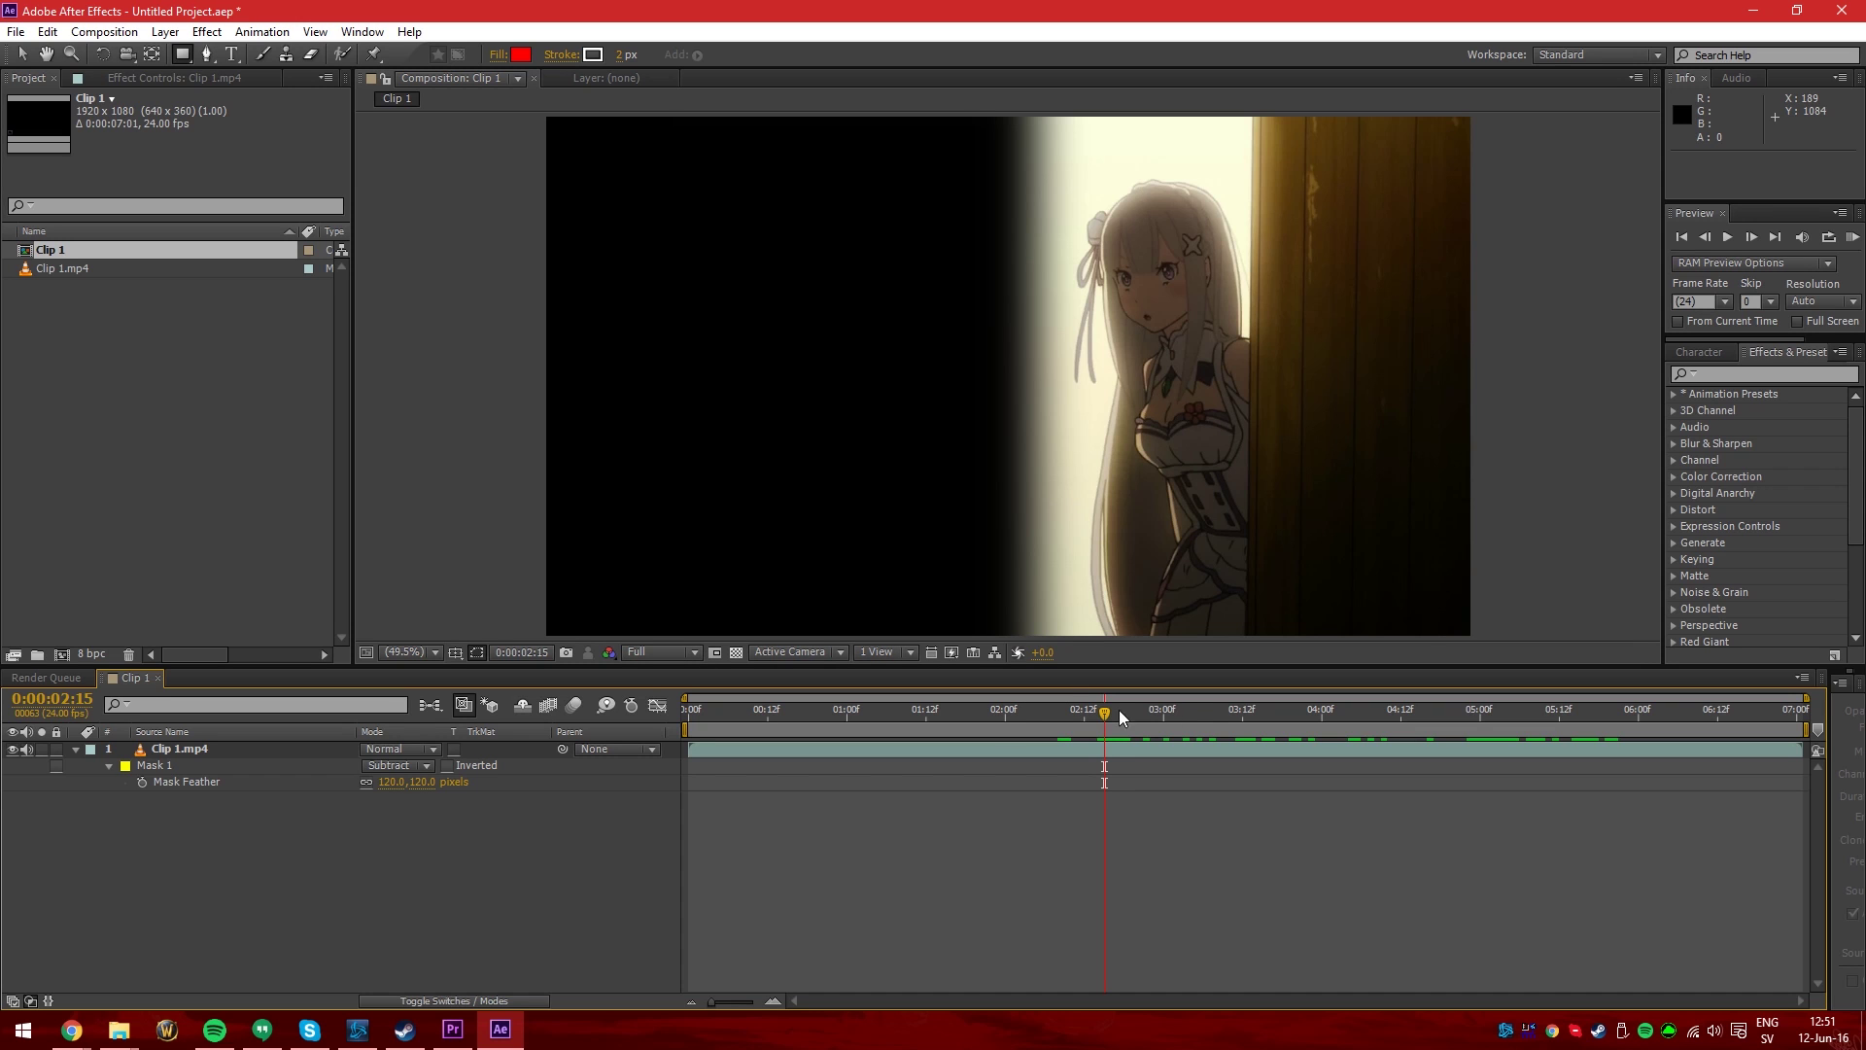
left_click_drag(1105, 713, 1408, 719)
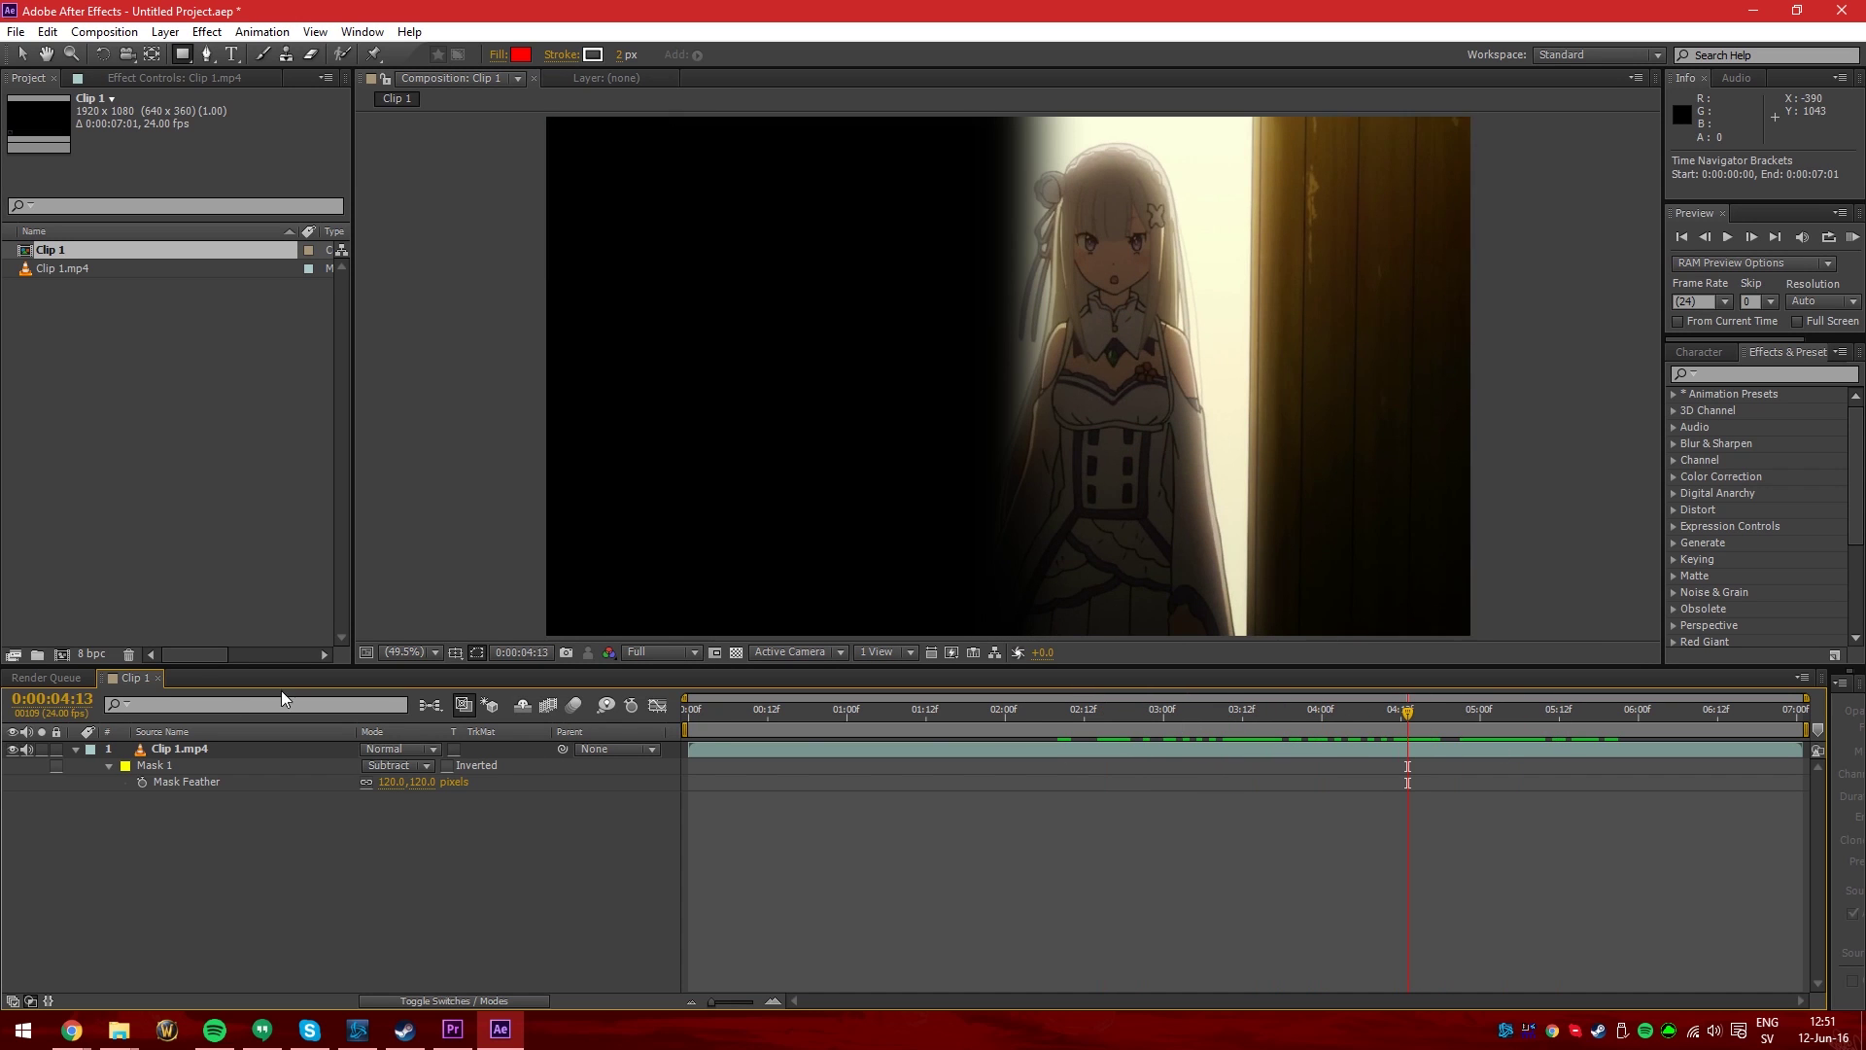
left_click(282, 746)
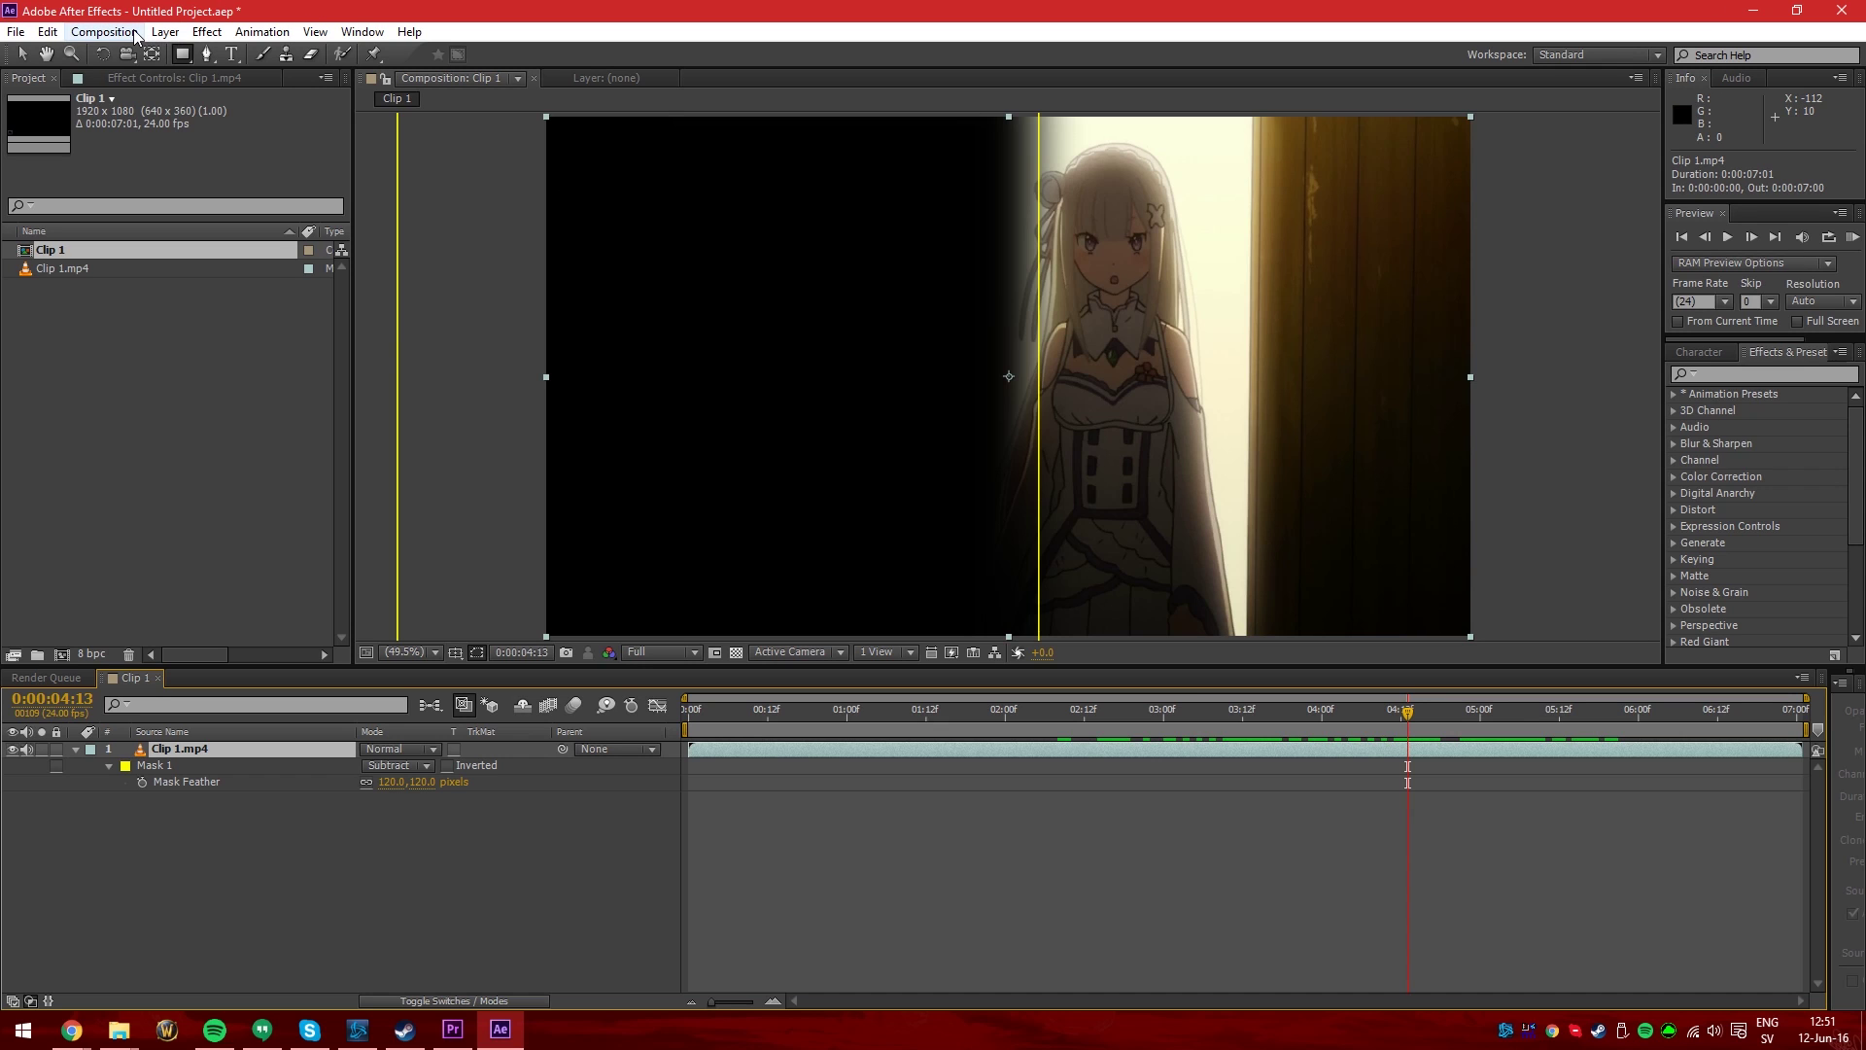
Add the Clip 1 composition to the Render Queue with the Lossless with Alpha output module
left_click(105, 32)
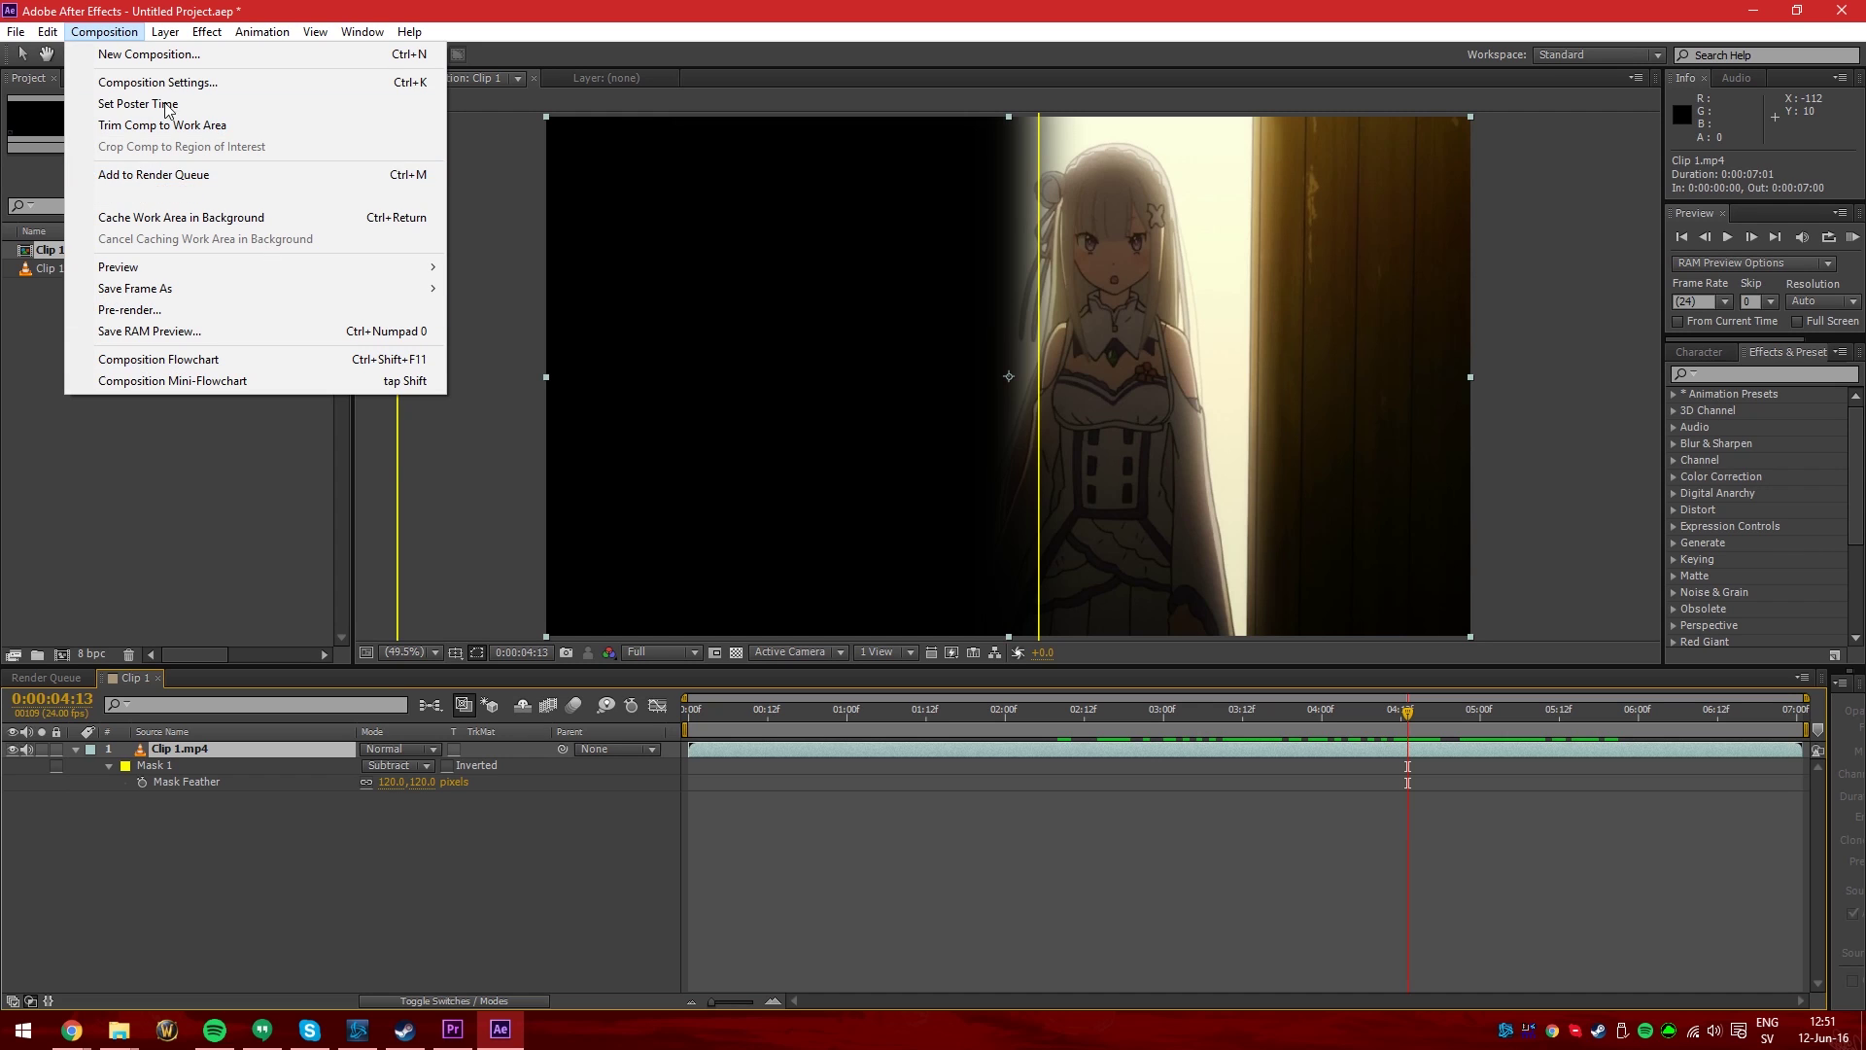
left_click(209, 176)
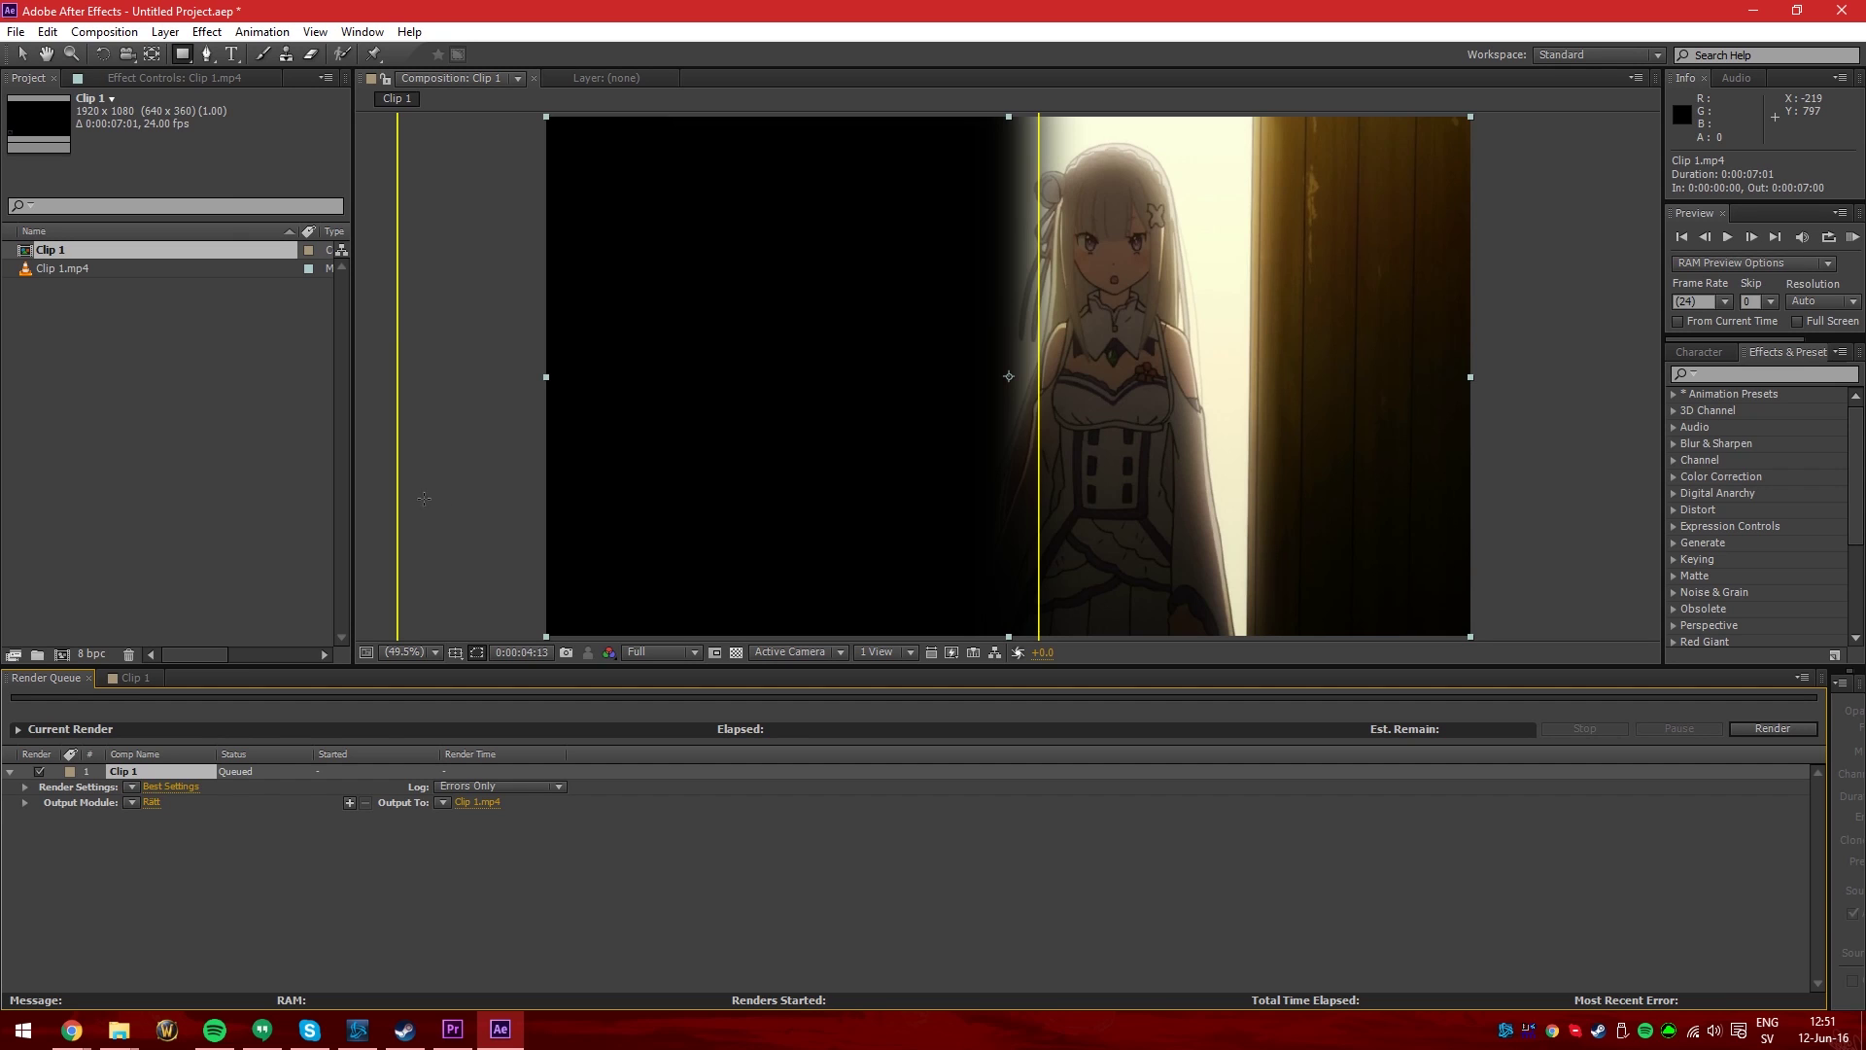
left_click(132, 804)
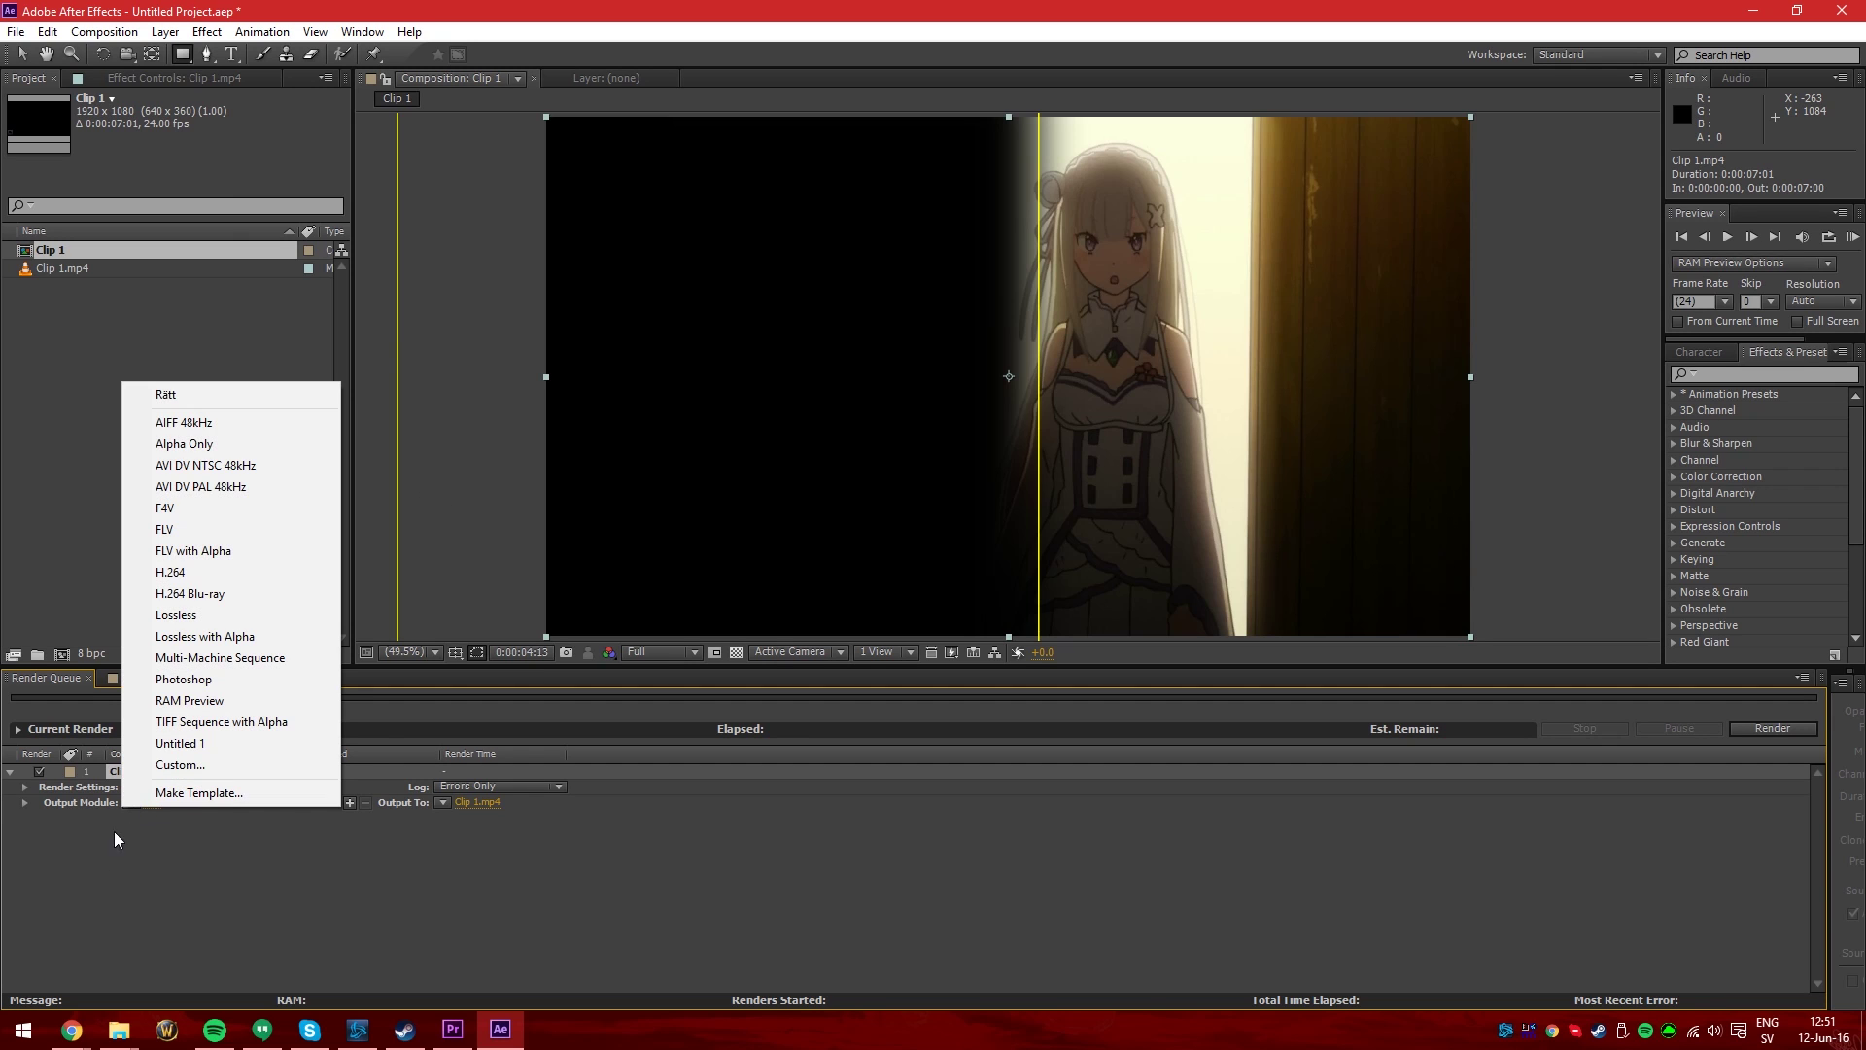
left_click(58, 822)
left_click(130, 804)
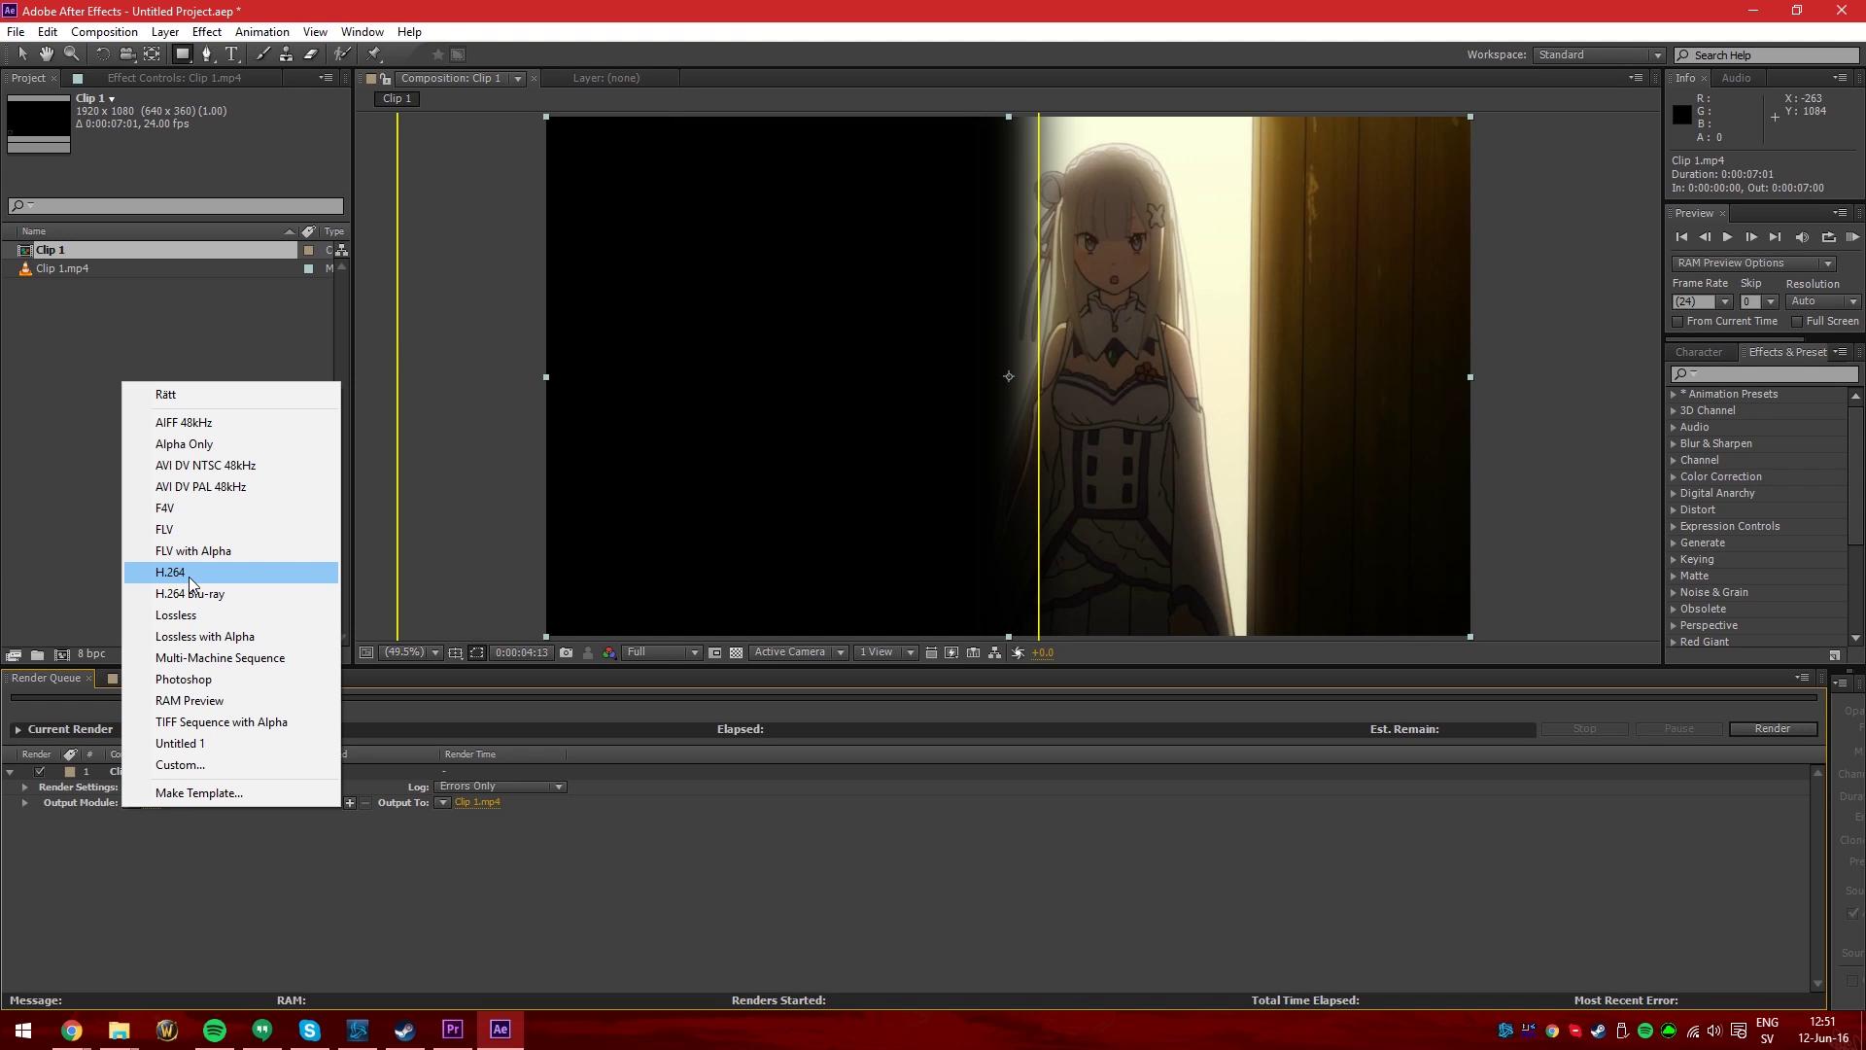
left_click(189, 636)
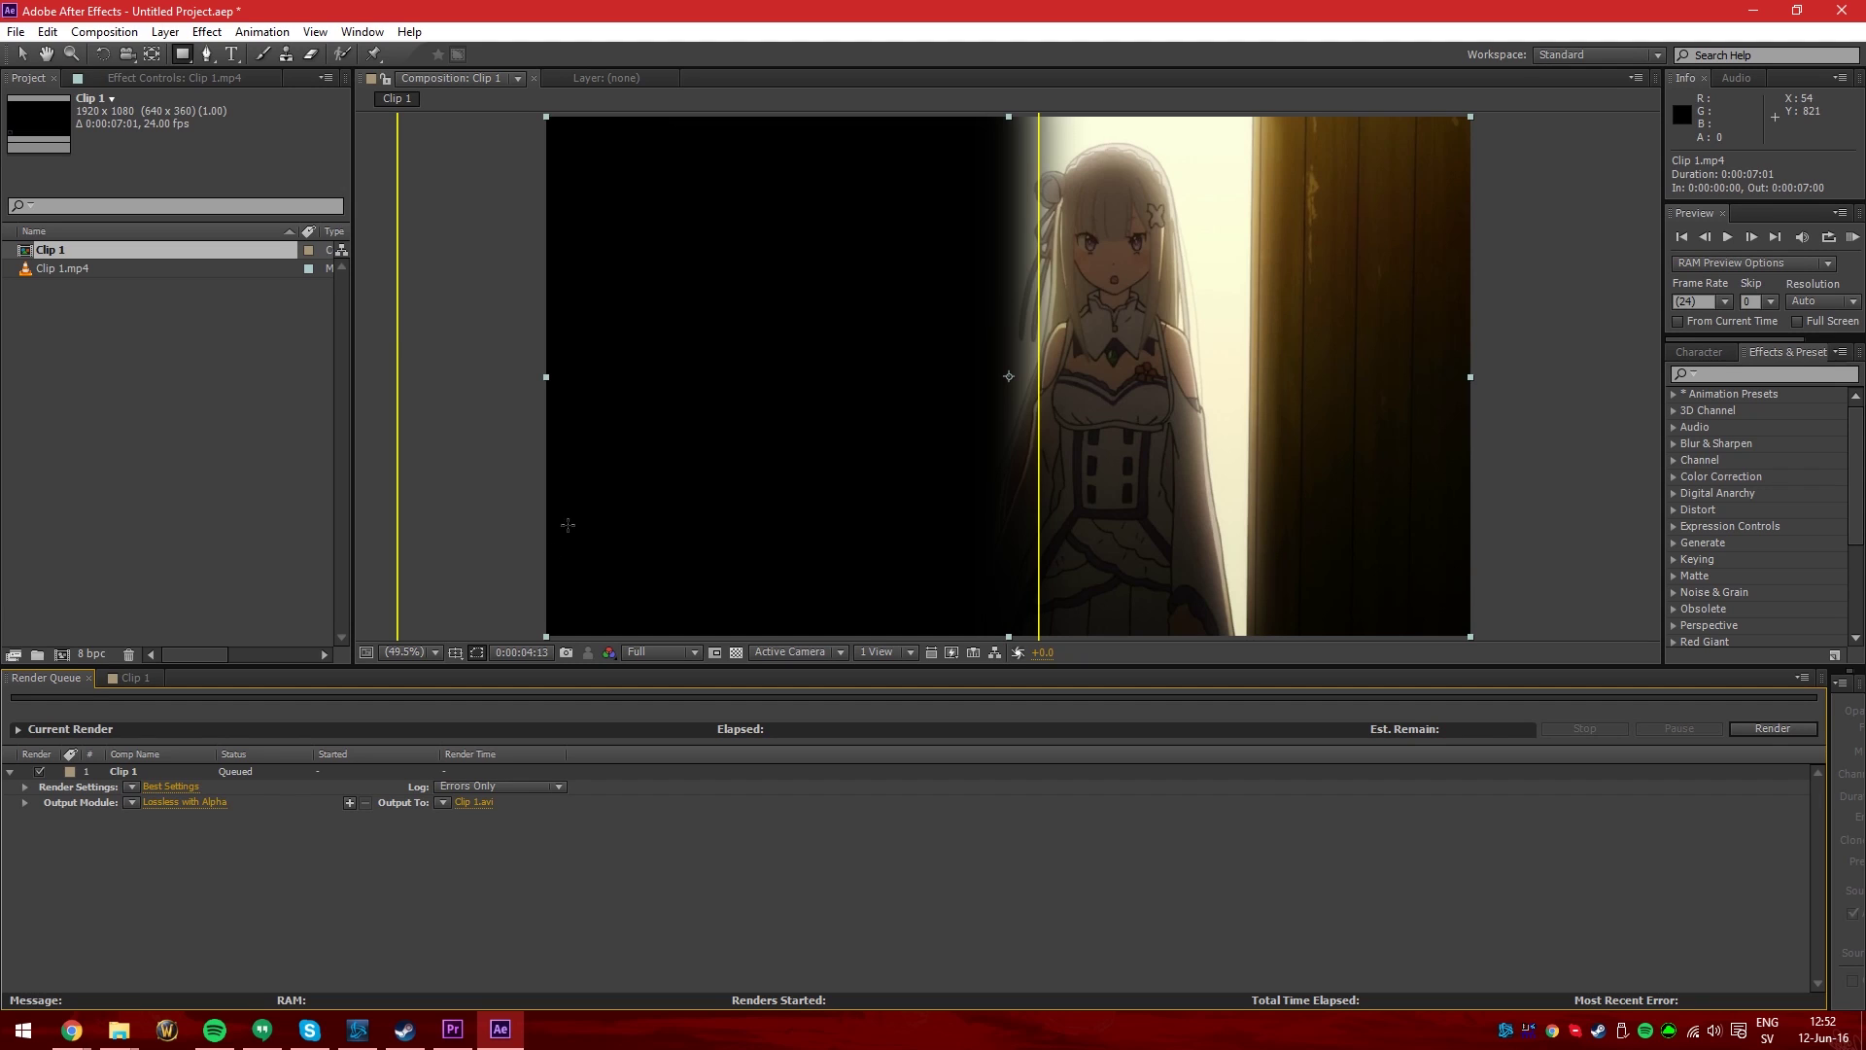
Point the render output to Videos > AMV > Tutorial, named Clip 1 lossless.avi
left_click(474, 802)
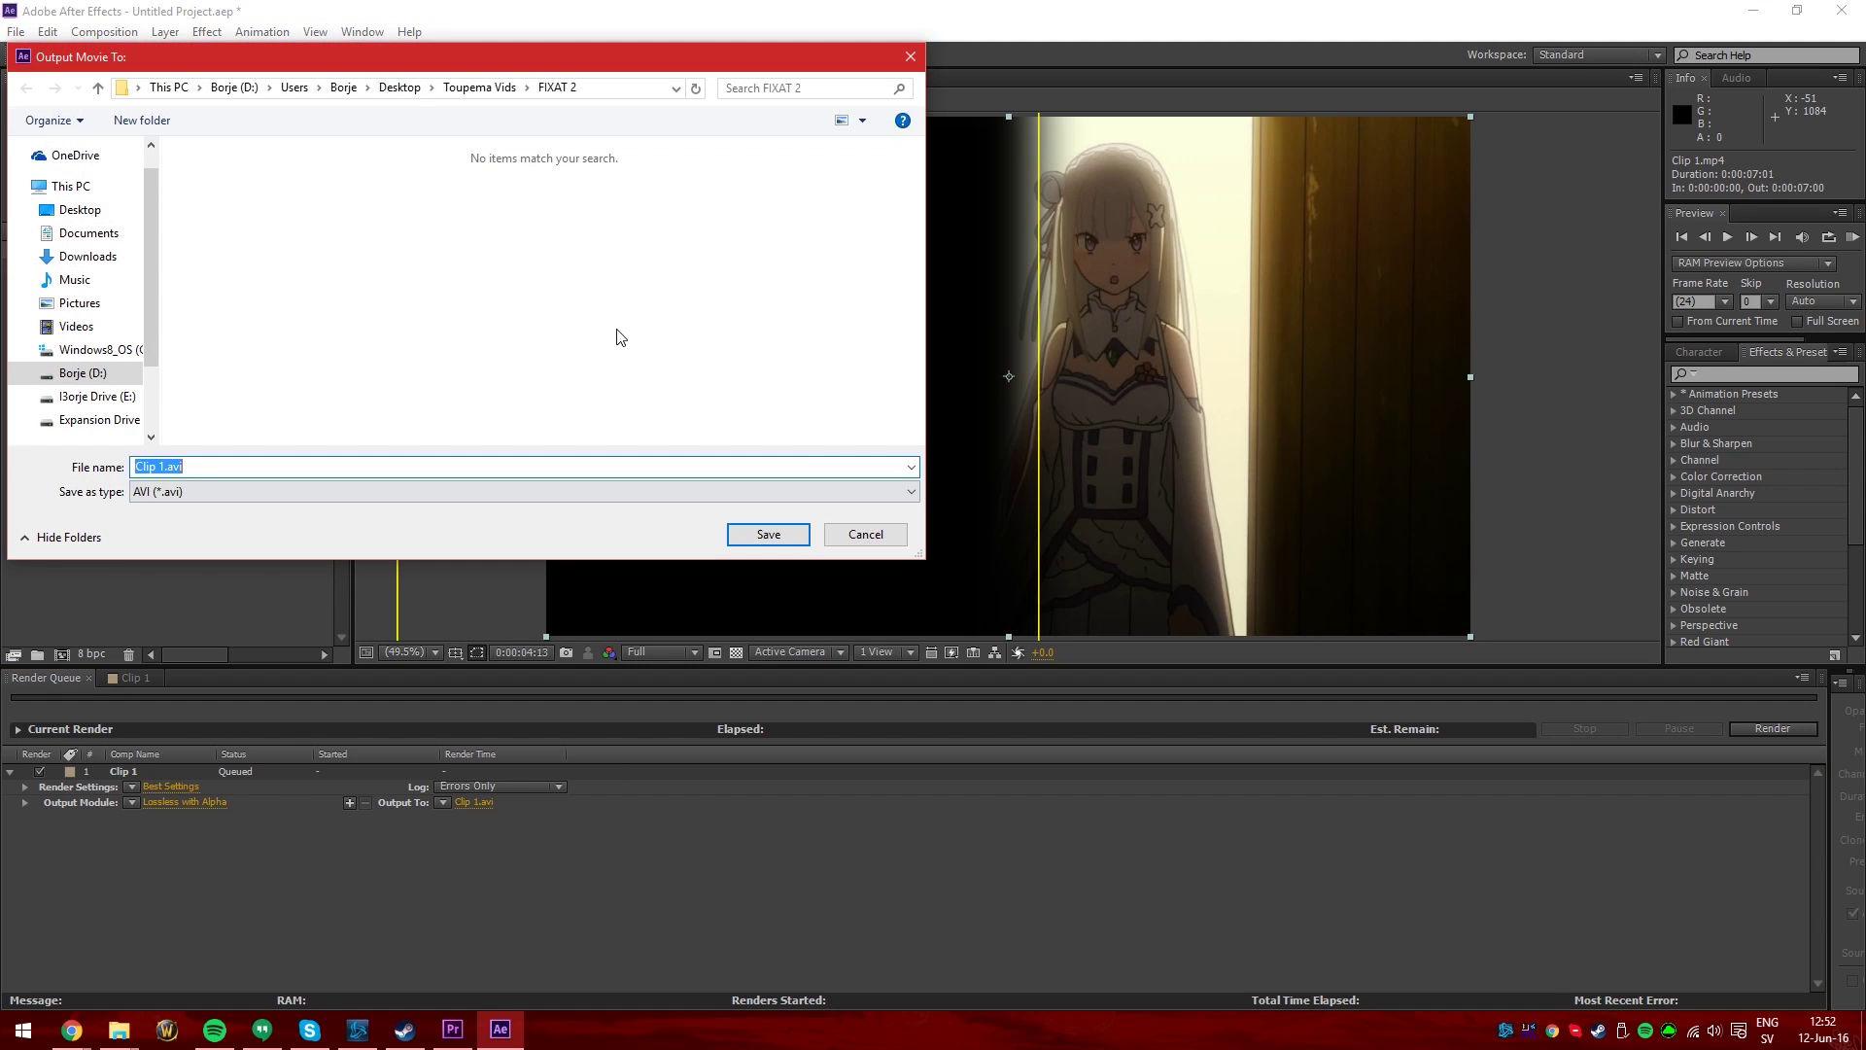
left_click(78, 327)
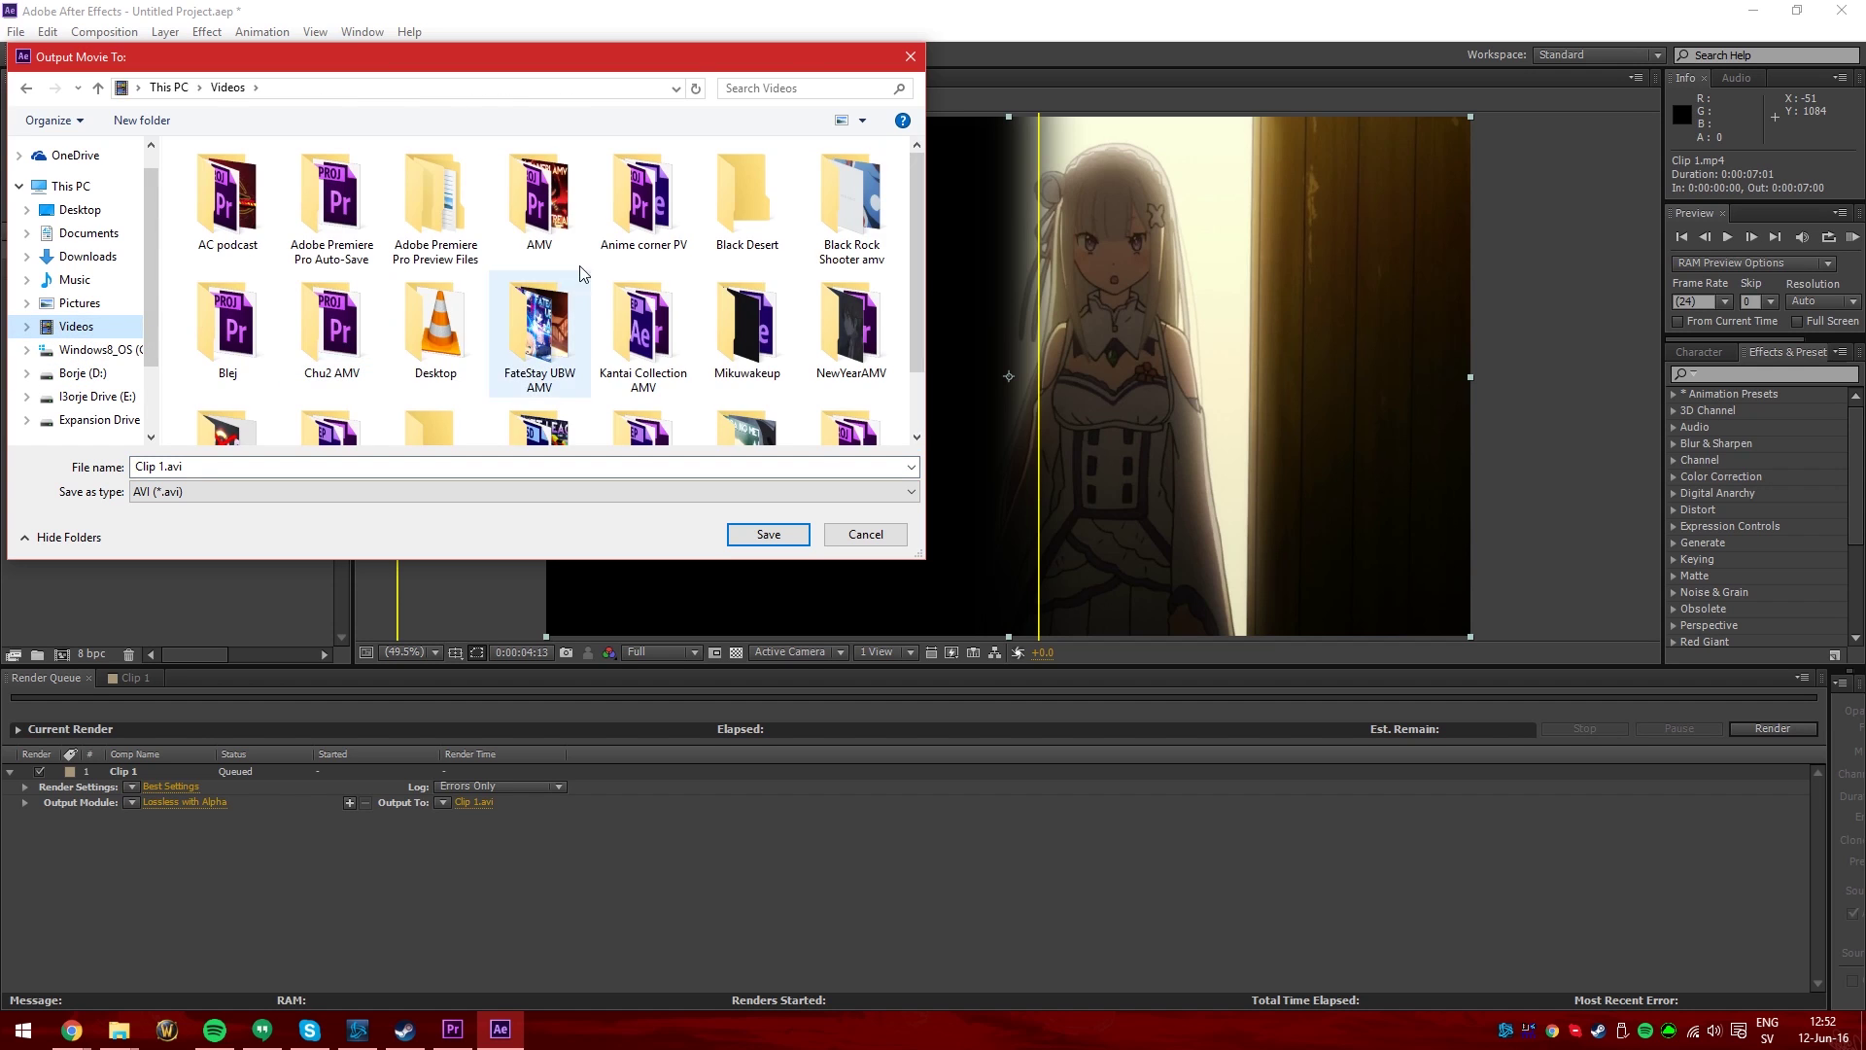
double_click(539, 194)
double_click(229, 326)
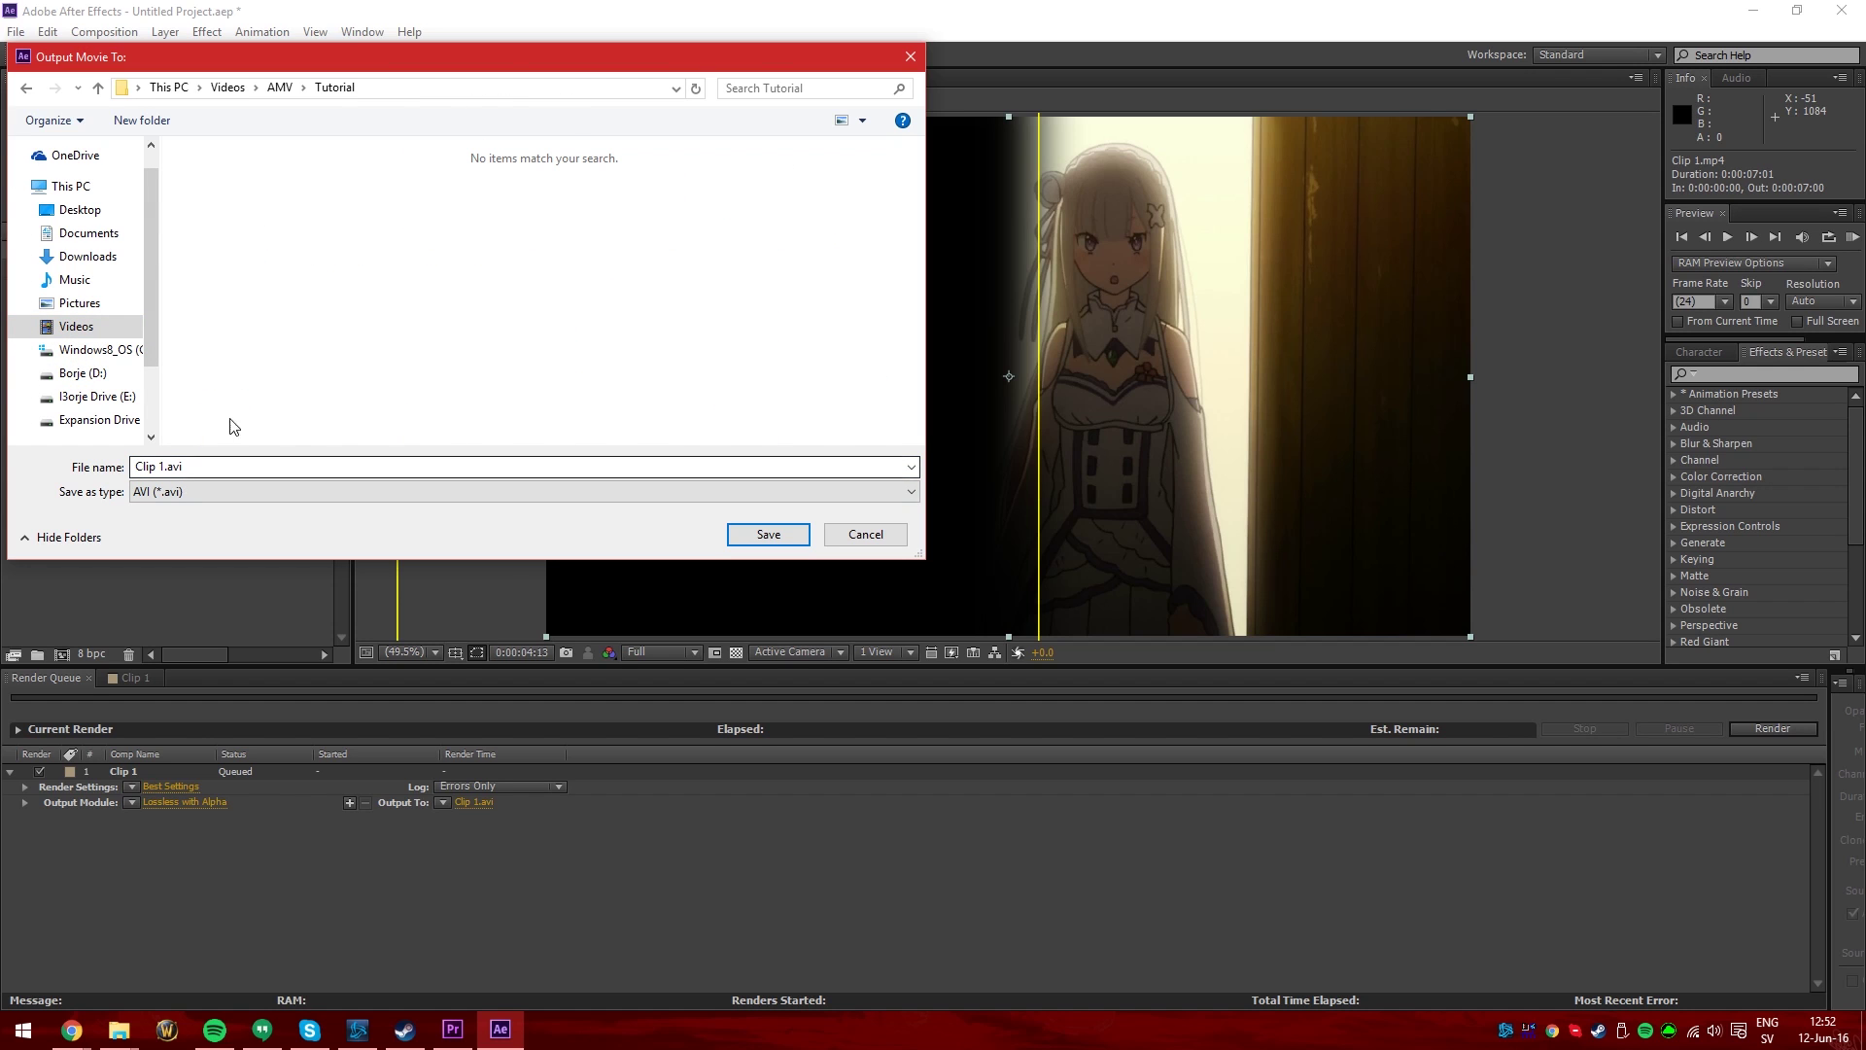
left_click(189, 466)
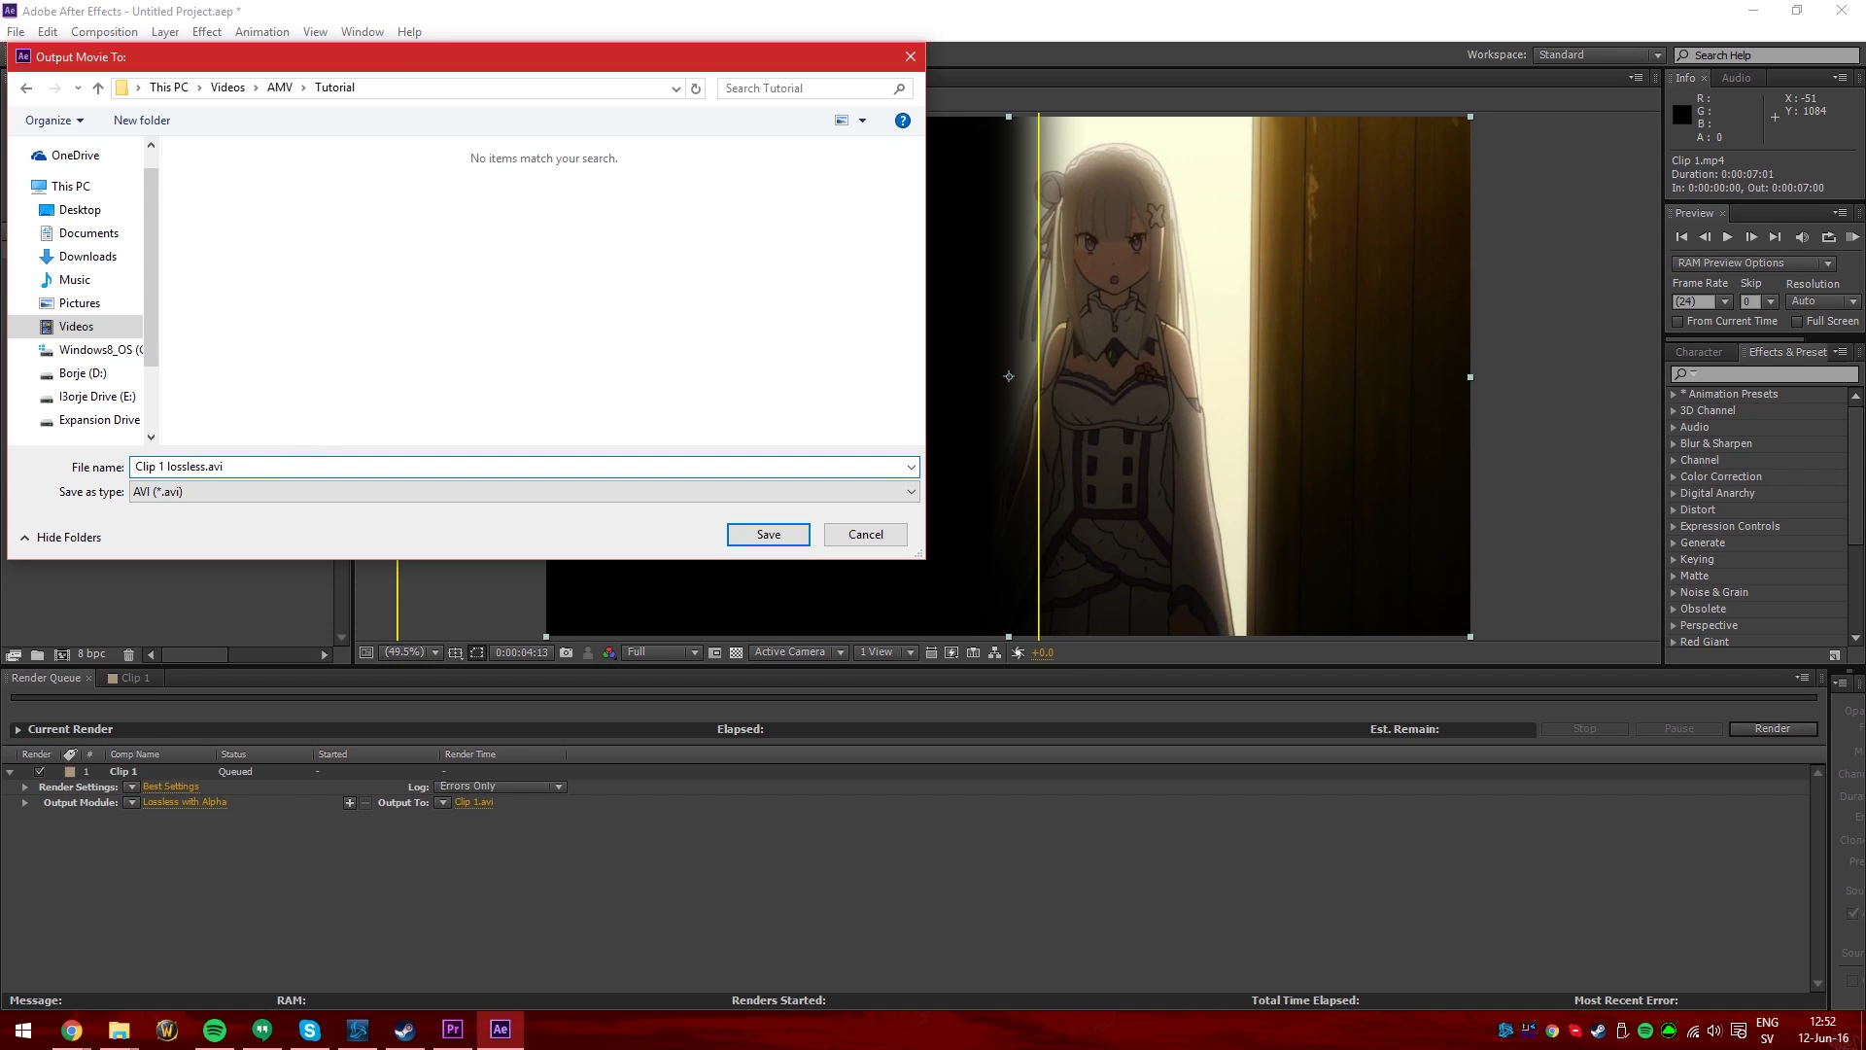
key("Return")
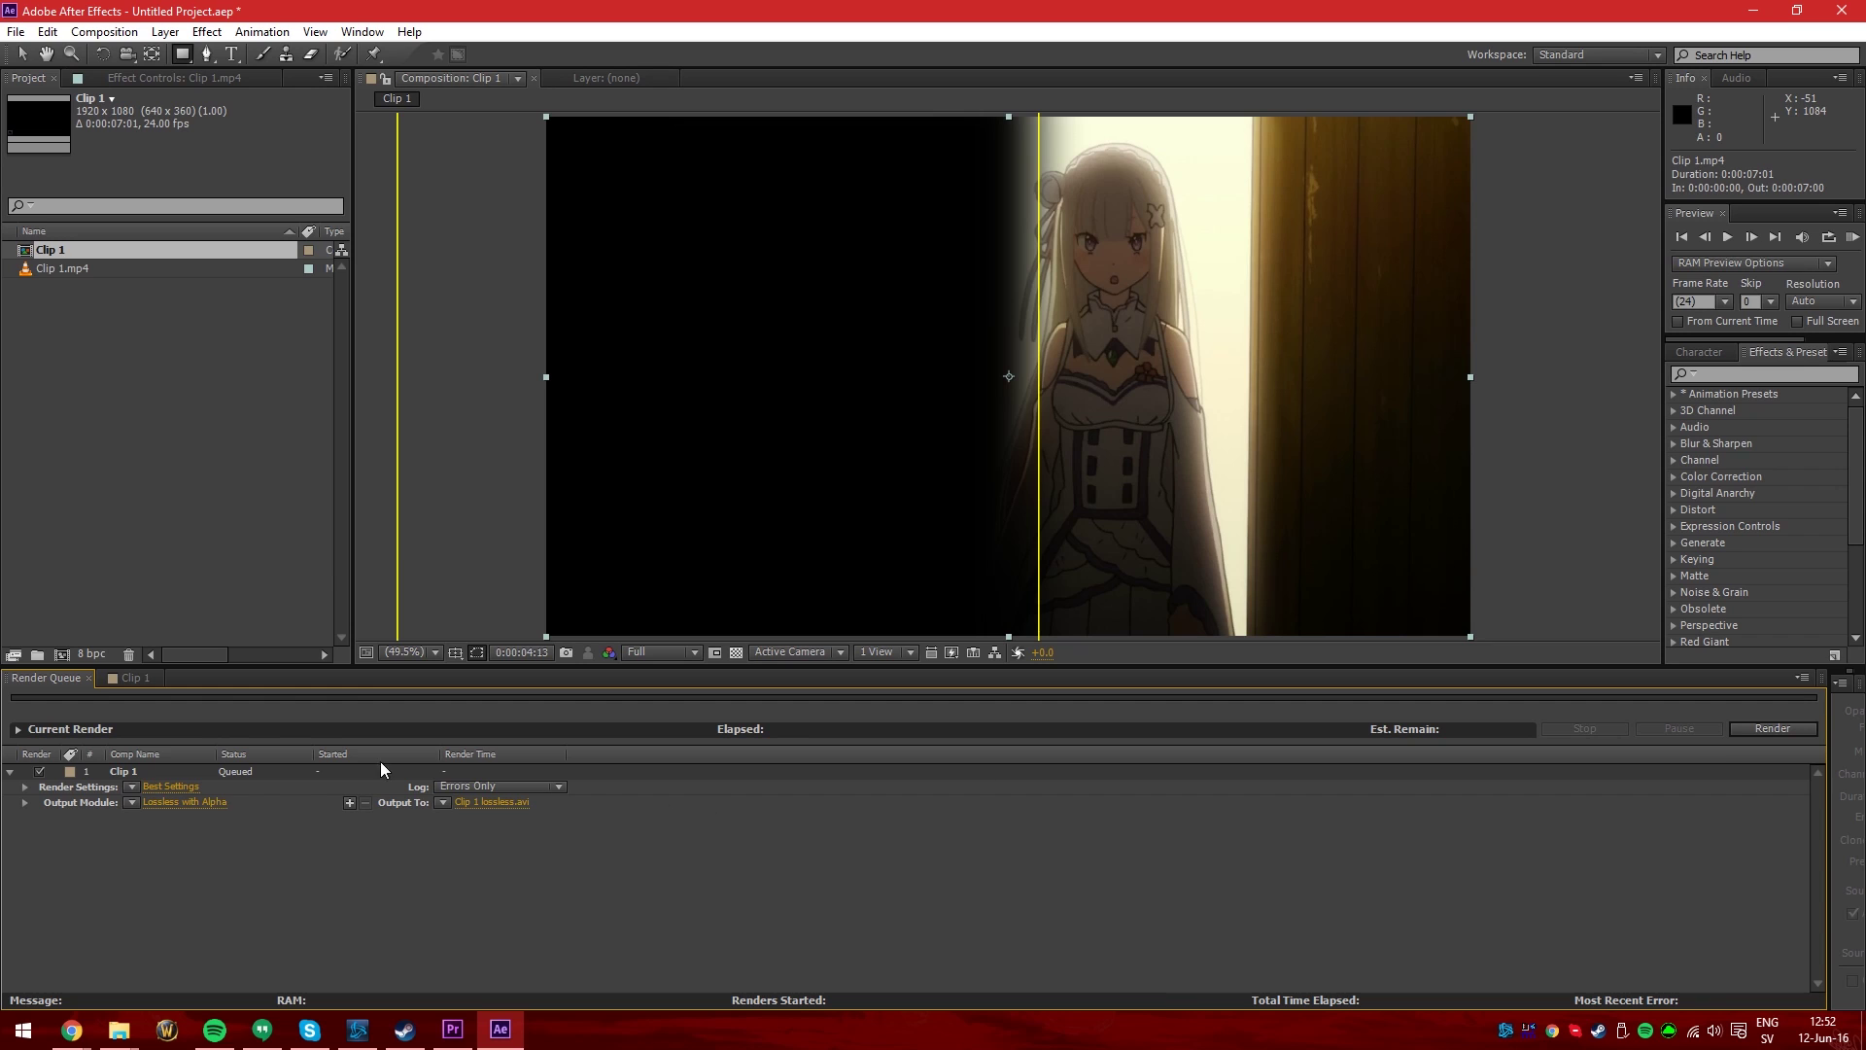
Enable Audio Output in the Output Module Settings and confirm
left_click(128, 804)
left_click(153, 844)
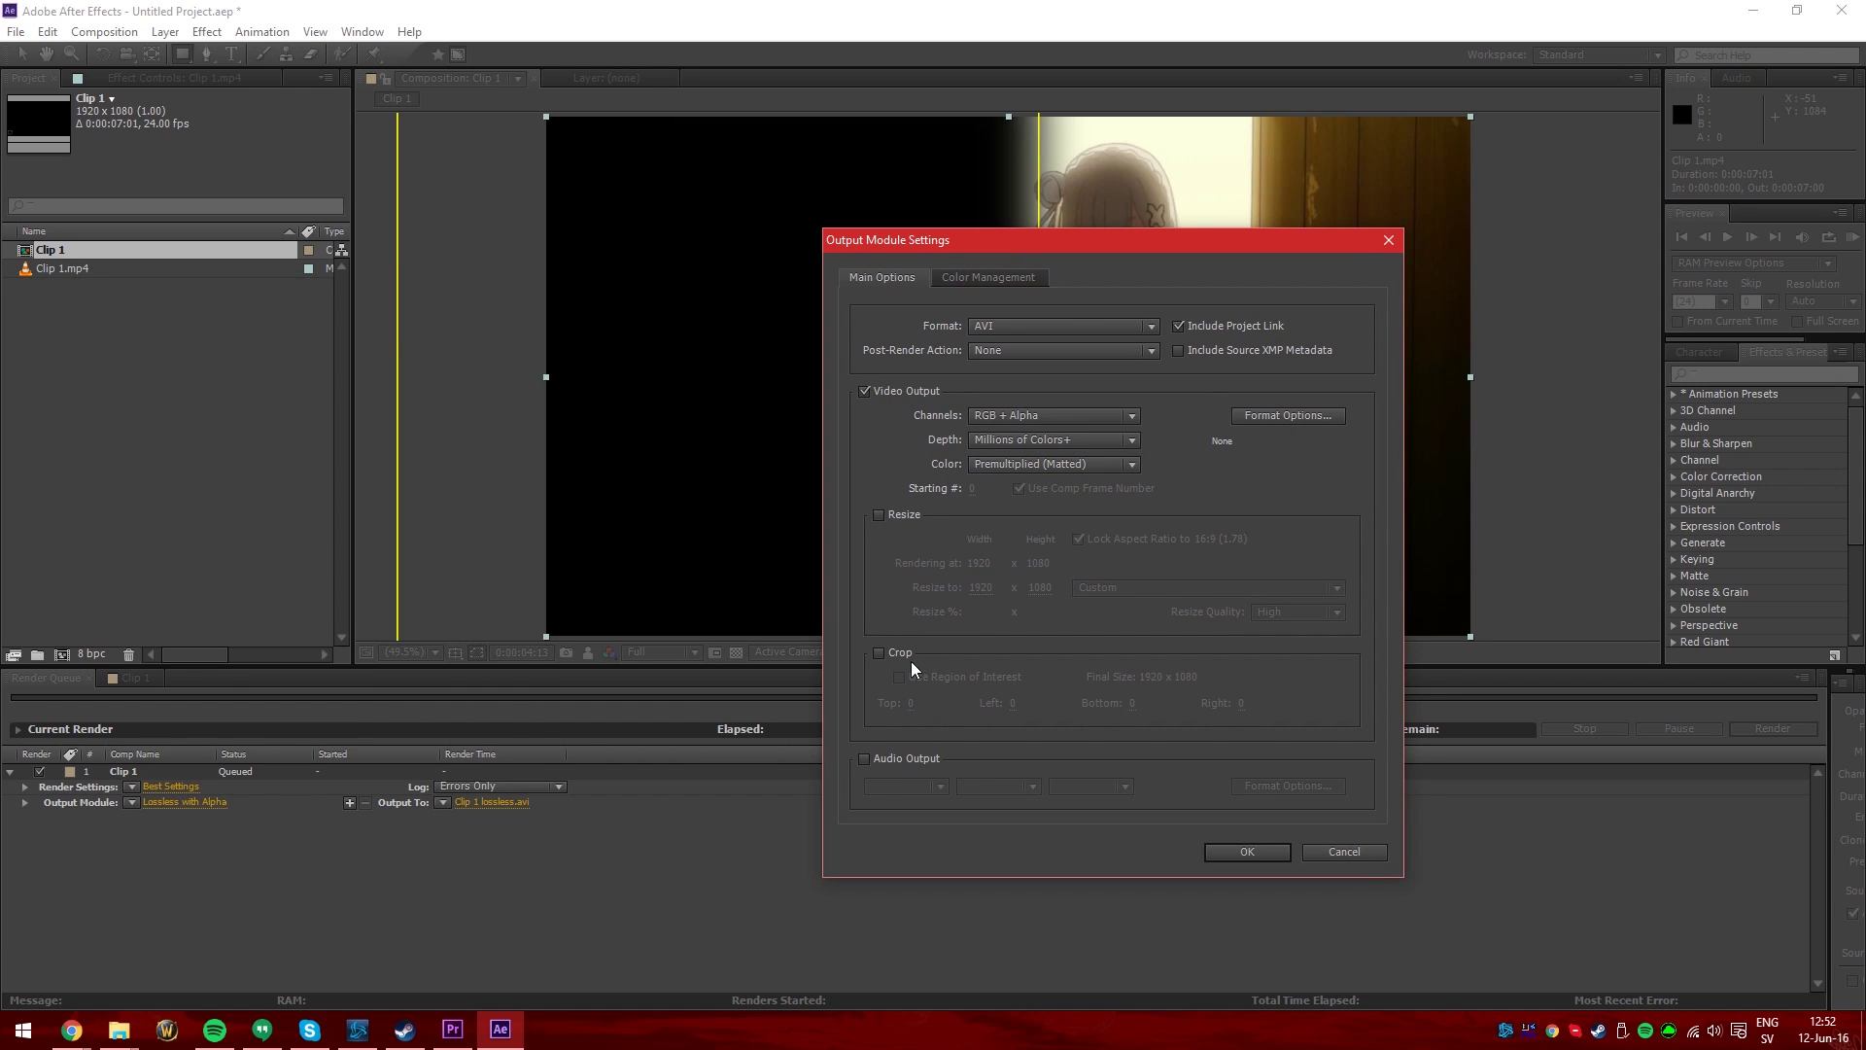
left_click(889, 760)
left_click(894, 766)
left_click(894, 766)
left_click(894, 766)
left_click(894, 766)
left_click(1247, 851)
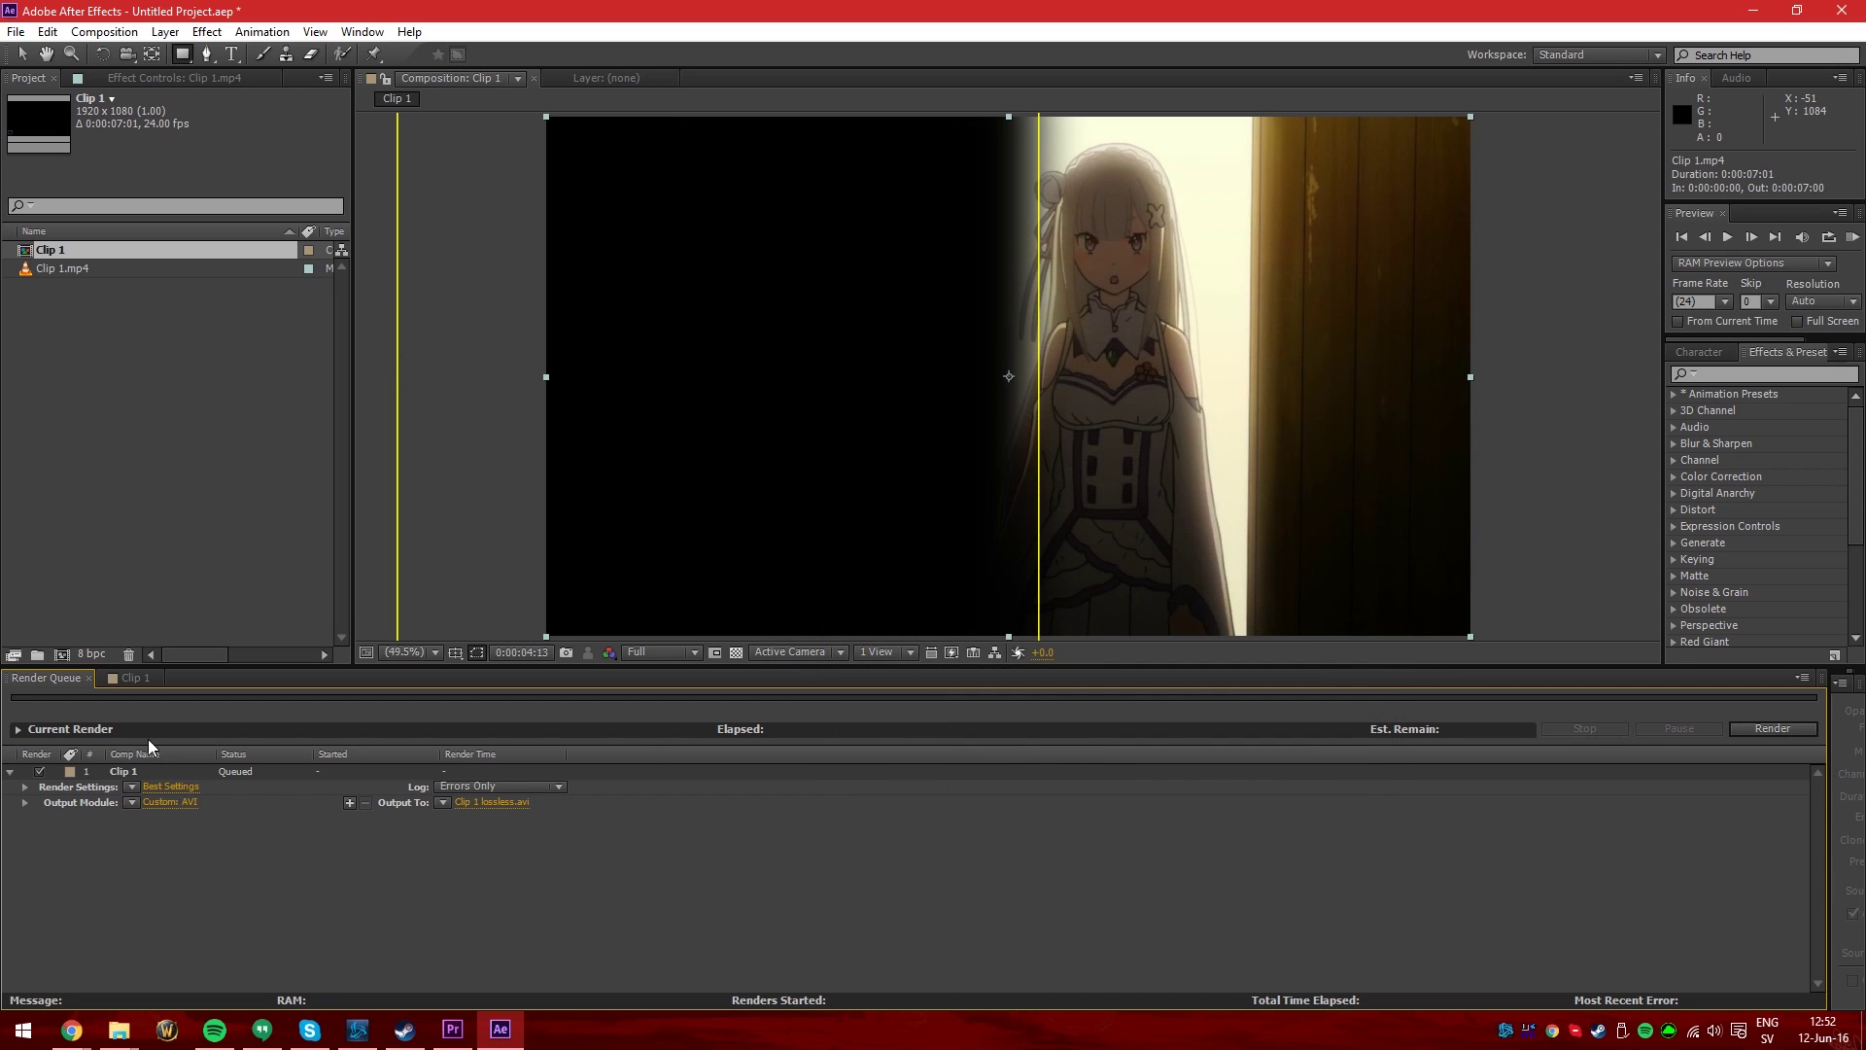
Recheck the output module settings and render Clip 1 lossless.avi
left_click(162, 805)
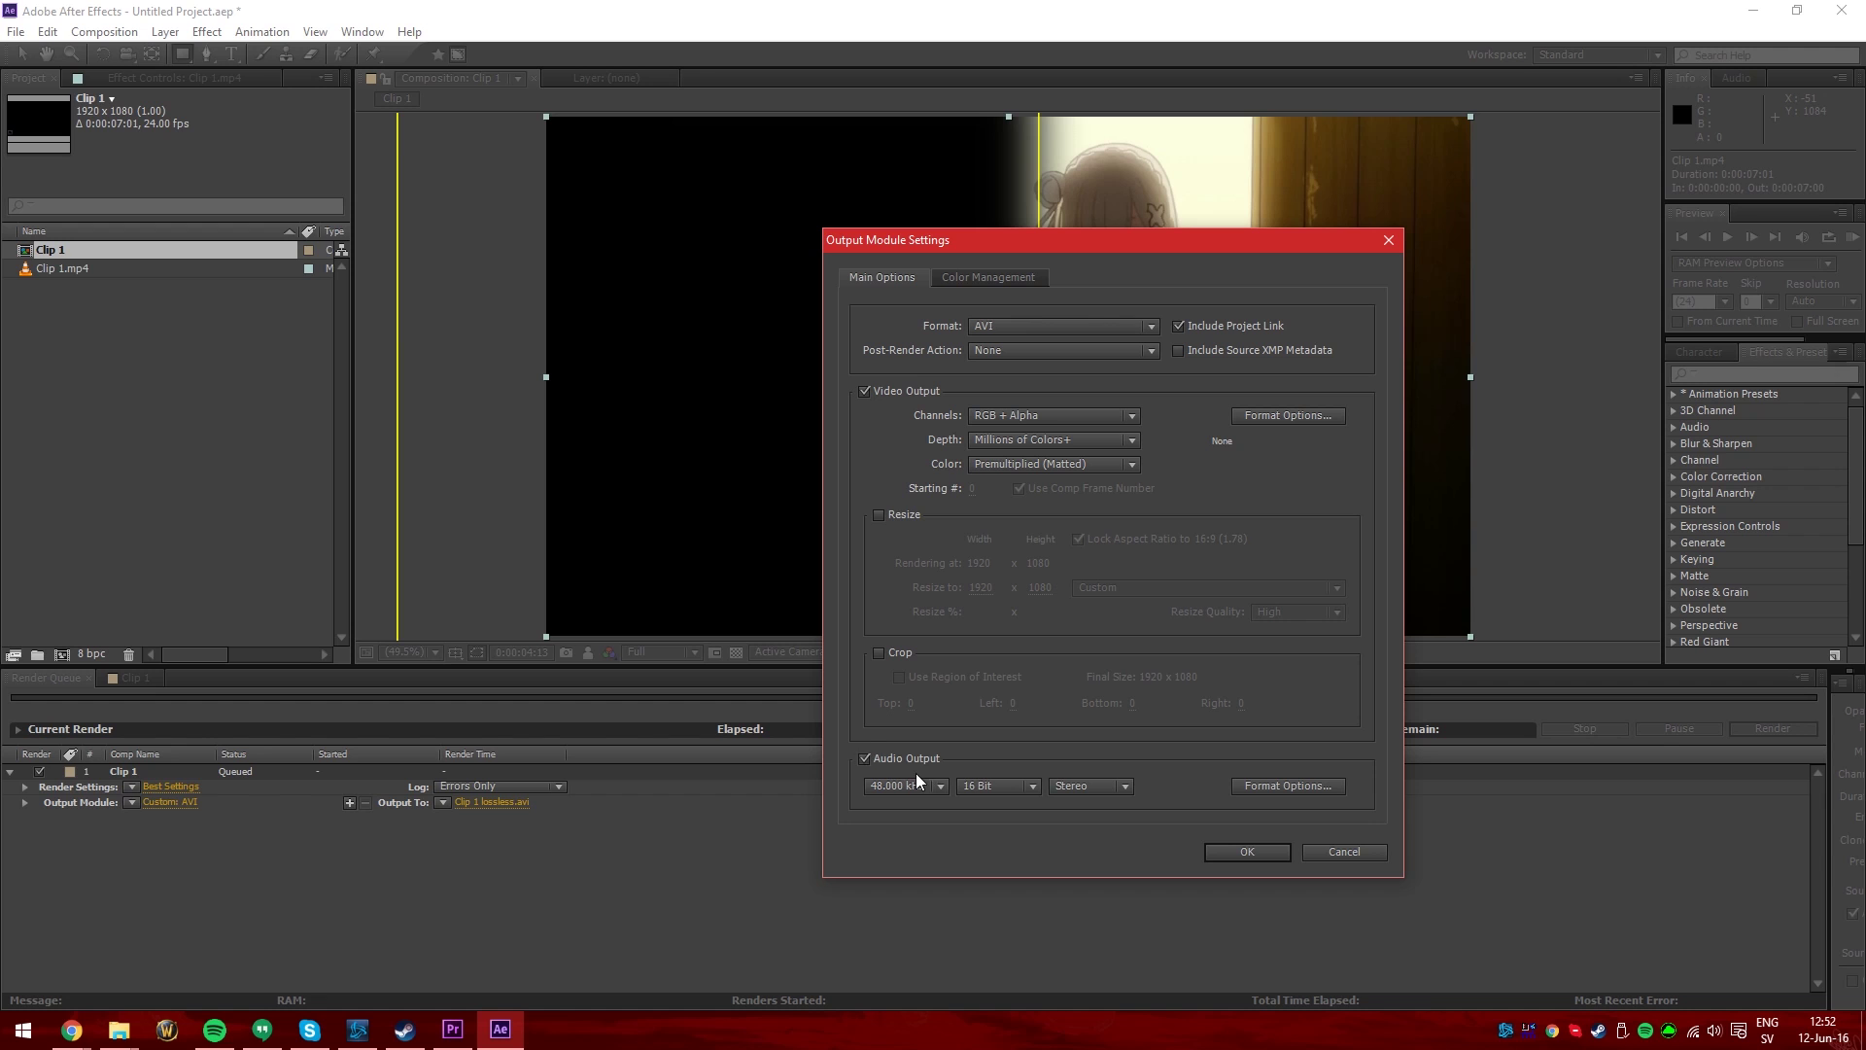
left_click(1247, 852)
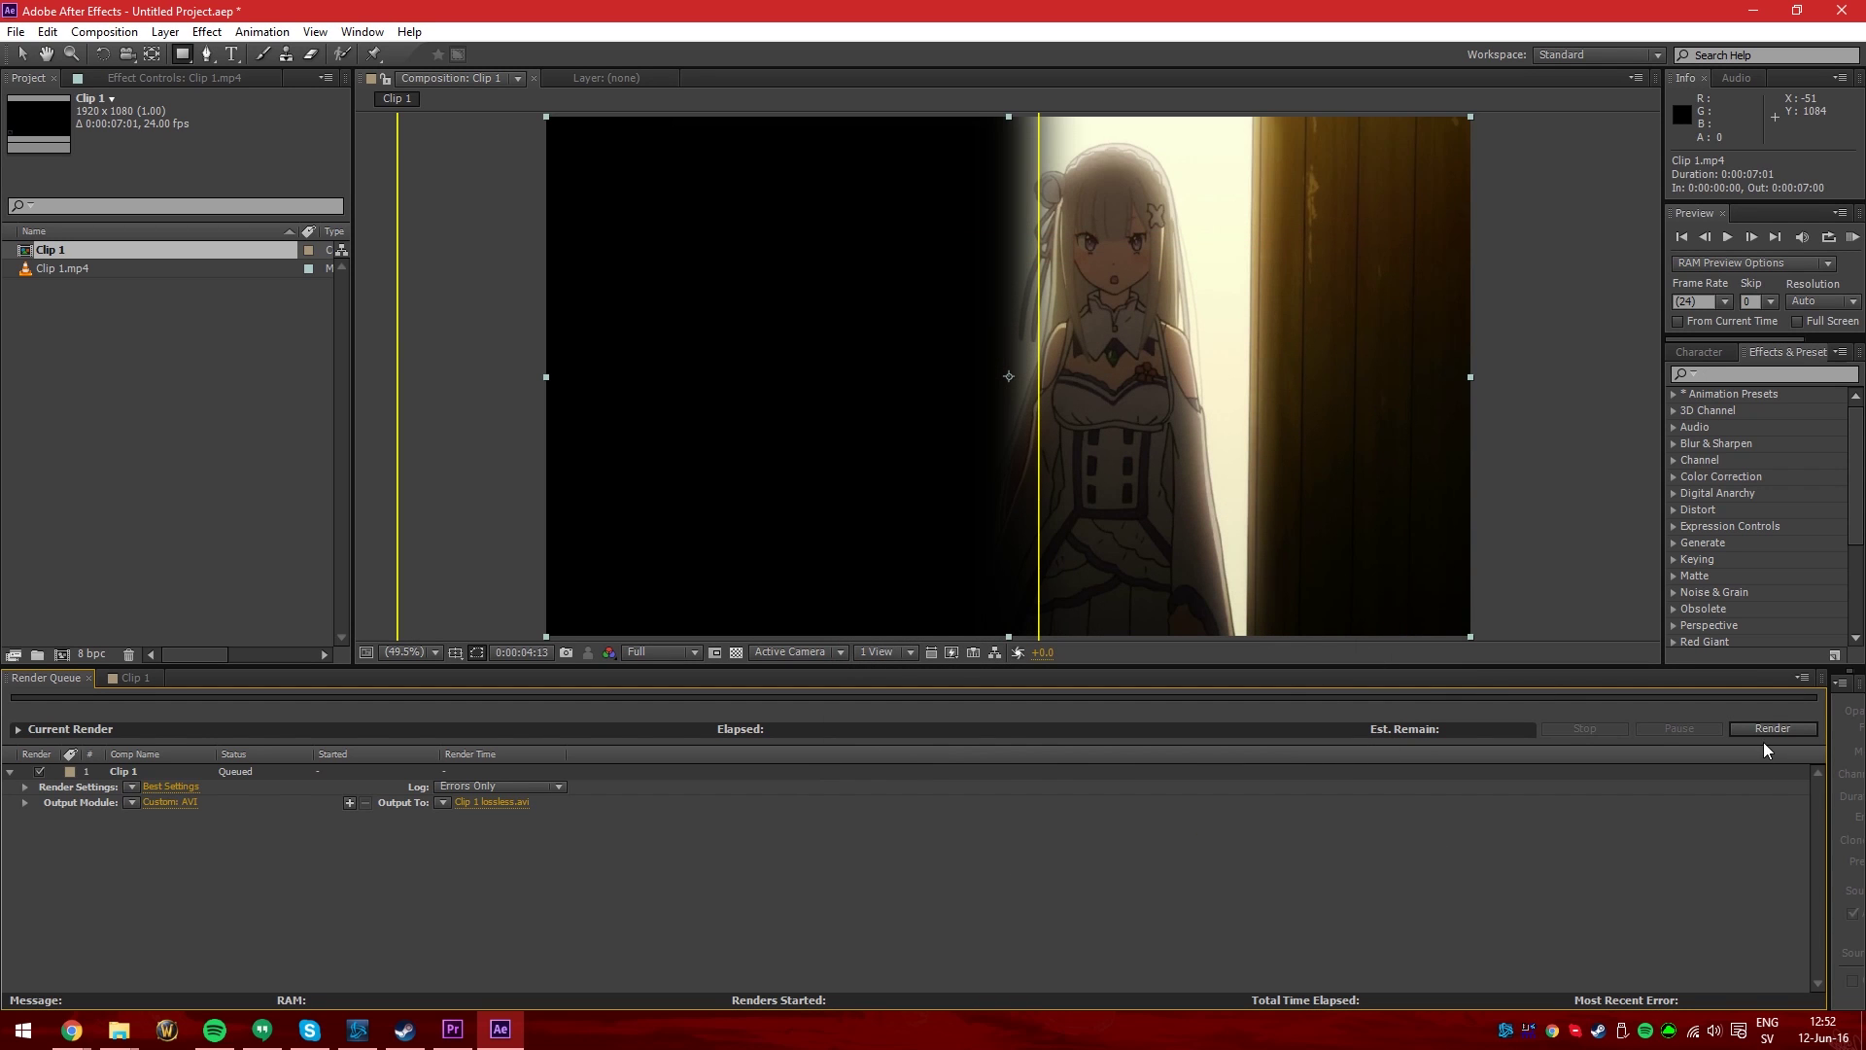
left_click(1772, 730)
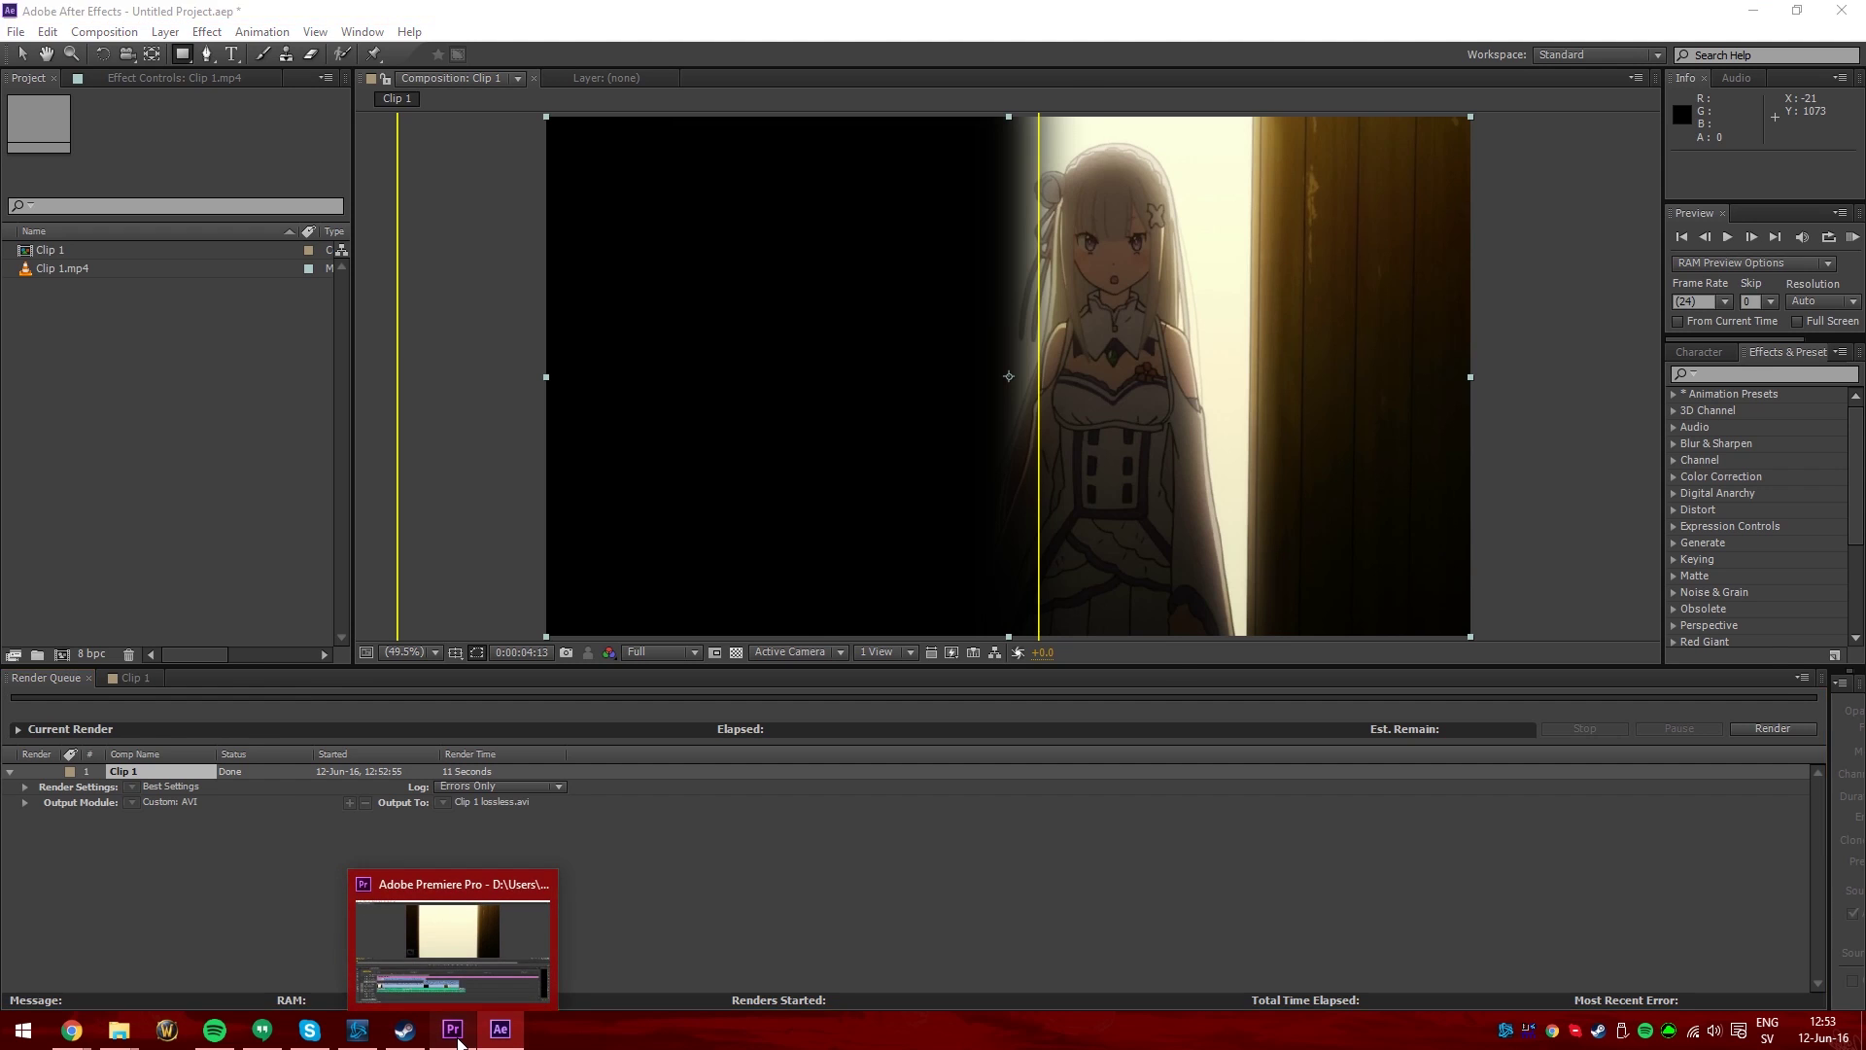
Return to Premiere Pro, then bring up the open File Explorer window thumbnails from the taskbar
left_click(455, 1035)
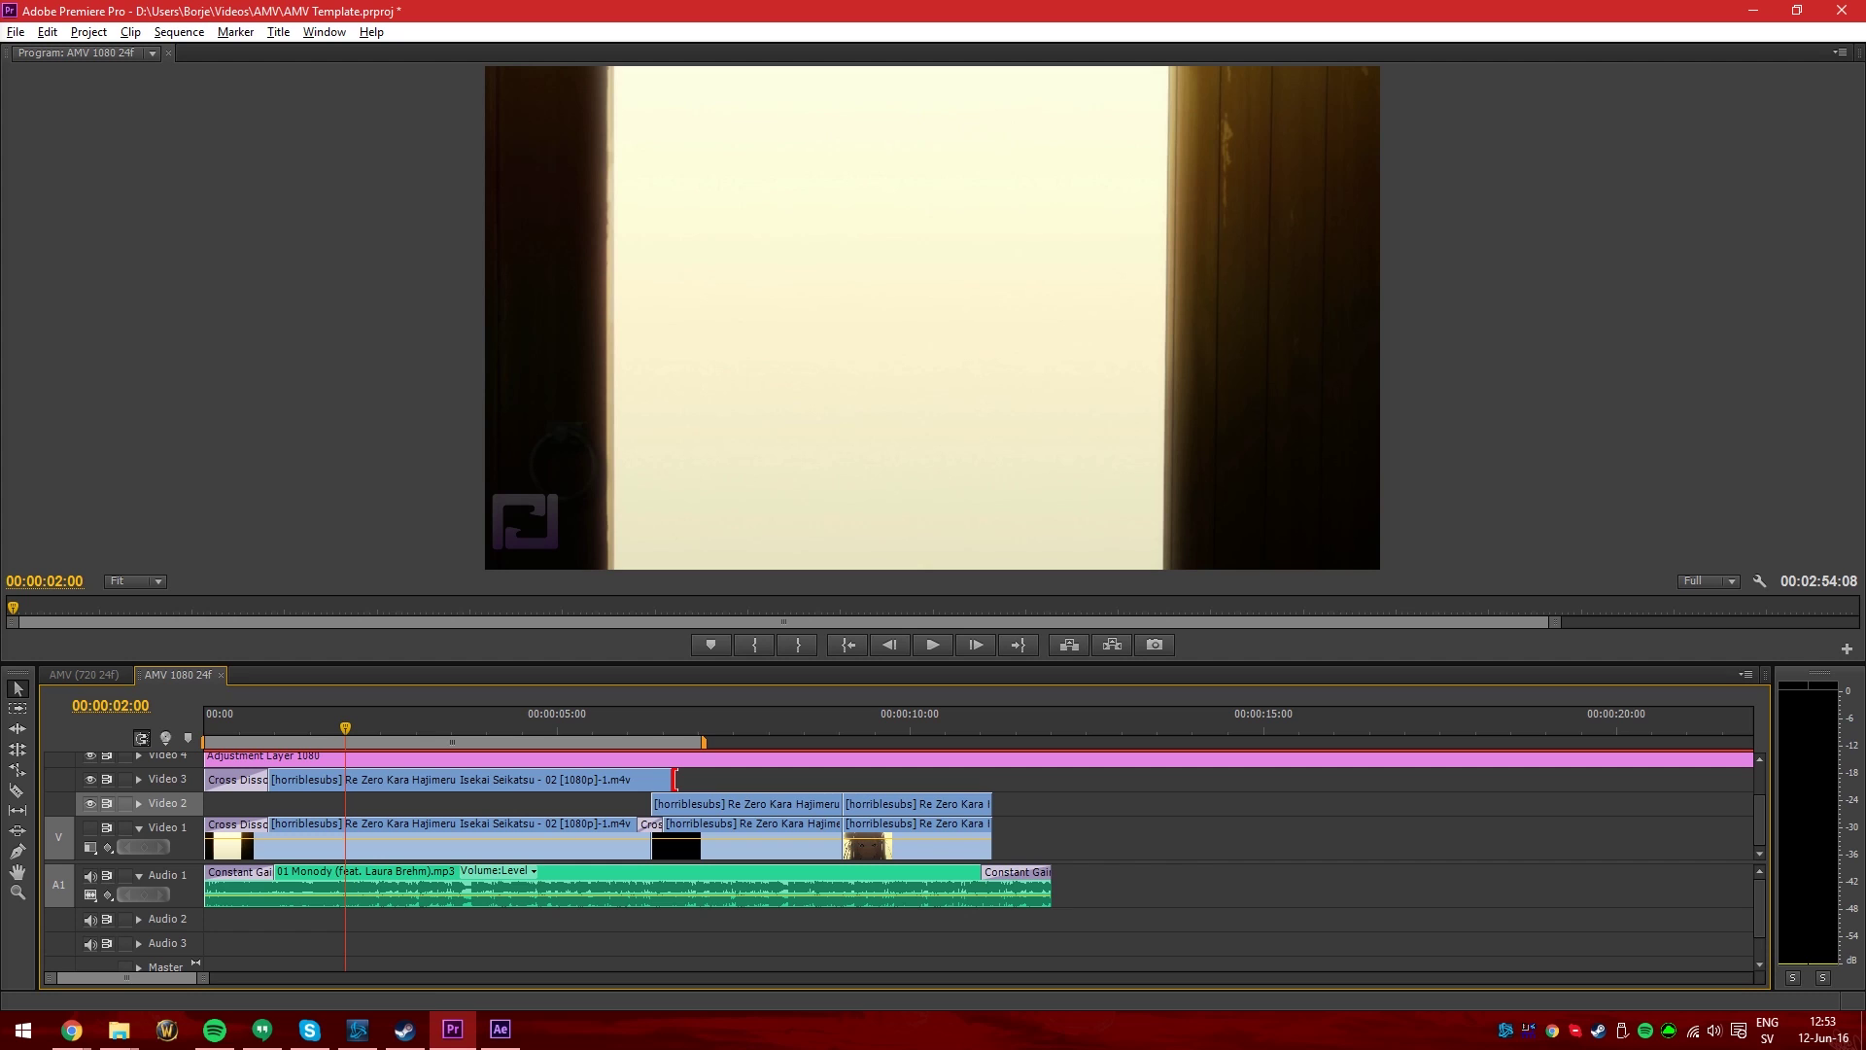
left_click_drag(78, 53, 184, 61)
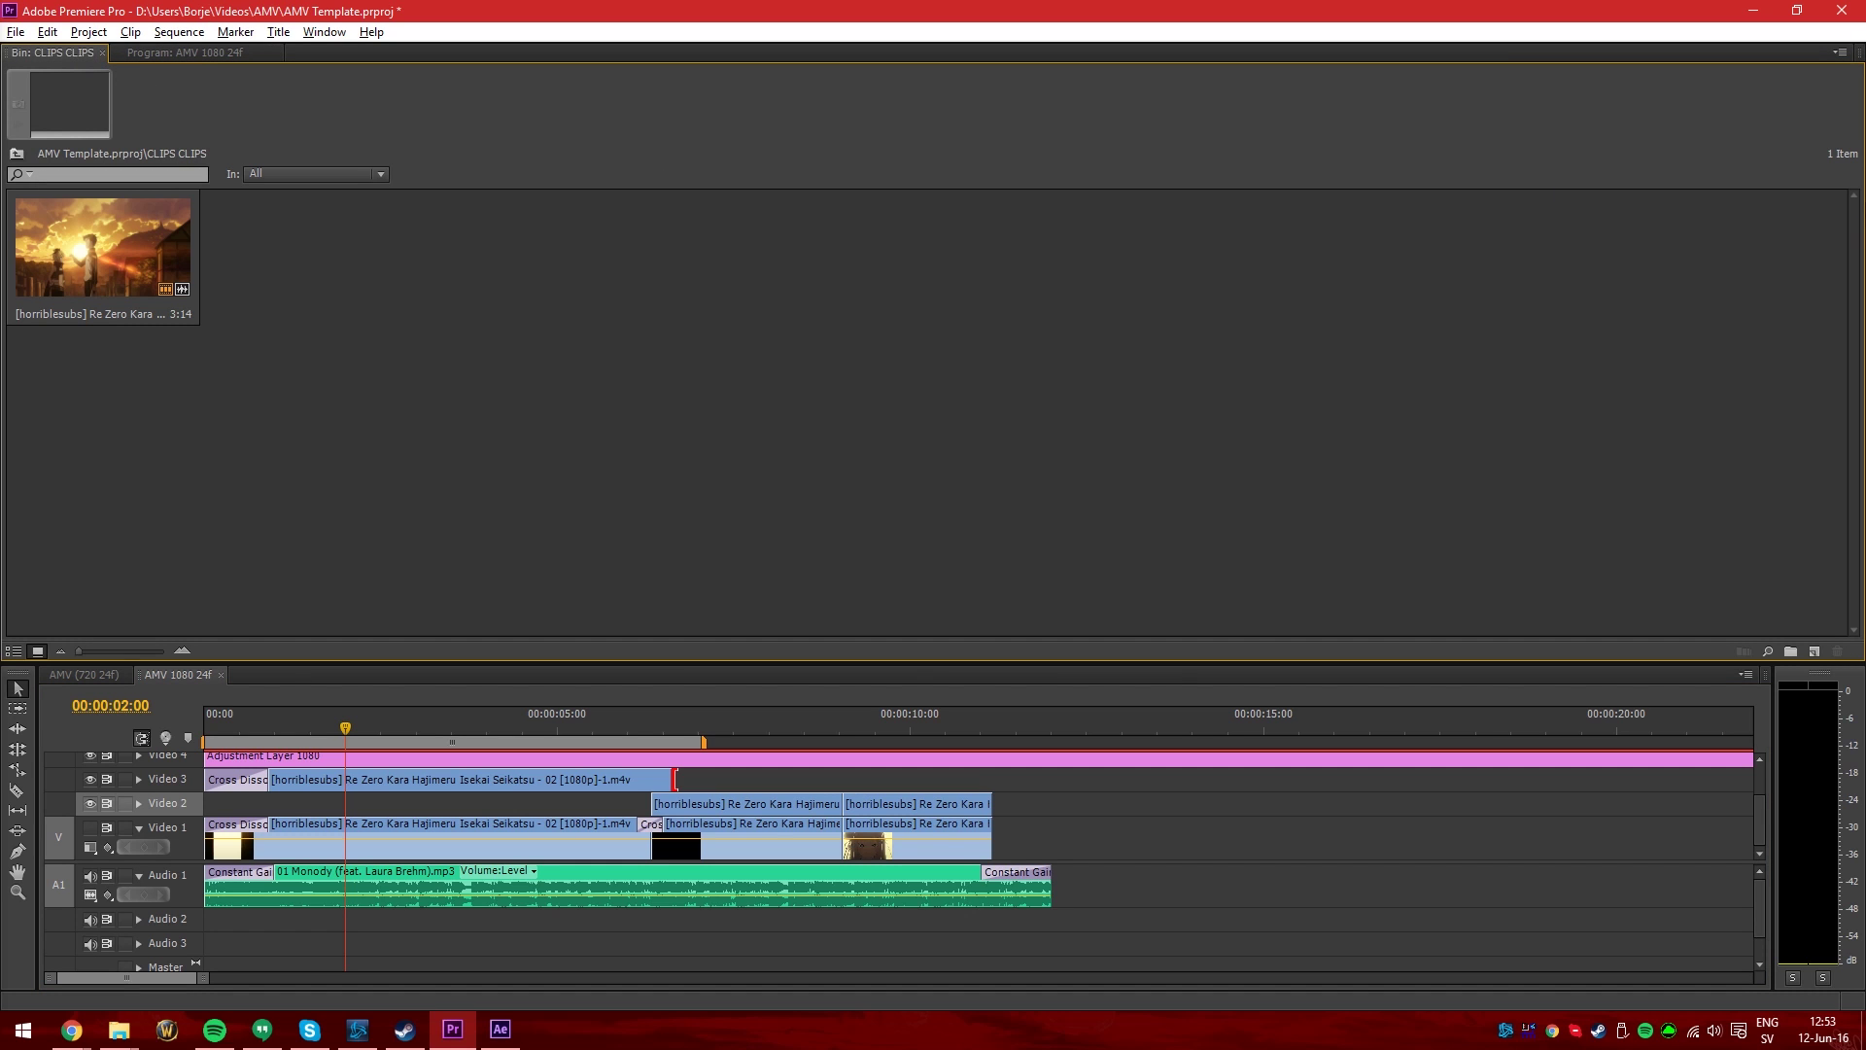
left_click(118, 1029)
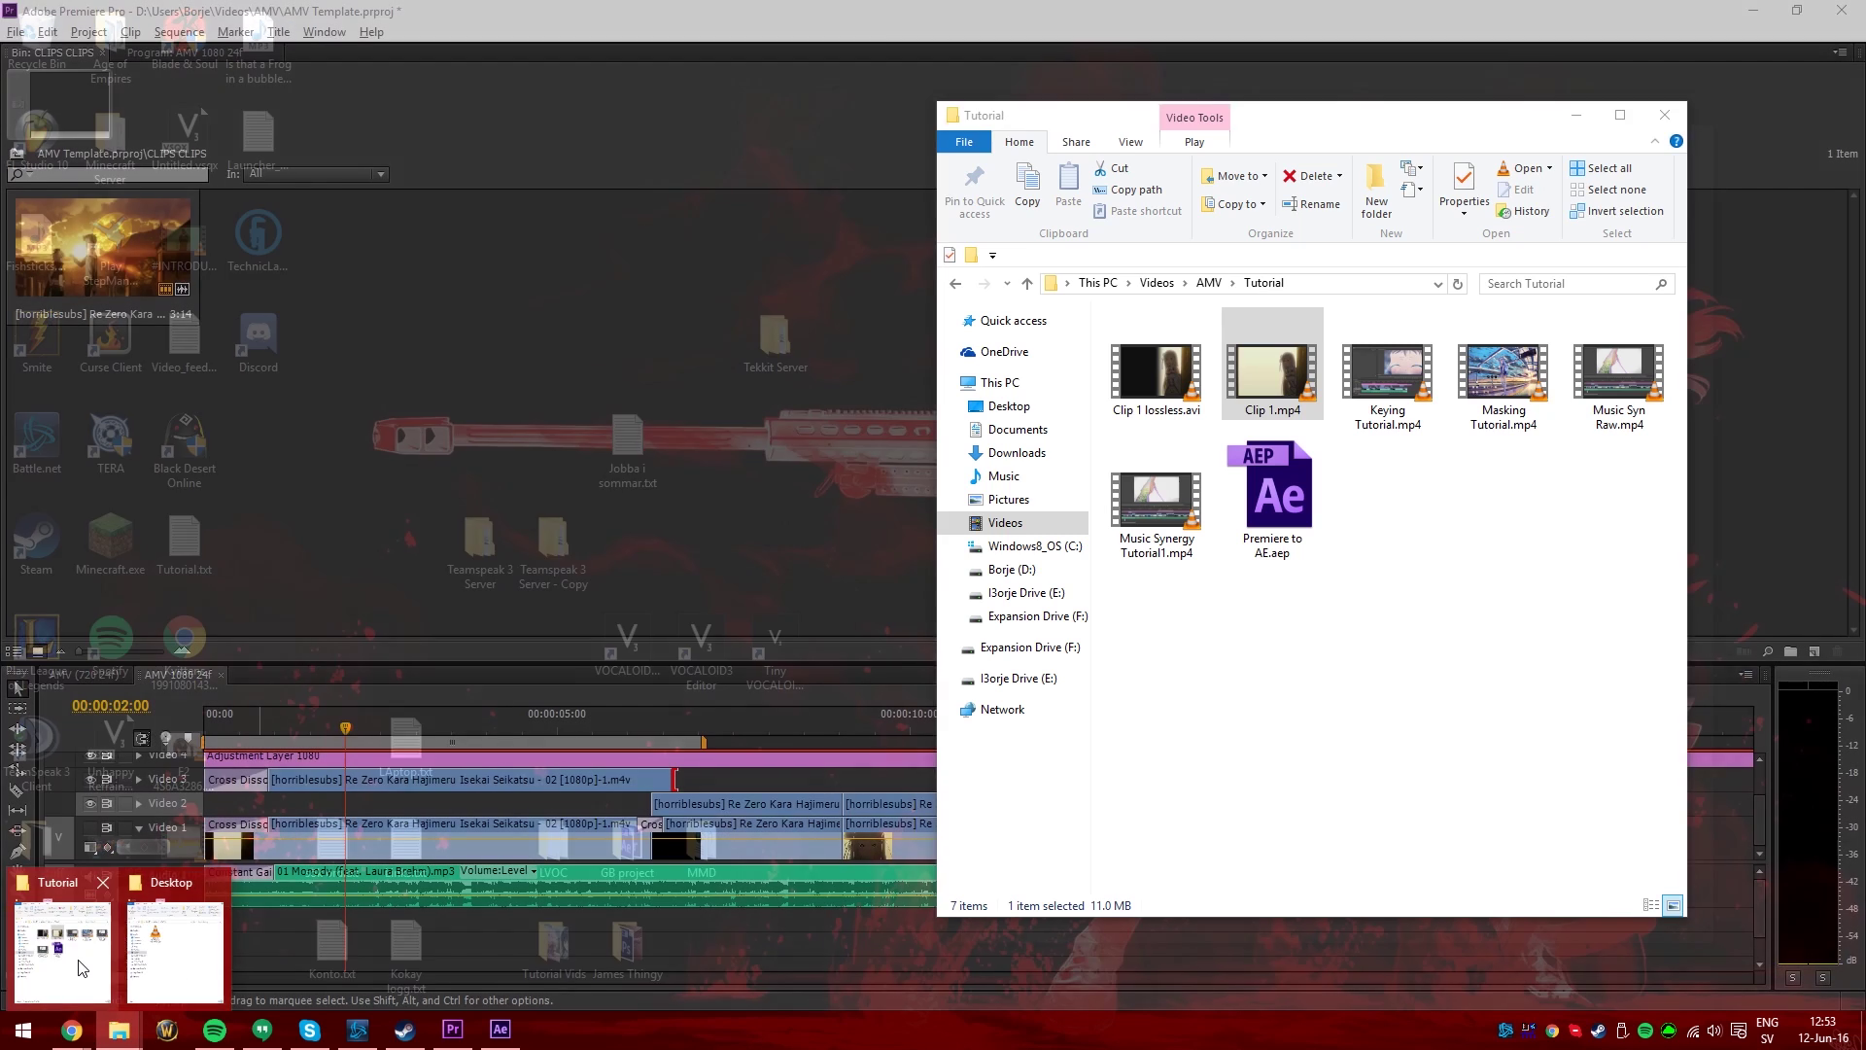
Drag Clip 1 lossless.avi from the Tutorial folder into Premiere's CLIPS bin
left_click(60, 947)
left_click(1438, 583)
left_click(1149, 360)
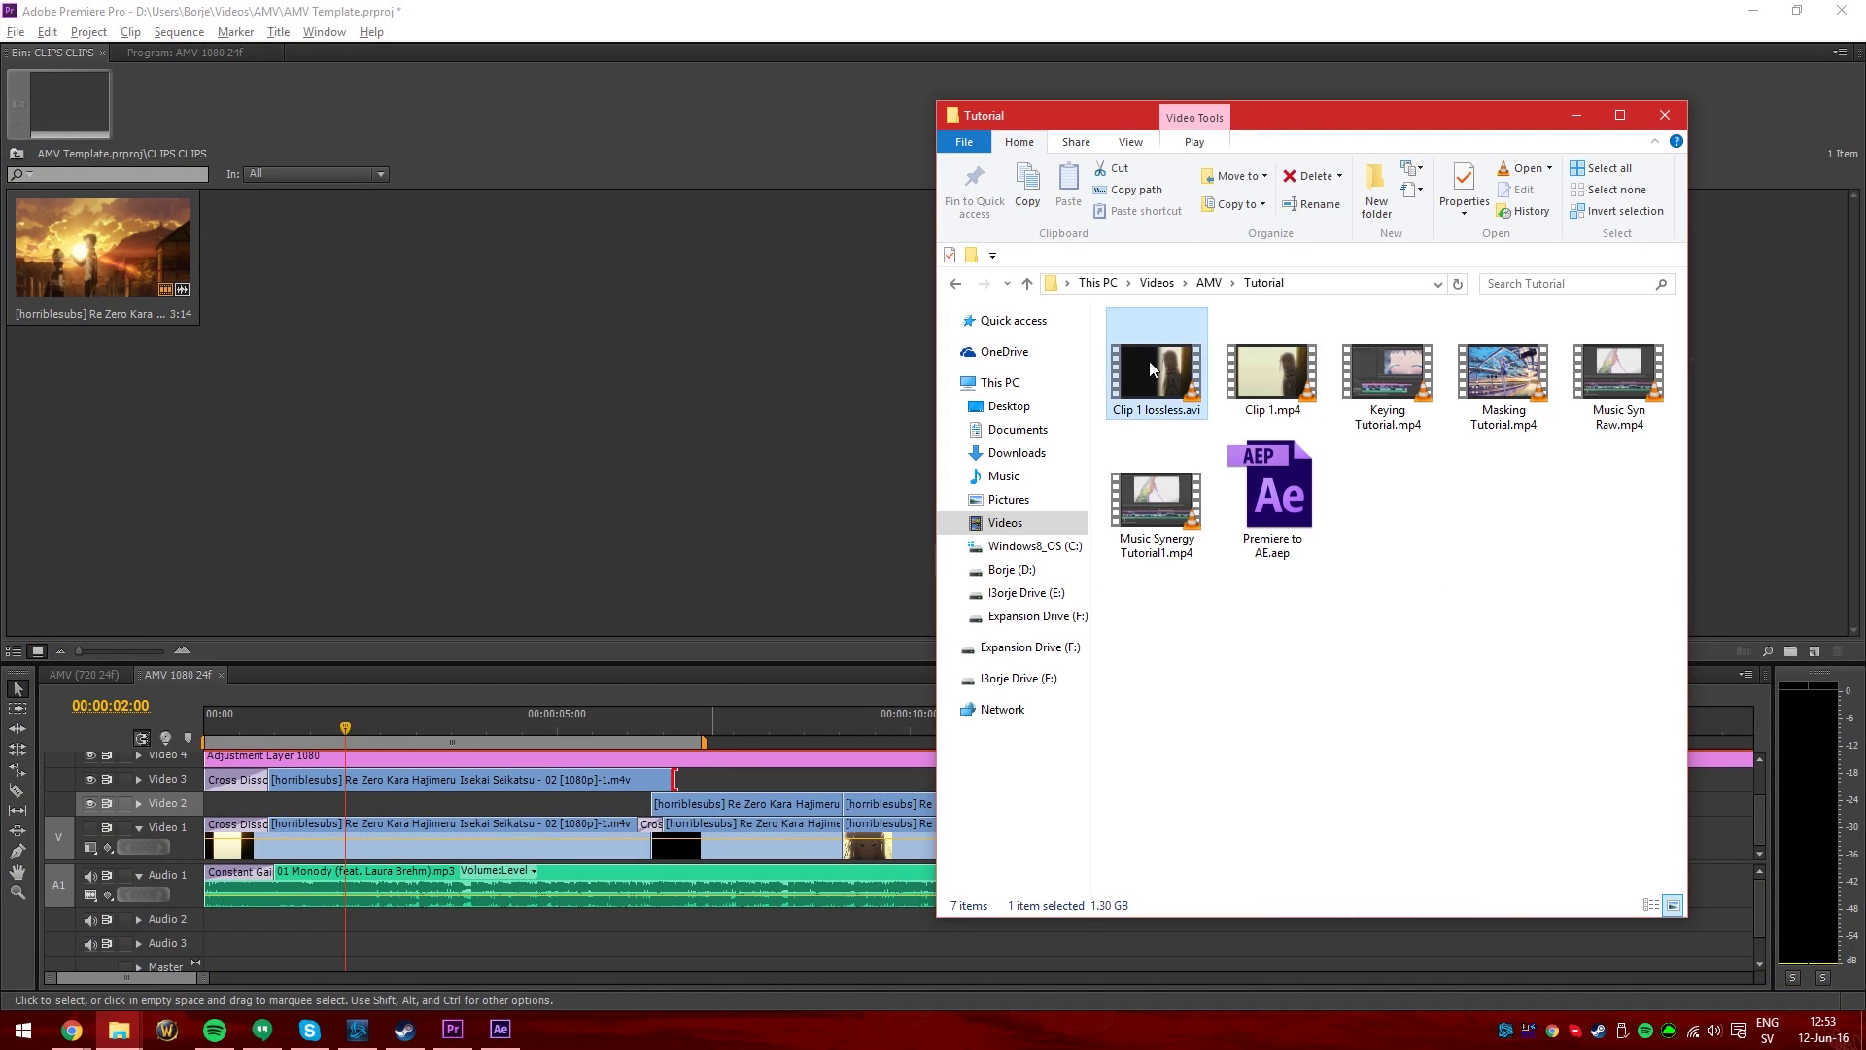
left_click_drag(1129, 370, 274, 392)
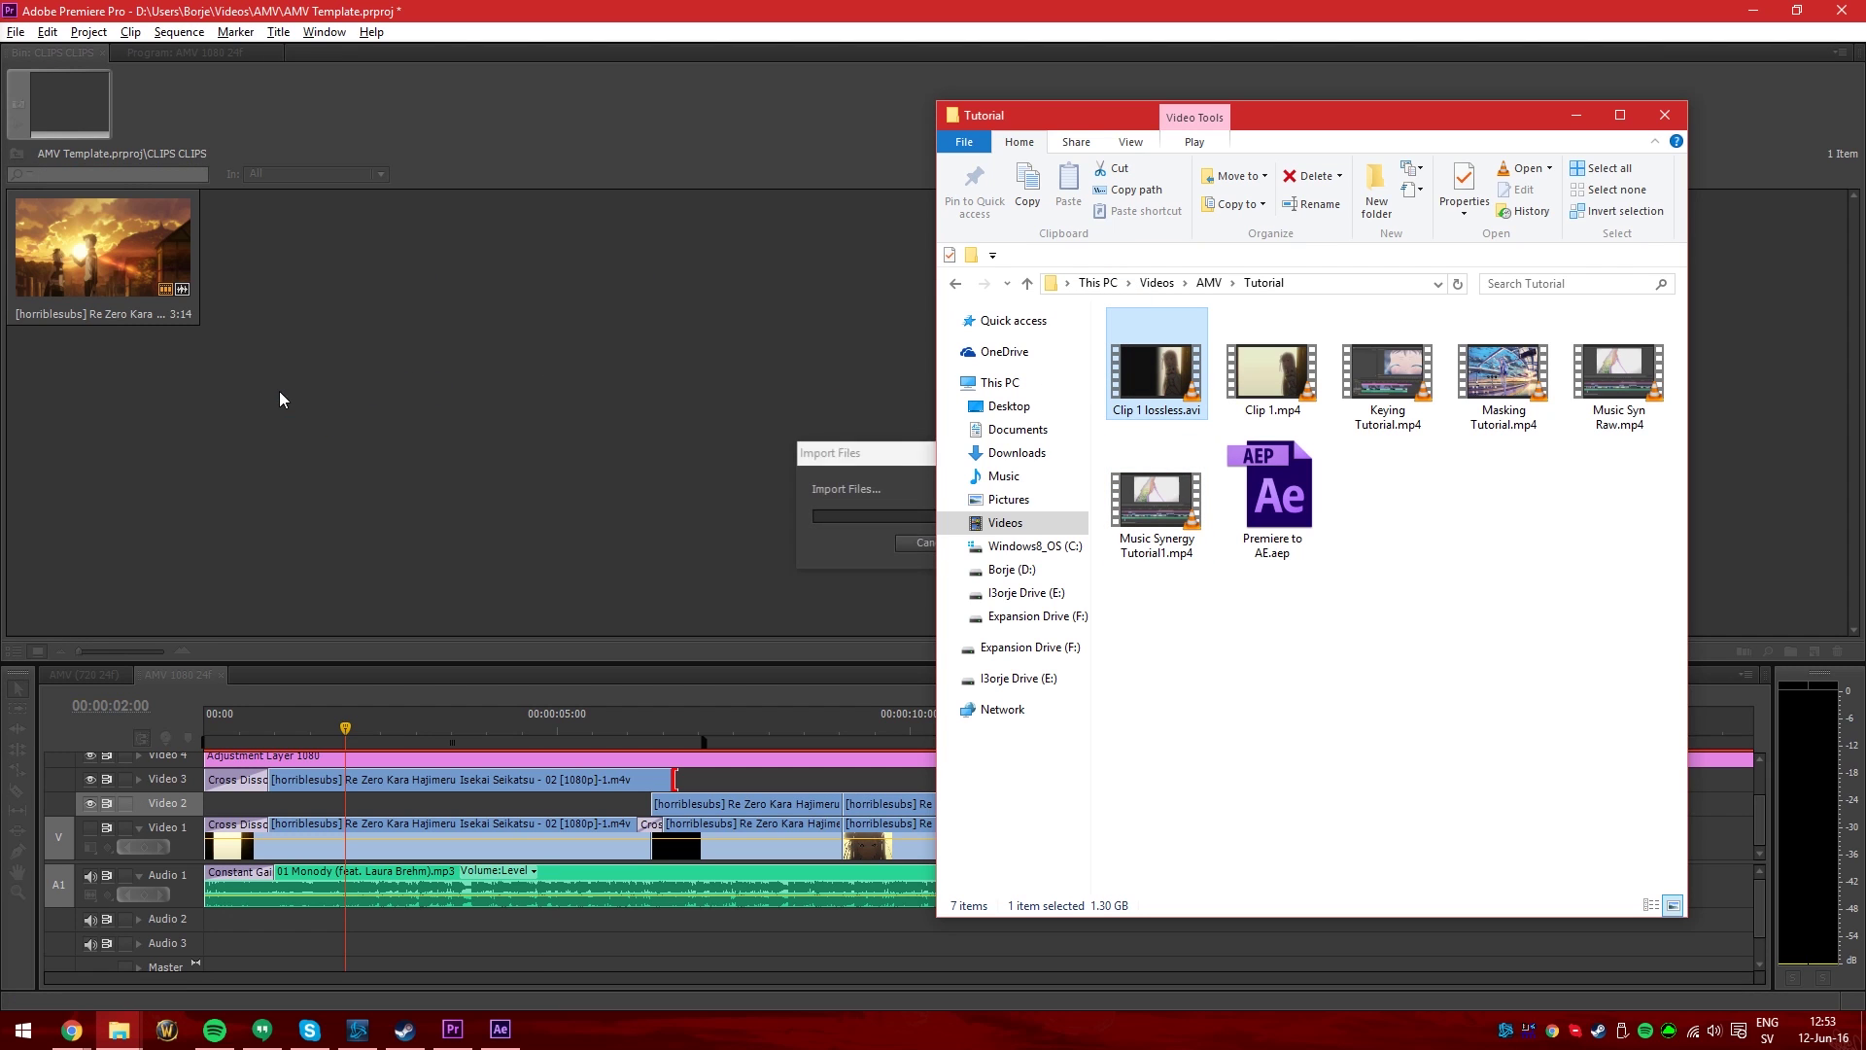
left_click(533, 418)
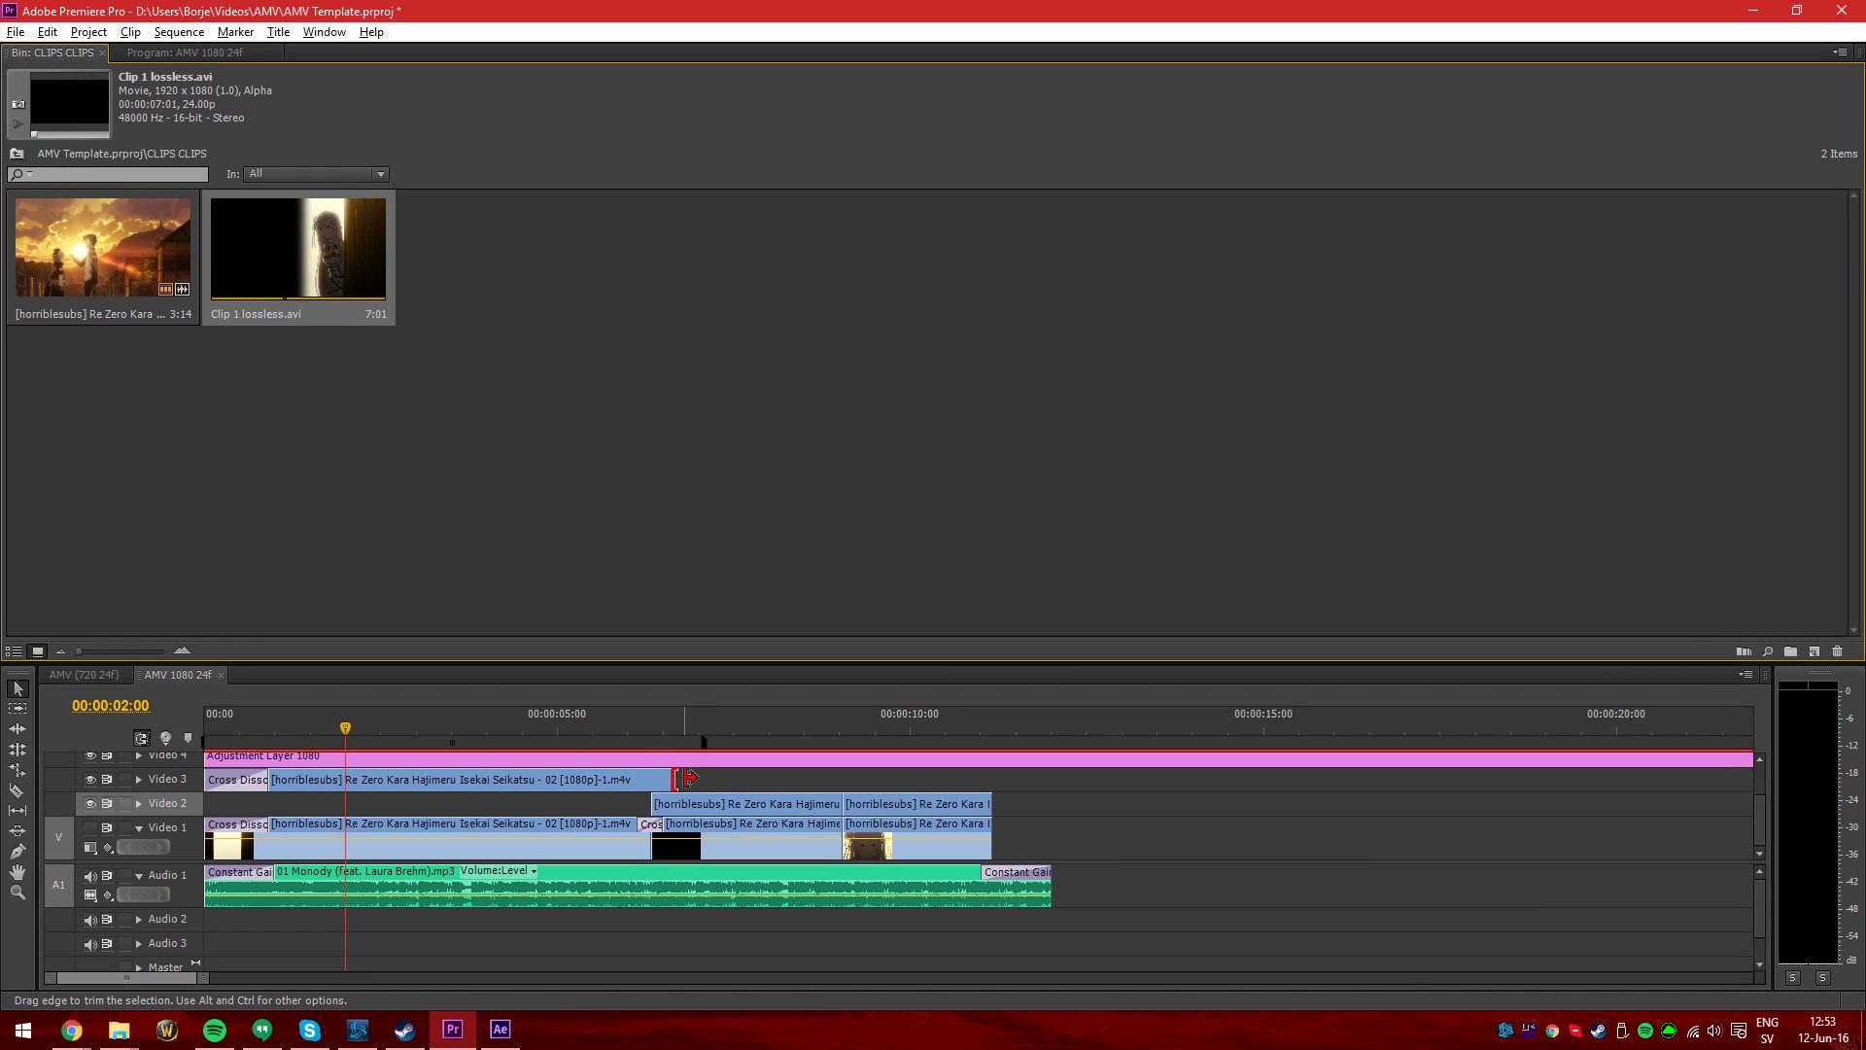
Shorten the Video 3 clip's end, place Clip 1 lossless.avi on Video 3 and Audio 3, and preview
left_click_drag(687, 777, 613, 807)
left_click_drag(299, 245, 180, 777)
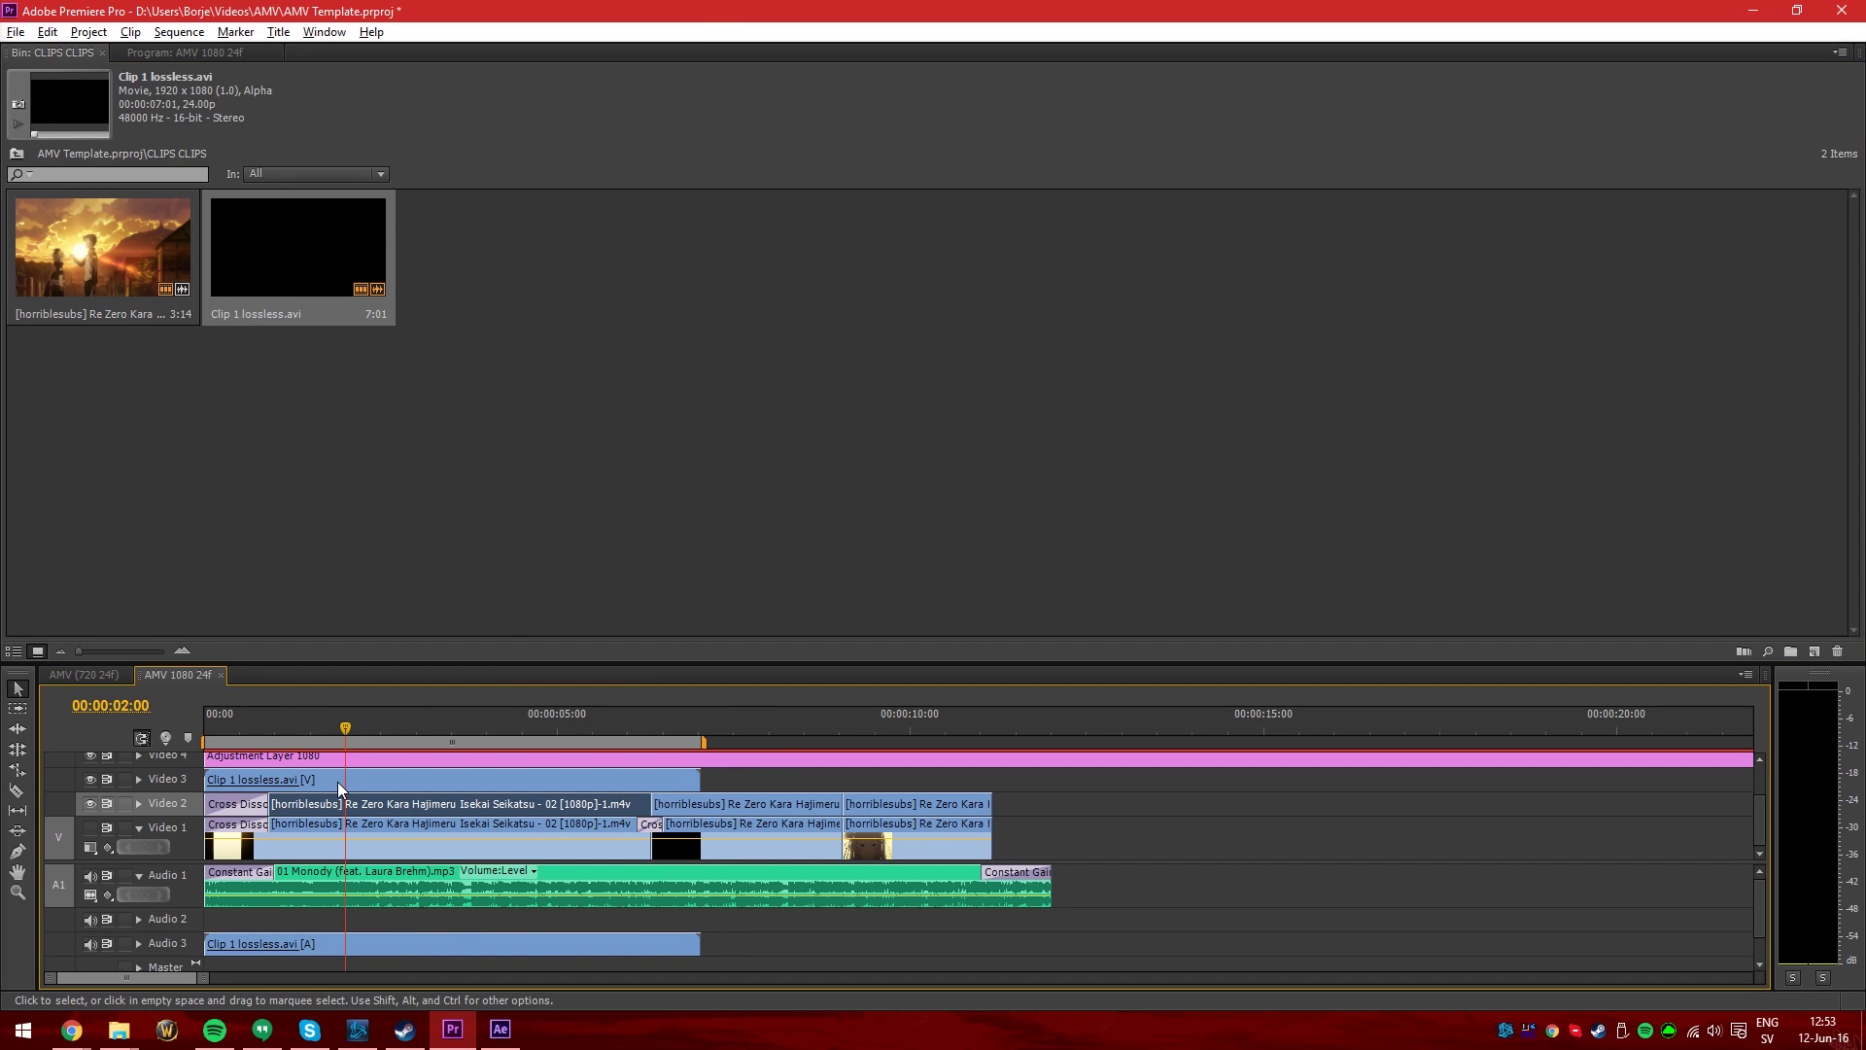
left_click_drag(282, 719, 175, 723)
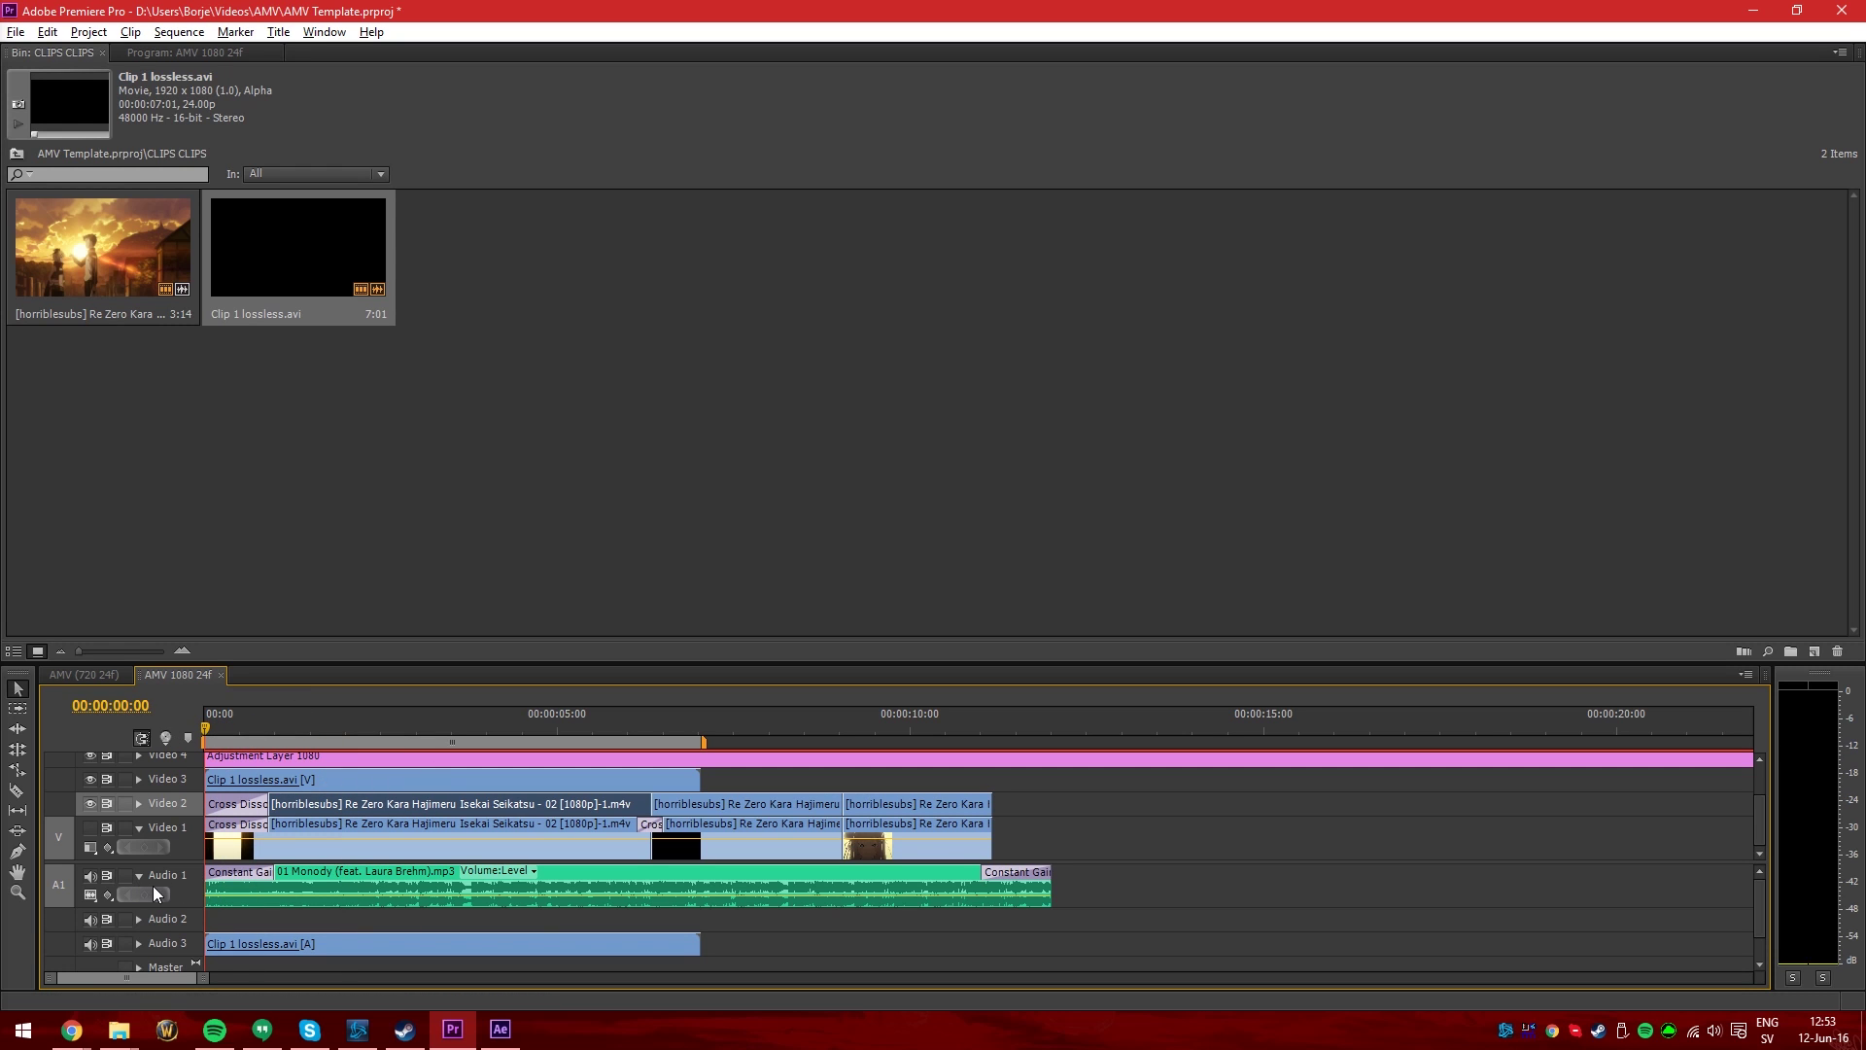
key("space")
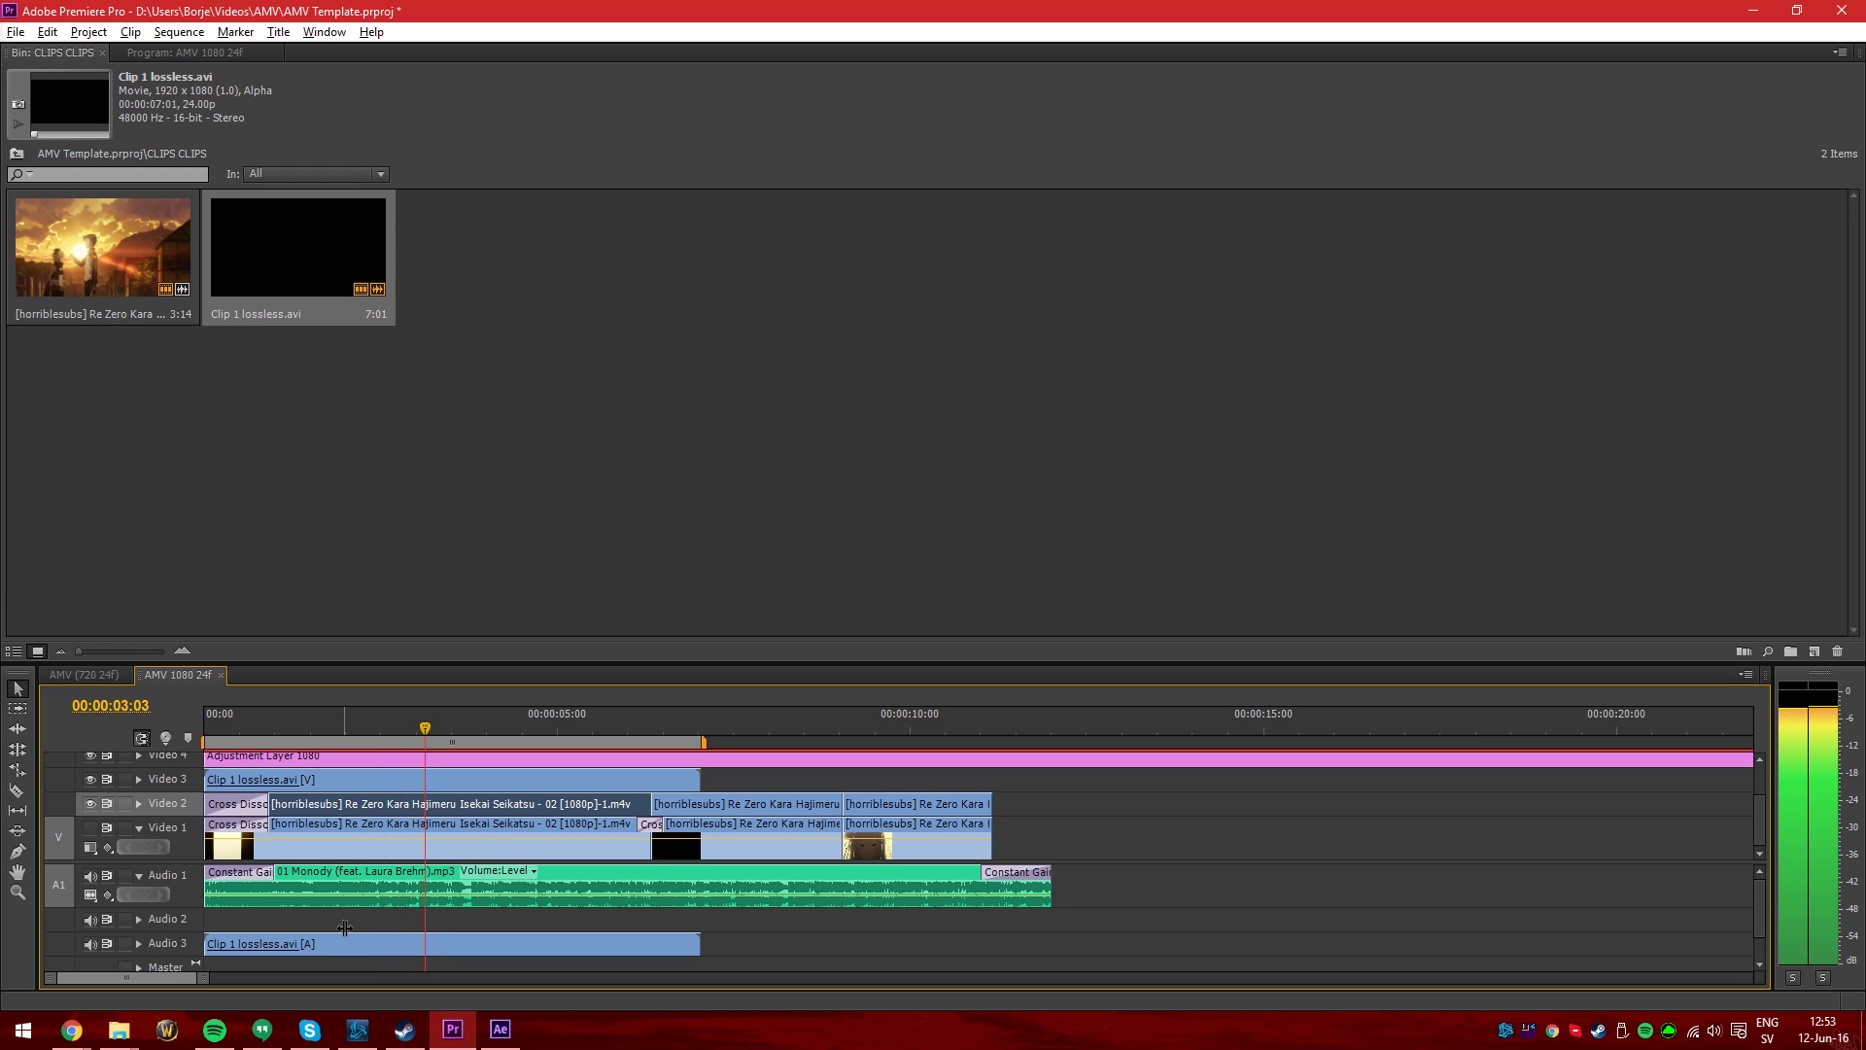
key("space")
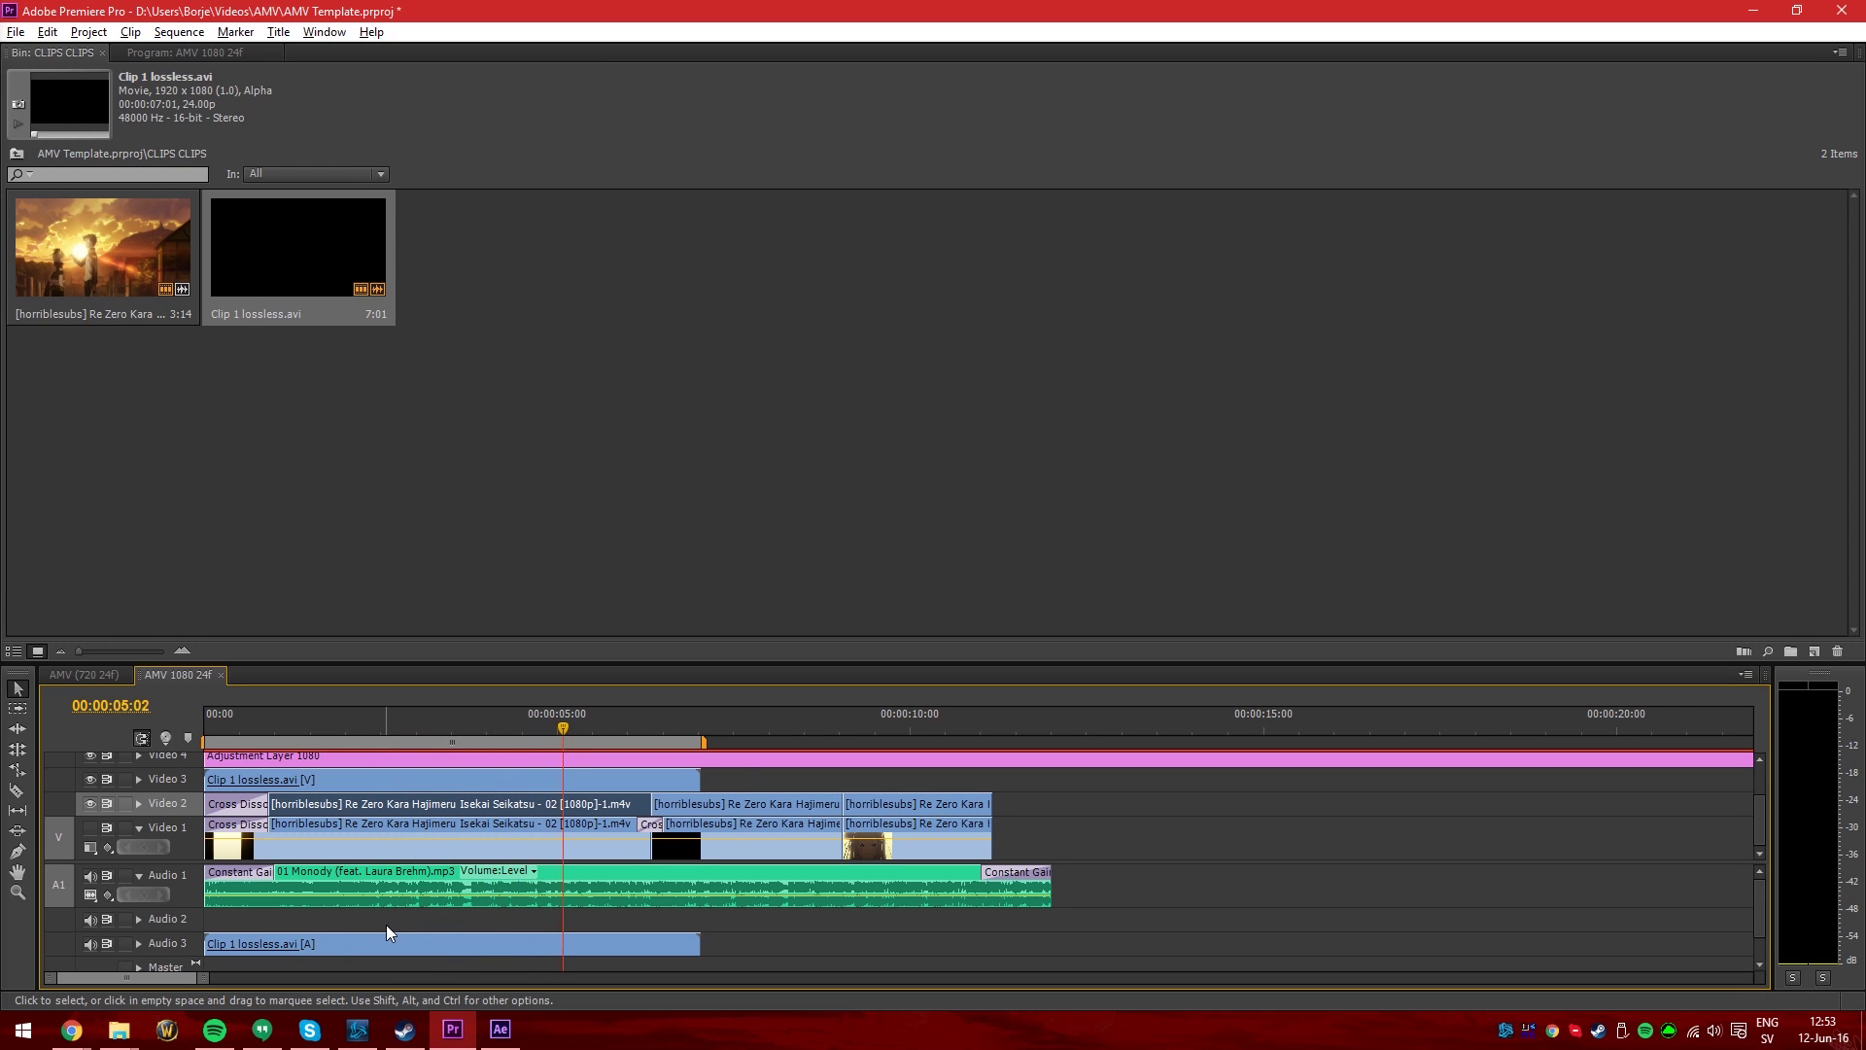
key("equal")
key("equal")
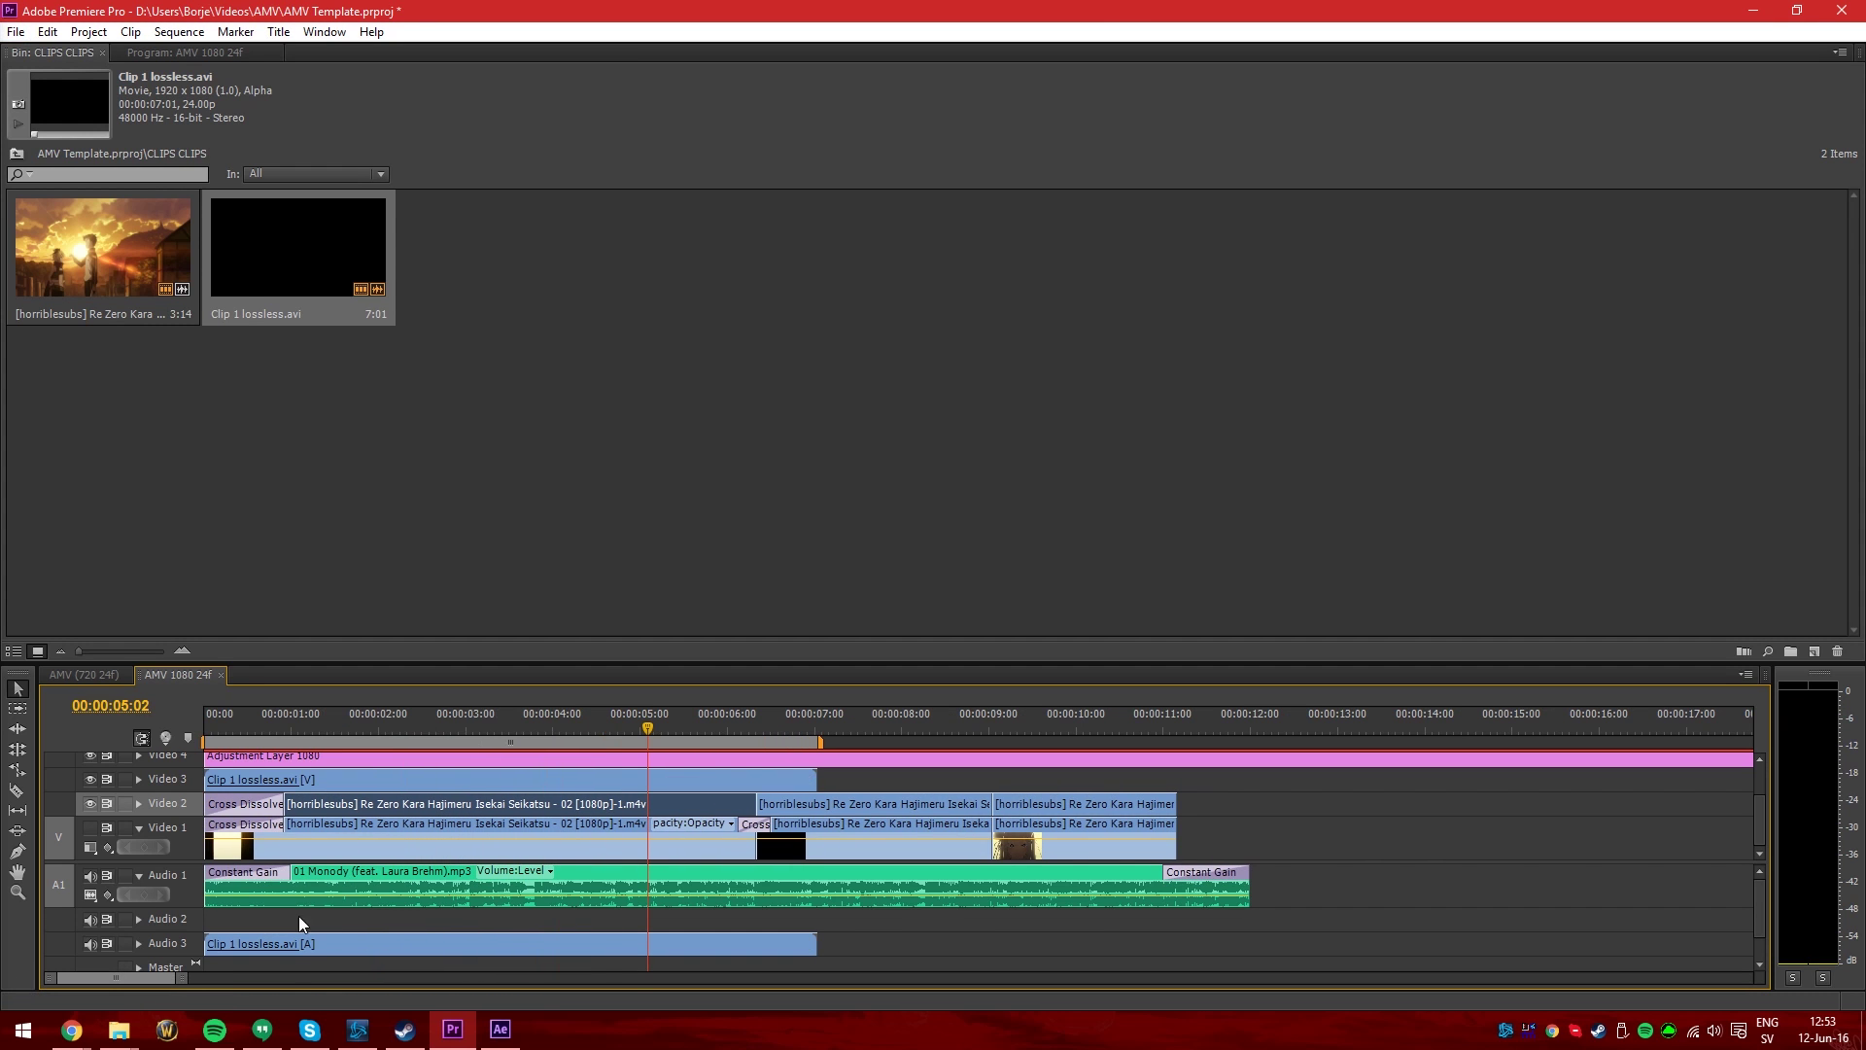
Delete the Re Zero clips on Video 2
left_click(792, 782)
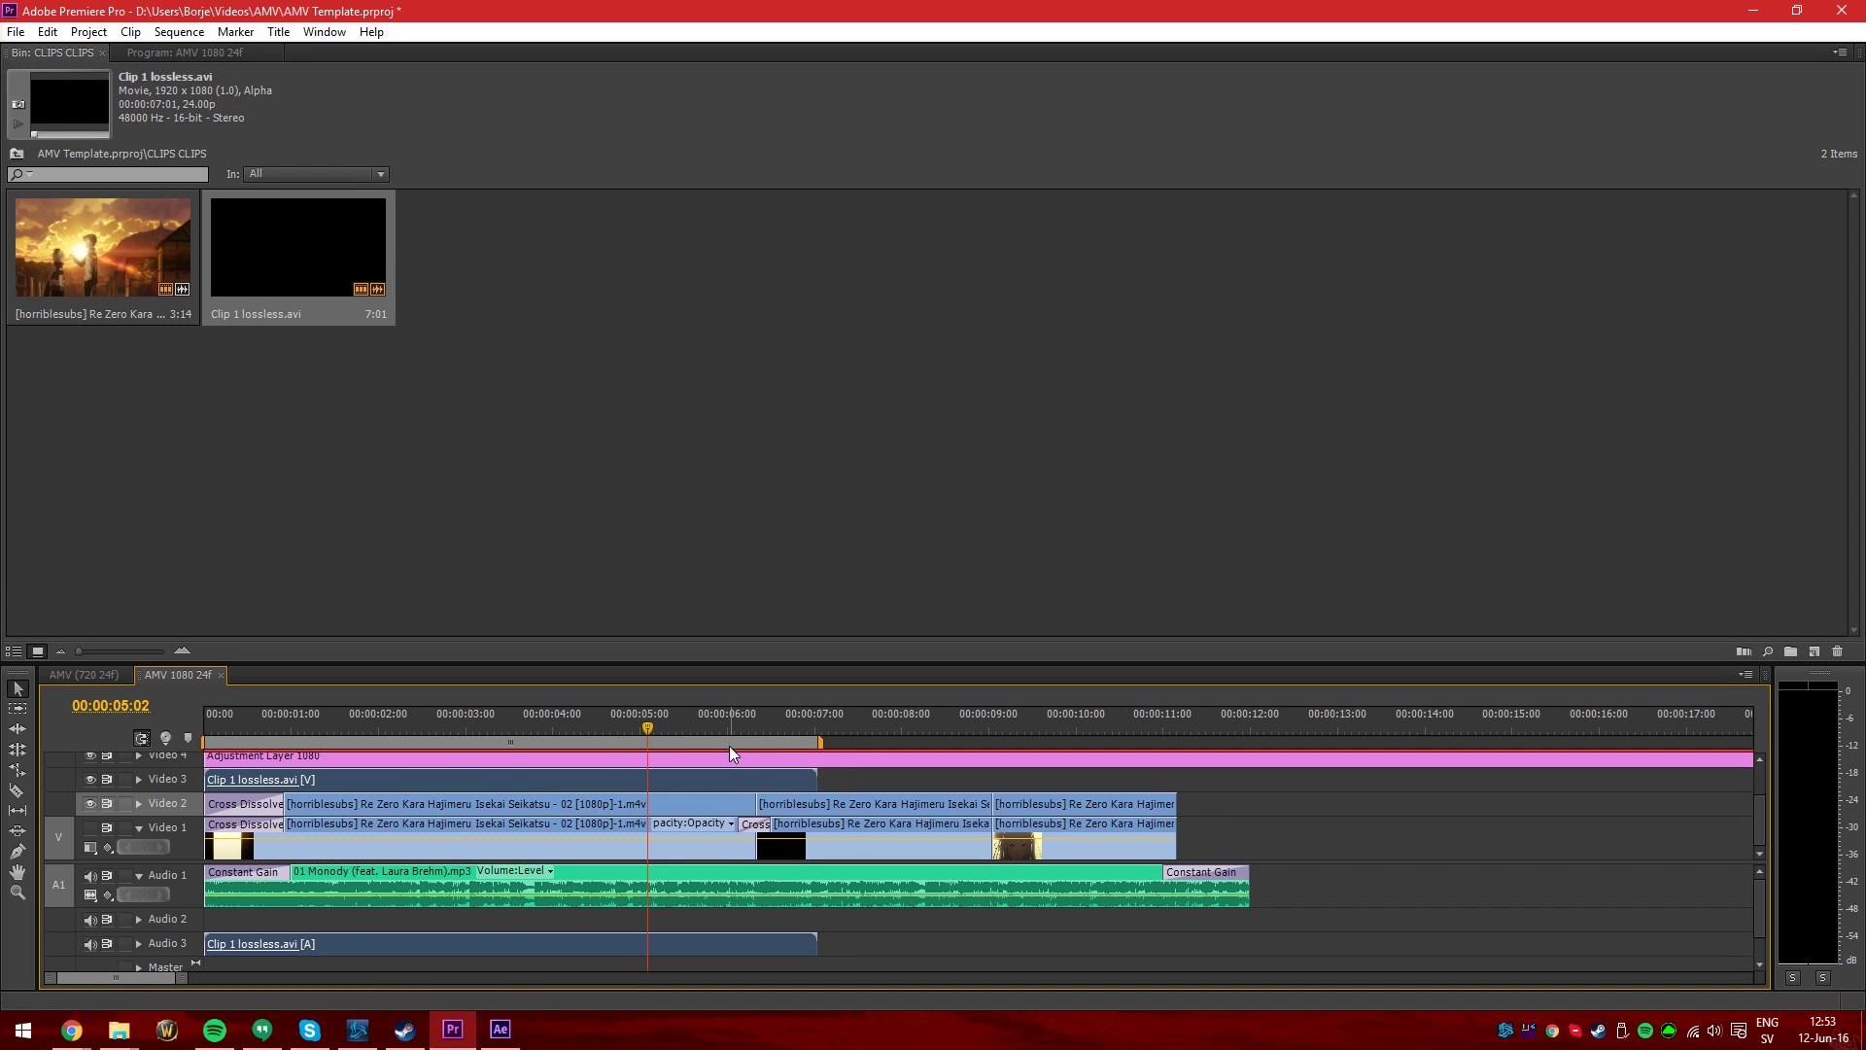
left_click(731, 808)
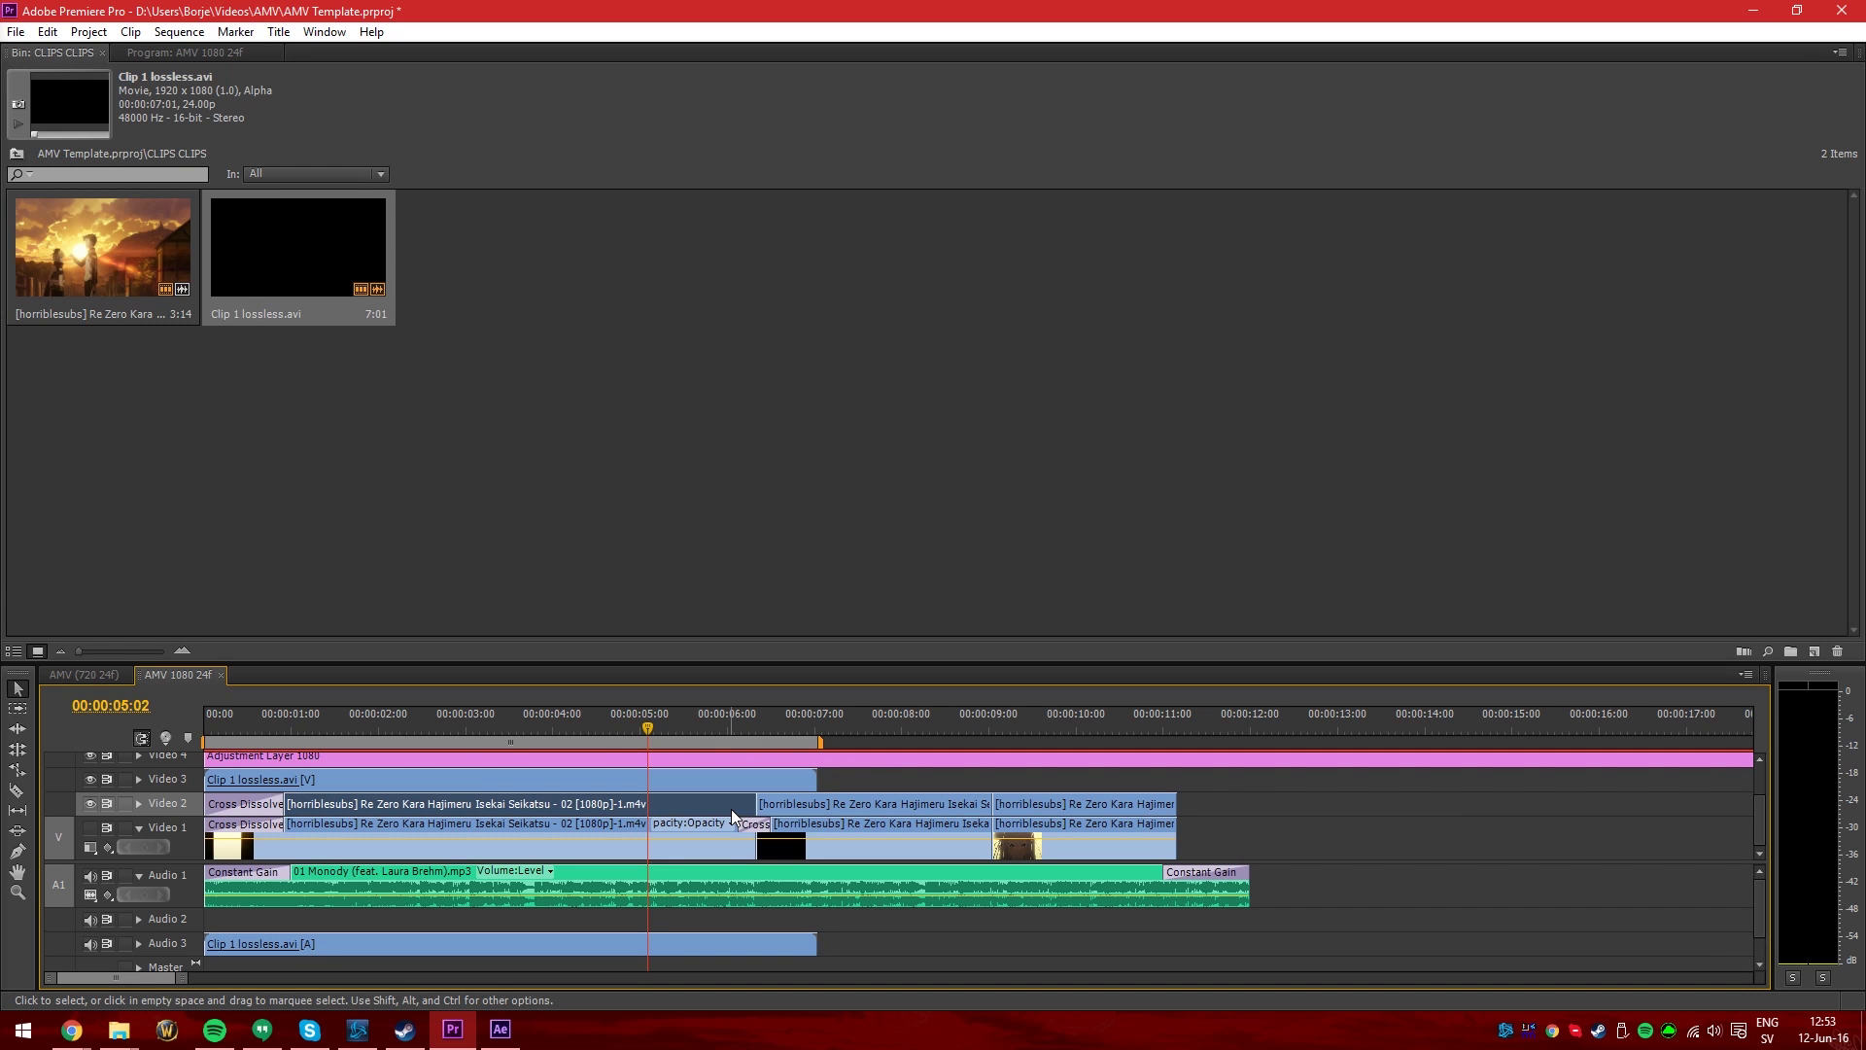
left_click(804, 810)
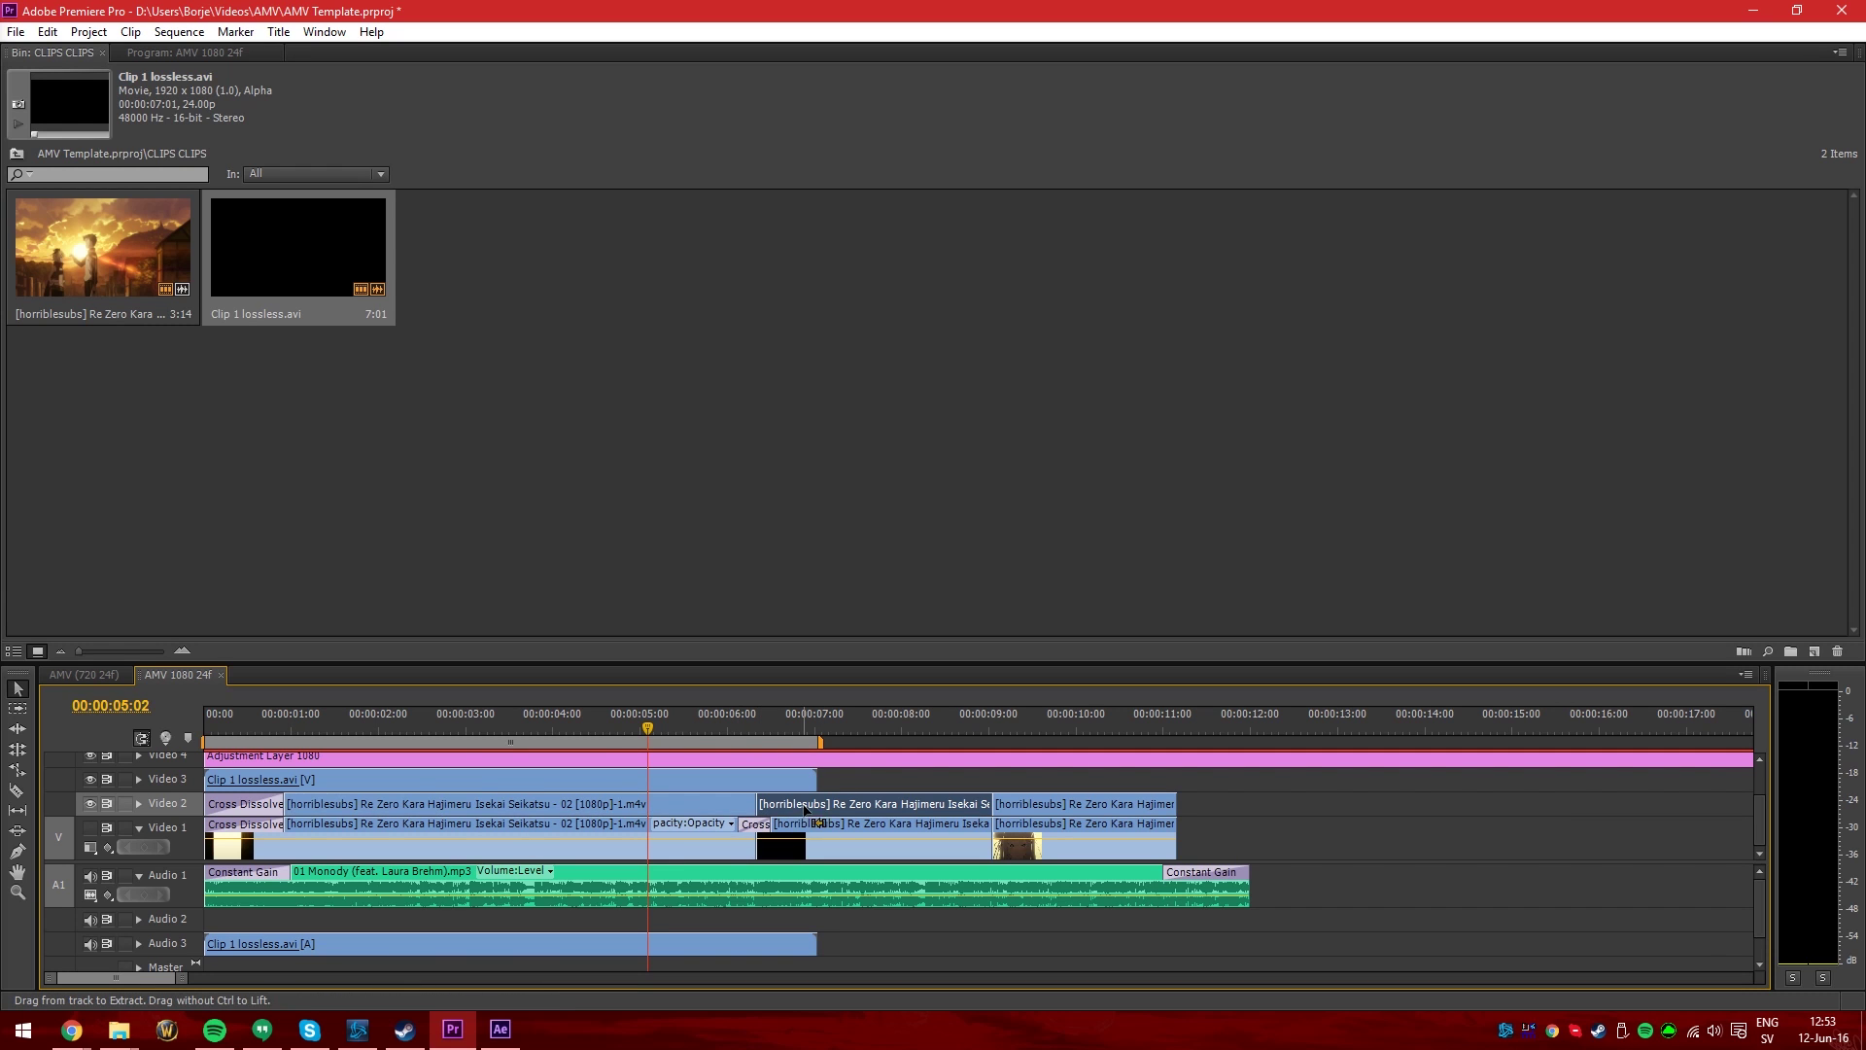
left_click(719, 808)
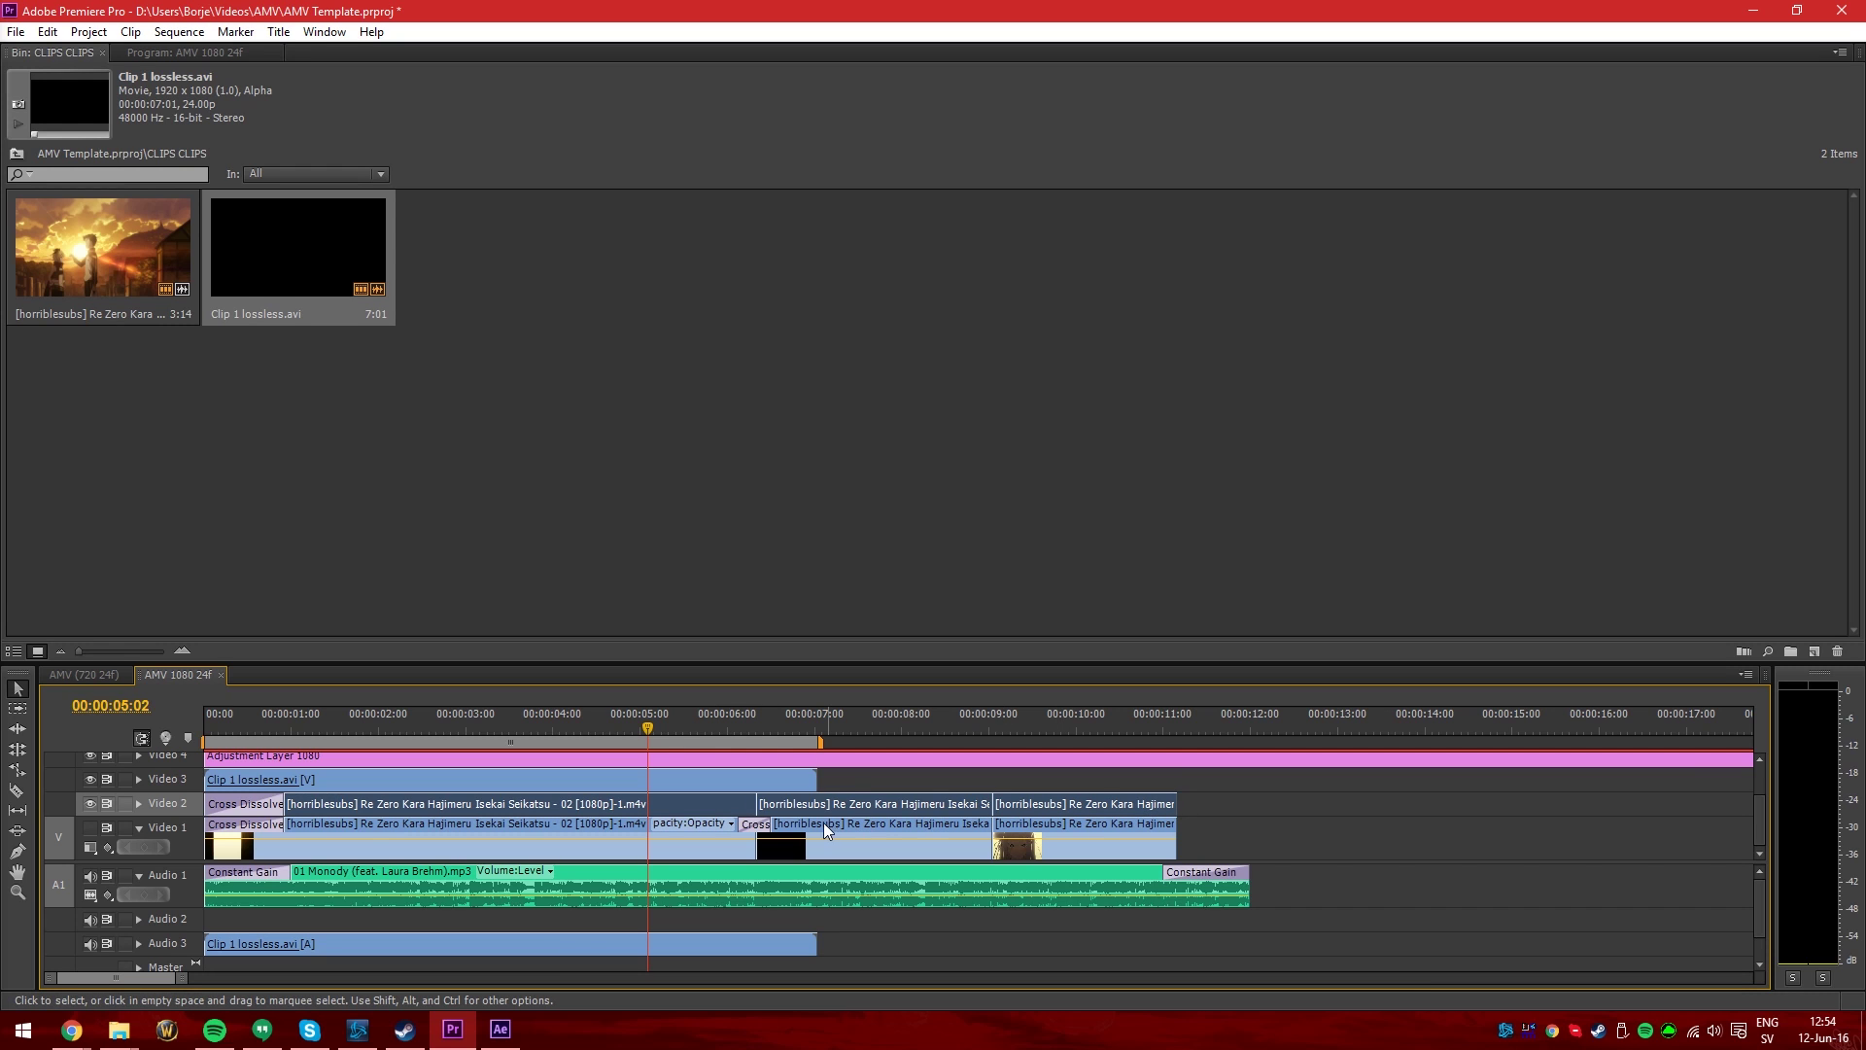
key("Delete")
Move Clip 1 lossless.avi down to Video 2 and show the Program monitor
left_click_drag(327, 780, 323, 804)
left_click(302, 731)
left_click(204, 53)
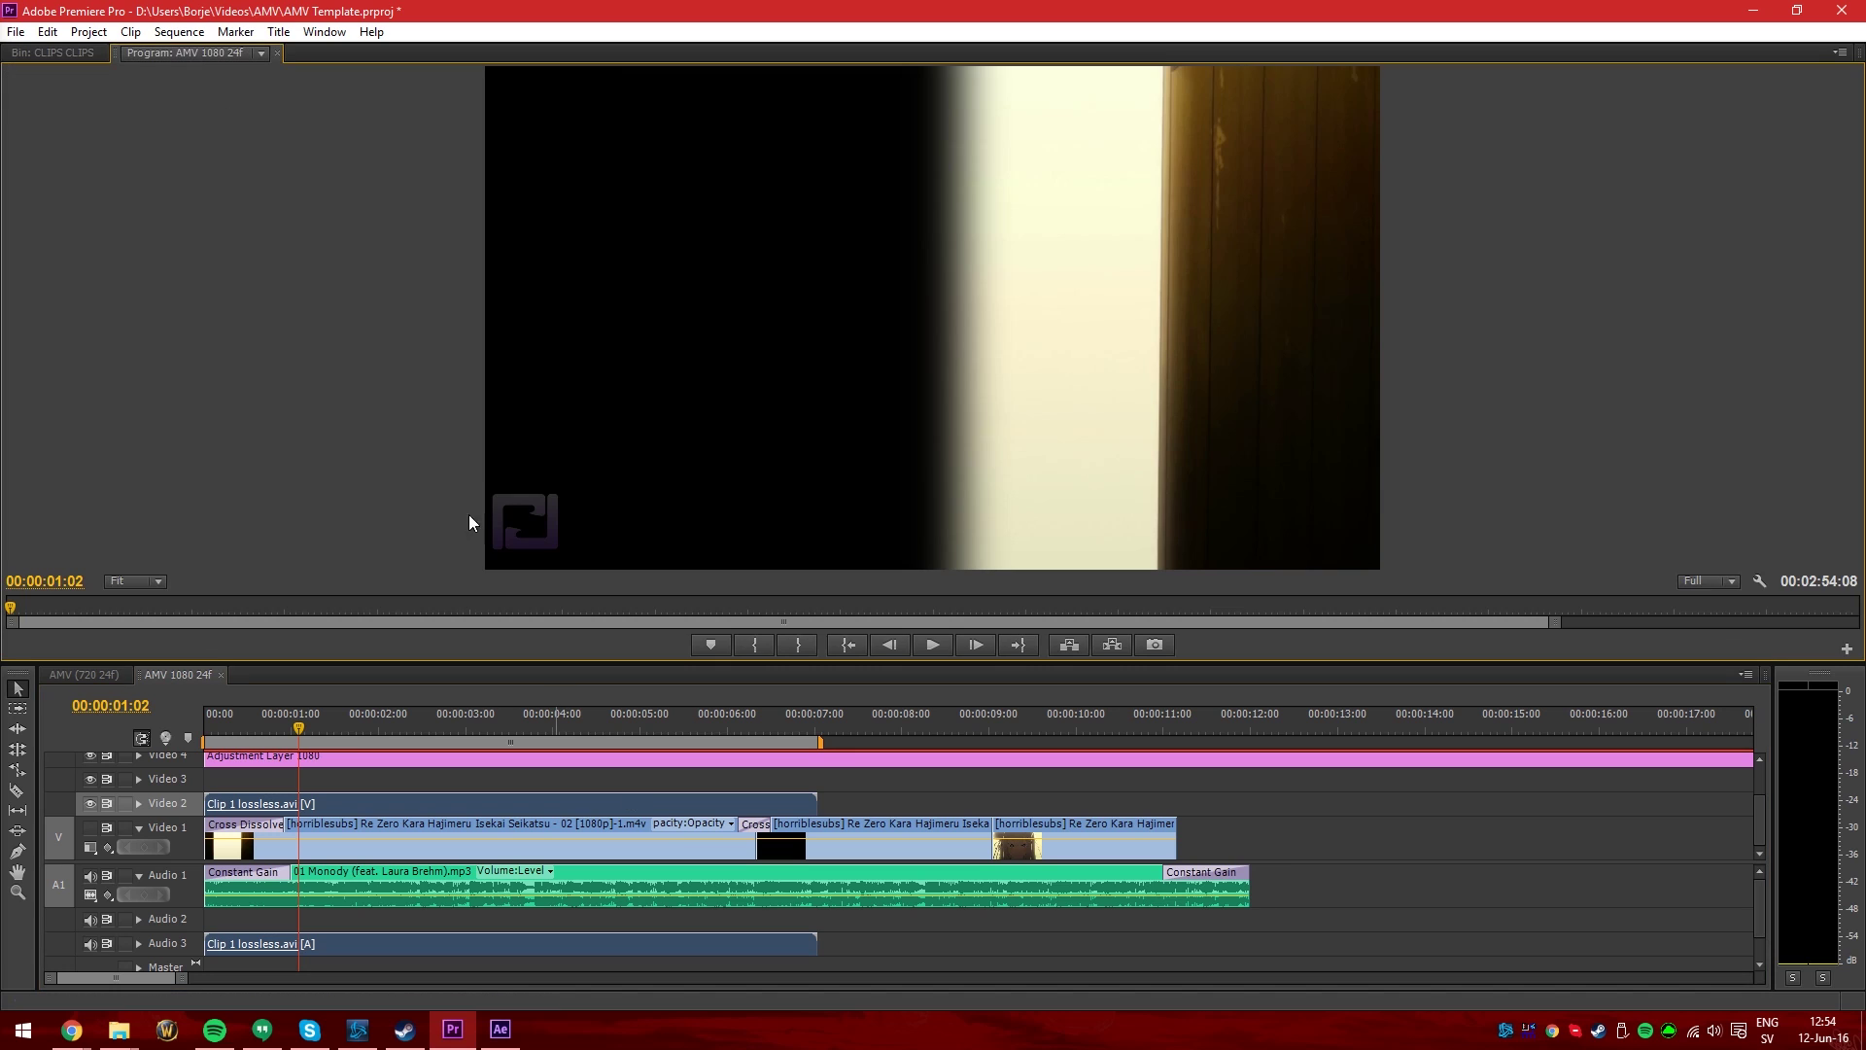
Move Clip 1 lossless.avi back to Video 3 and a Re Zero clip from Video 1 to Video 2
left_click(313, 727)
left_click_drag(313, 724, 410, 726)
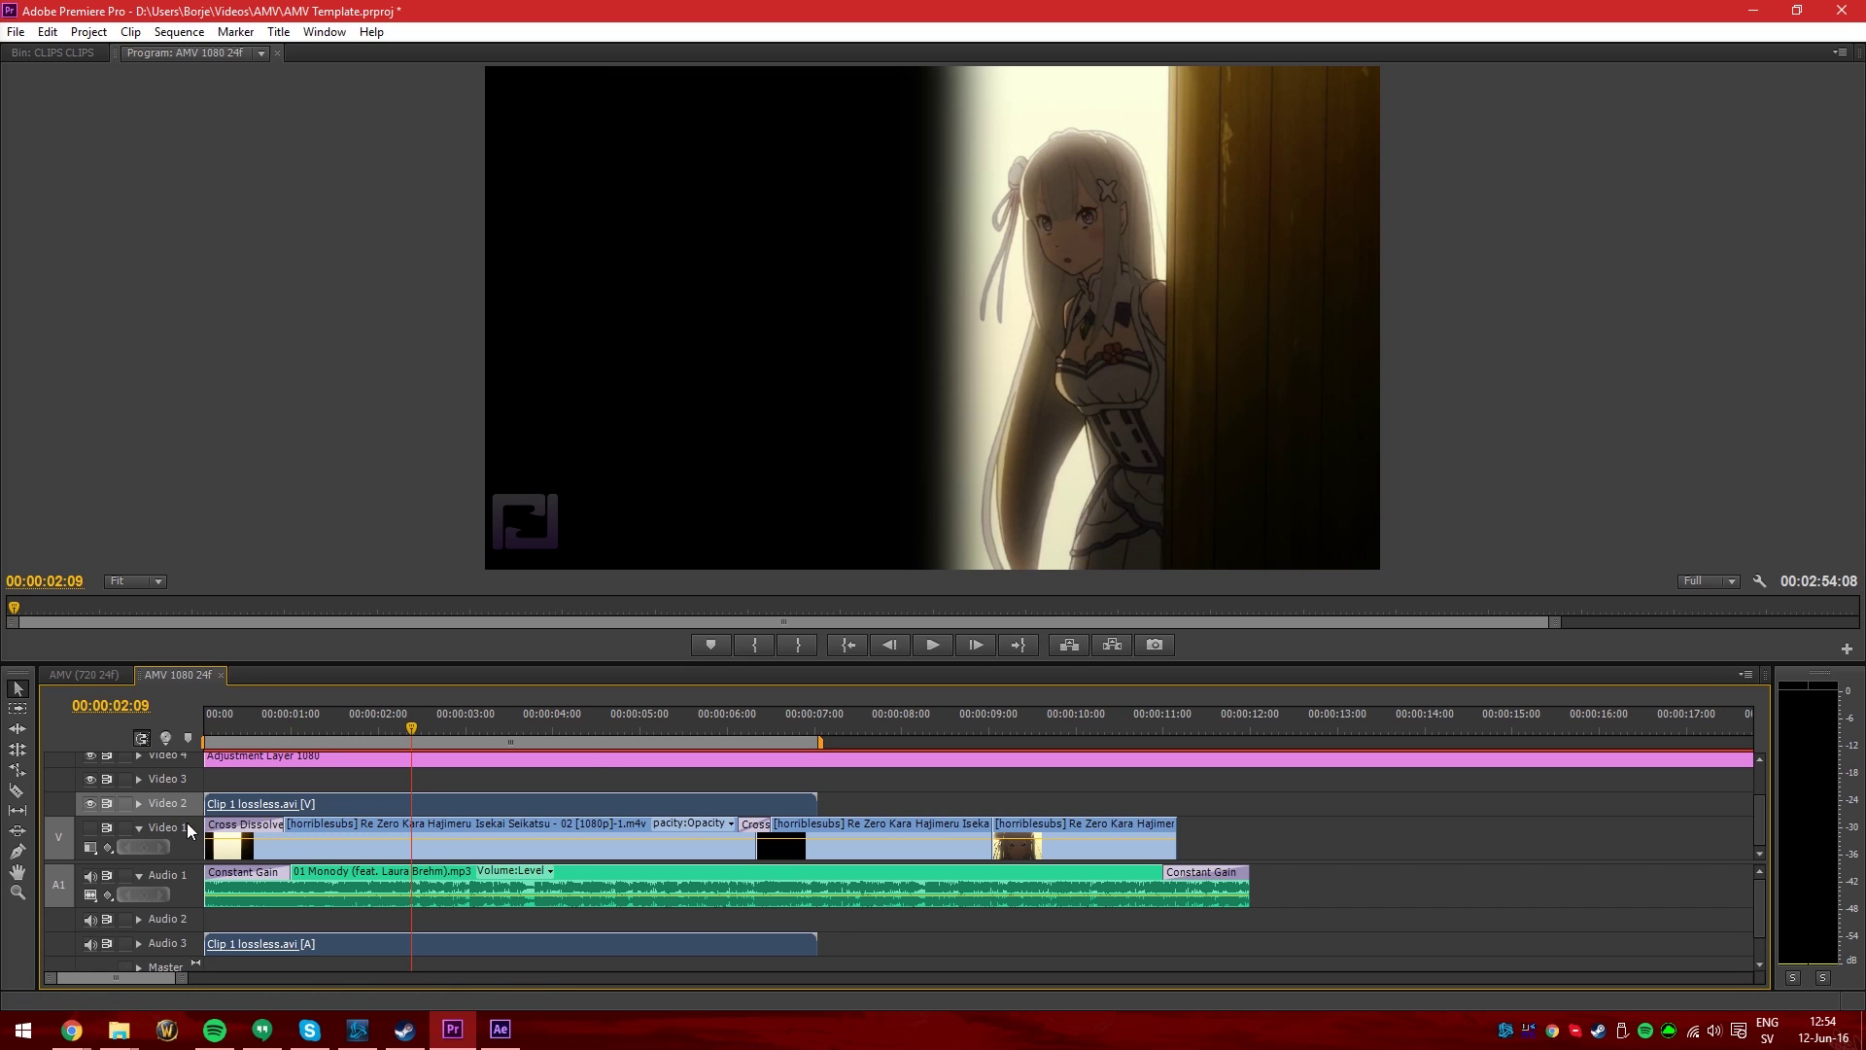
left_click_drag(510, 716, 551, 720)
left_click_drag(389, 807, 391, 779)
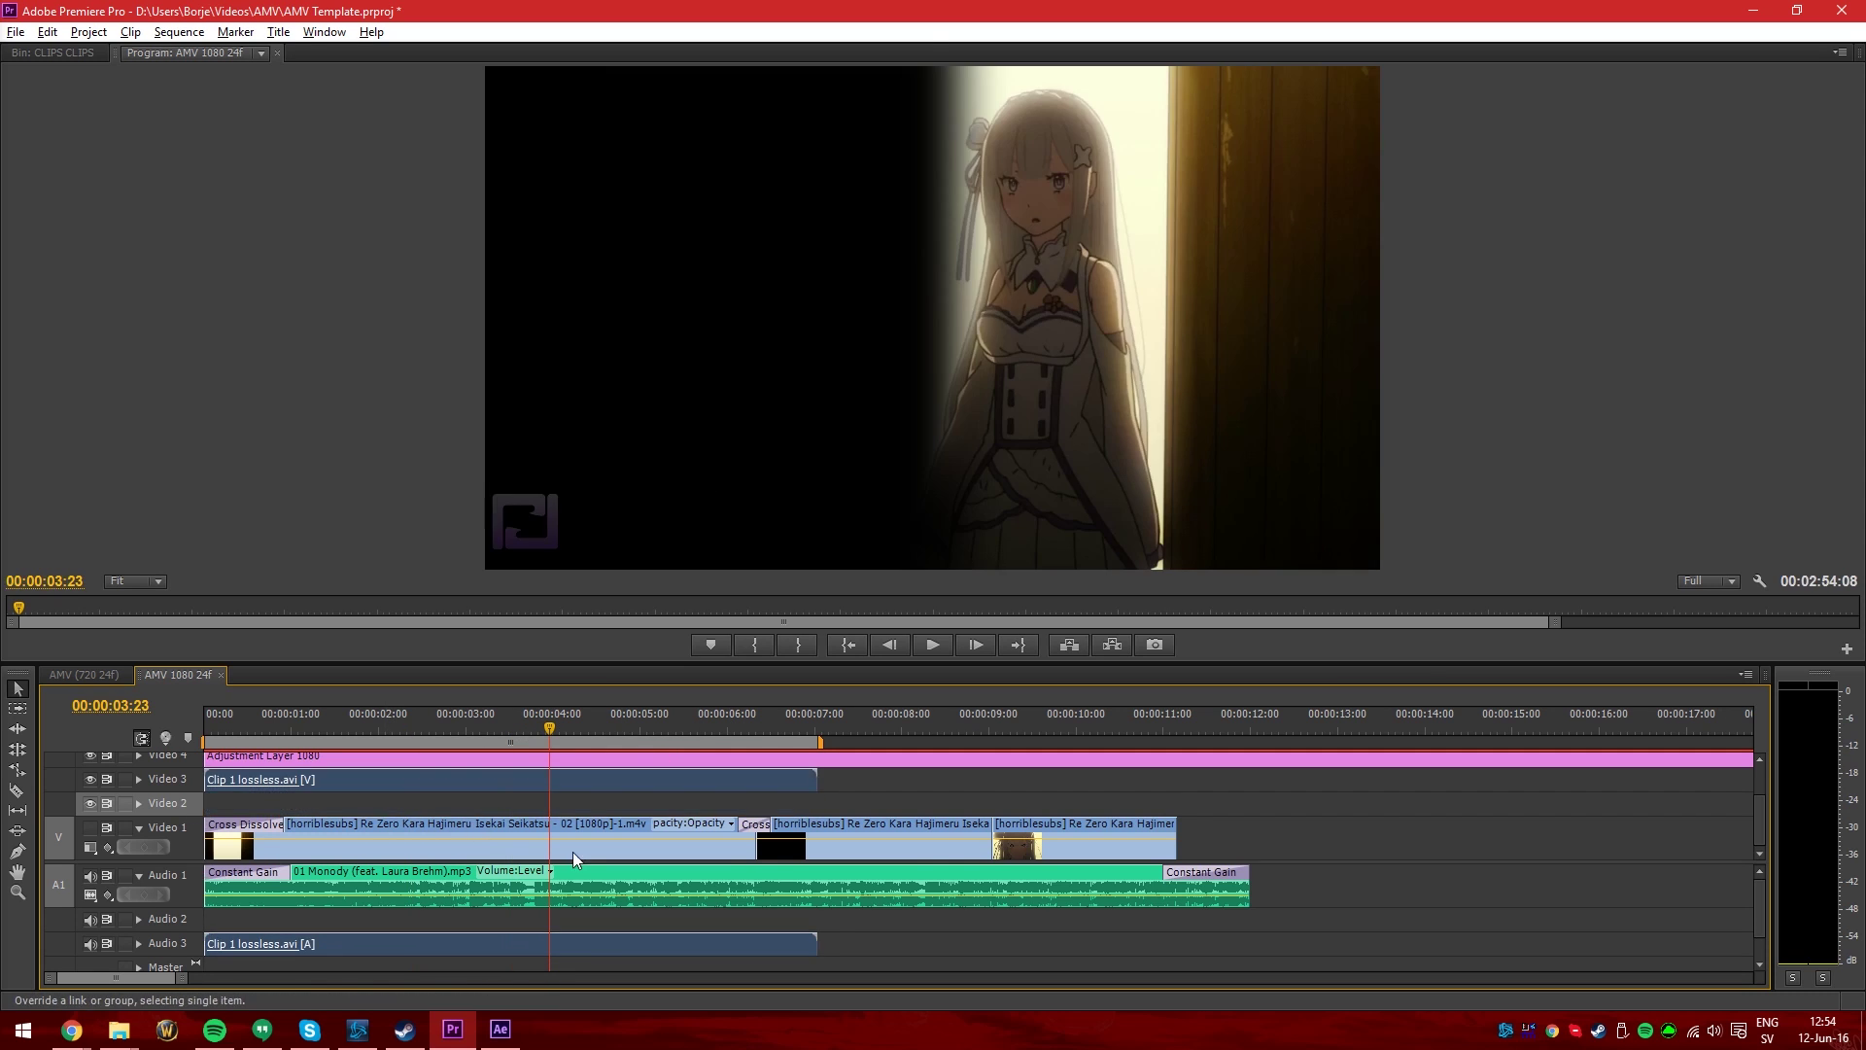
key("minus")
left_click_drag(1583, 833, 352, 807)
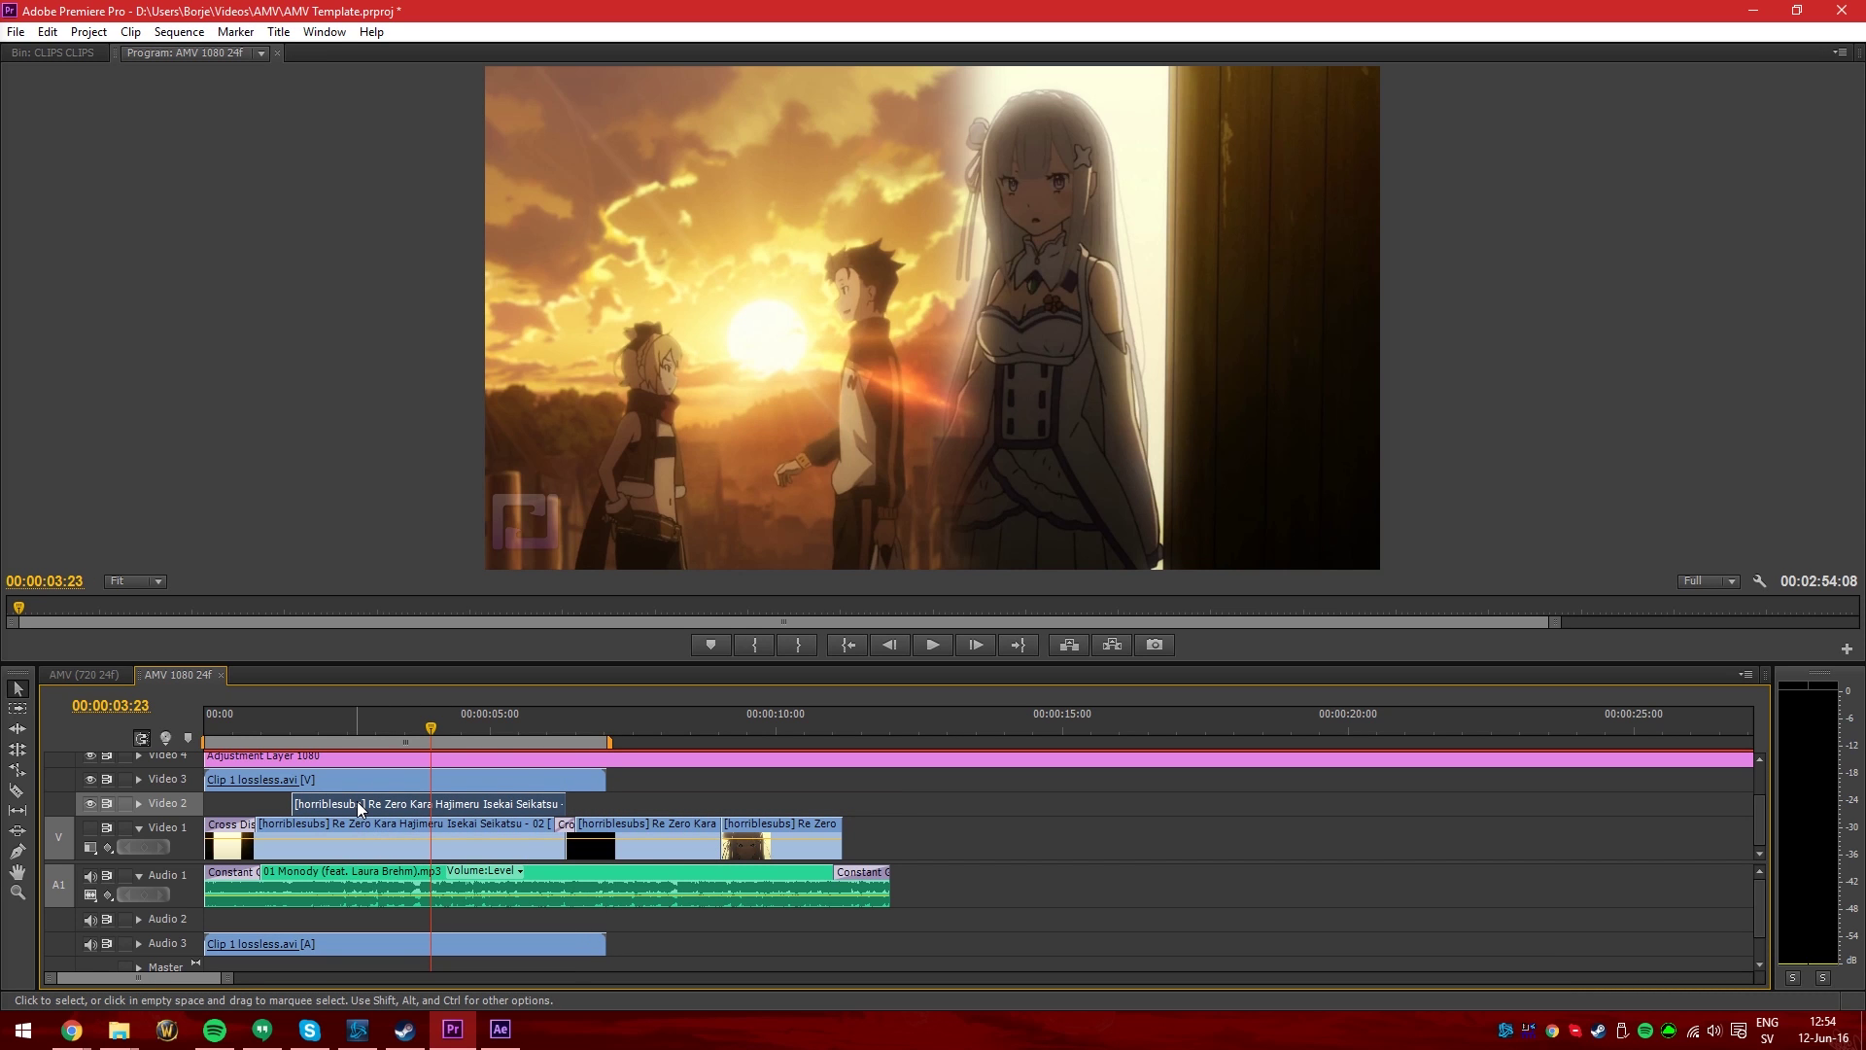
Play the sequence from the start and mute the Audio 3 track
left_click(334, 731)
left_click(283, 728)
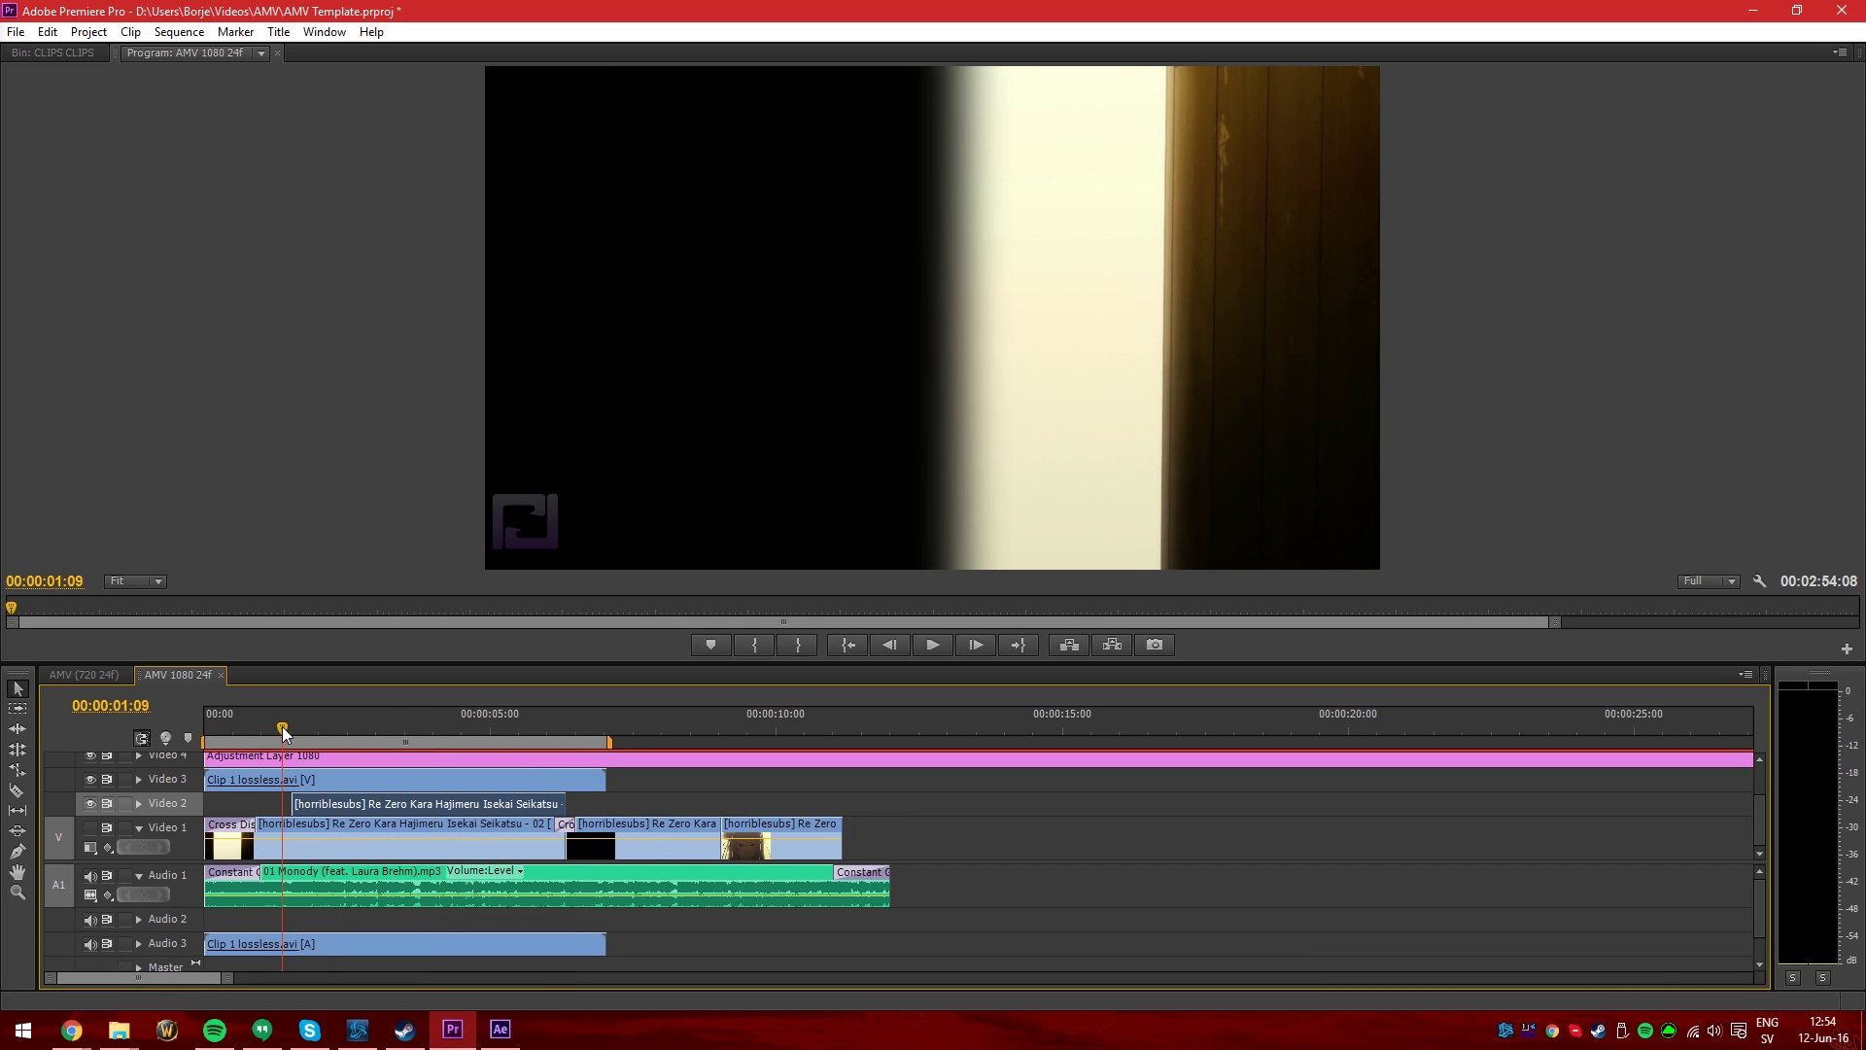
key("Home")
key("space")
left_click(89, 939)
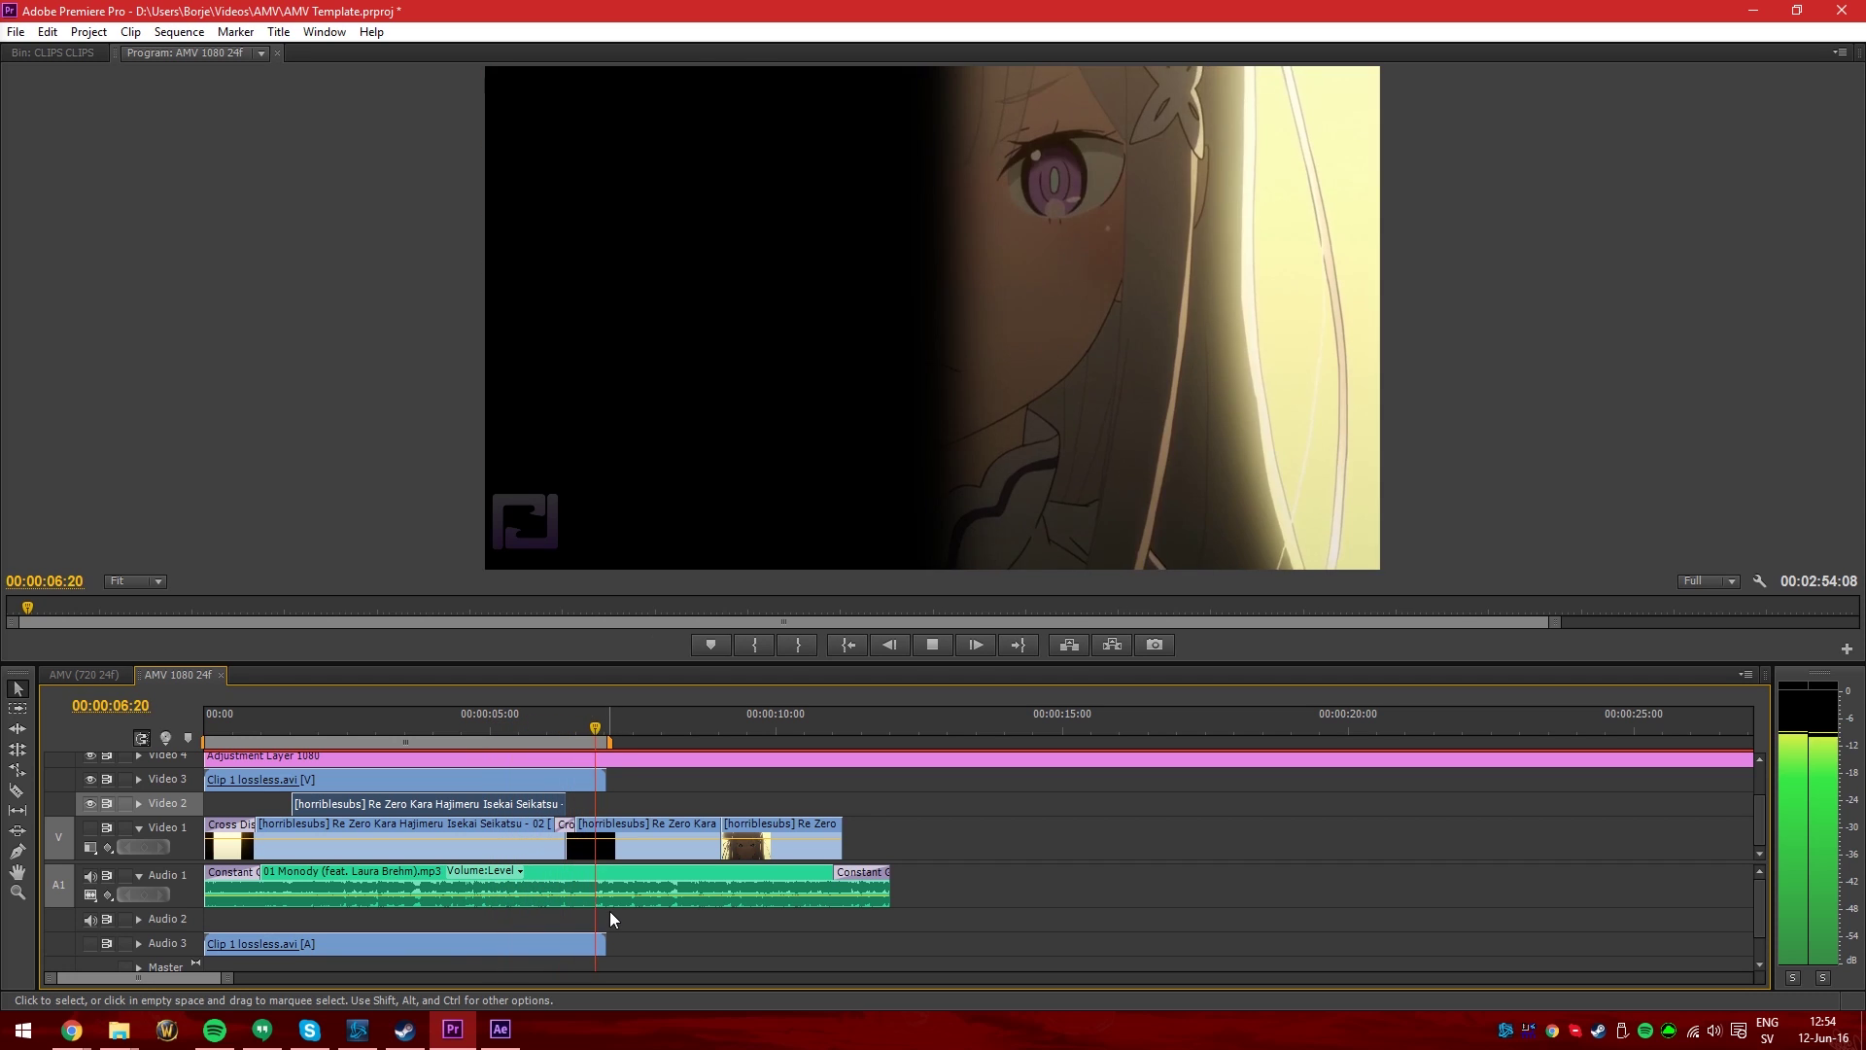
Split Clip 1 lossless.avi with the Razor at about 00:00:06:08 and select its end piece
left_click(551, 724)
scroll(536, 826, "up", 2)
mouse_move(557, 719)
left_mouse_down()
mouse_move(604, 720)
mouse_move(580, 720)
left_mouse_up()
key("c")
left_click(582, 779)
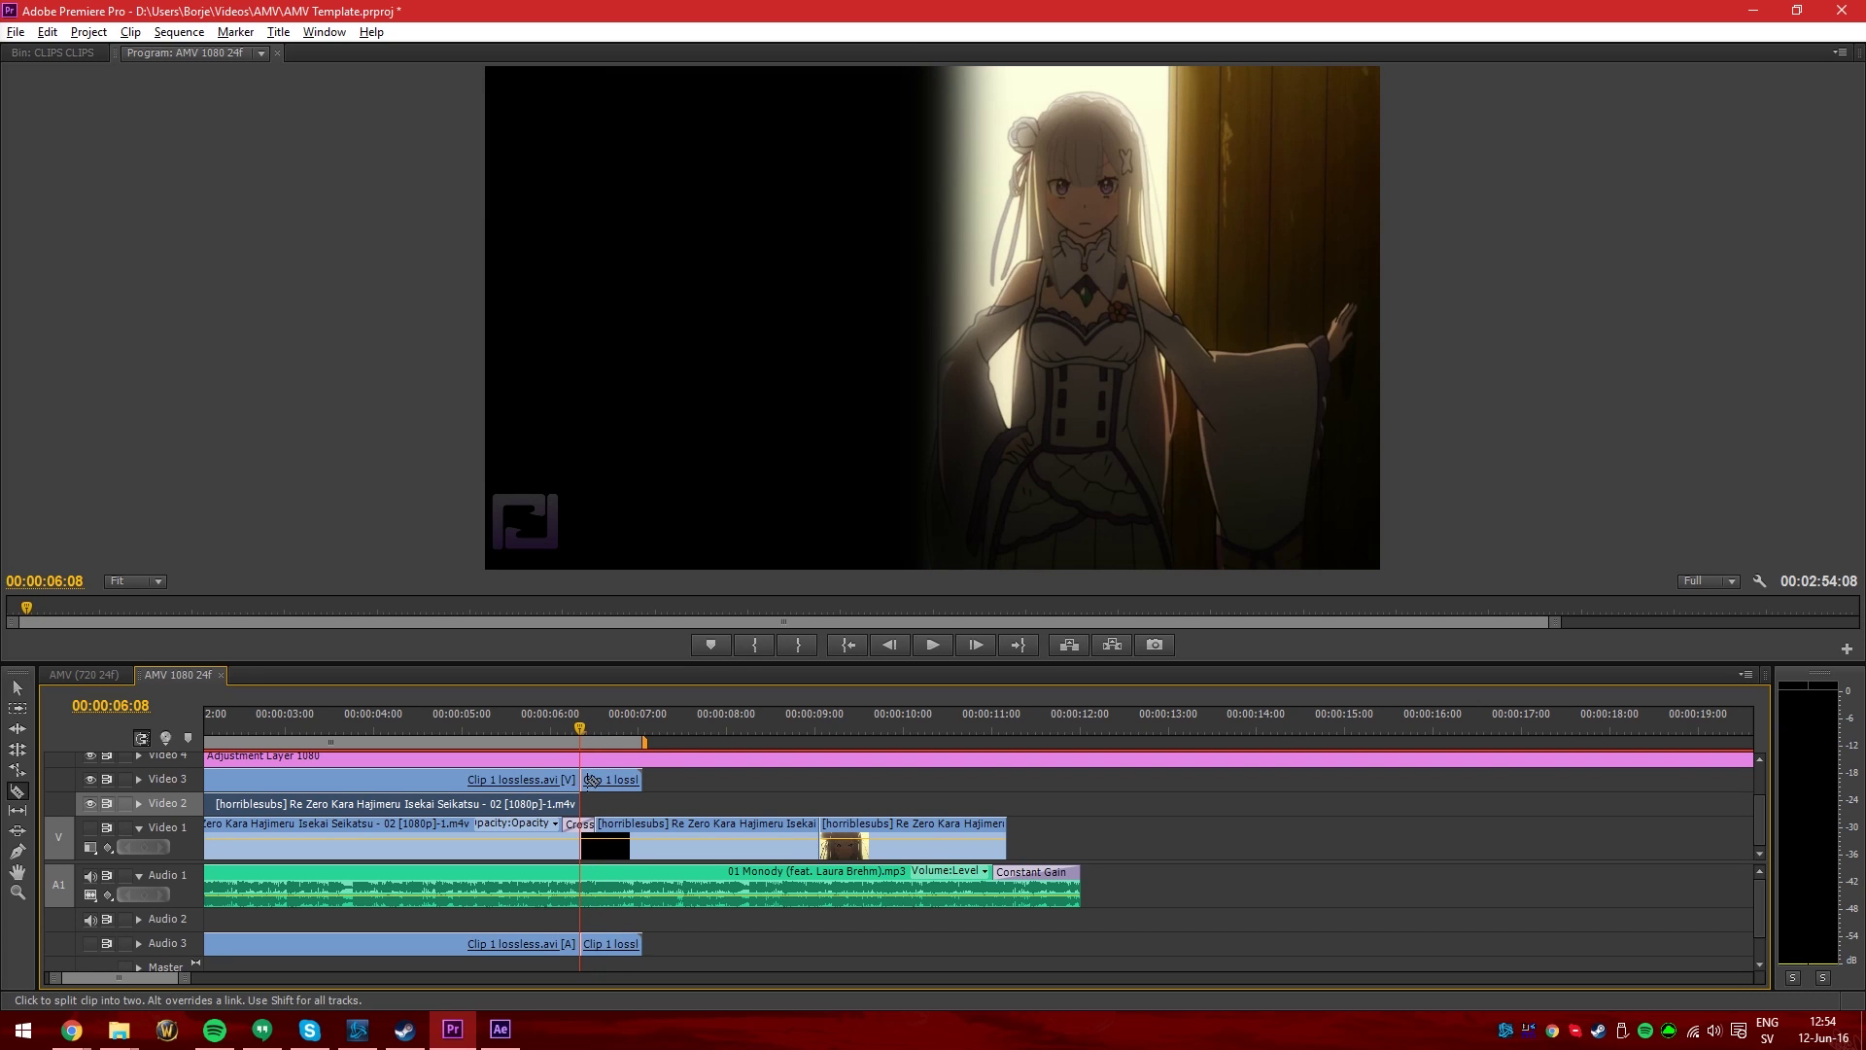
key("v")
left_click(595, 779)
Delete Clip 1's split-off end and the first Video 1 clip with its dissolves
key("Delete")
key("minus")
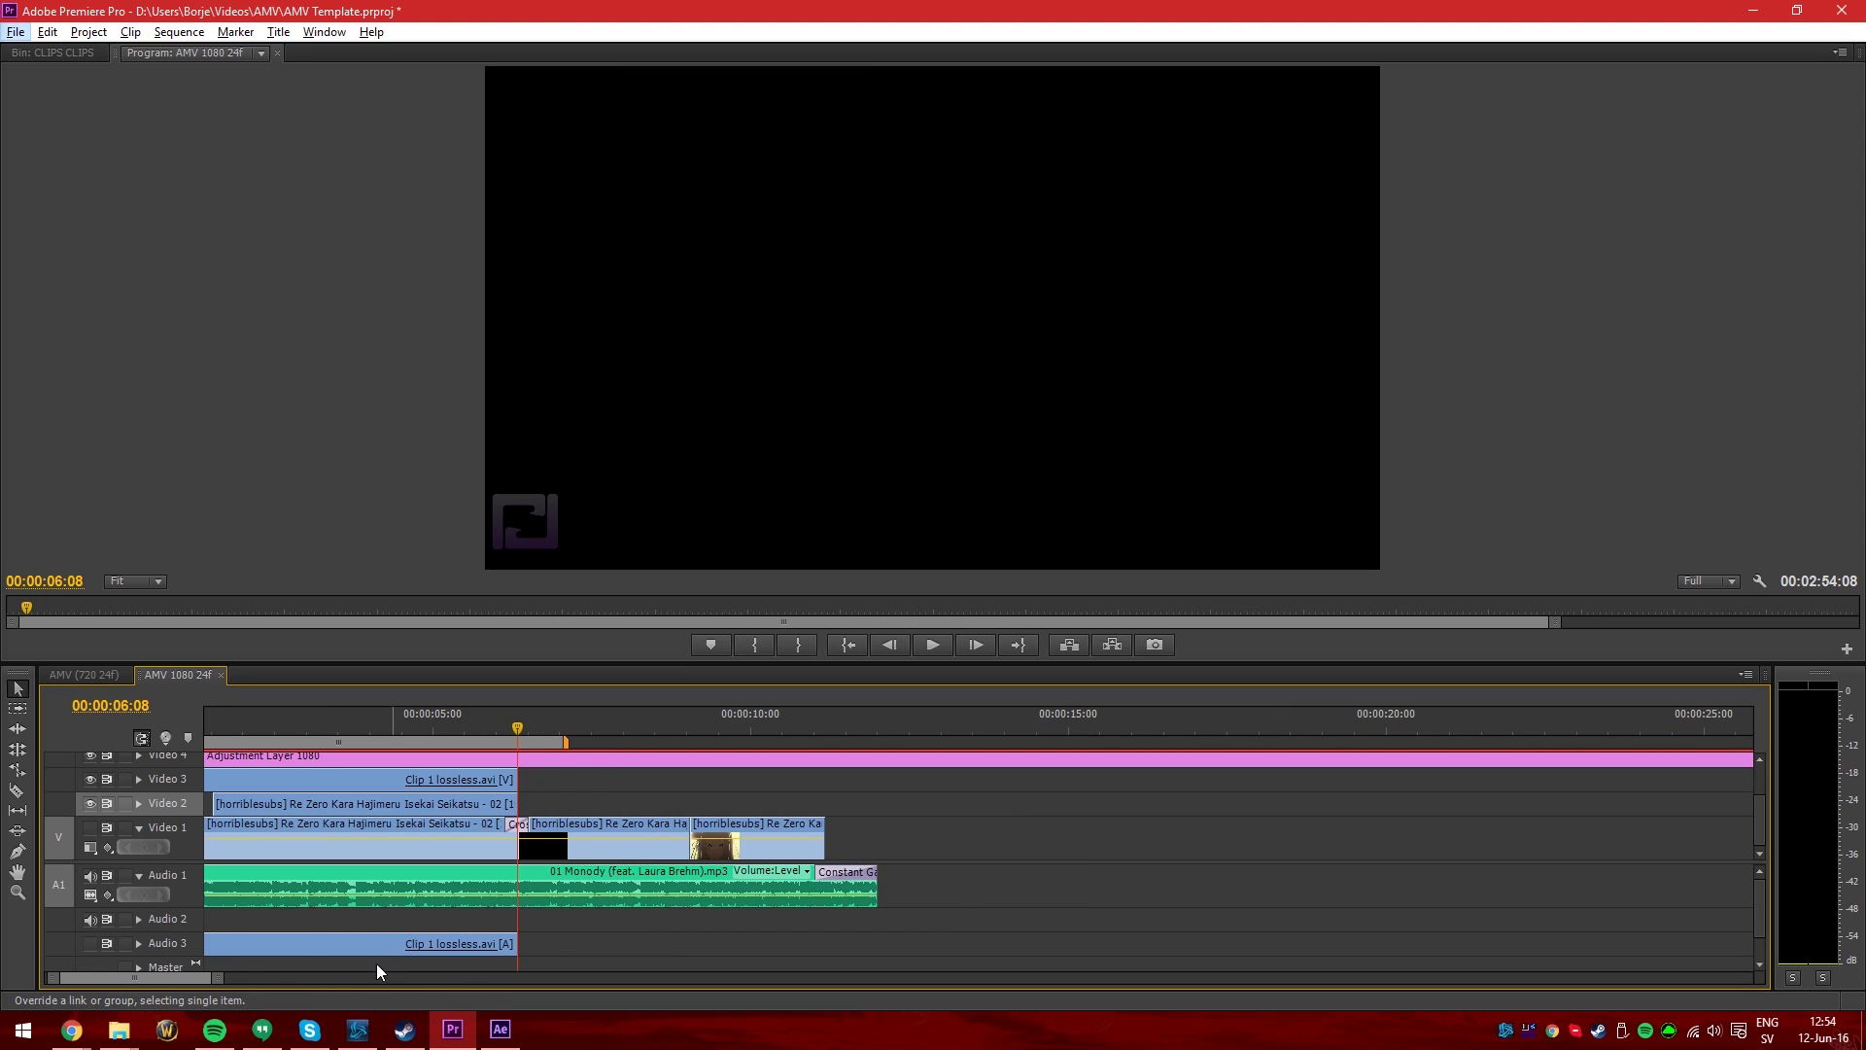
scroll(146, 976, "up", 2)
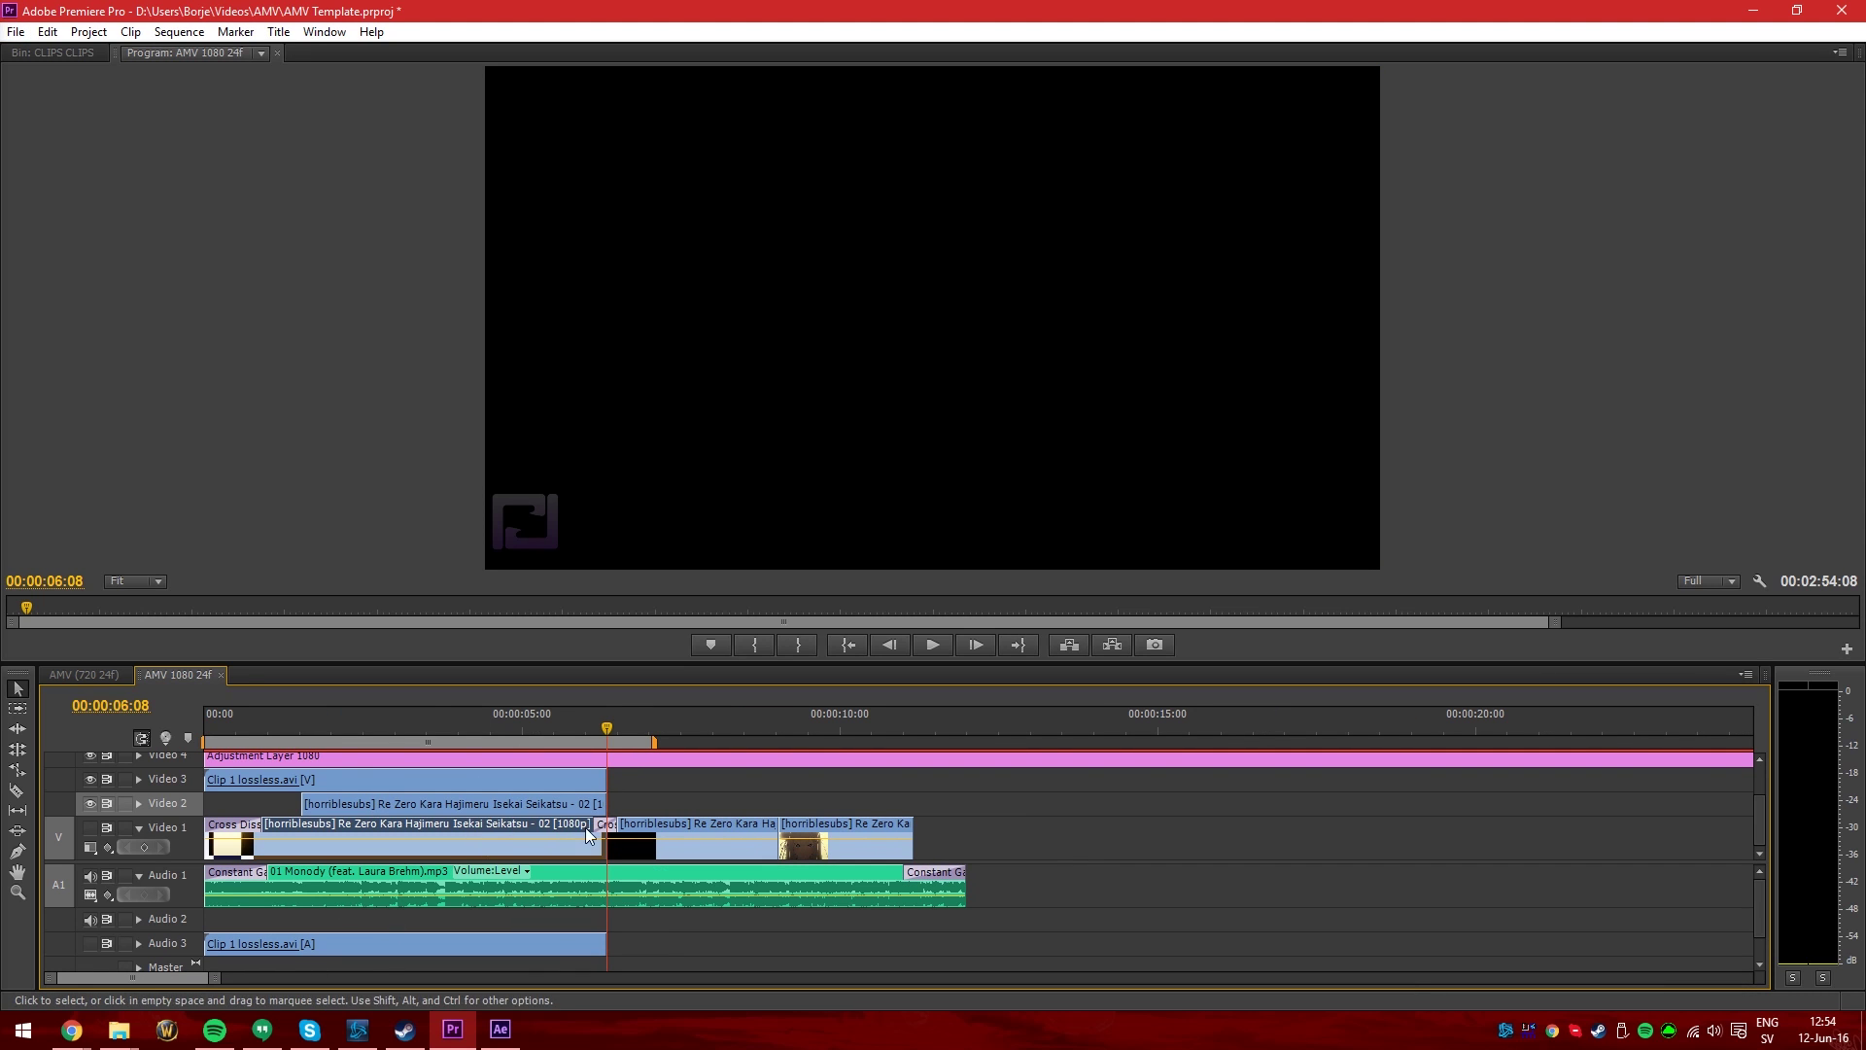
left_click(556, 826)
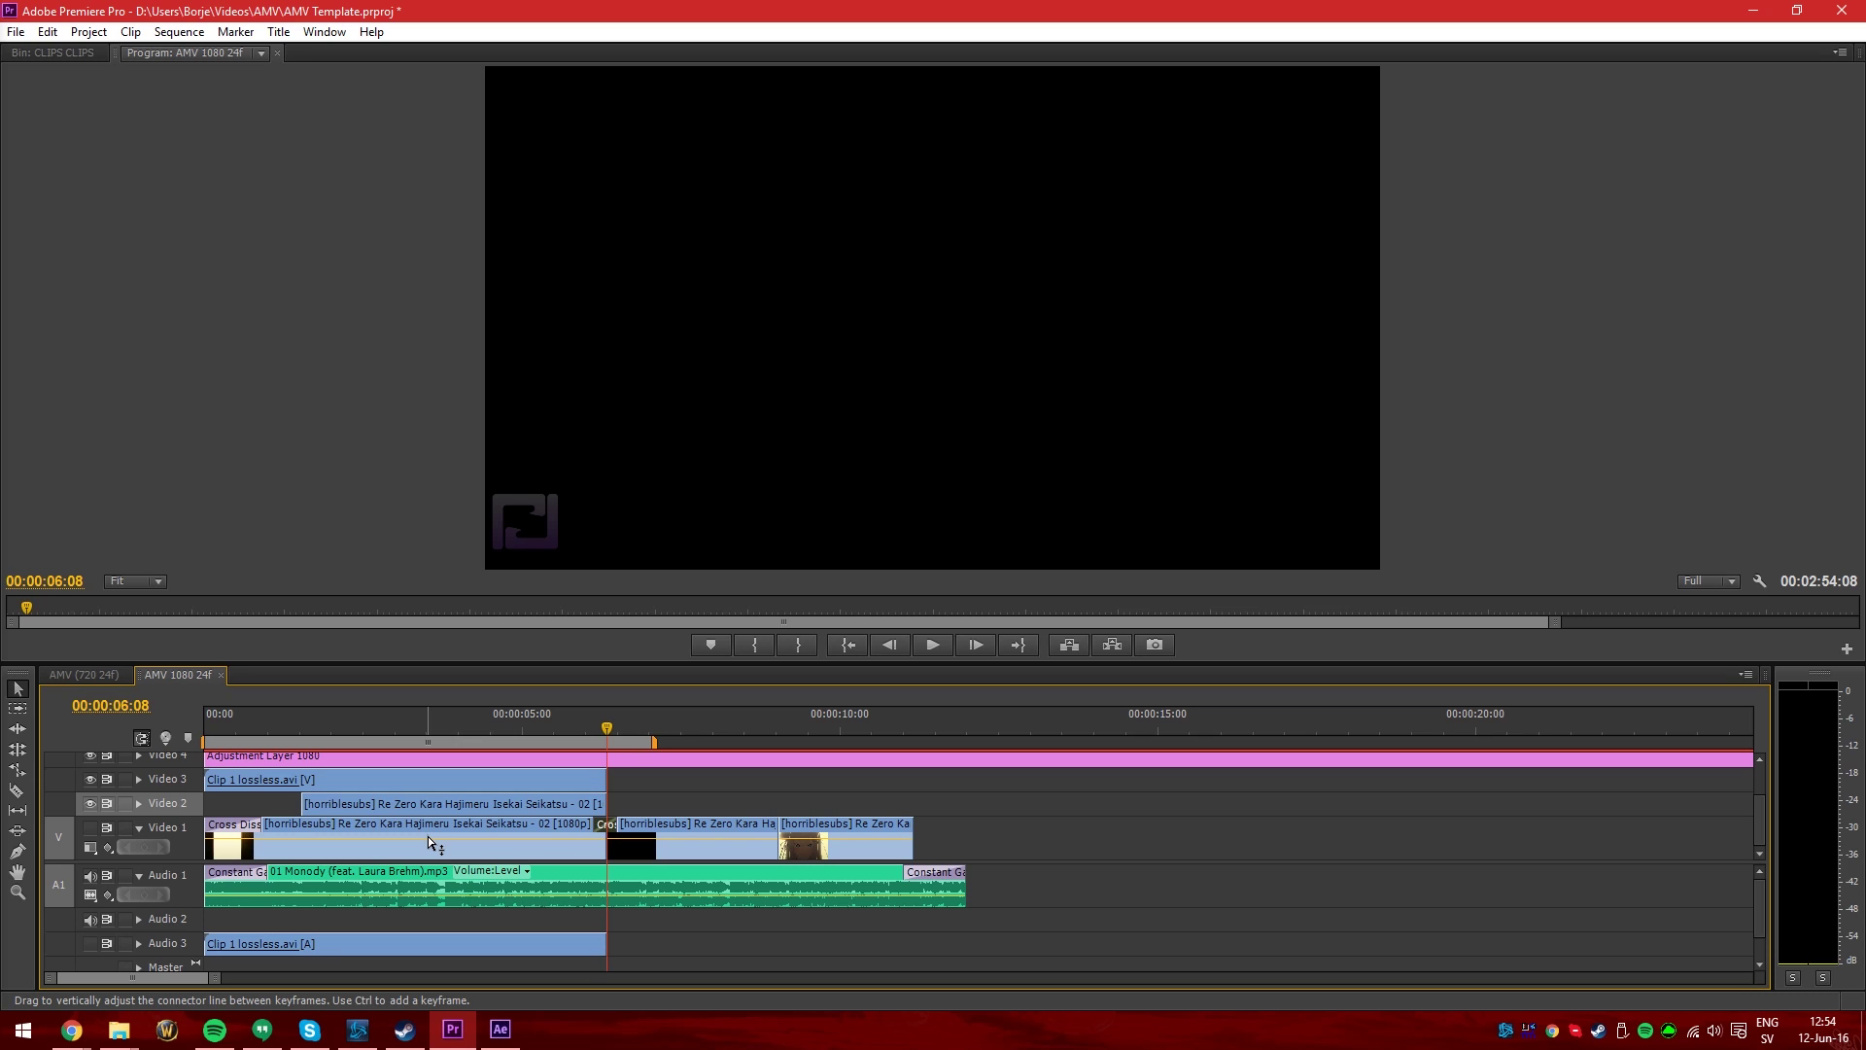
key("Delete")
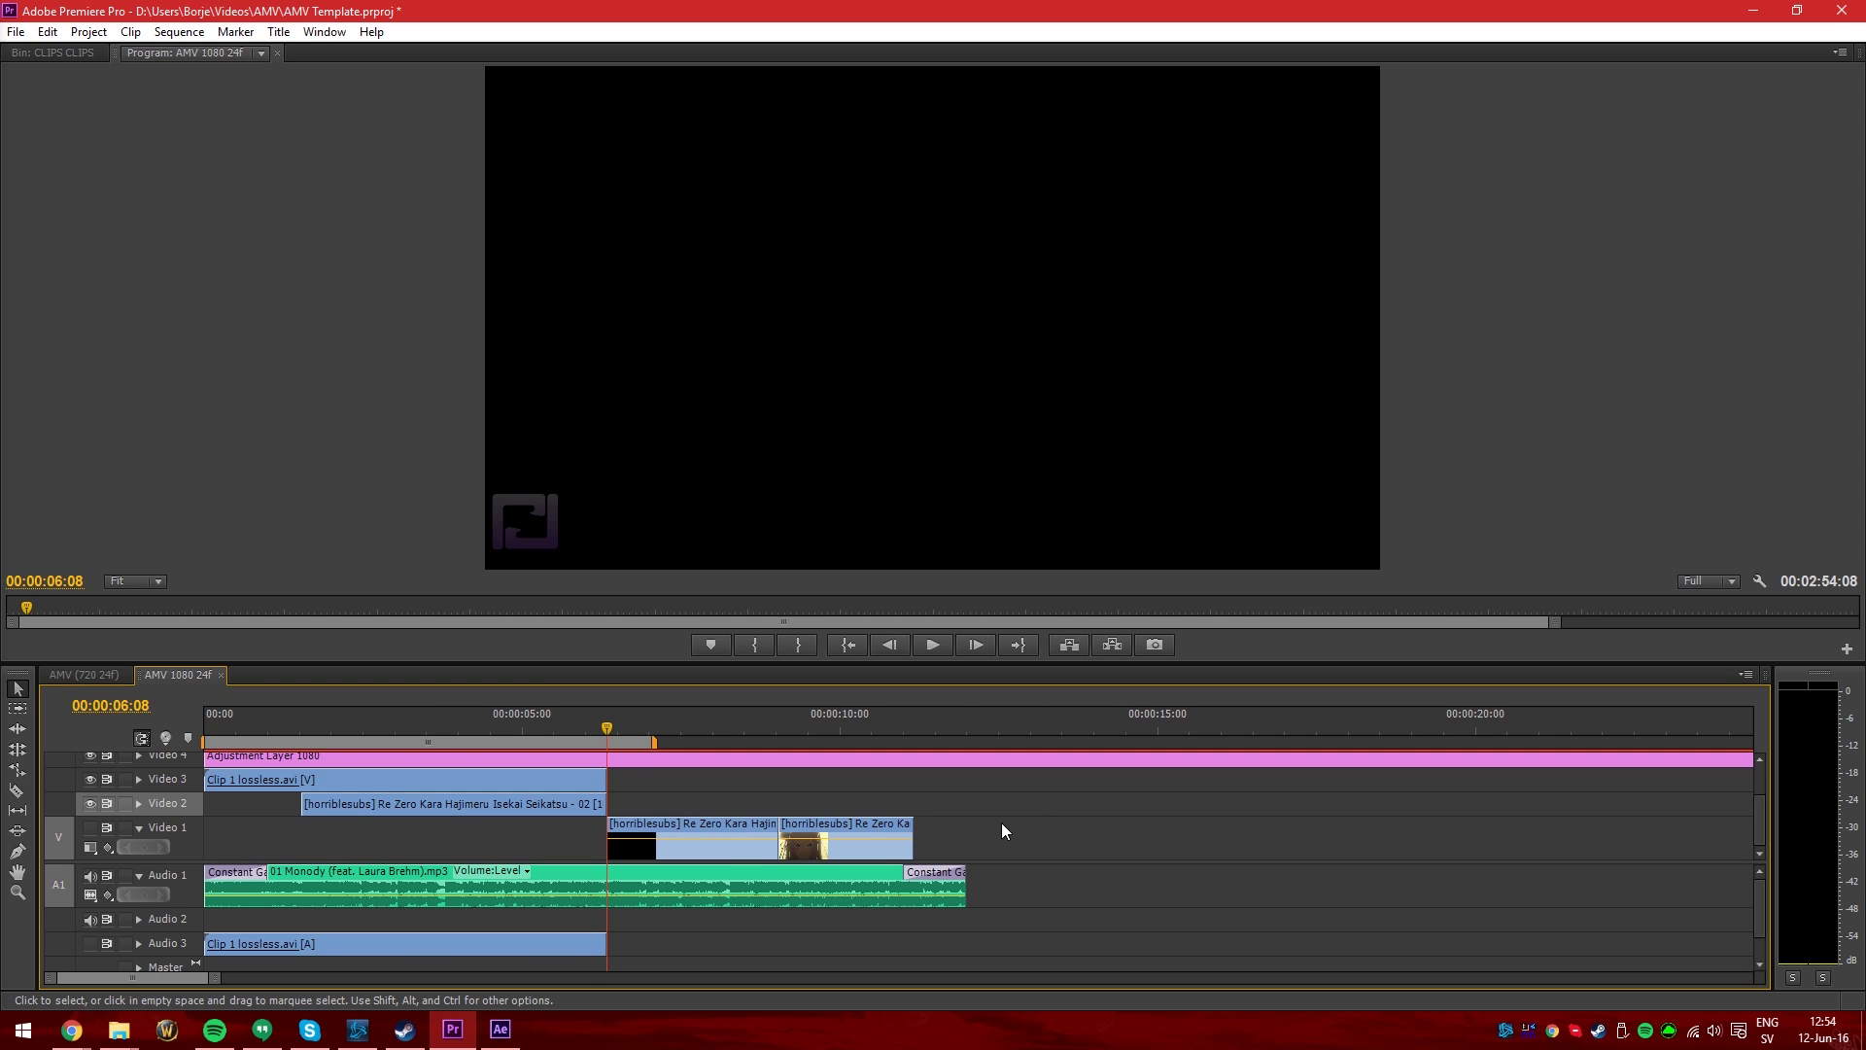
Move the two Video 1 clips up to Video 3 and add a Cross Dissolve at their edit
left_click_drag(649, 837, 616, 734)
left_click(595, 731)
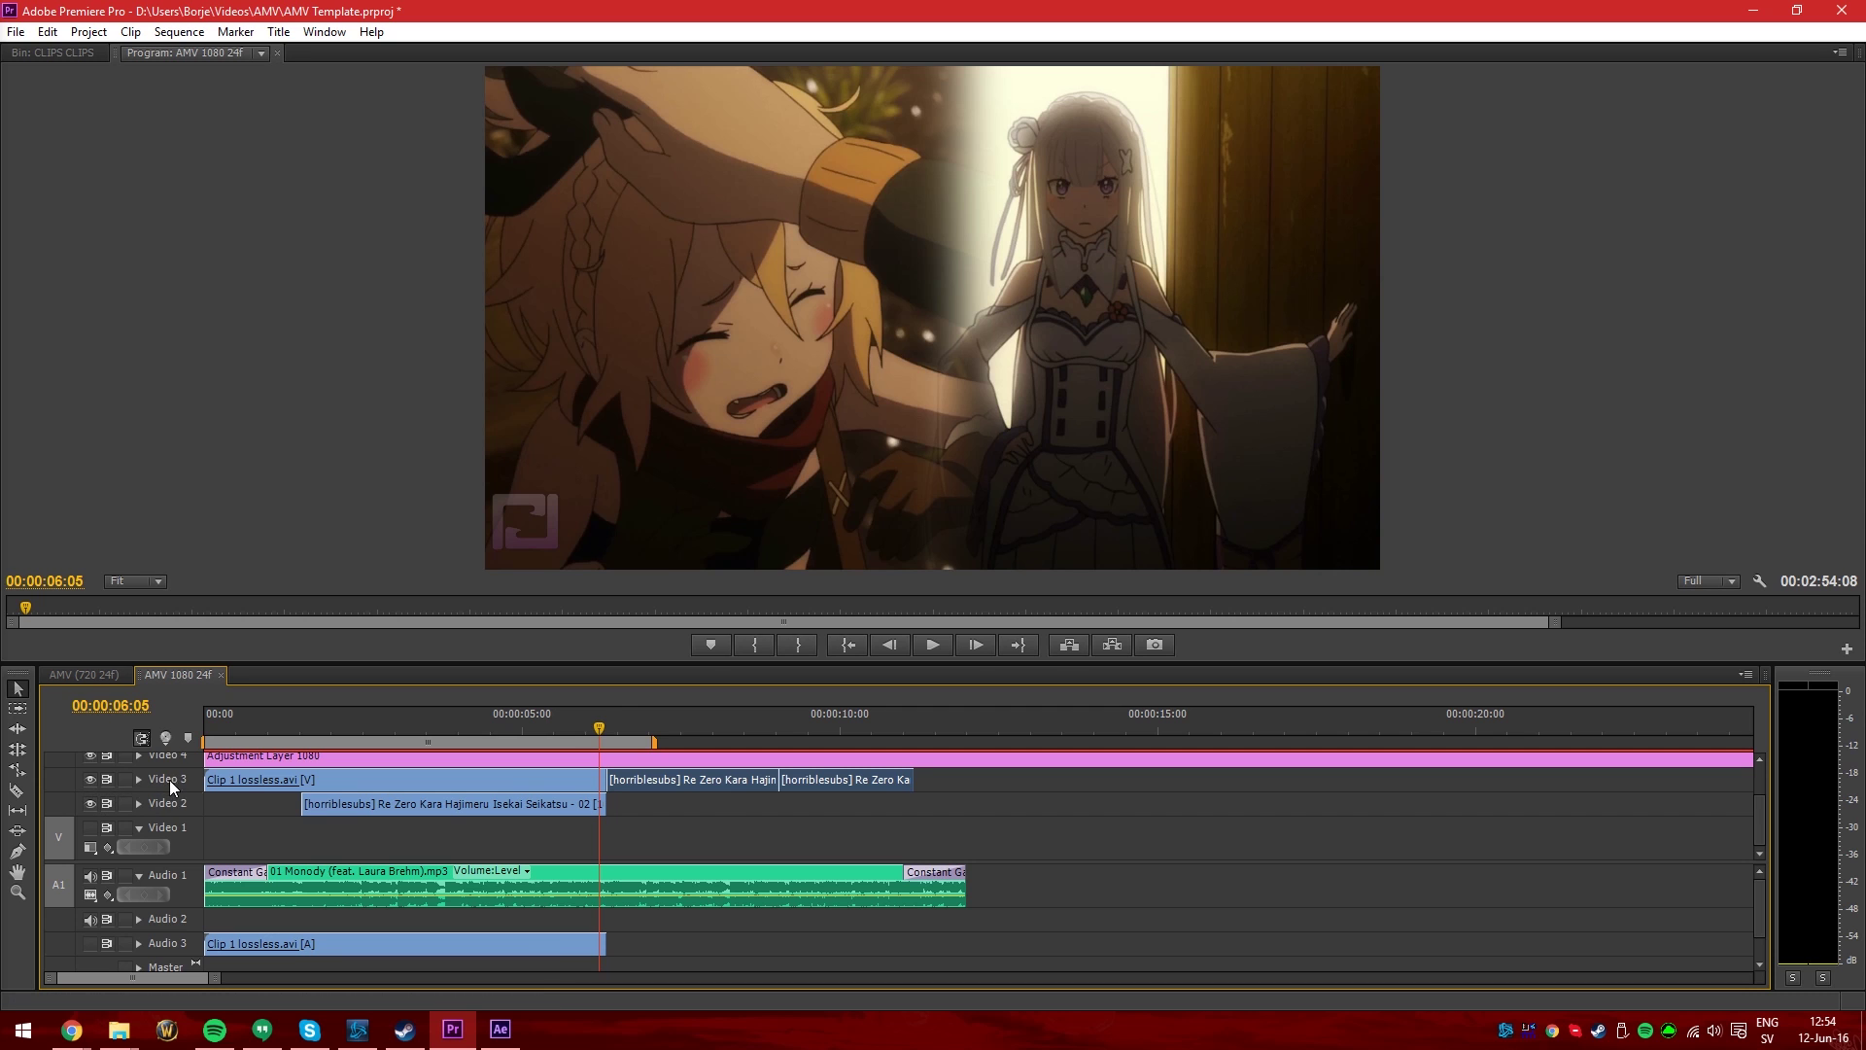
key("ctrl+d")
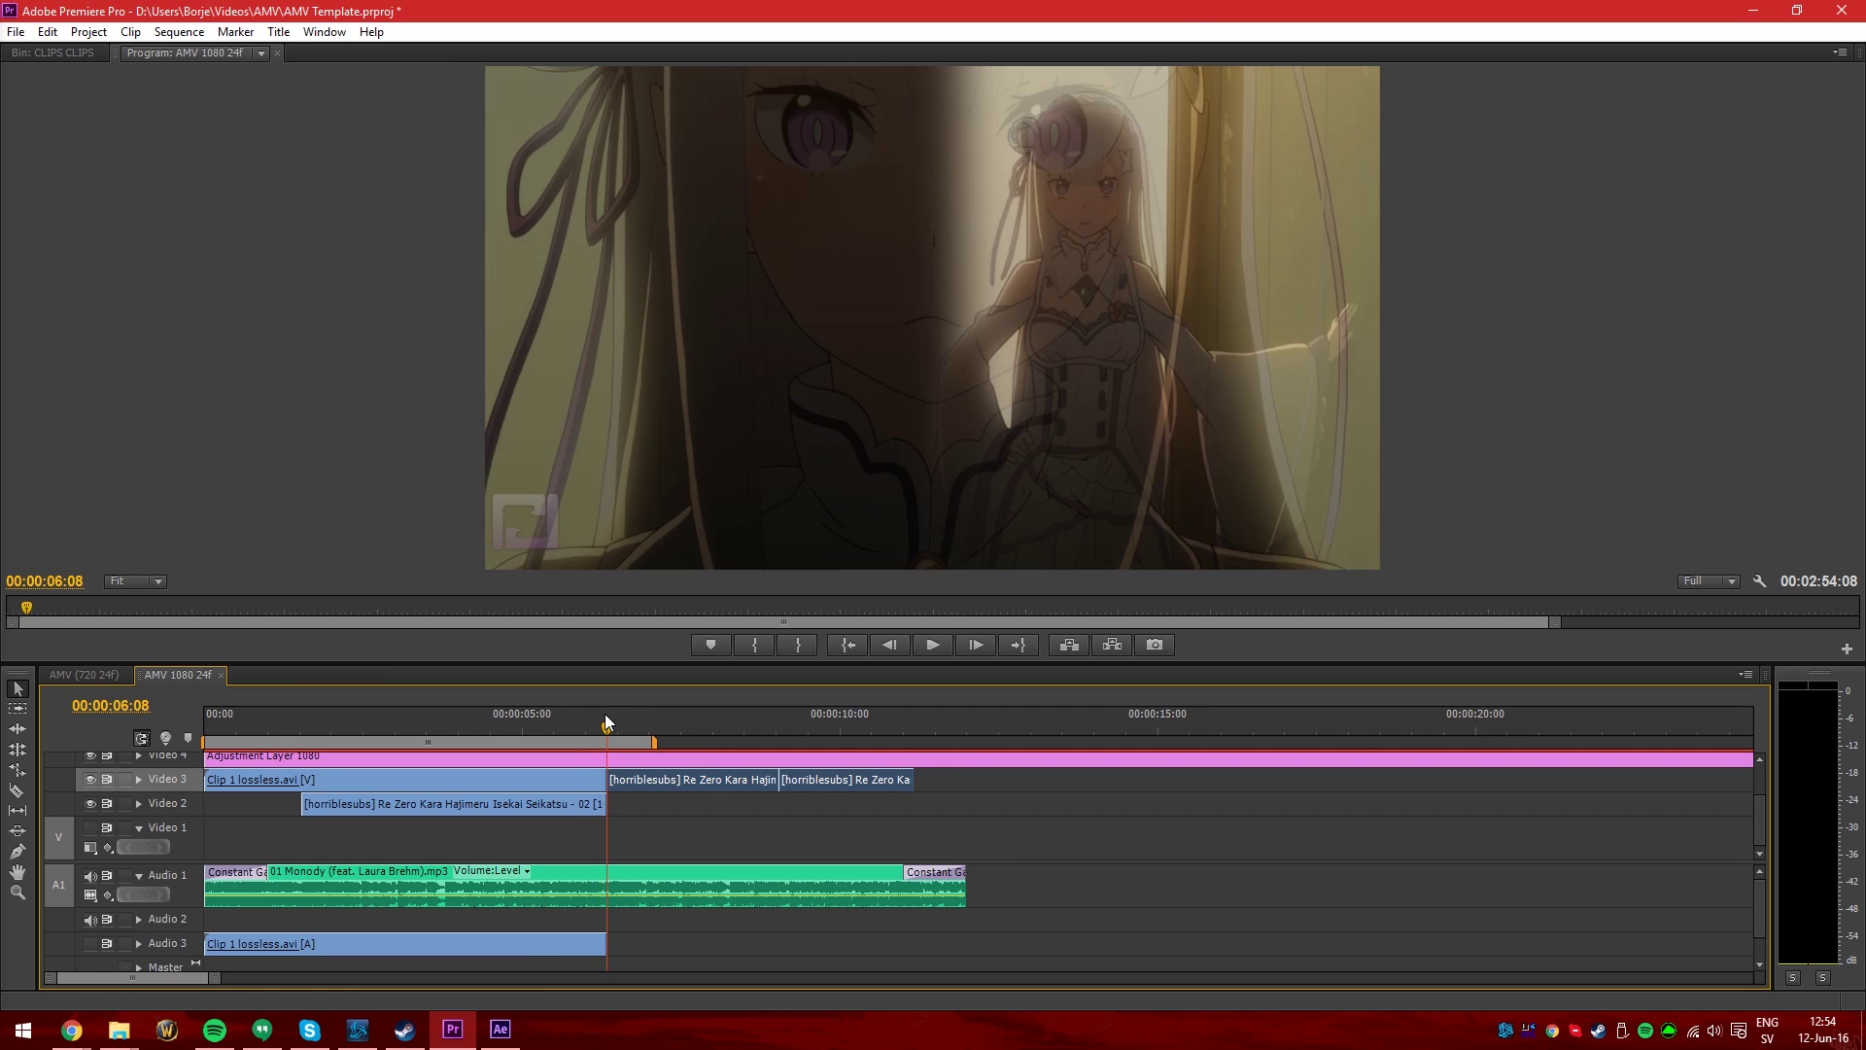
key("space")
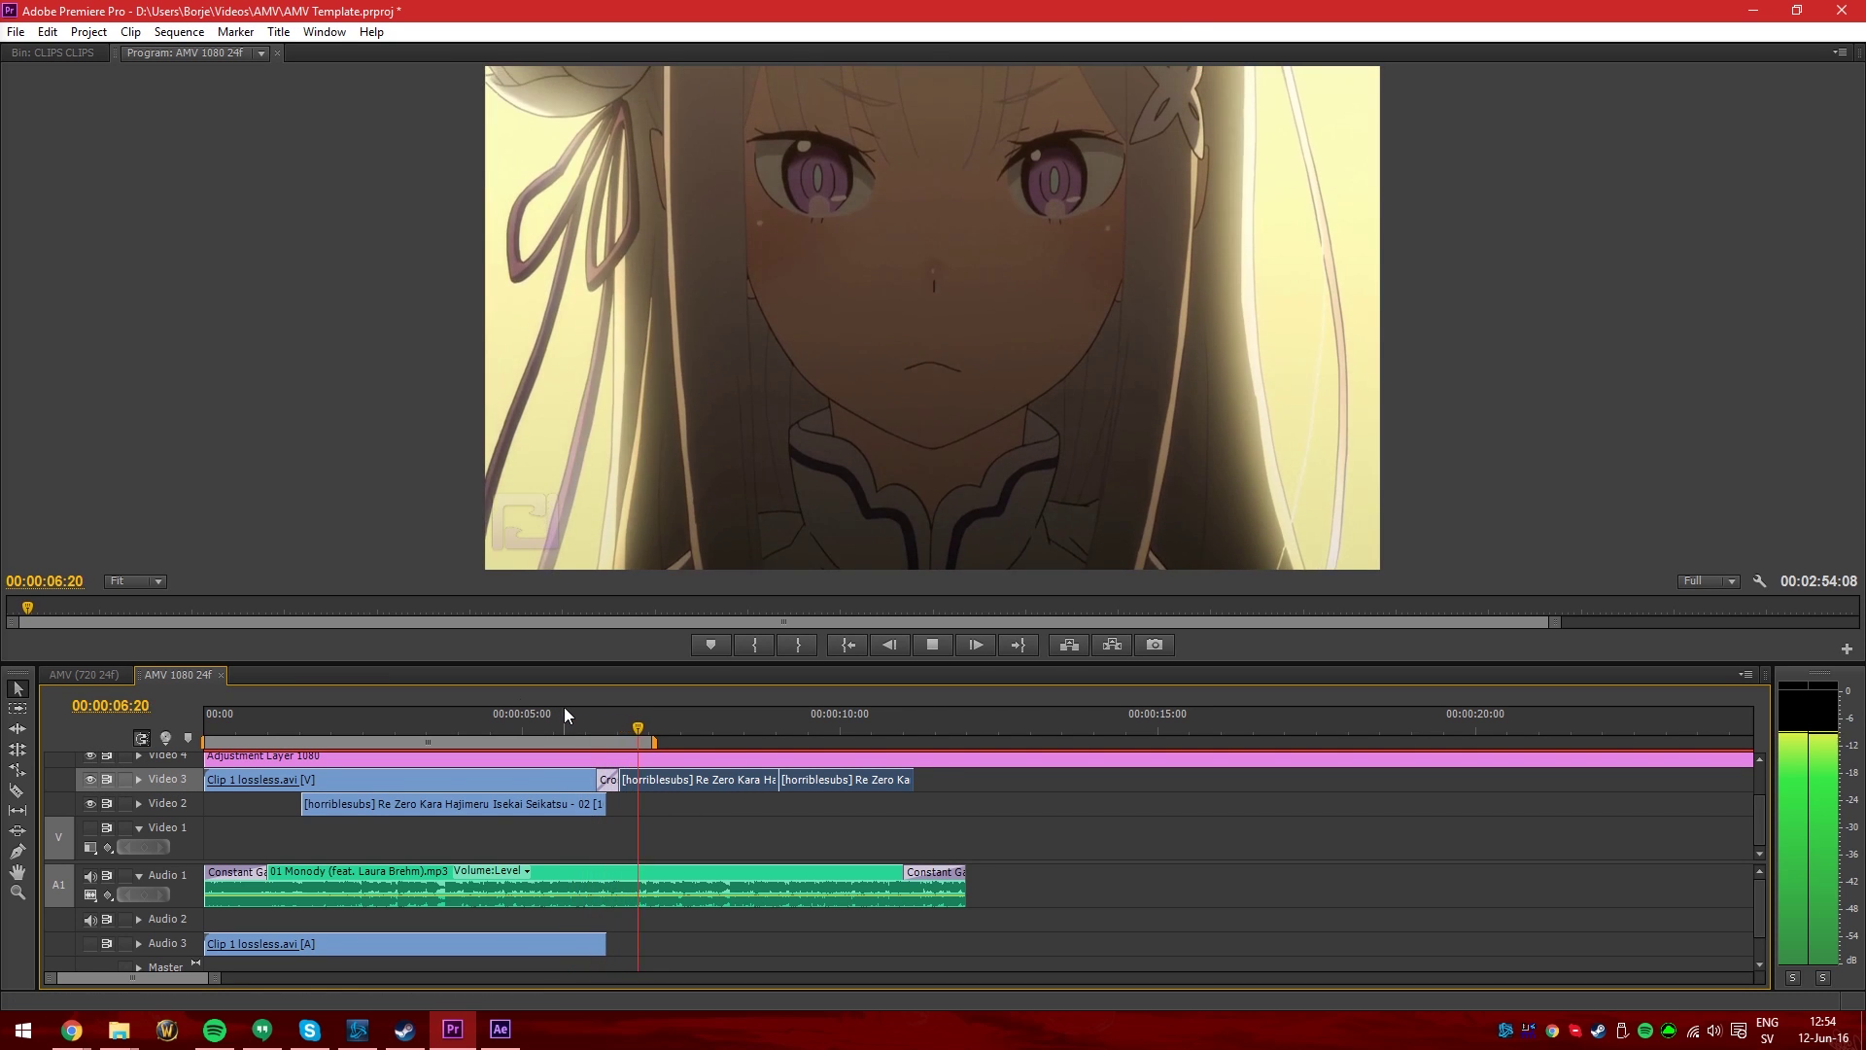
left_click(402, 724)
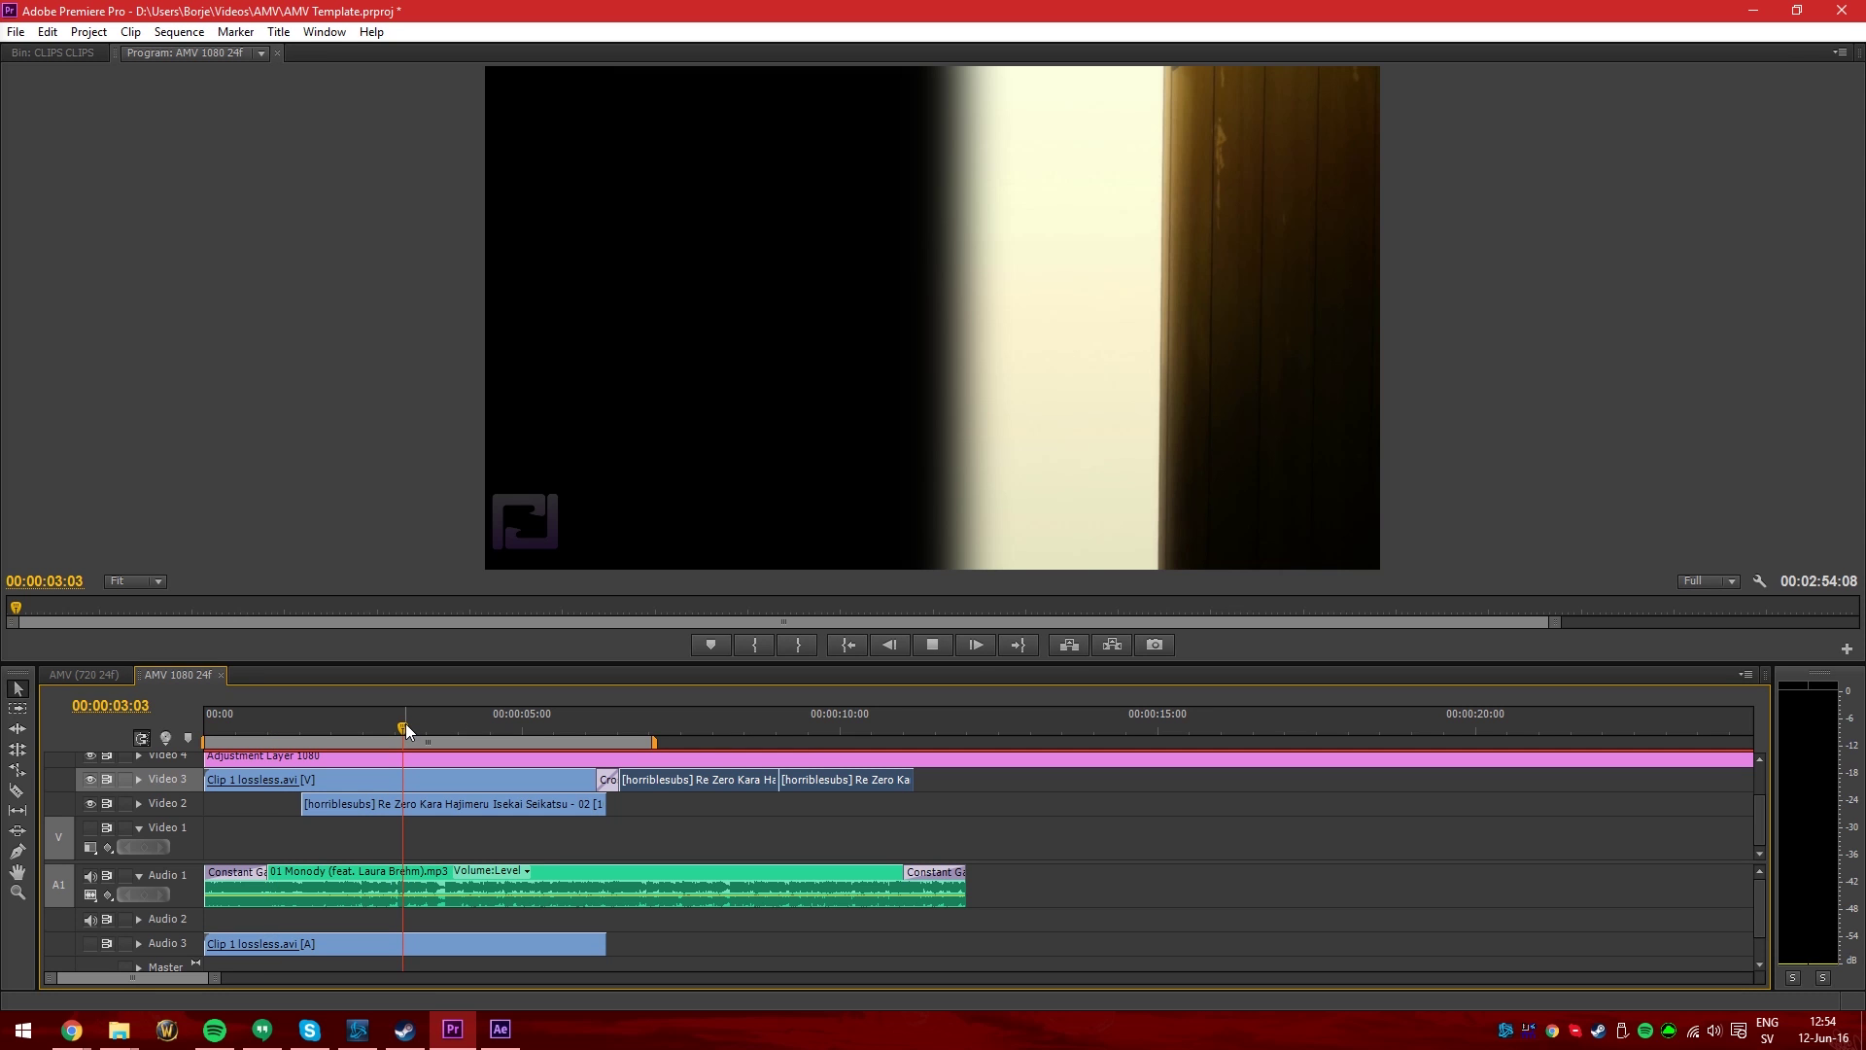
key("space")
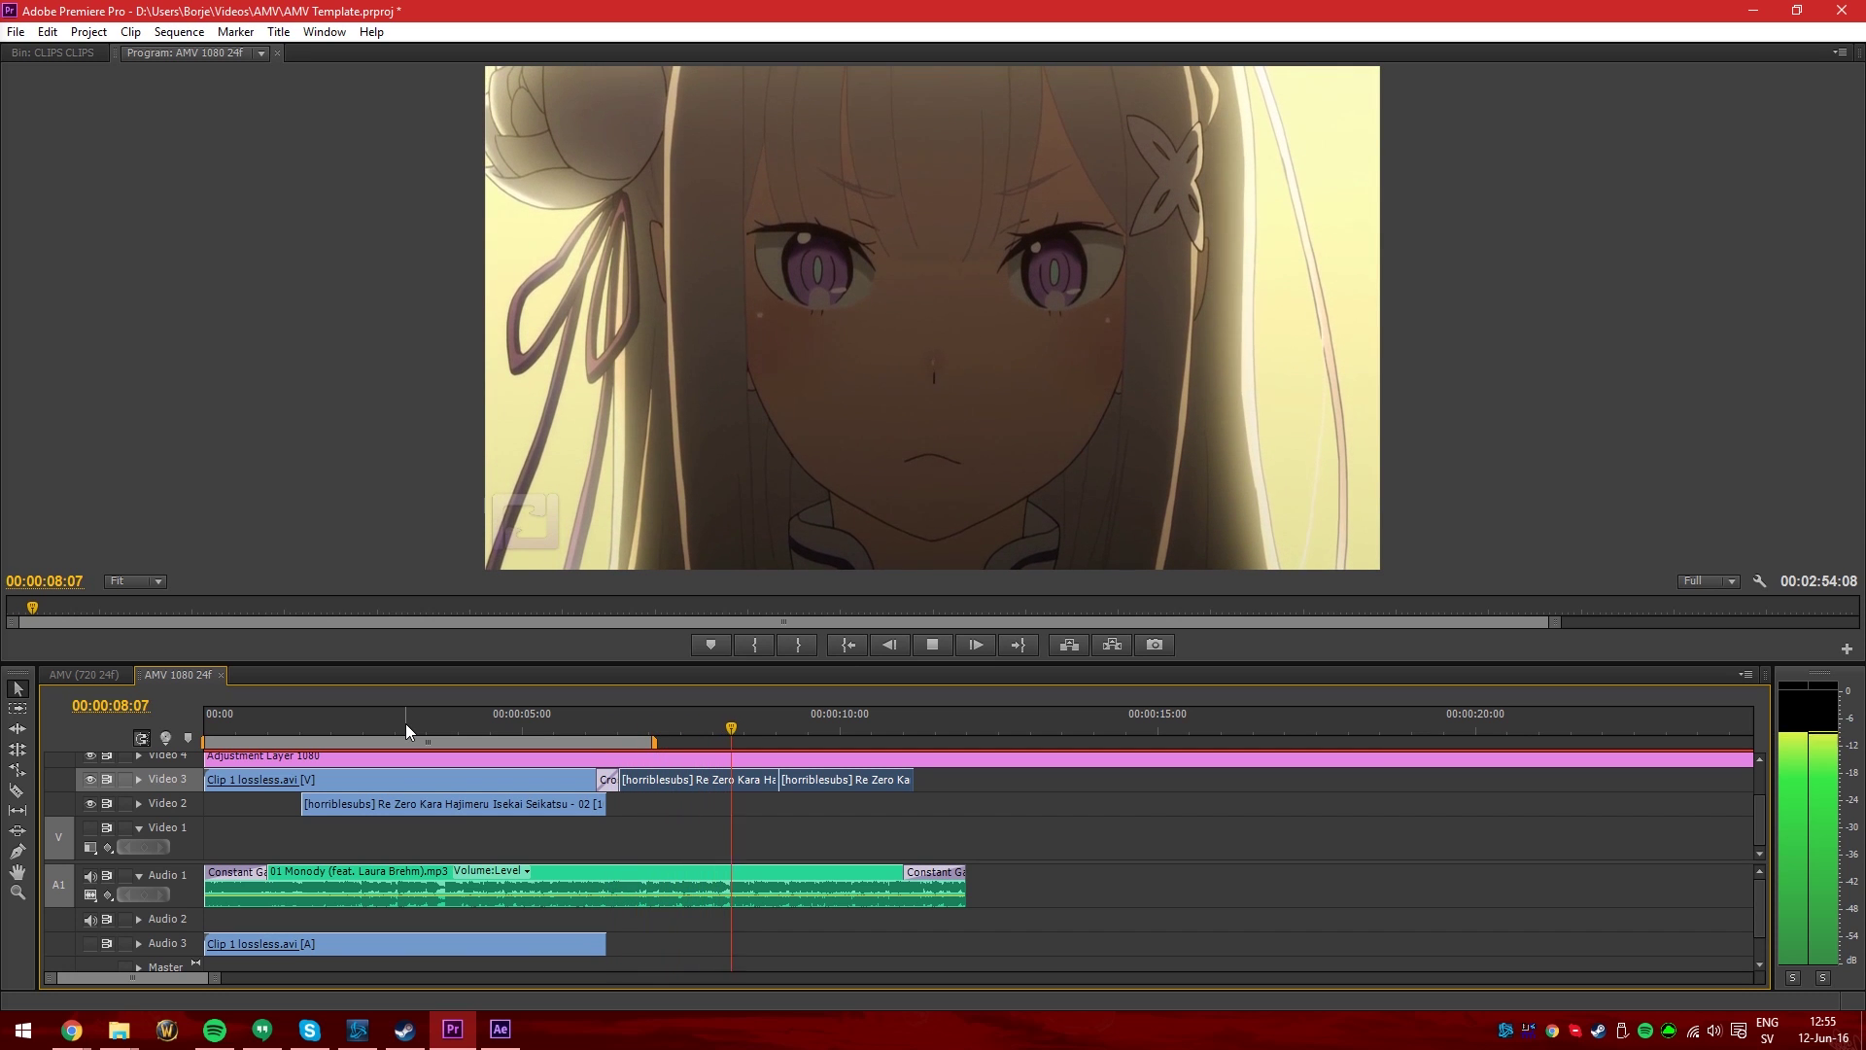
key("space")
Move Clip 1 and the Video 3 clips down one track
key("Home")
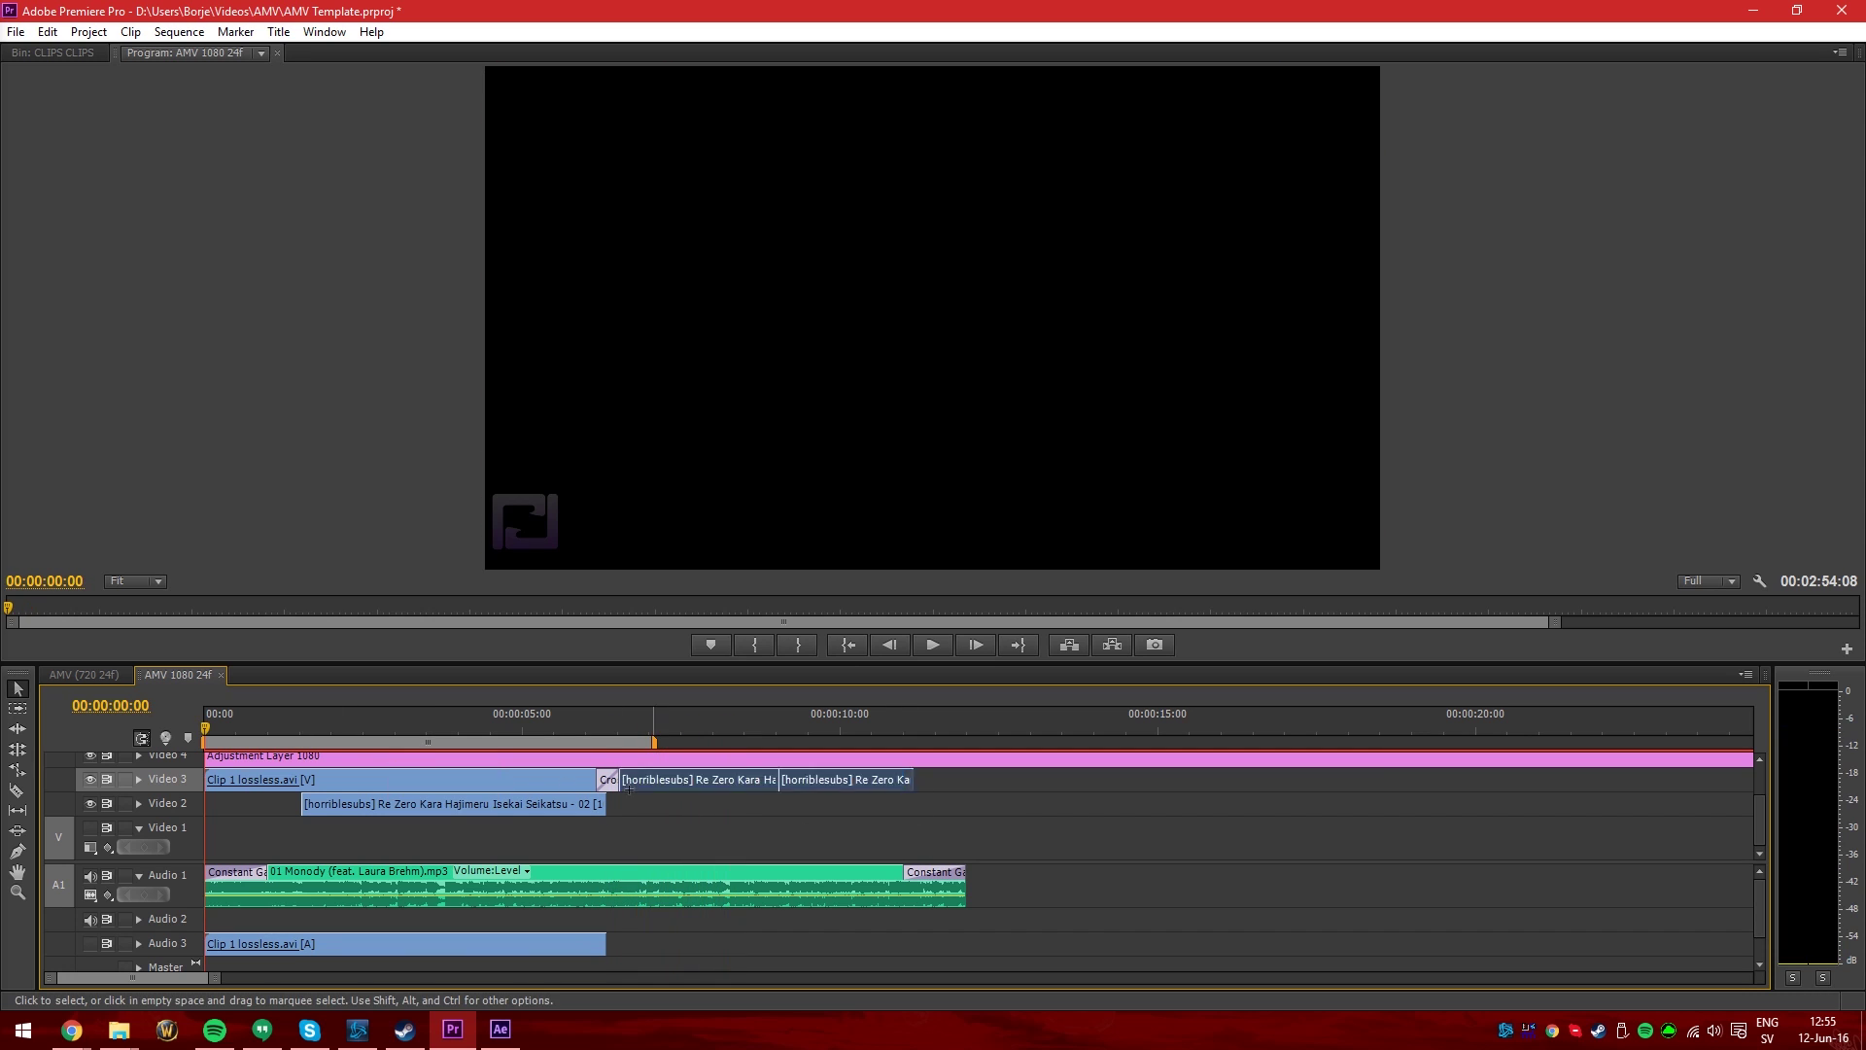
left_click(474, 784)
left_click_drag(474, 781, 433, 844)
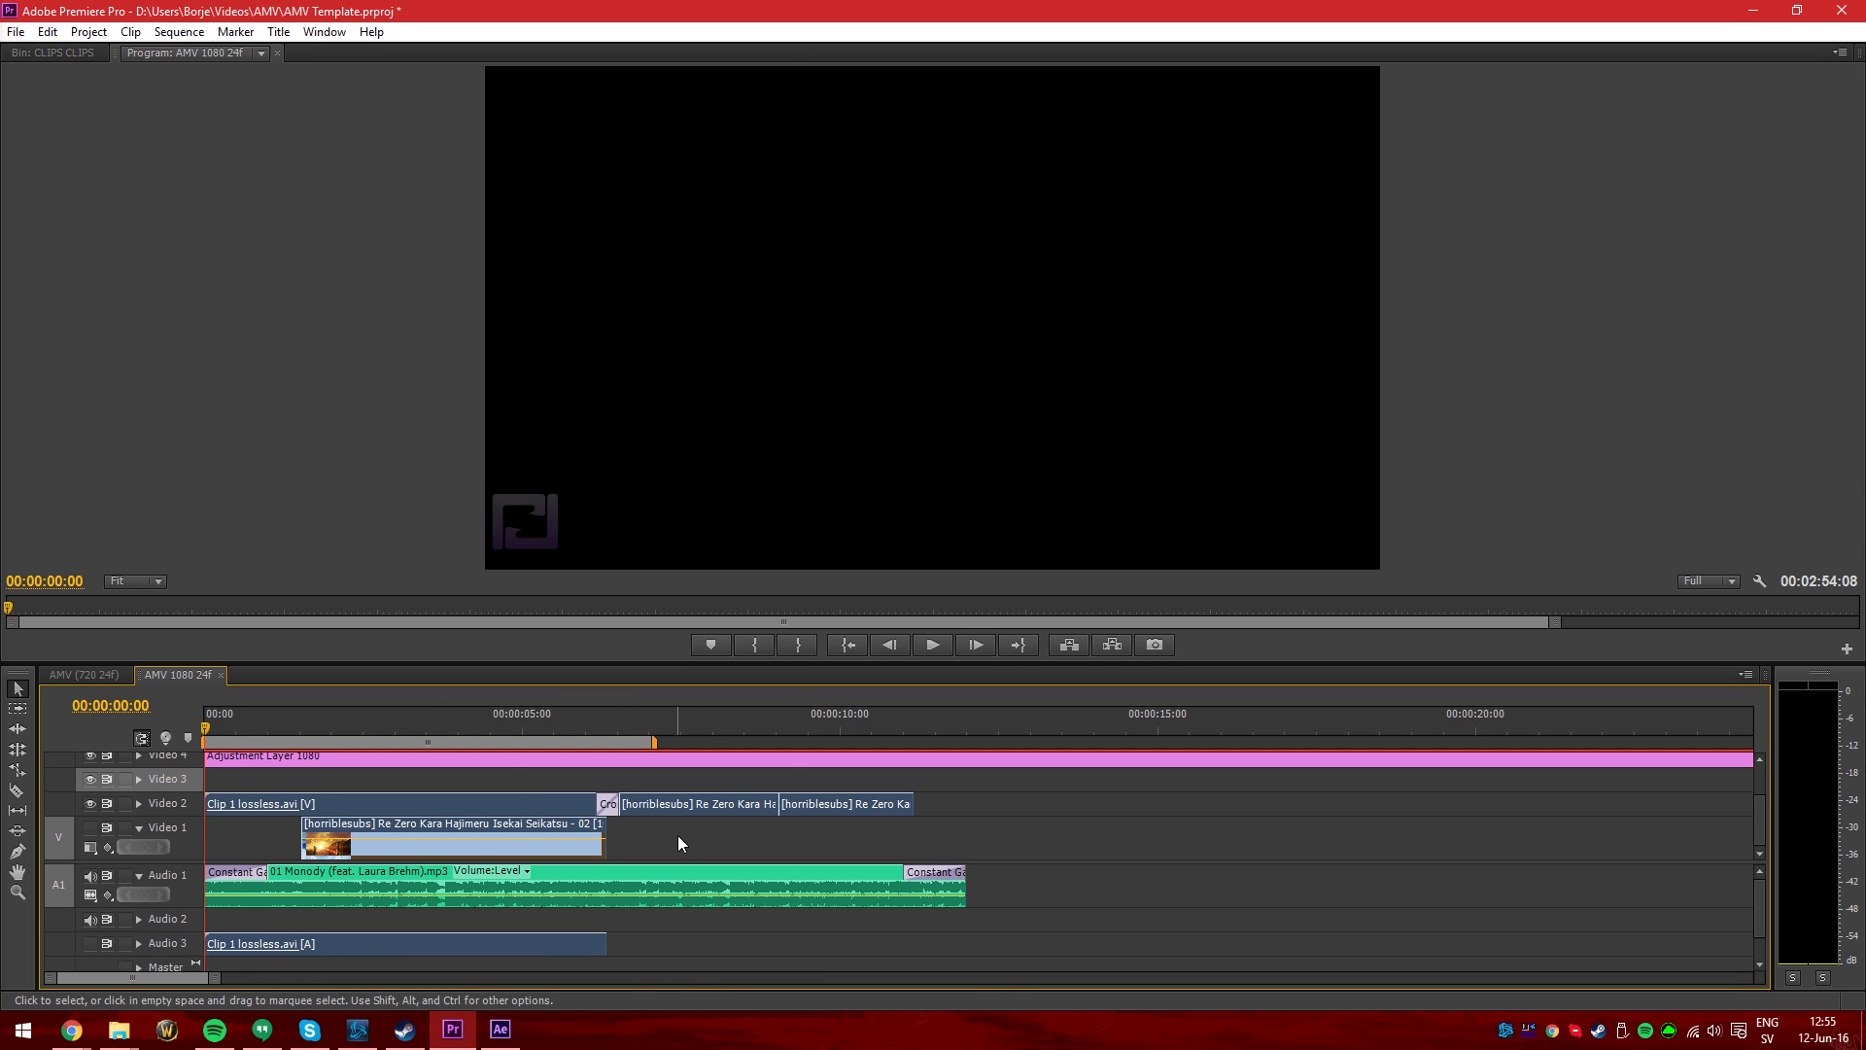
Unlink Clip 1 and delete its audio from Audio 3
right_click(506, 796)
left_click(614, 231)
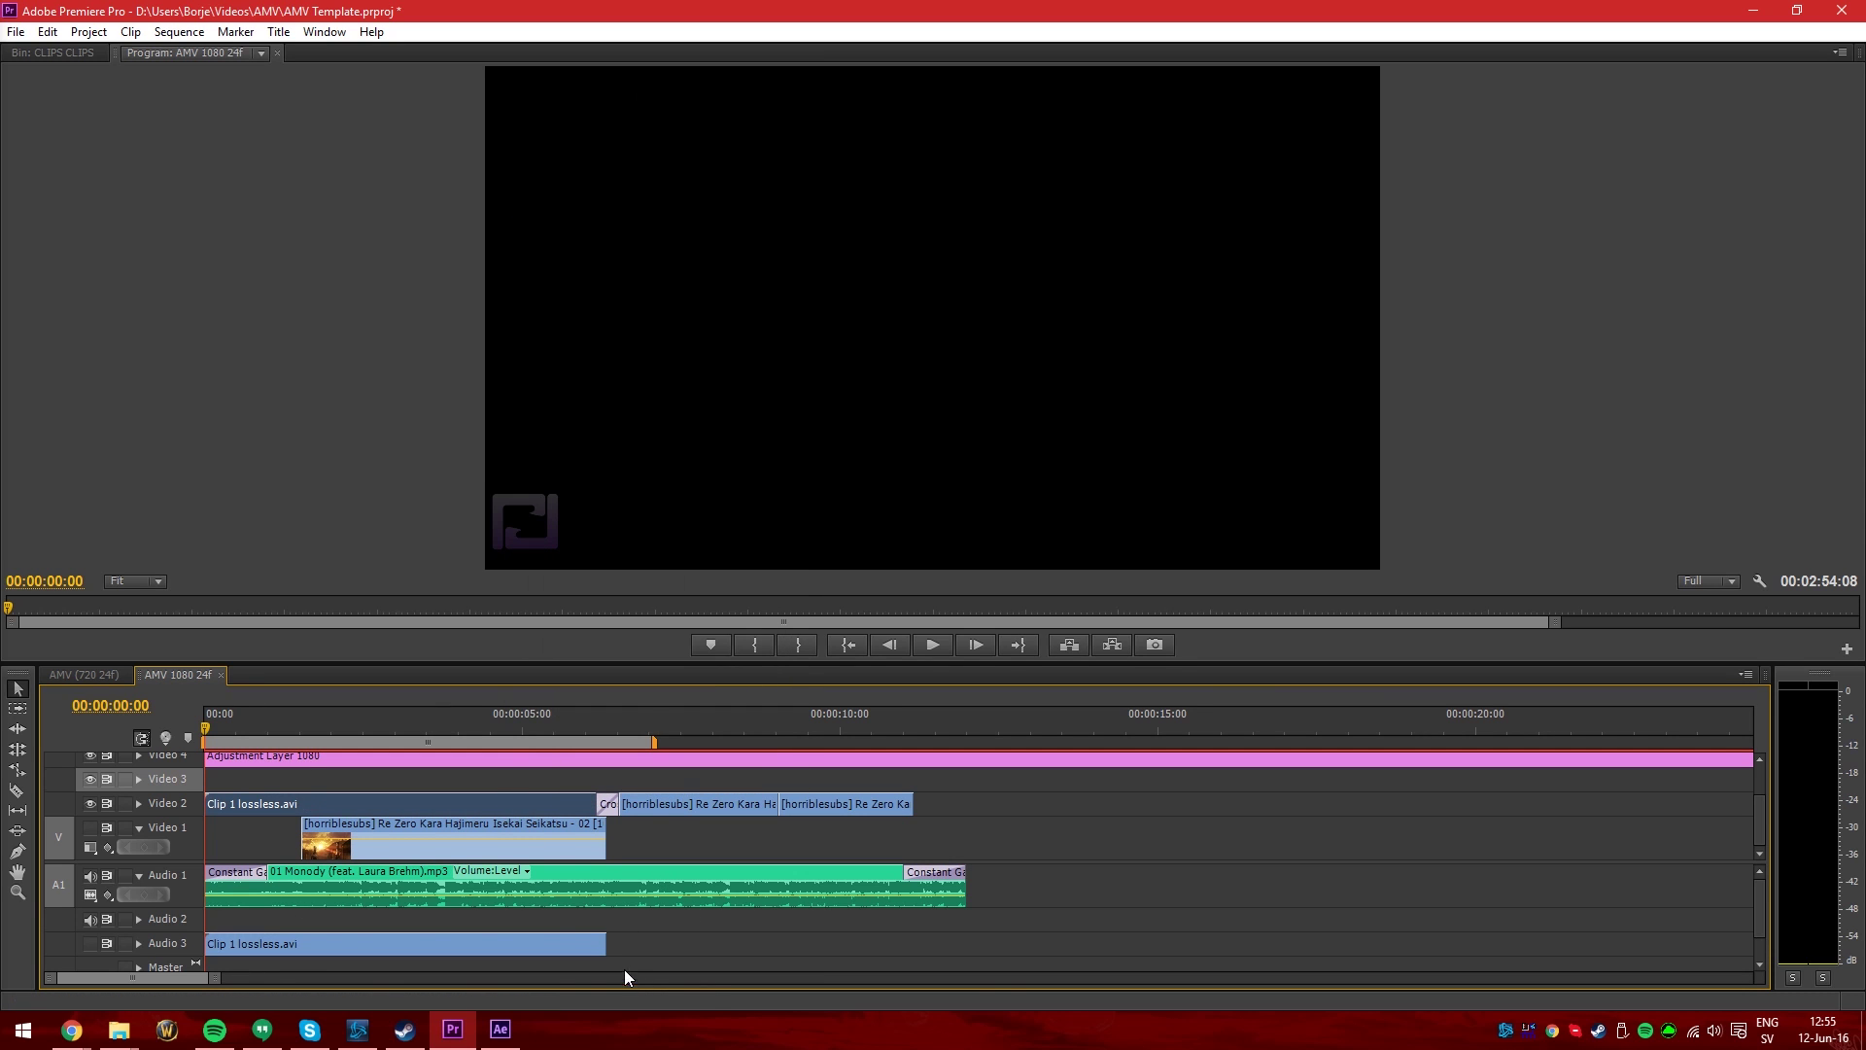
left_click(371, 948)
key("Delete")
left_click(294, 772)
key("space")
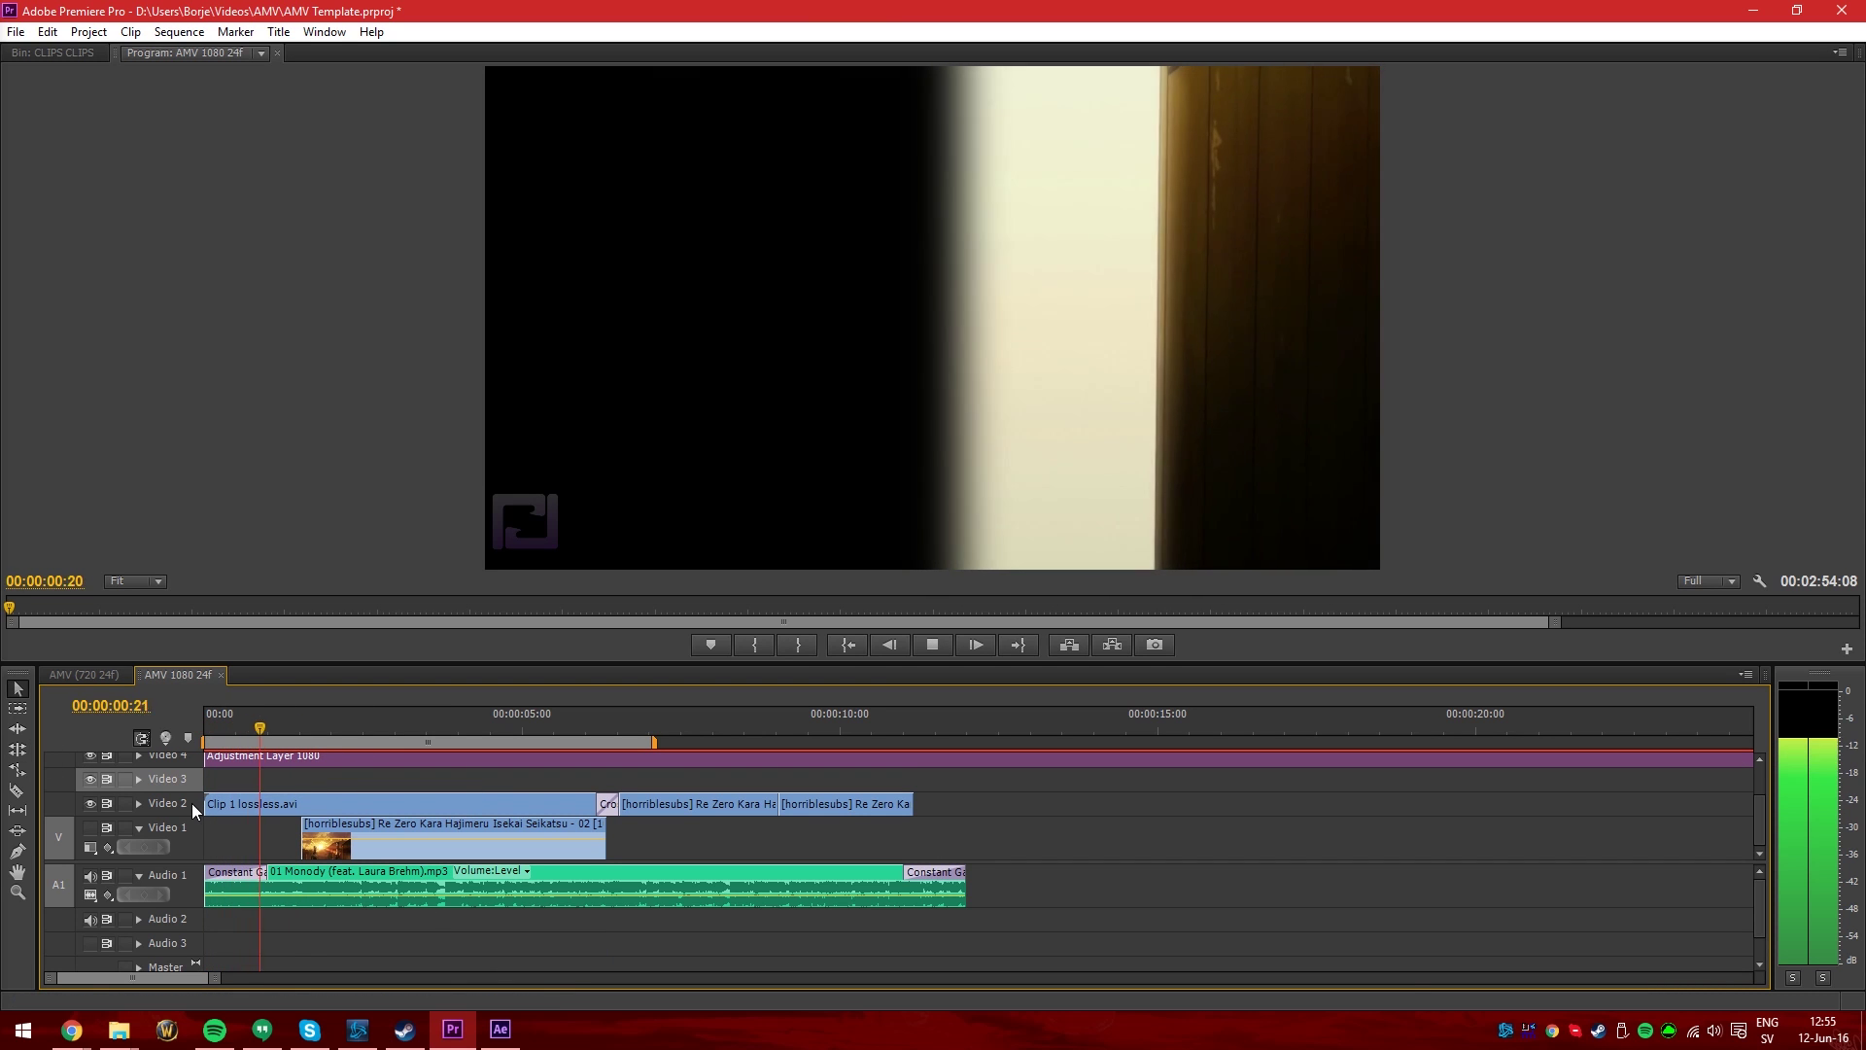
Turn on Video 1 output and extend its Re Zero clip's start to 00:00:00:00
left_click(91, 827)
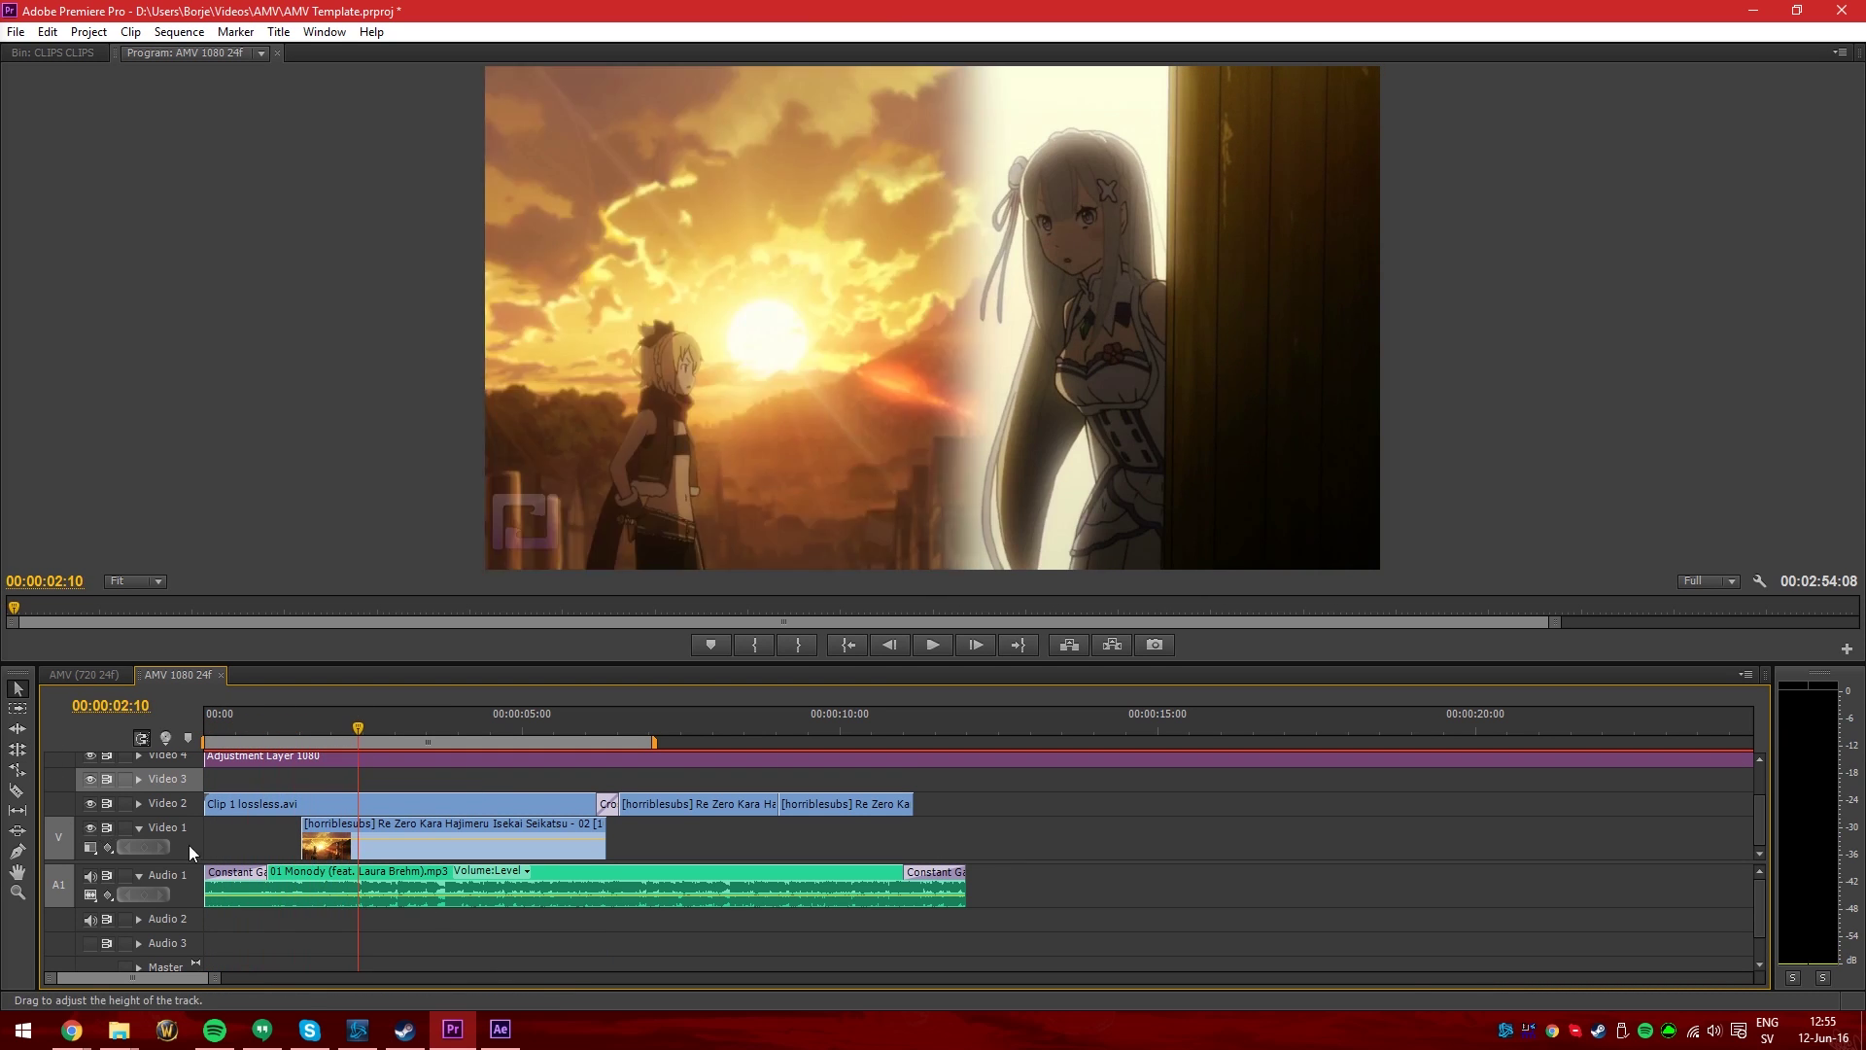
key("Home")
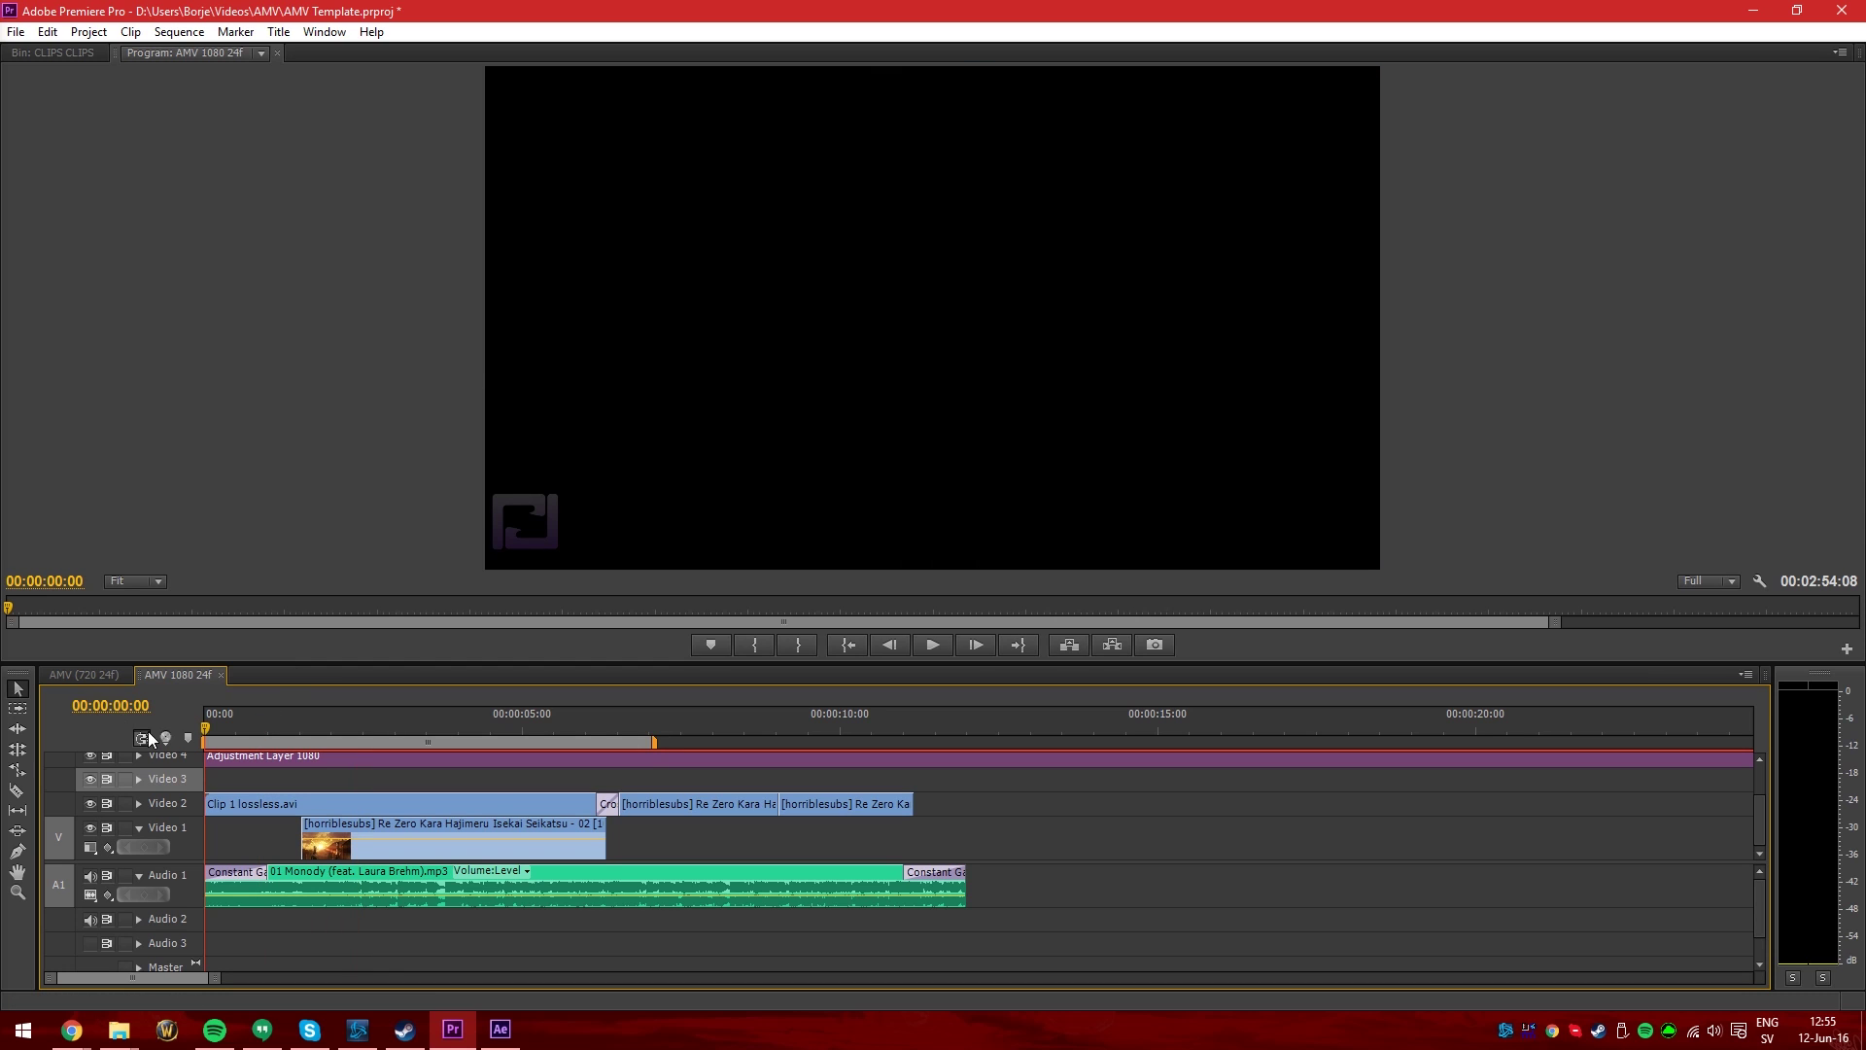
key("space")
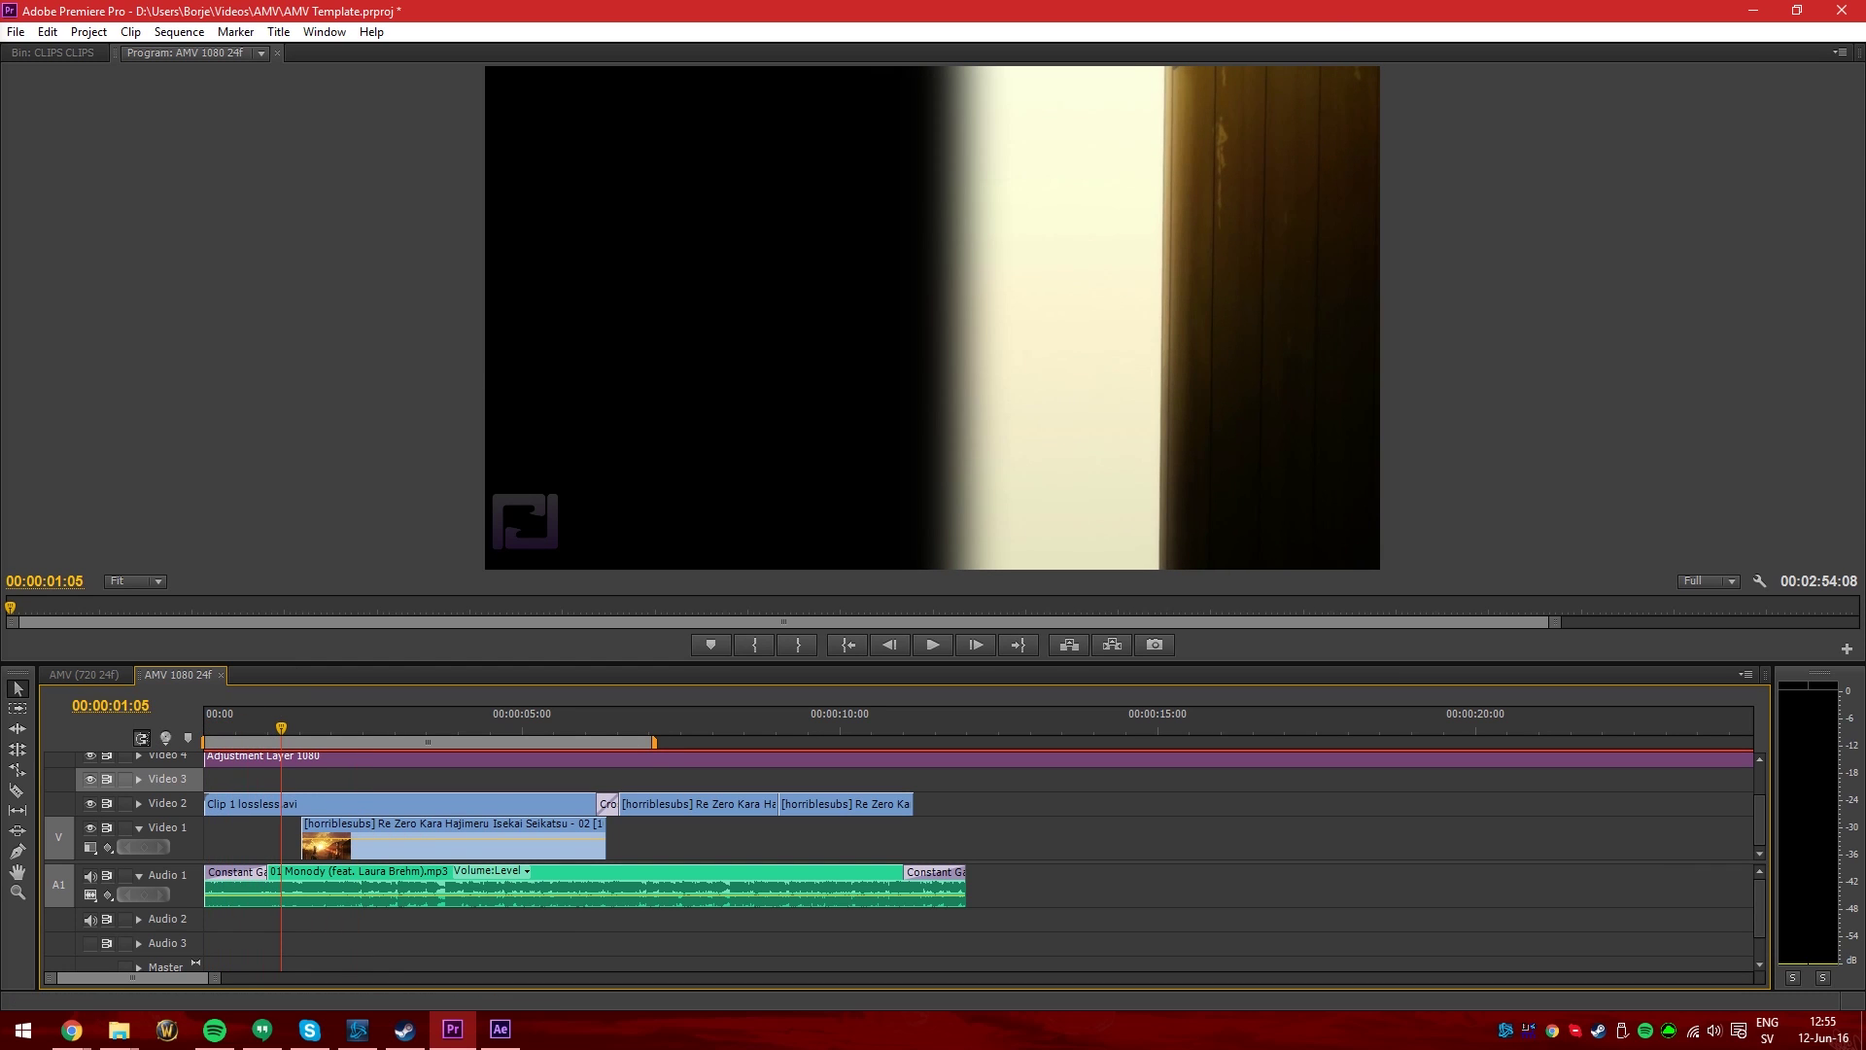
left_click_drag(303, 834, 204, 834)
key("Home")
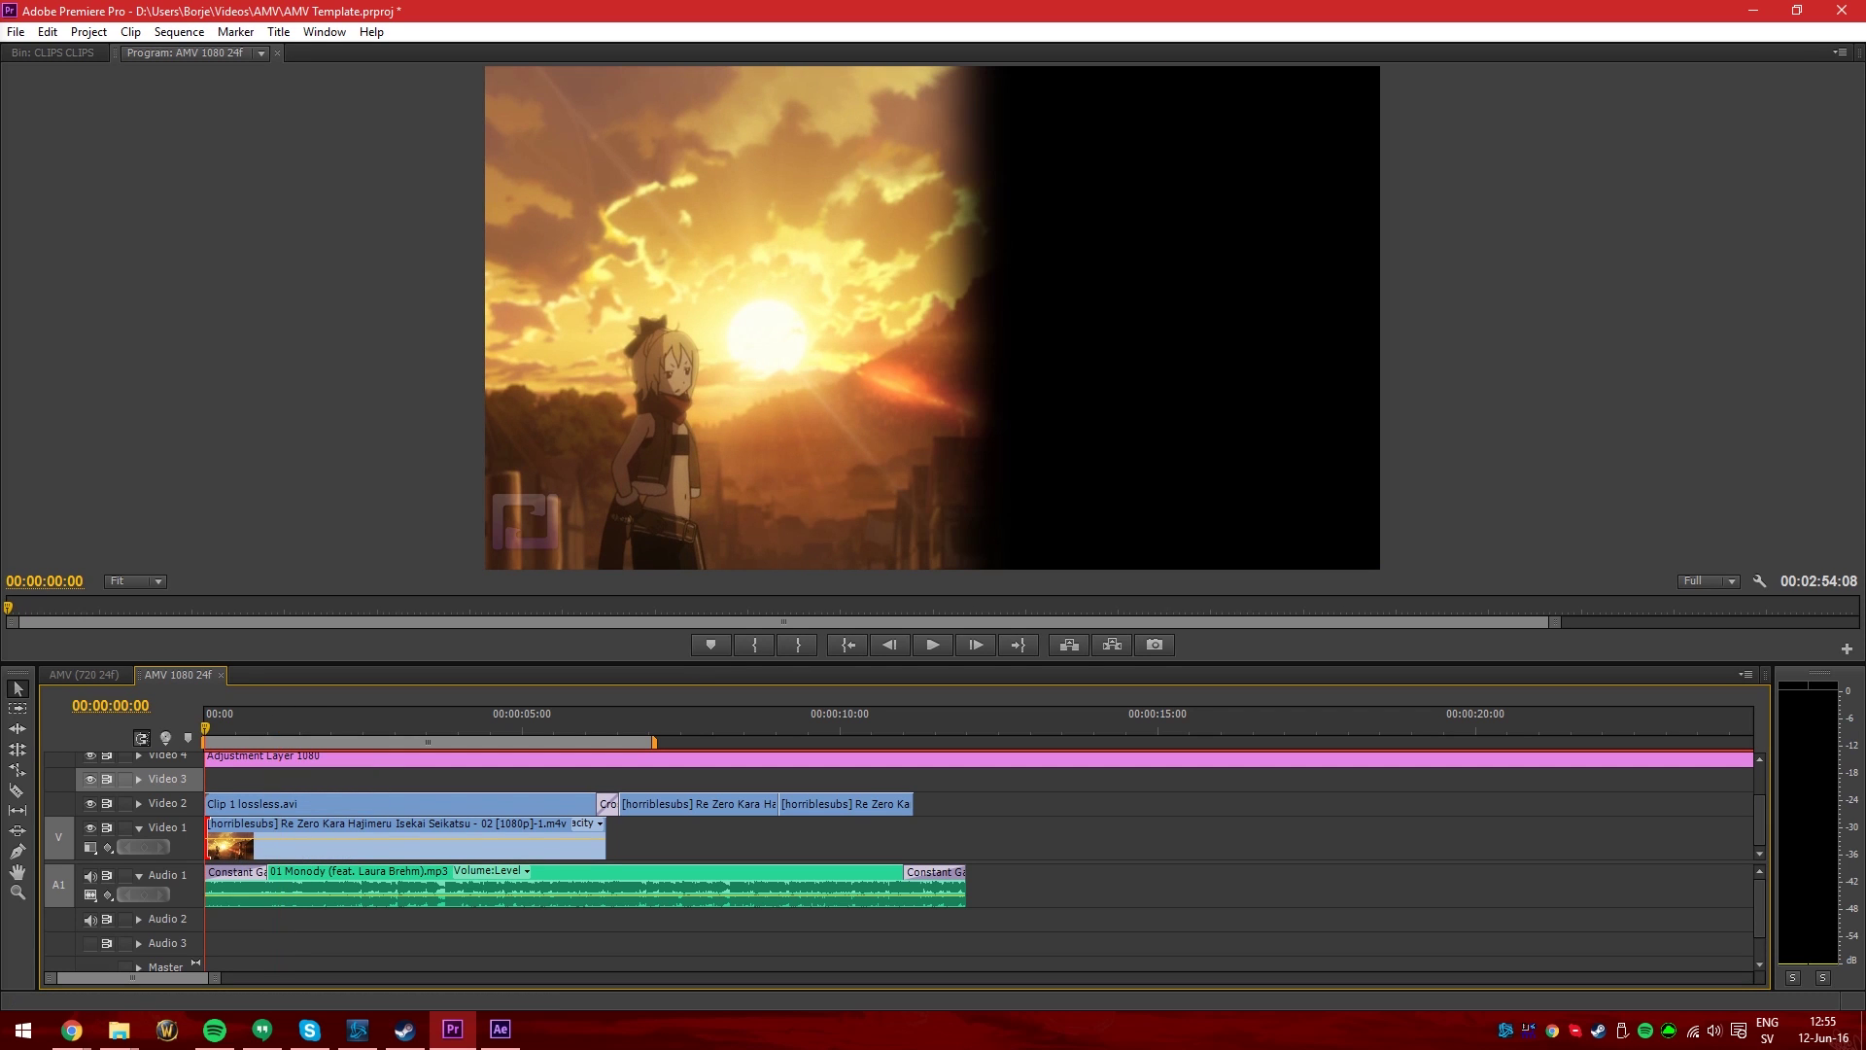
Add a lengthened Cross Dissolve to the Video 1 clip's start and play back the fade-in
key("ctrl+d")
left_click_drag(281, 825, 239, 825)
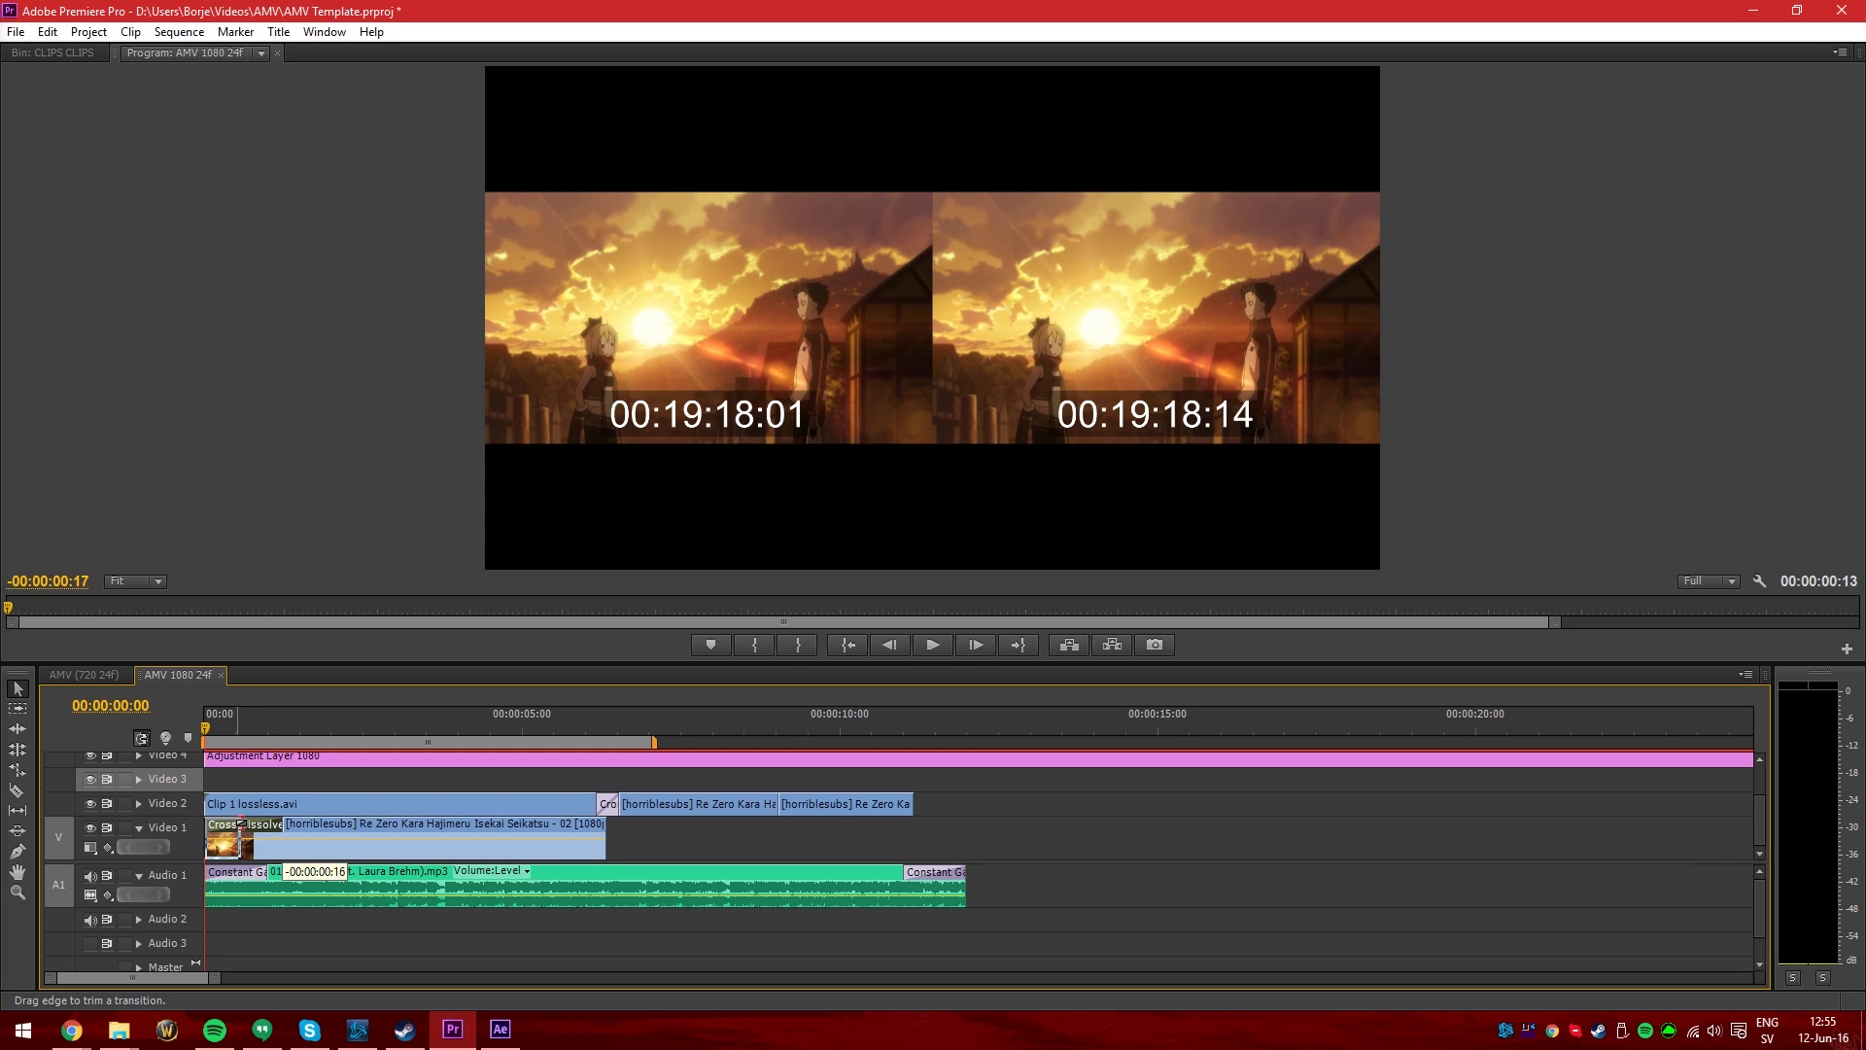
left_click_drag(211, 711, 258, 723)
key("Home")
key("space")
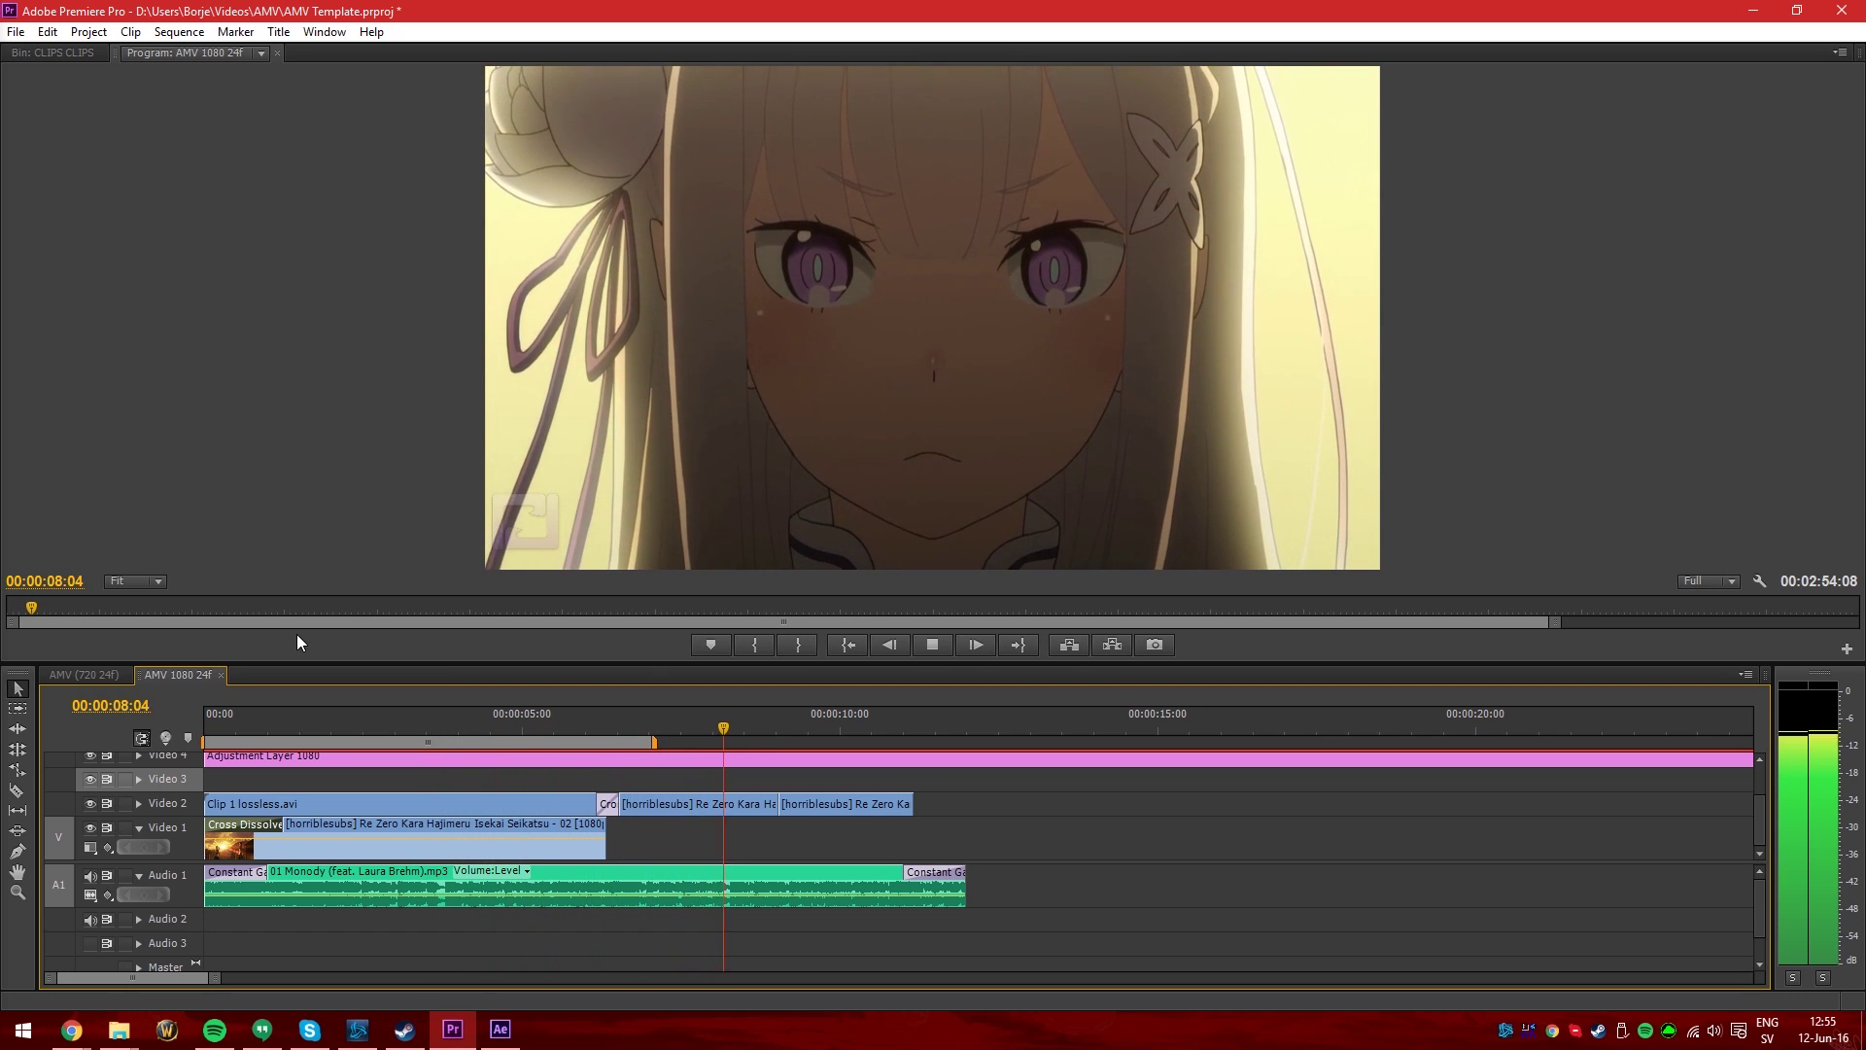
key("space")
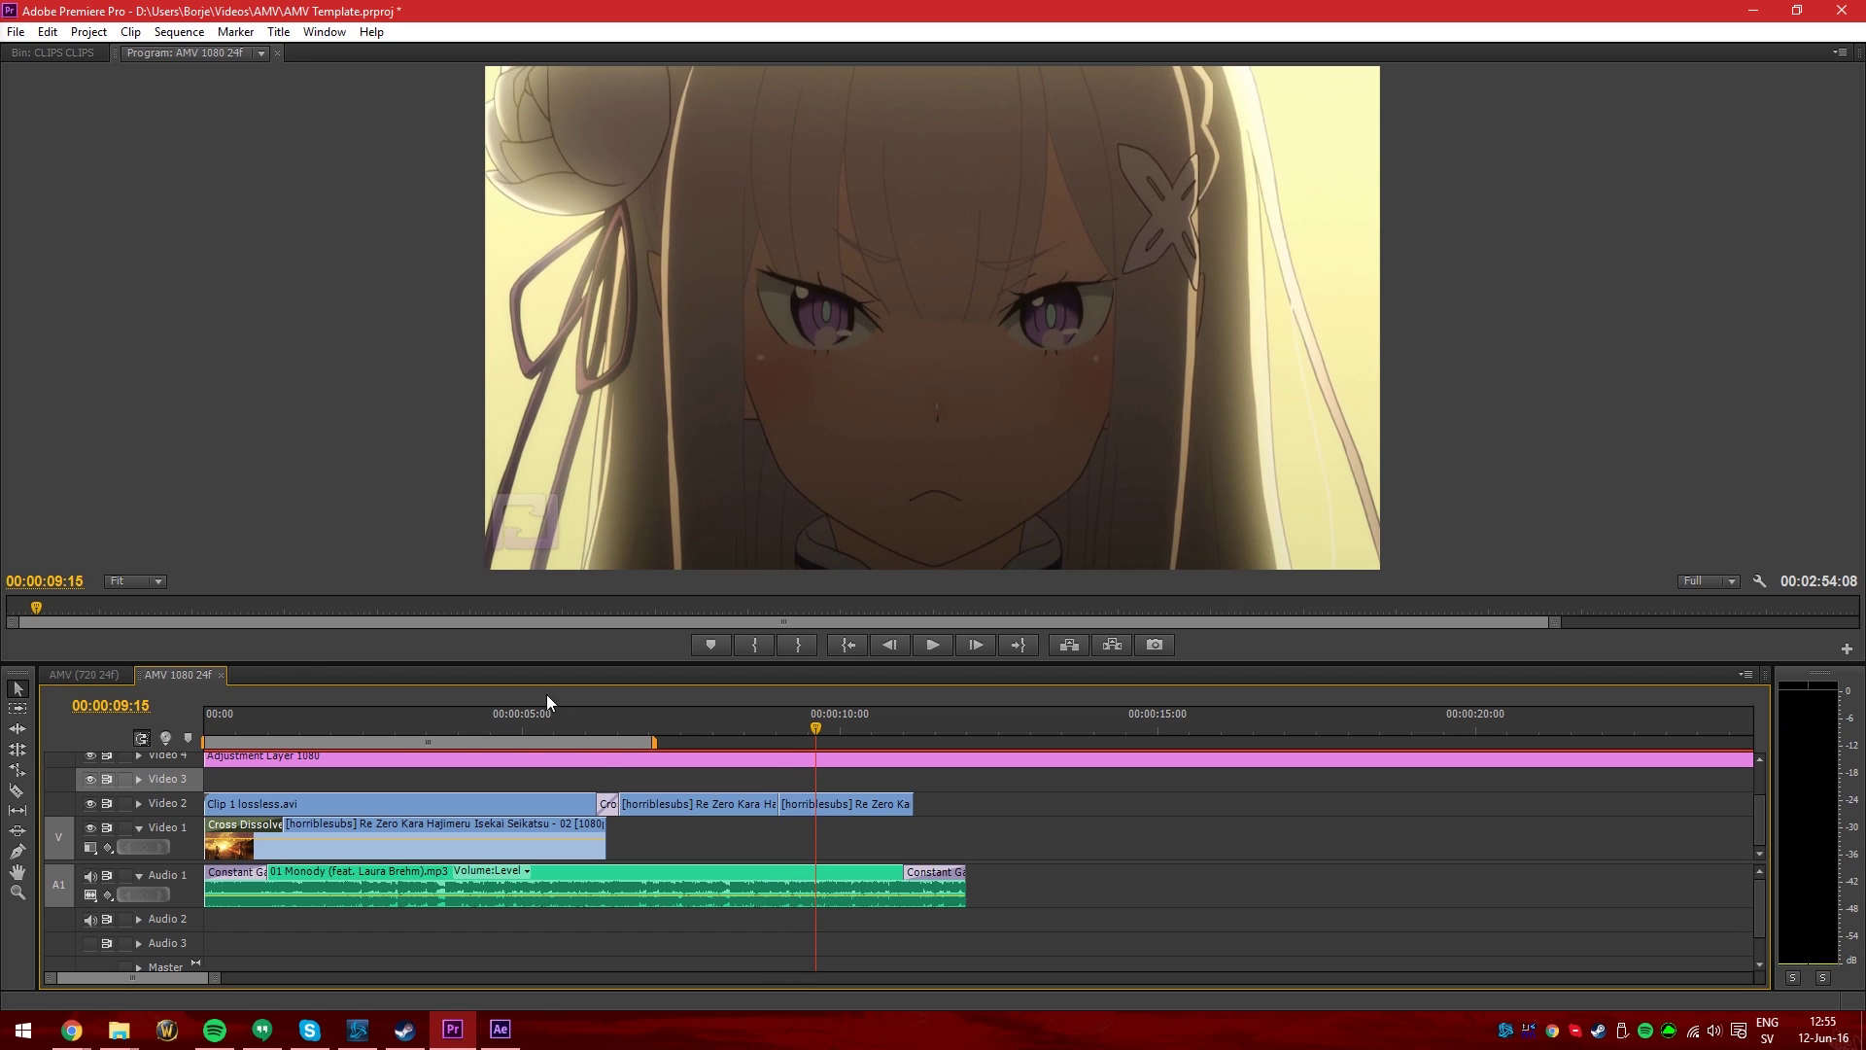
left_click(342, 737)
Switch back and forth between After Effects and Premiere Pro to compare the shot
left_click(497, 1029)
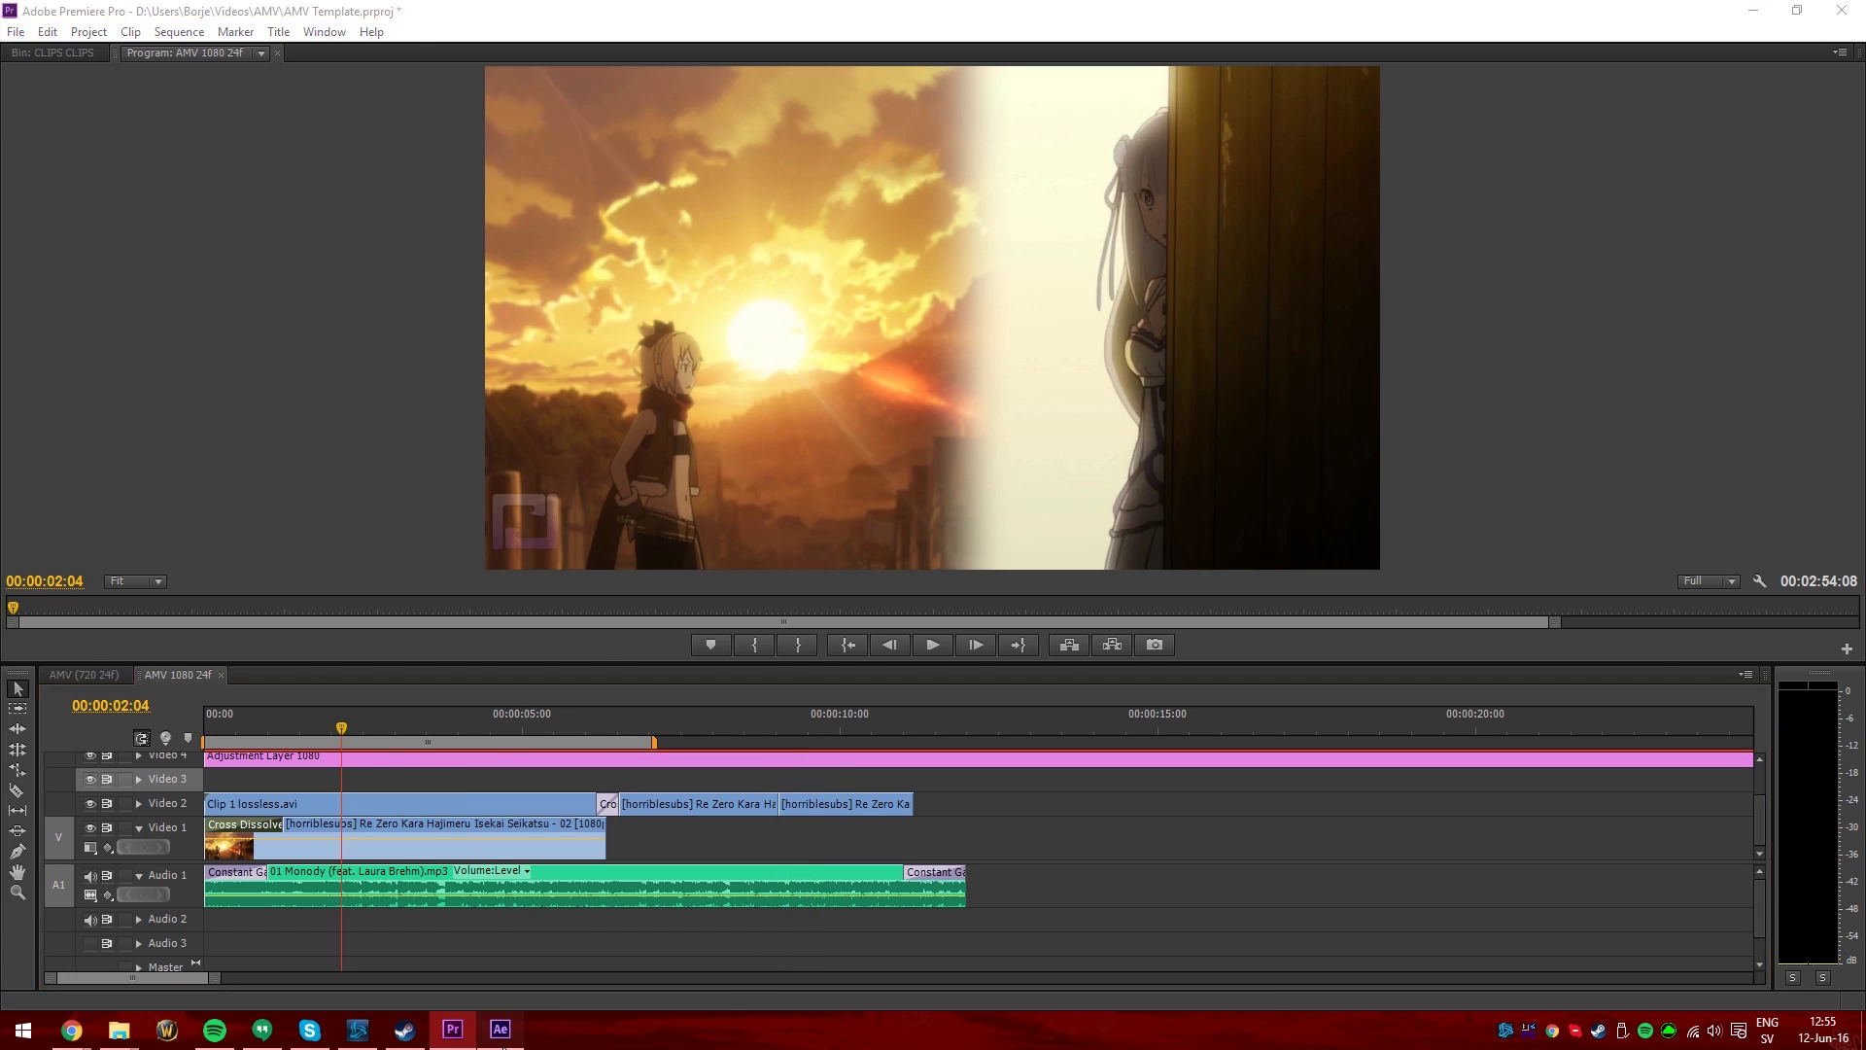
left_click(453, 1029)
left_click(499, 1029)
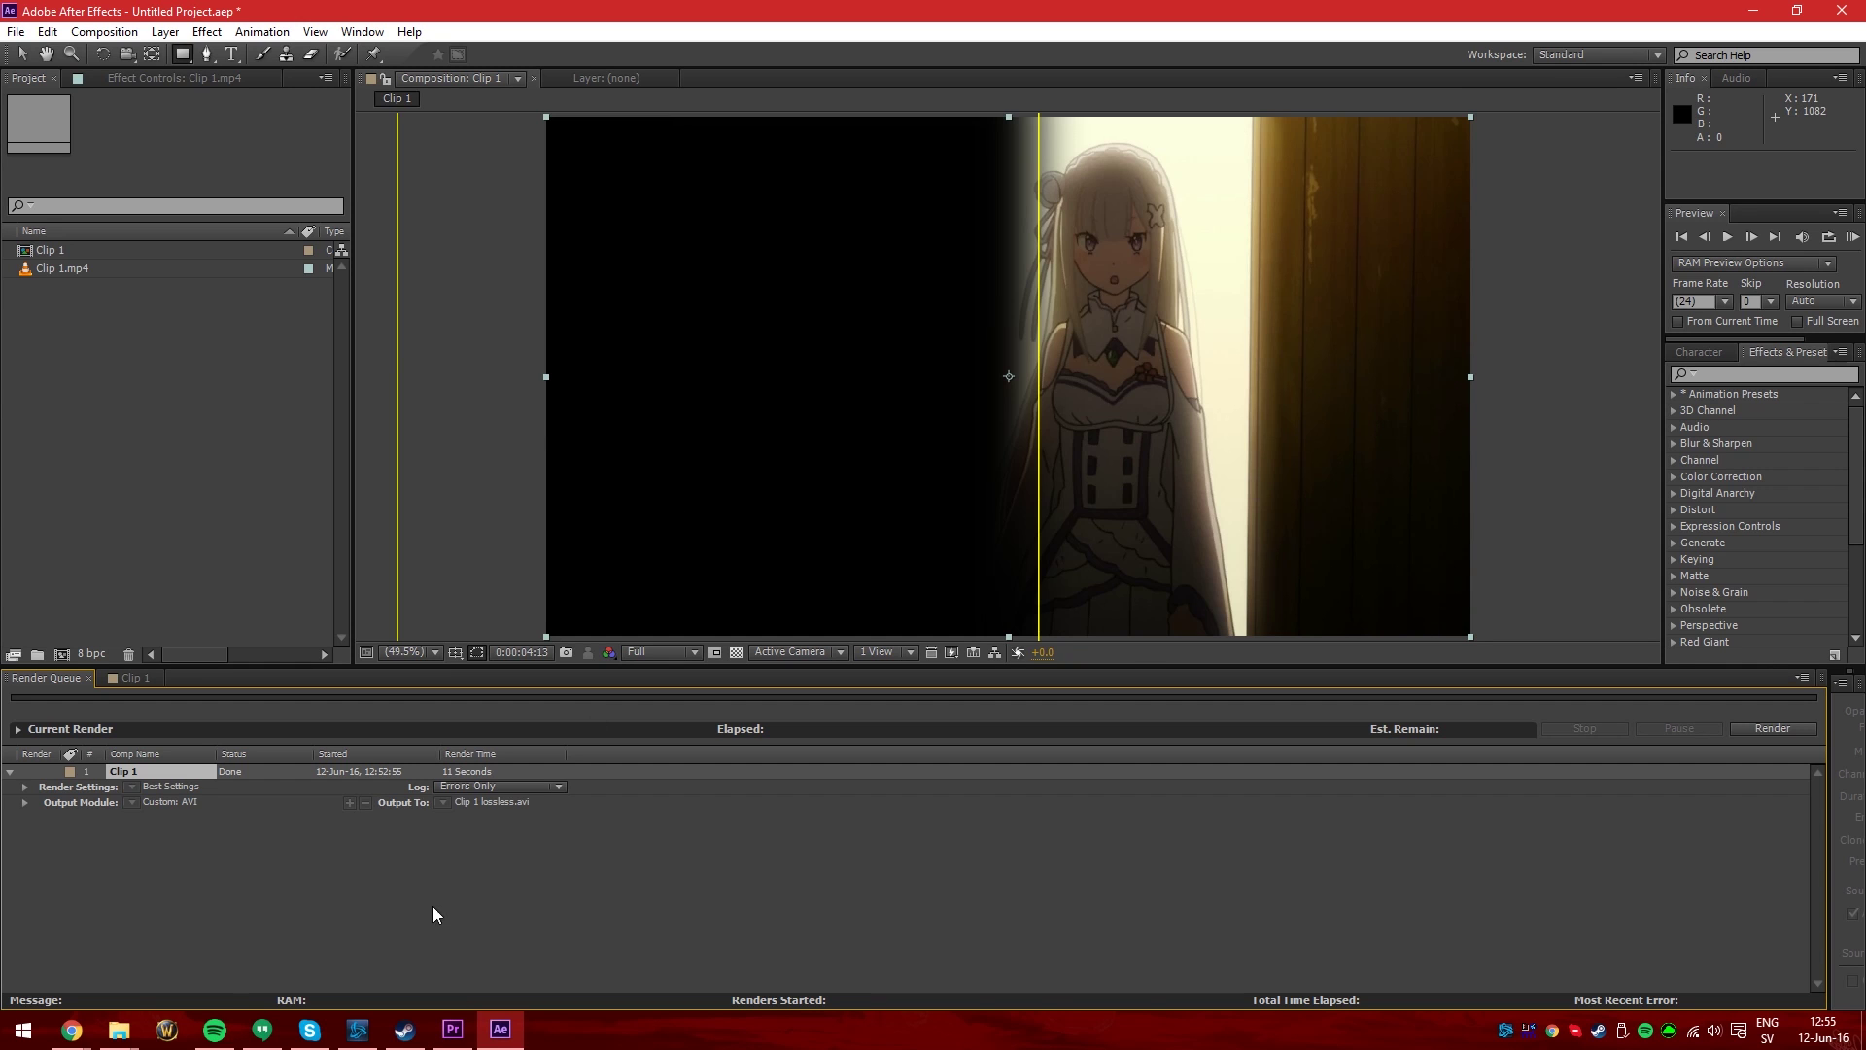
left_click(453, 1030)
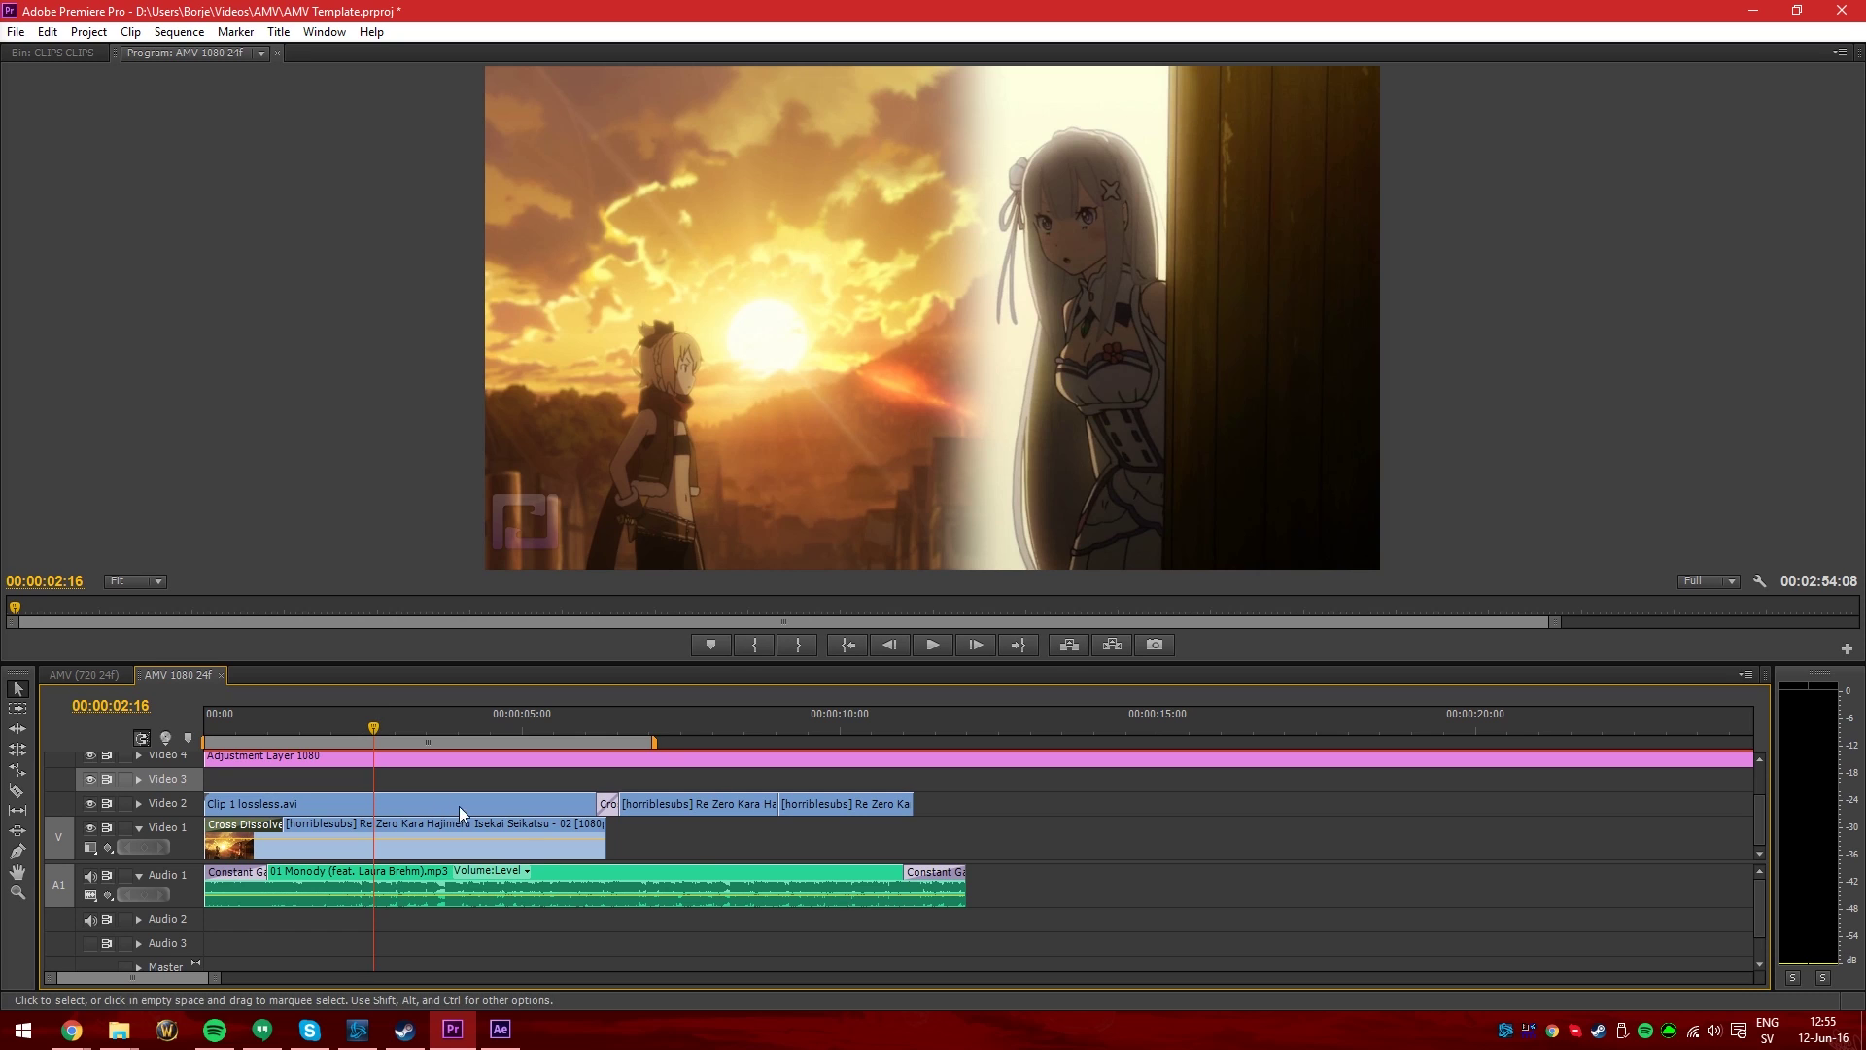
Swap the Video 2 clips after Clip 1 for AMV Template Linked Comp 04, then go to 00:00:05:18
left_click_drag(995, 777, 707, 814)
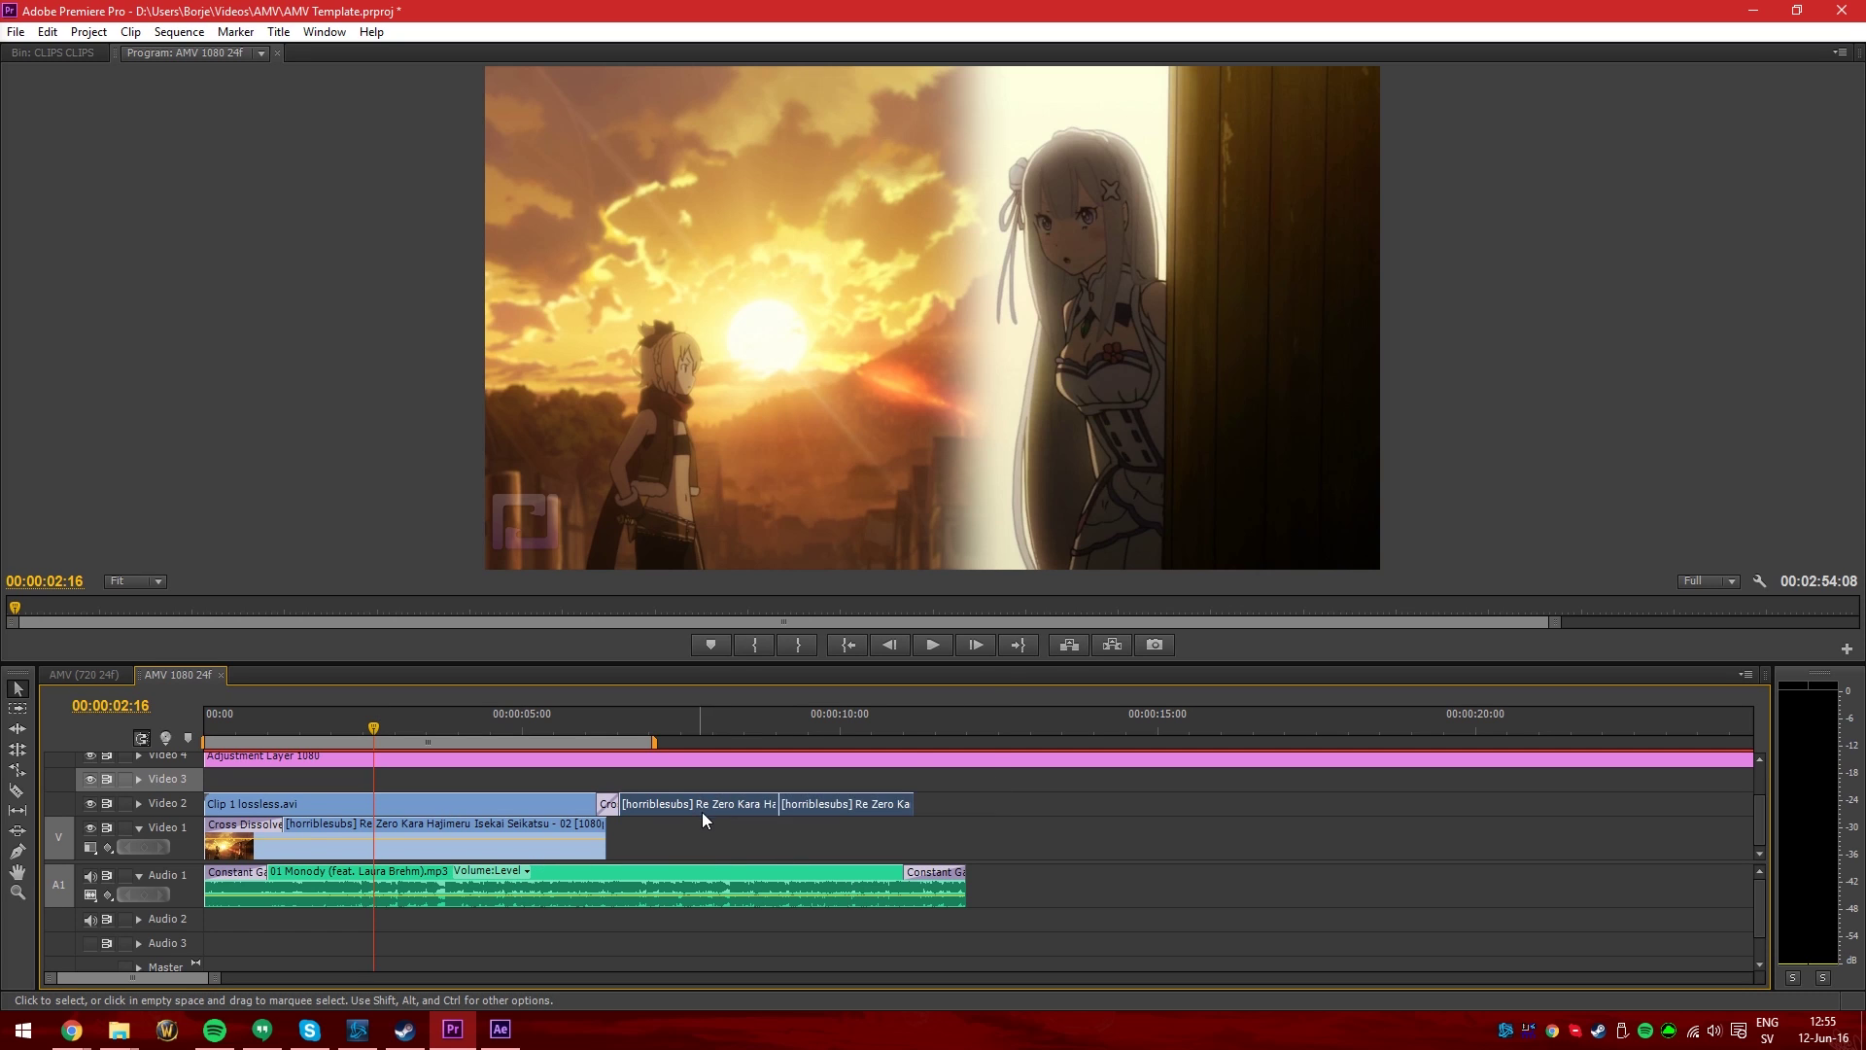
right_click(706, 814)
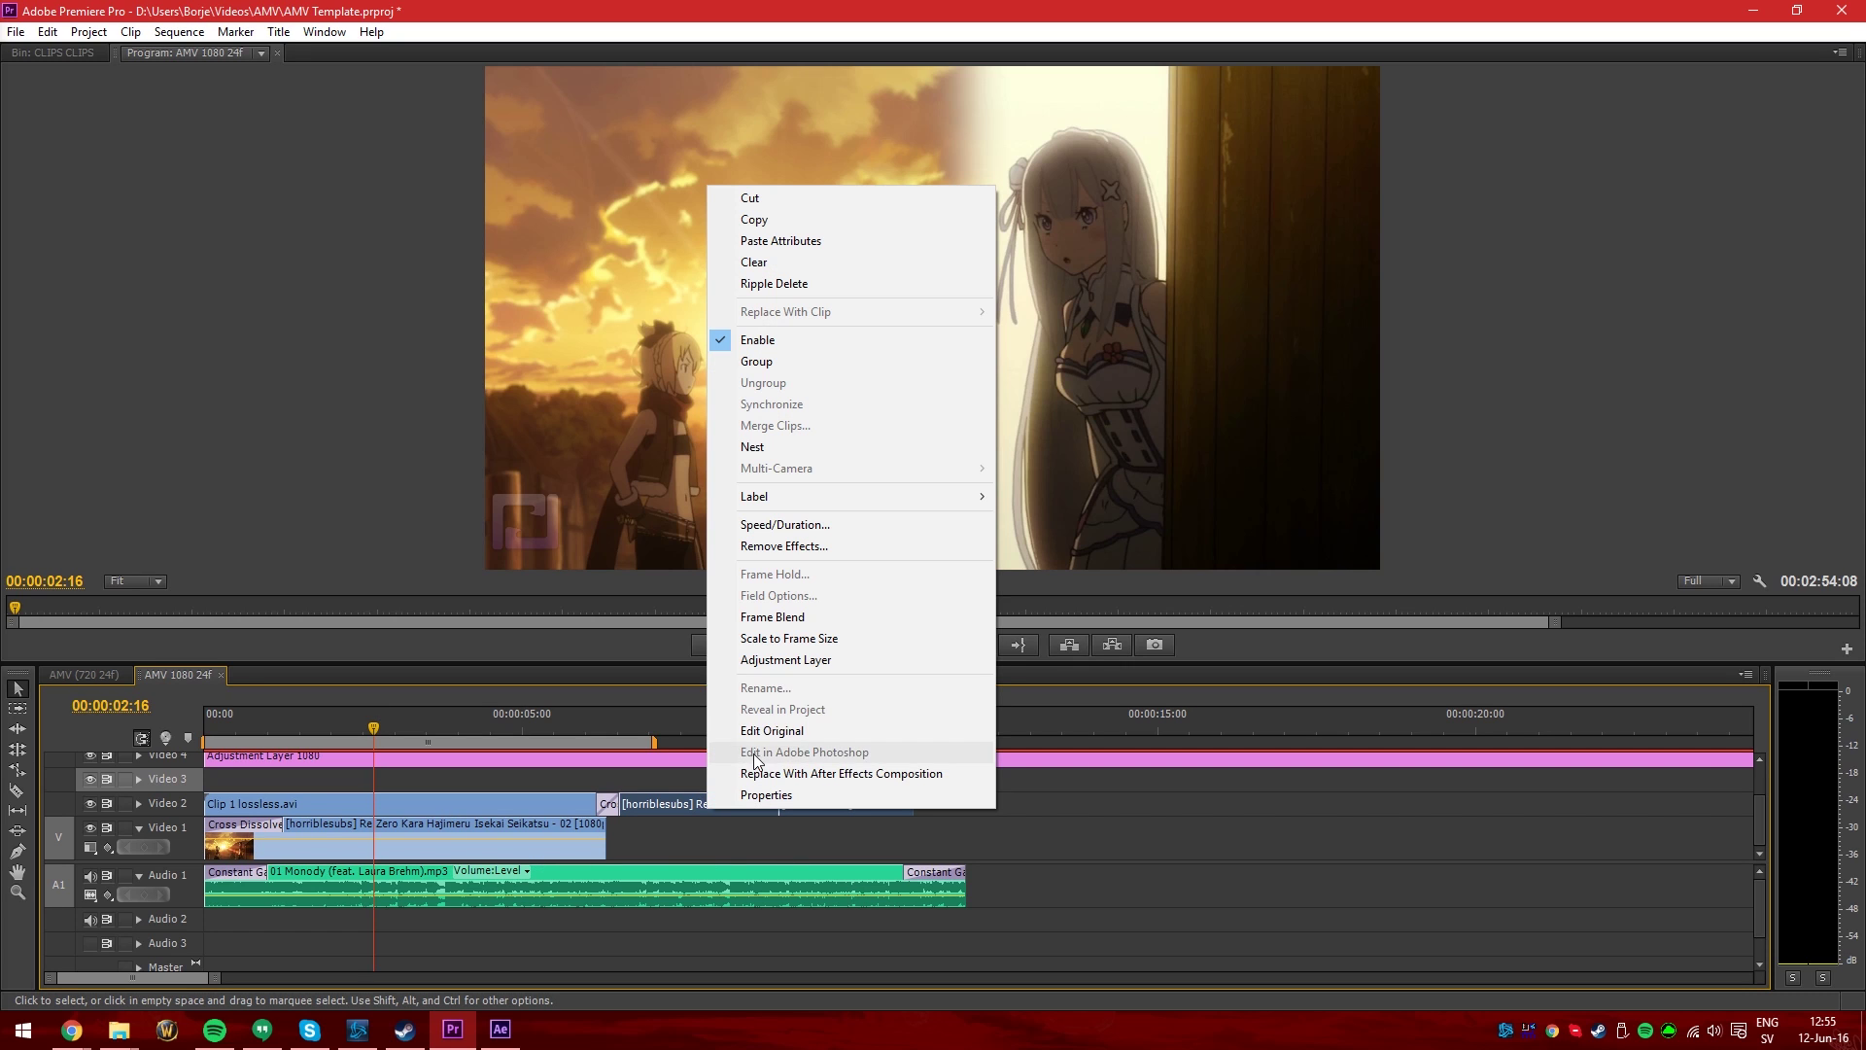
left_click(798, 774)
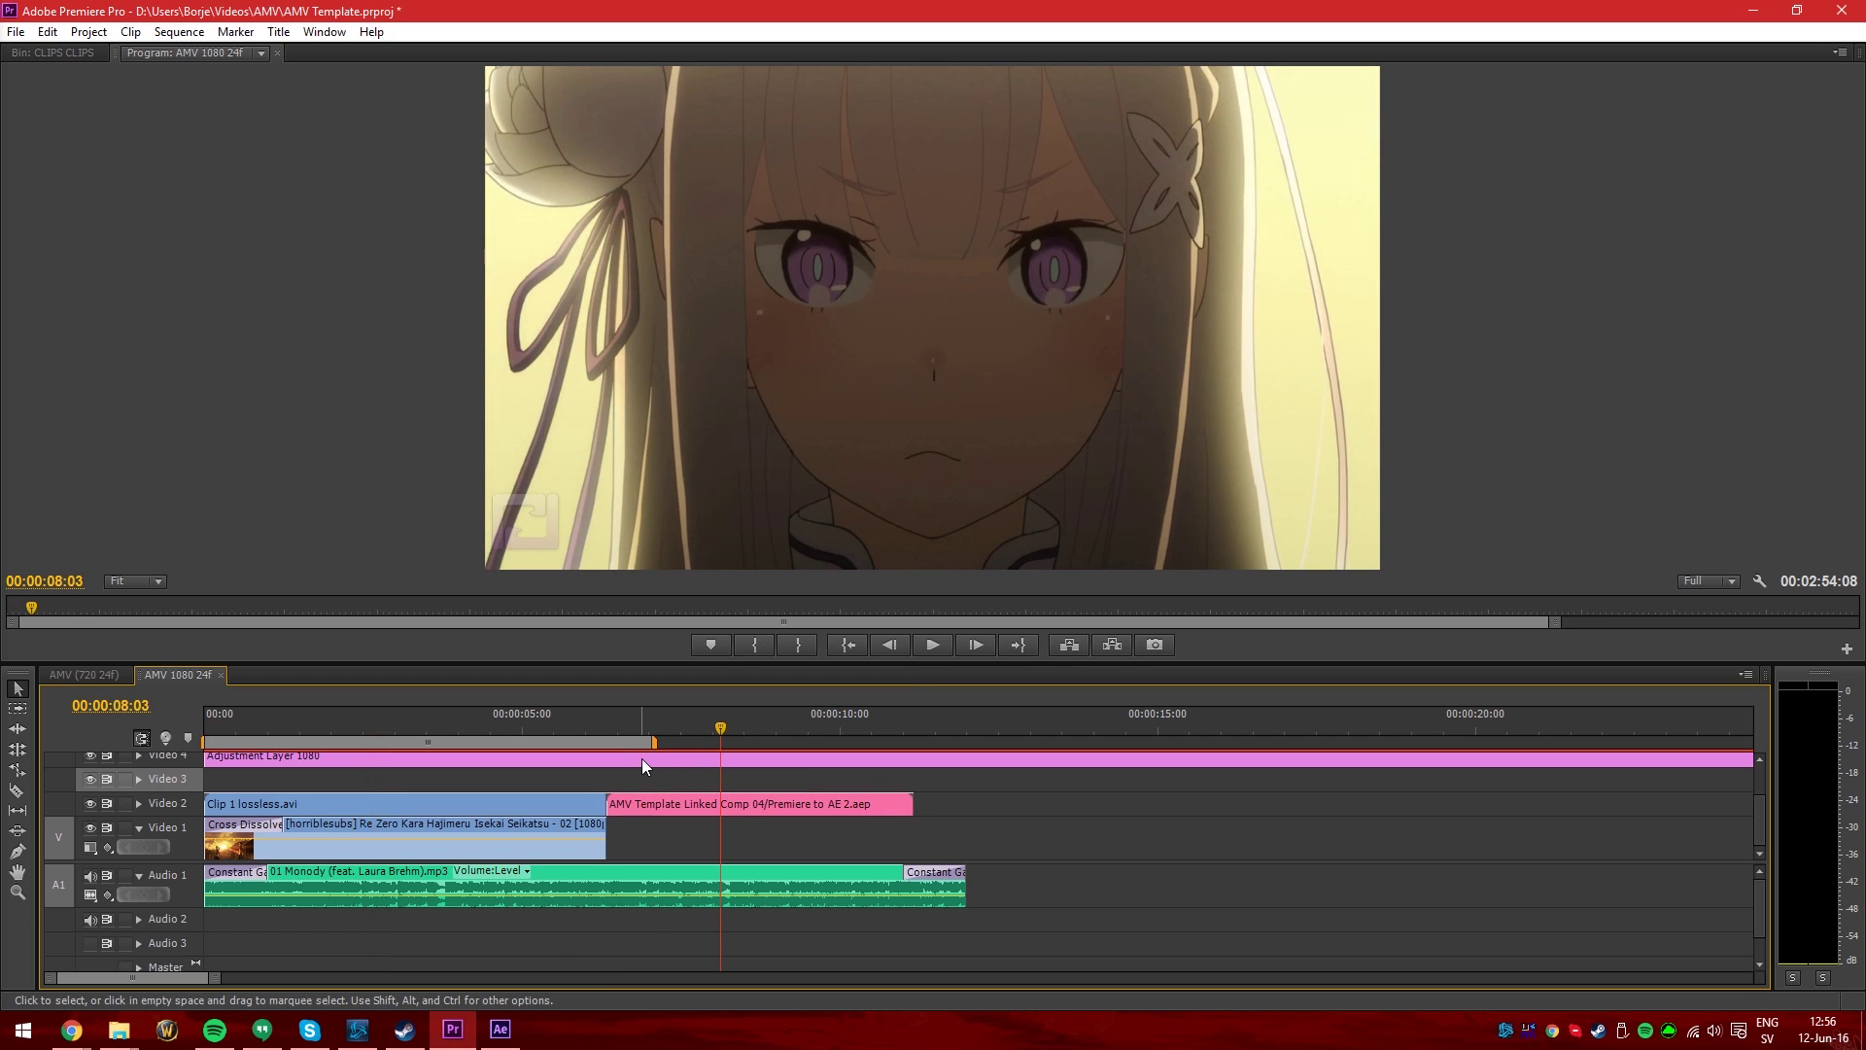
left_click(569, 724)
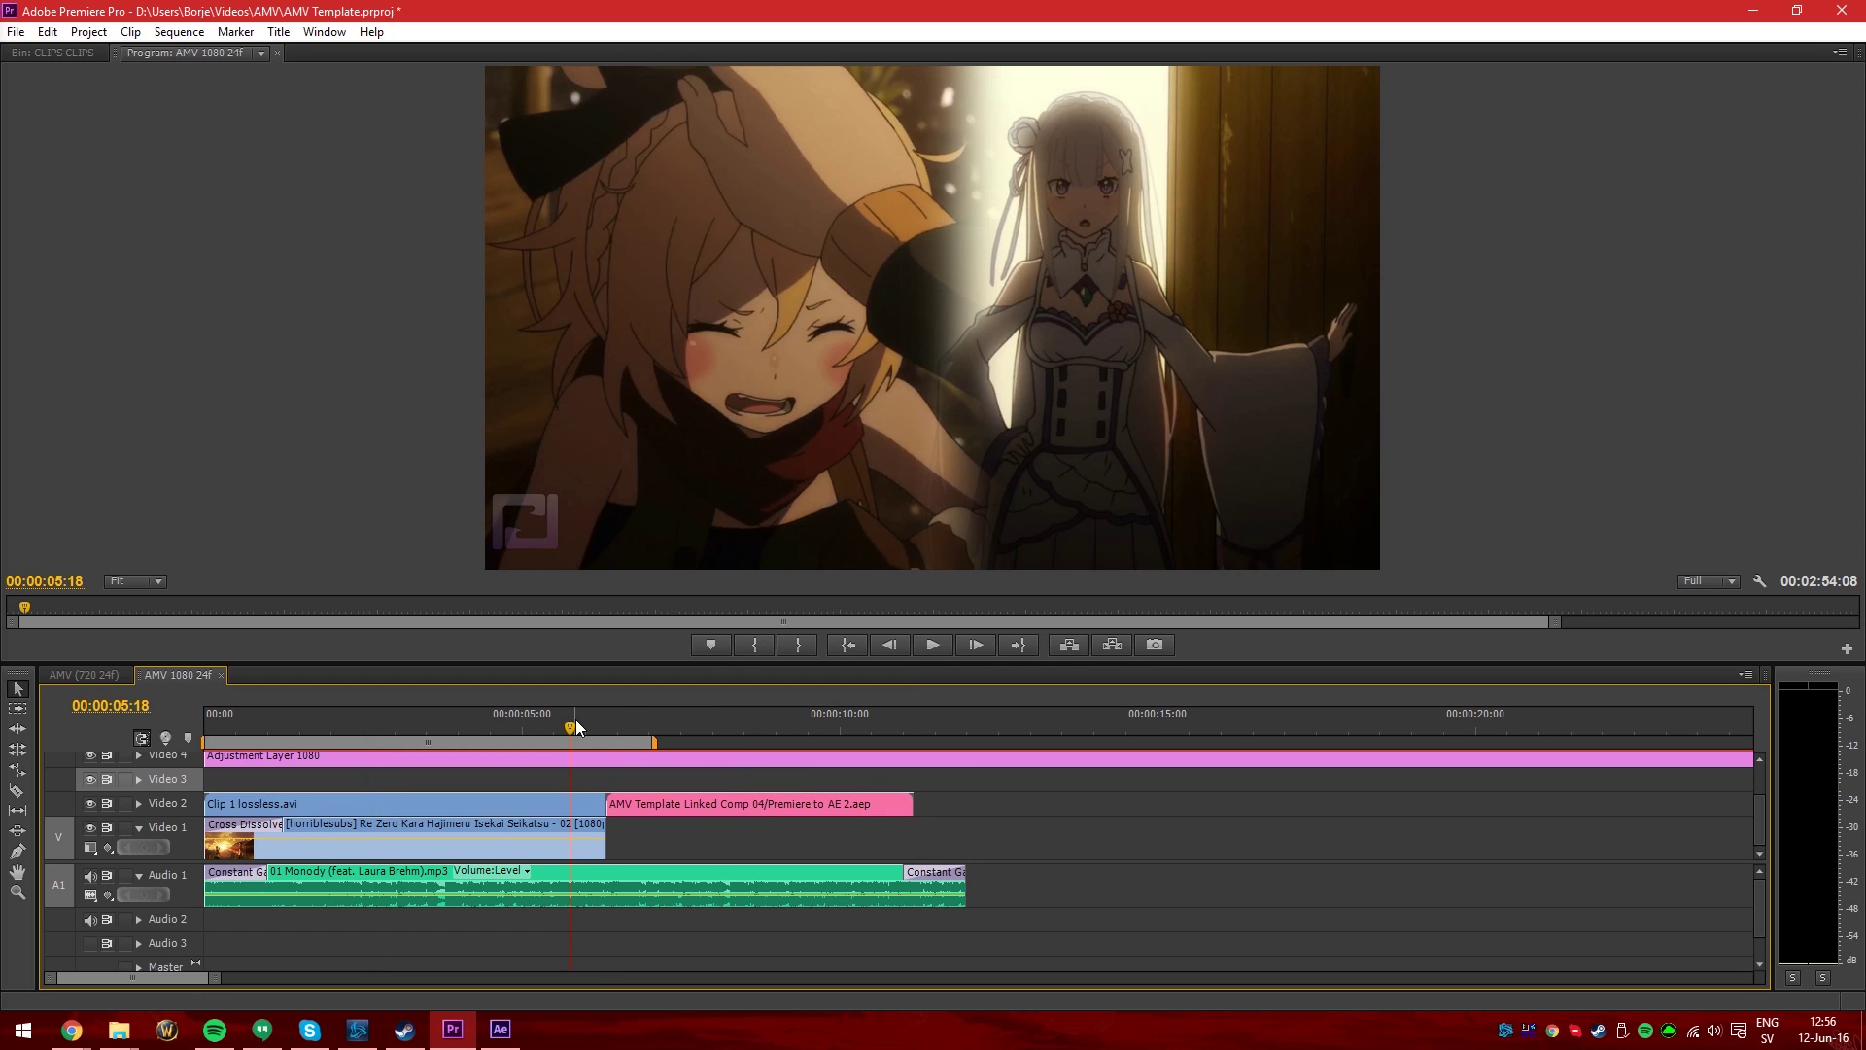
key("alt+Tab")
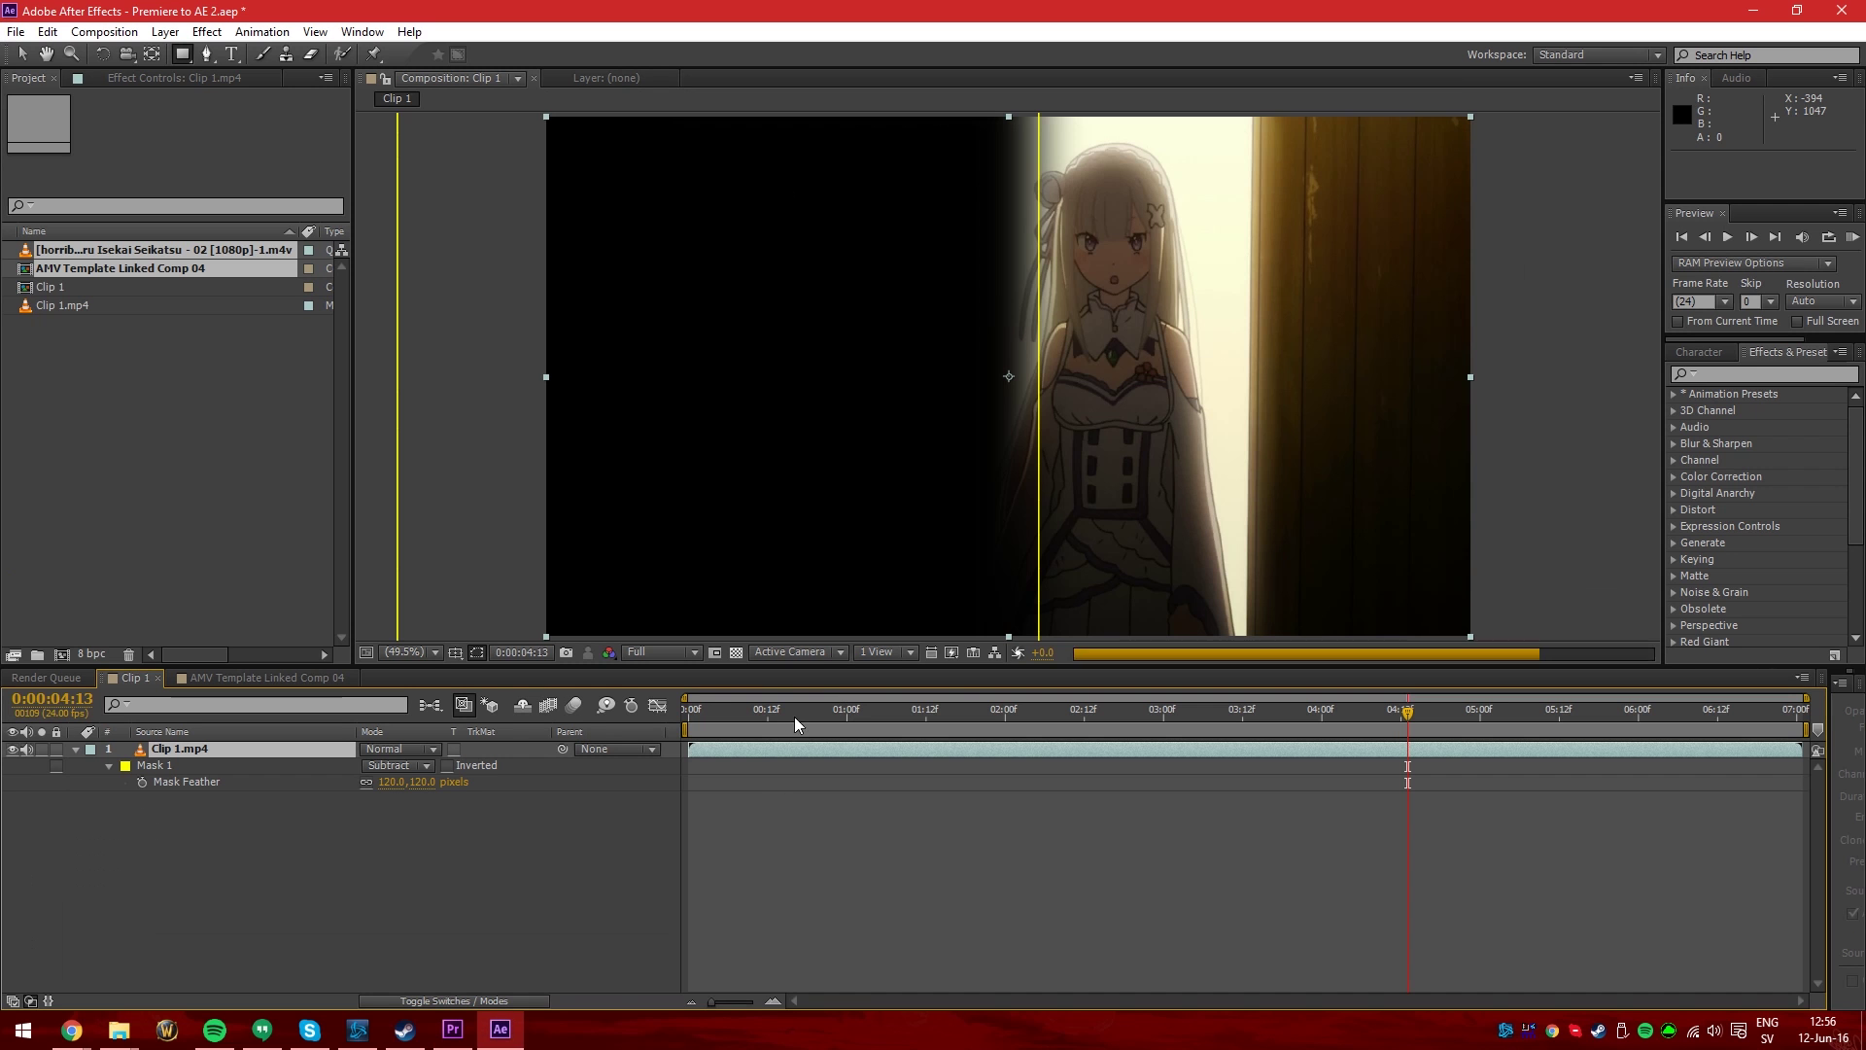
key("alt+Tab")
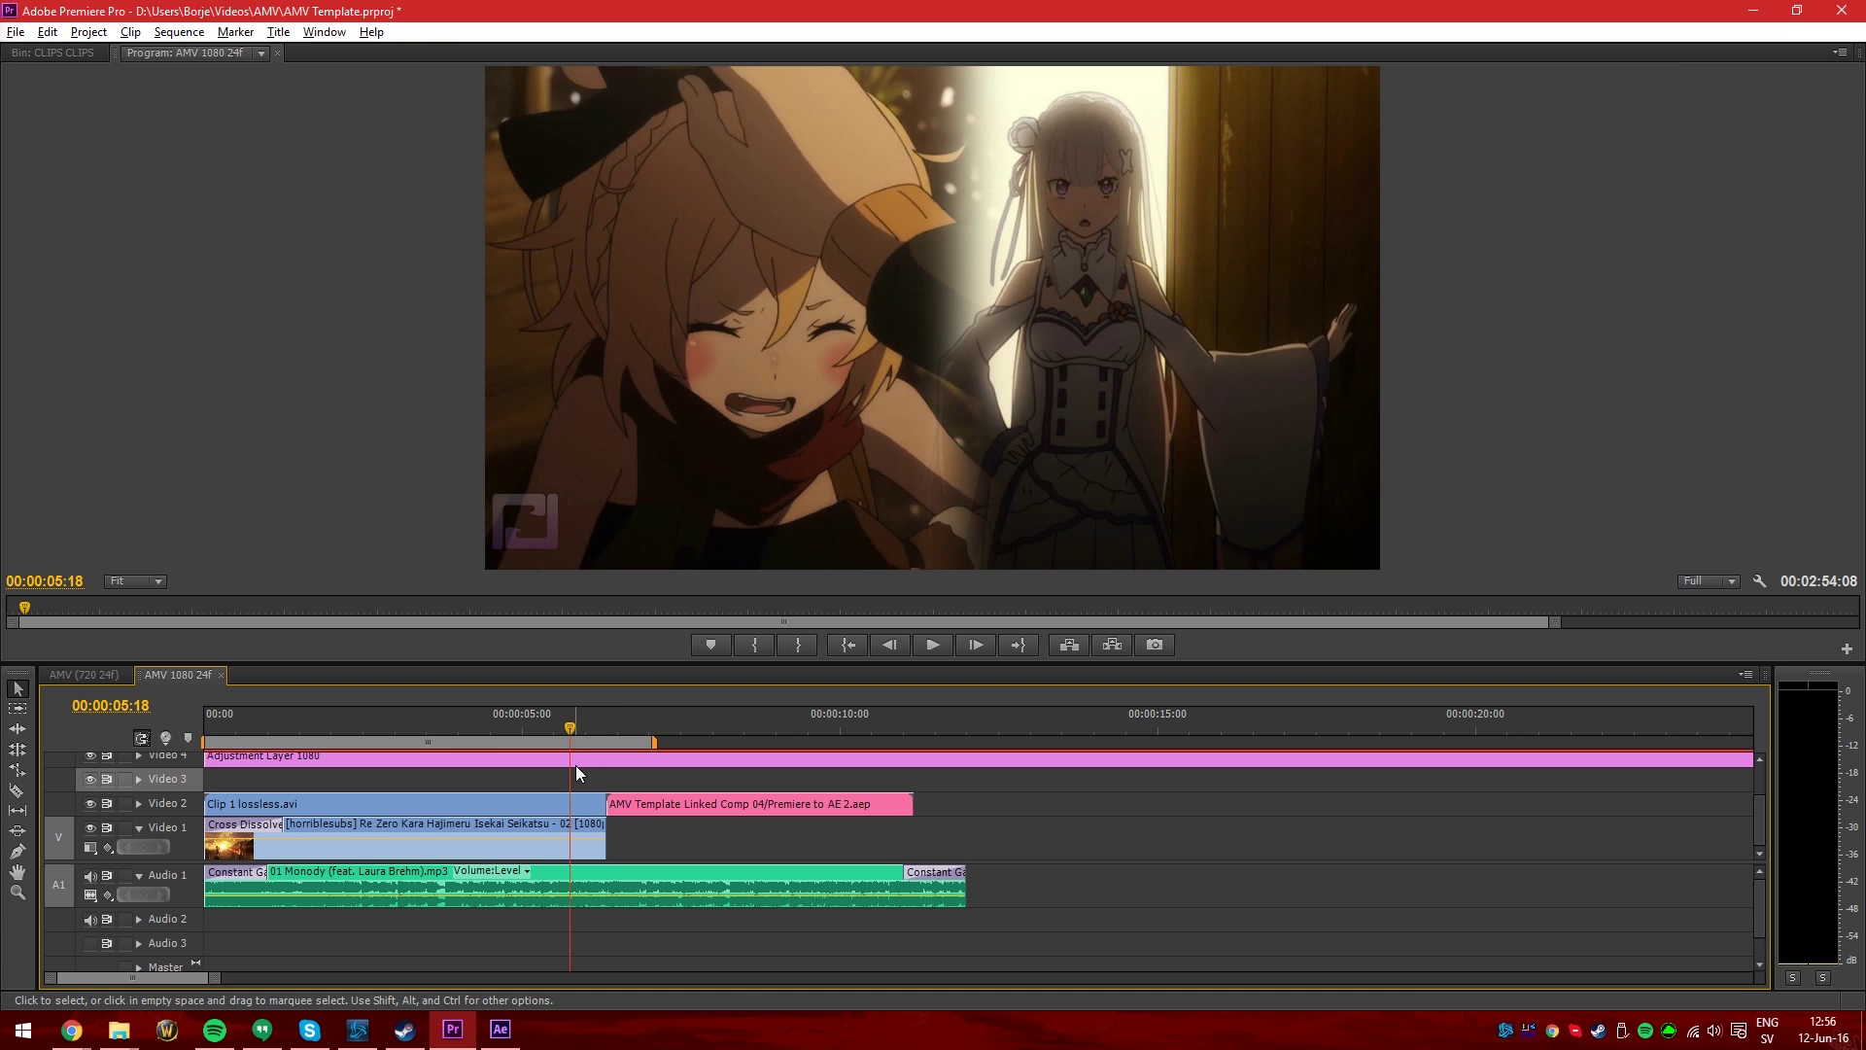
key("alt+Tab")
left_click(1805, 724)
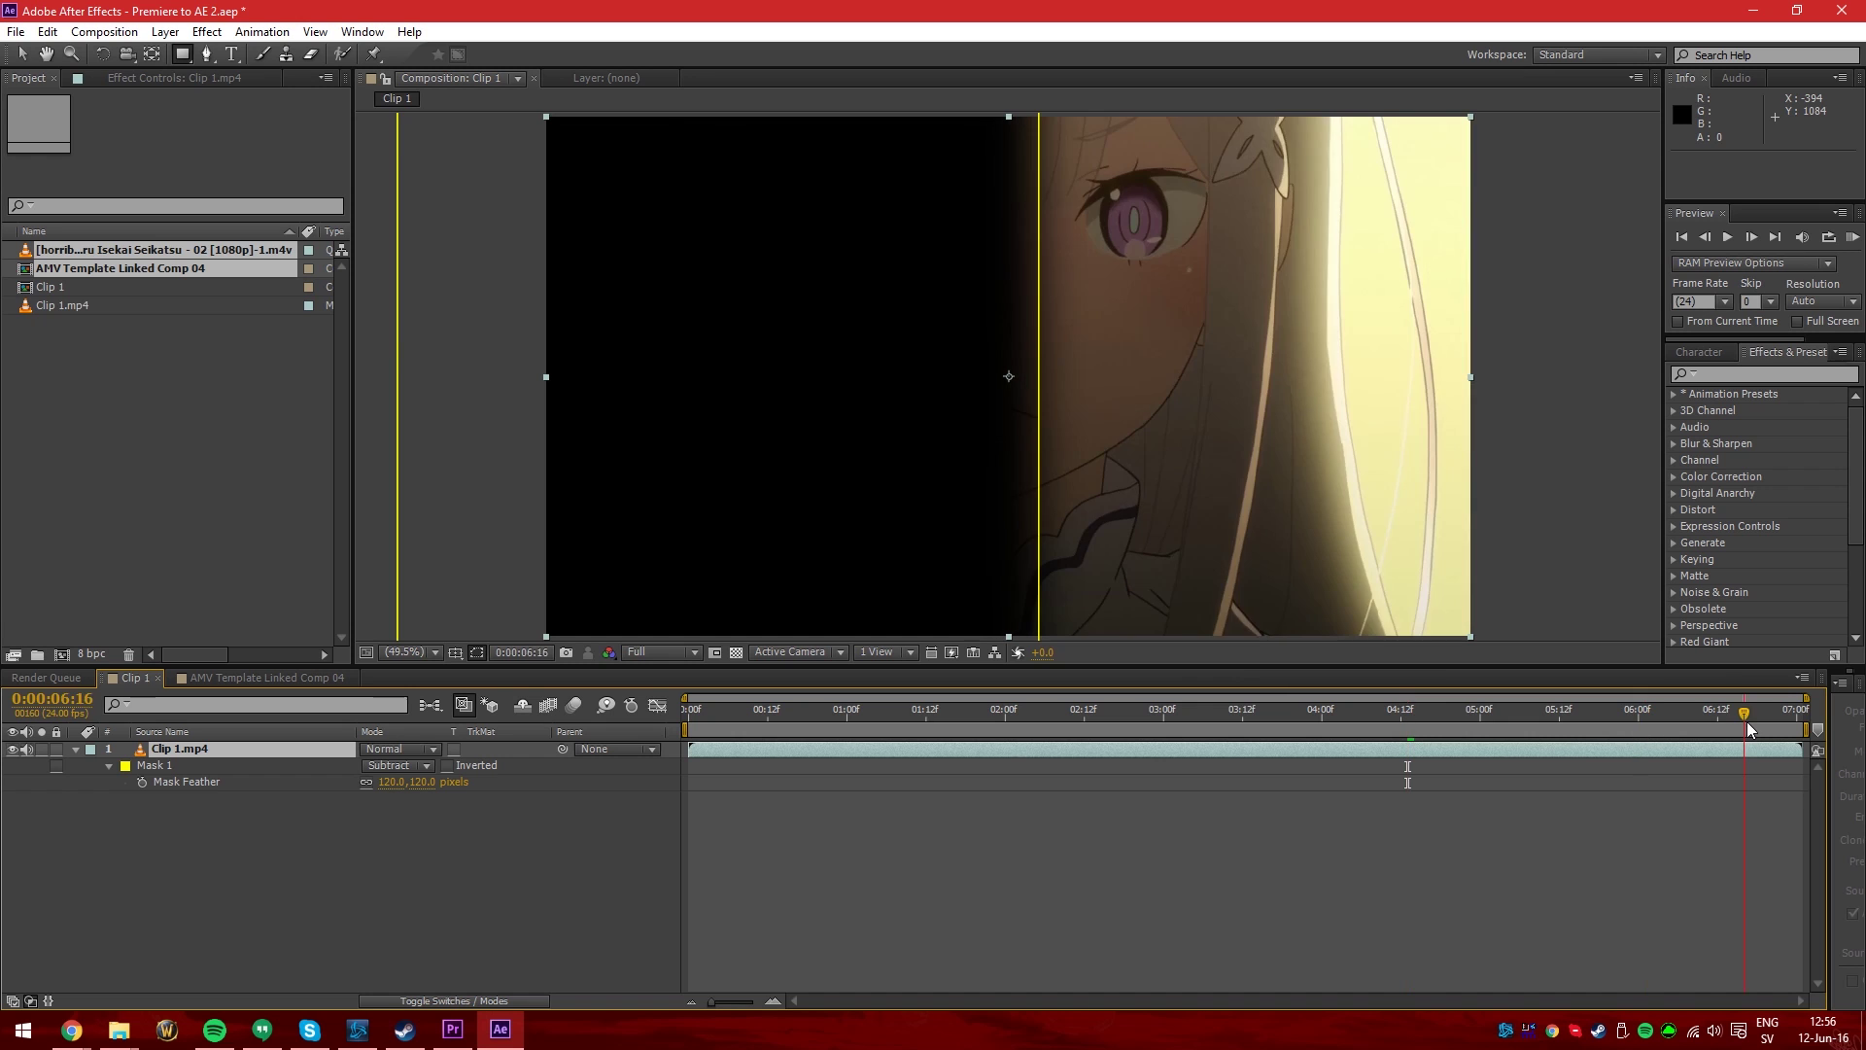
left_click(1458, 708)
left_click(262, 677)
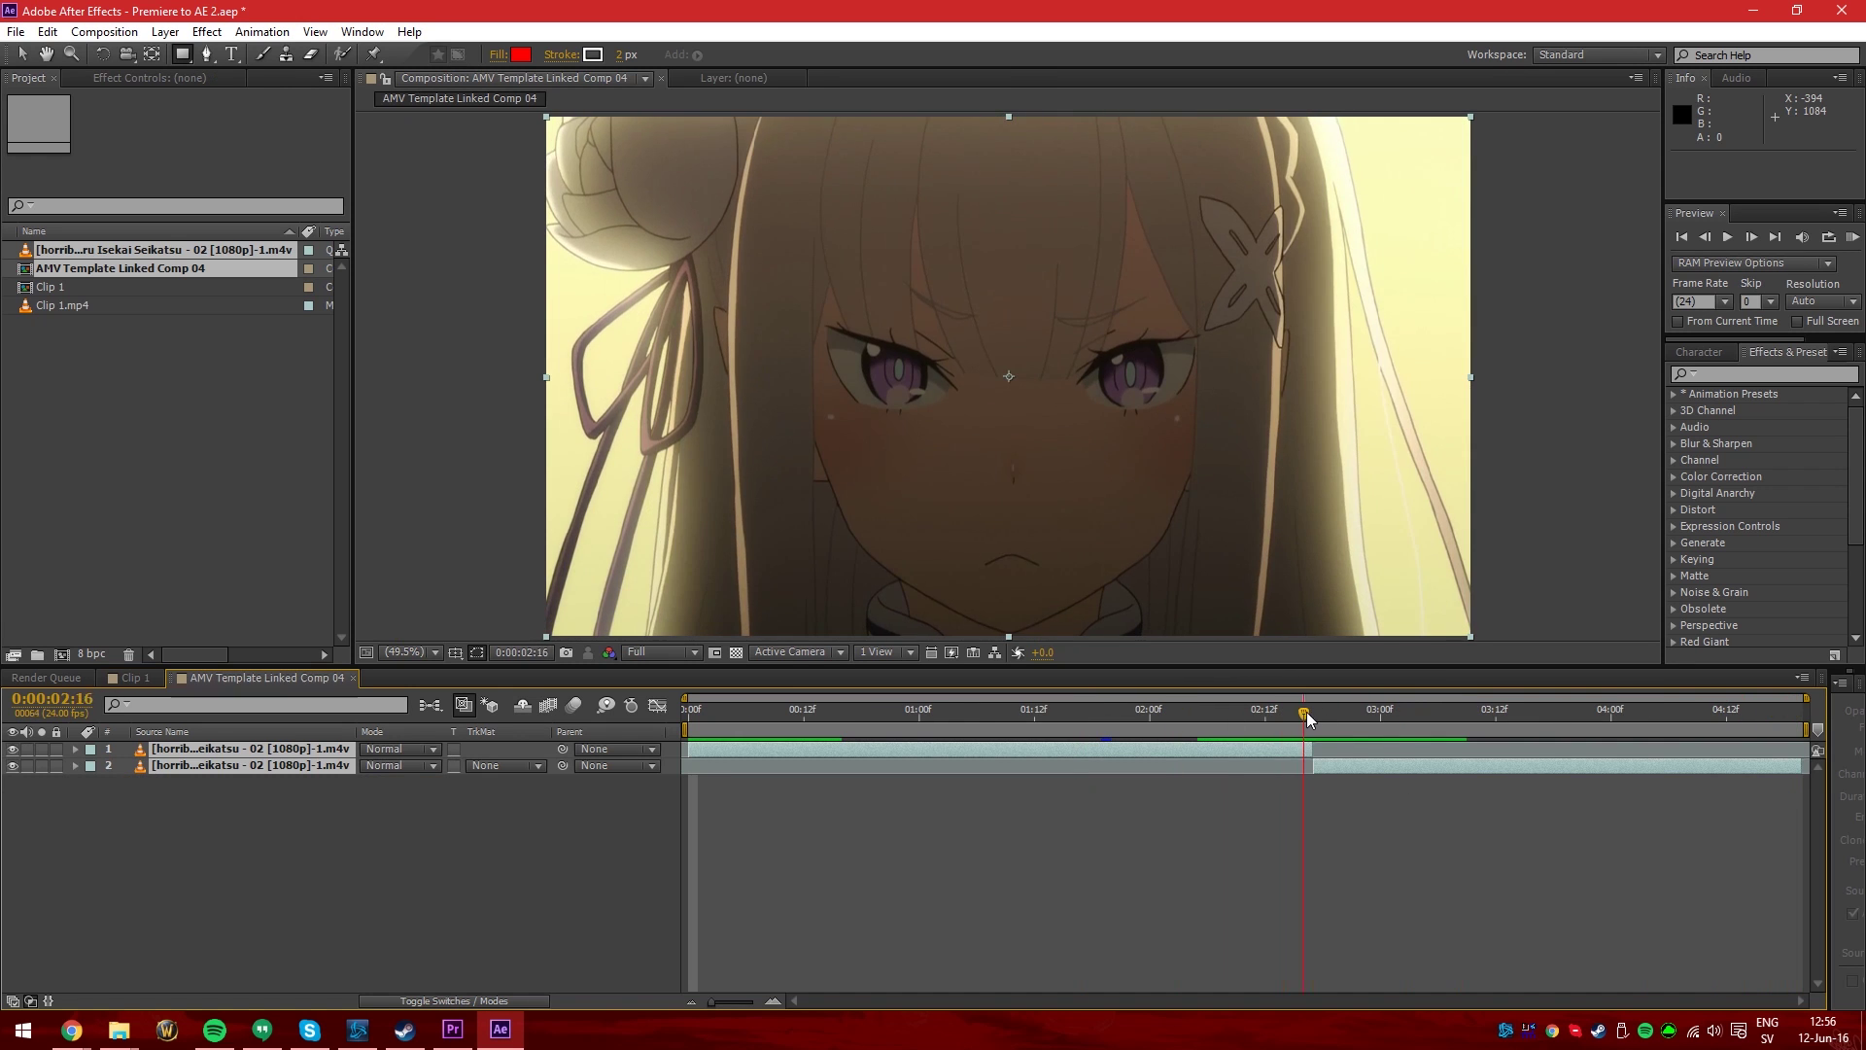
key("alt+Tab")
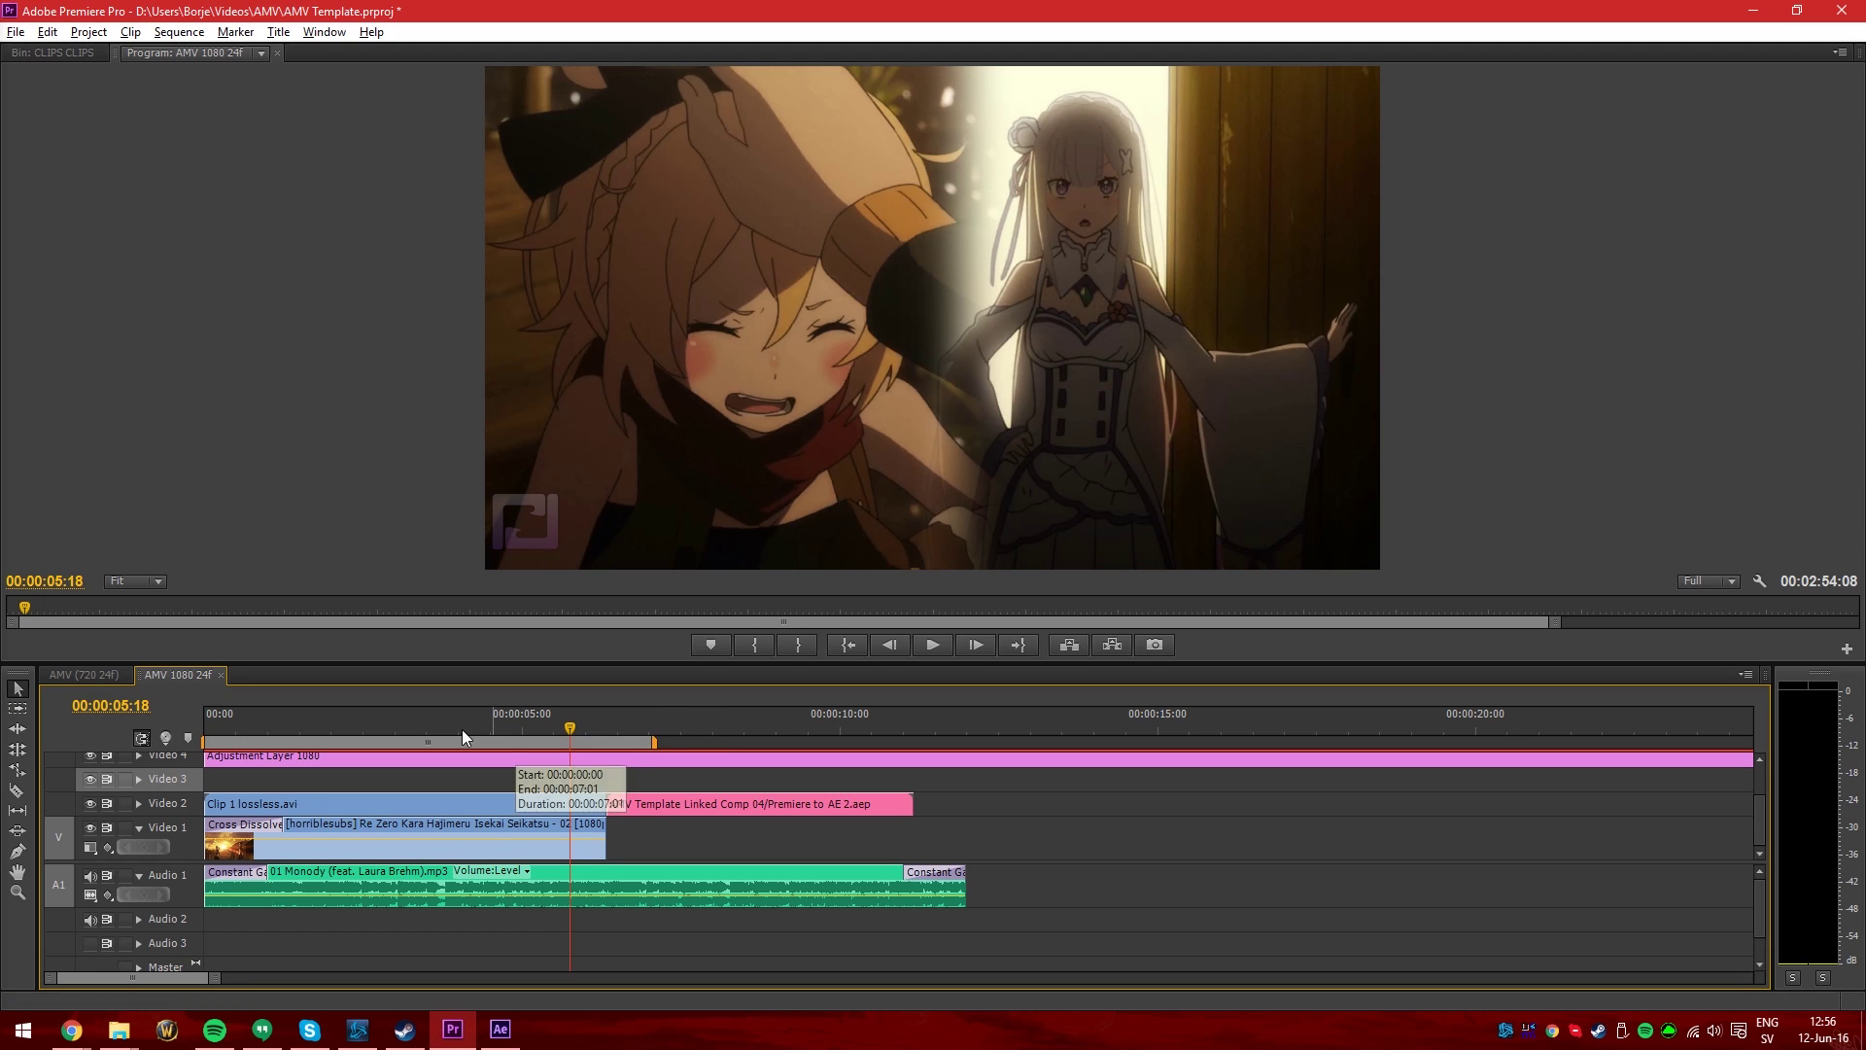
left_click(83, 948)
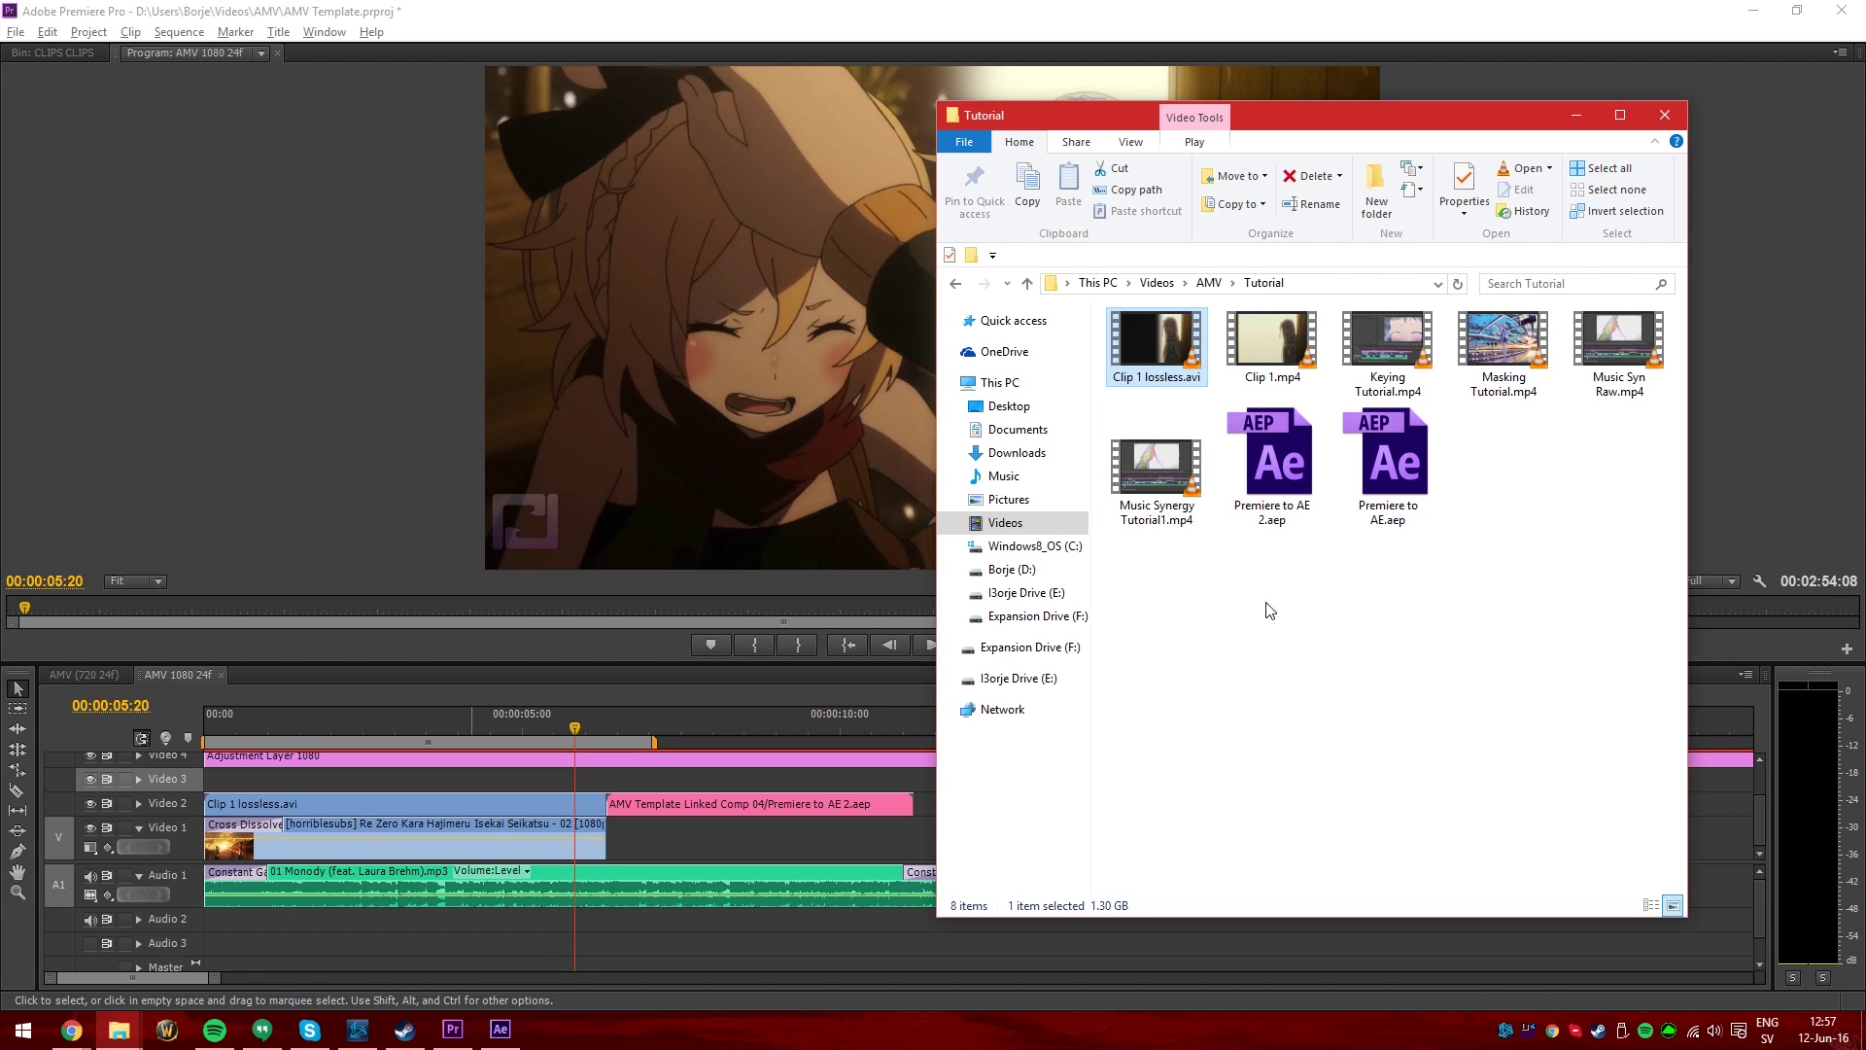
left_click(1261, 327)
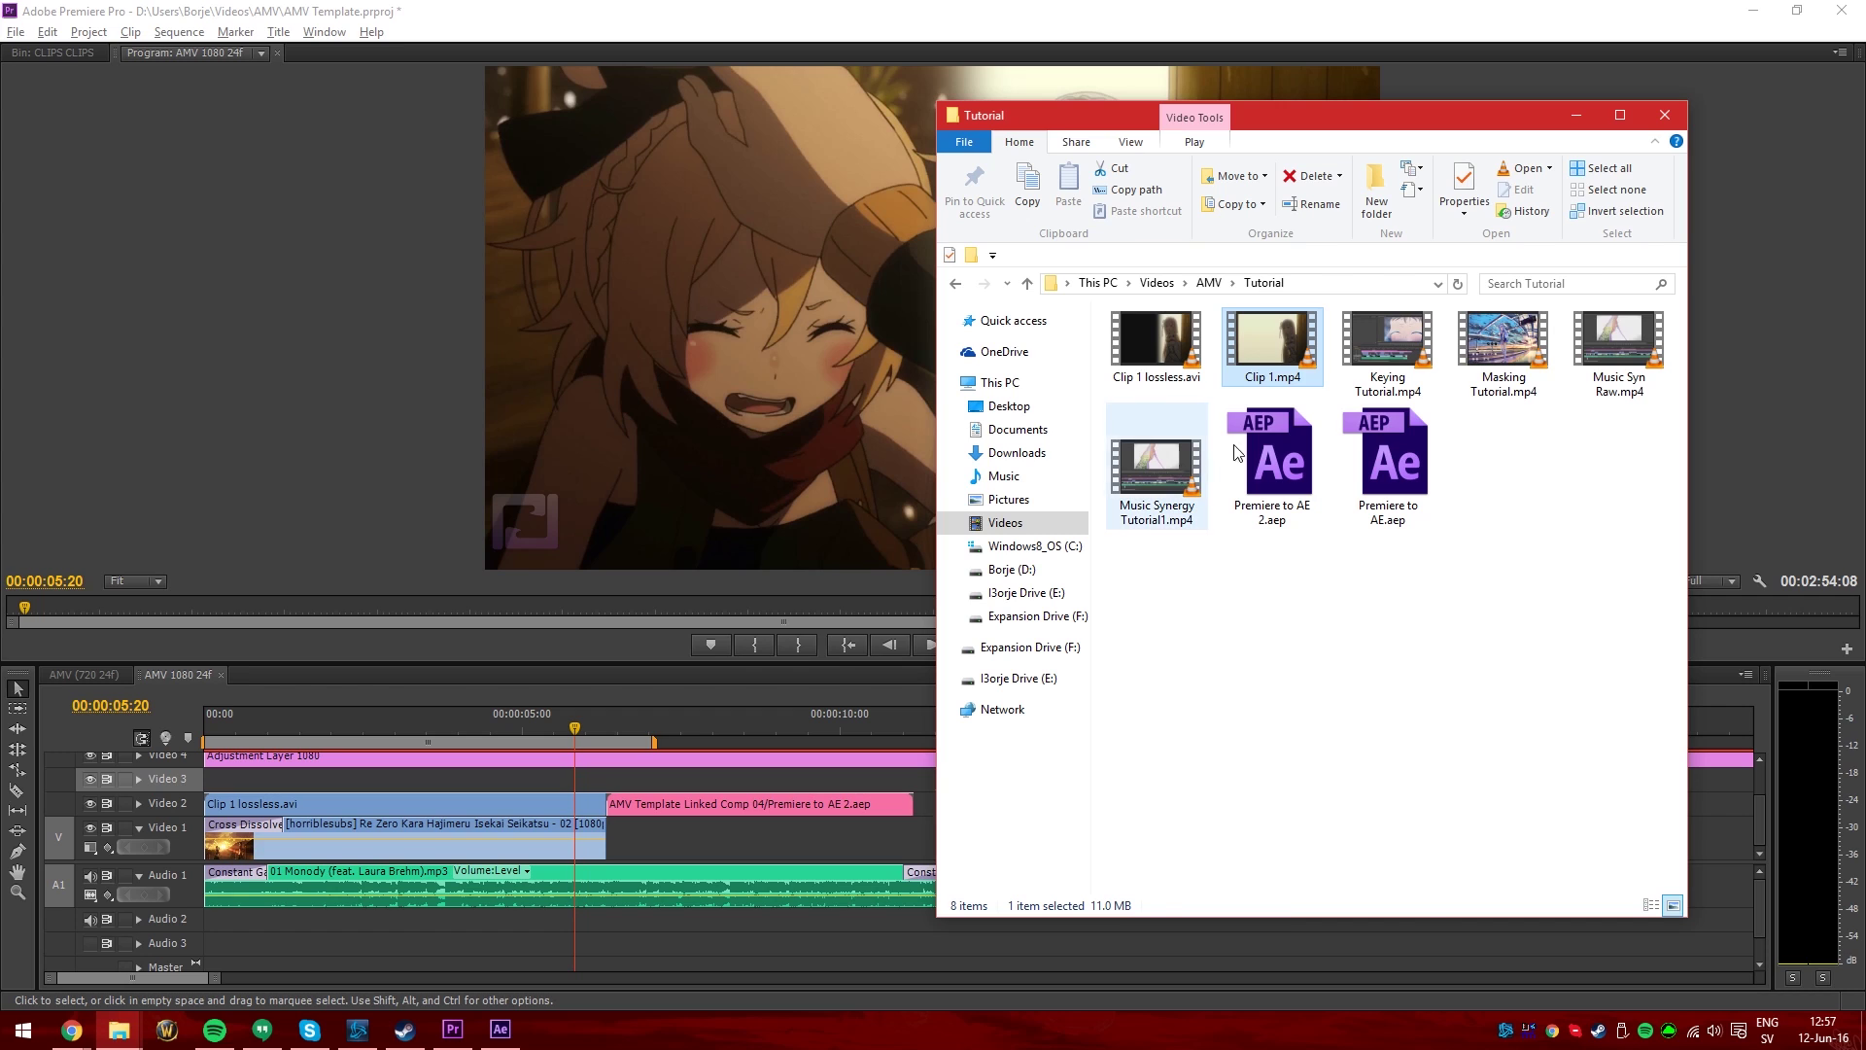
mouse_move(1176, 344)
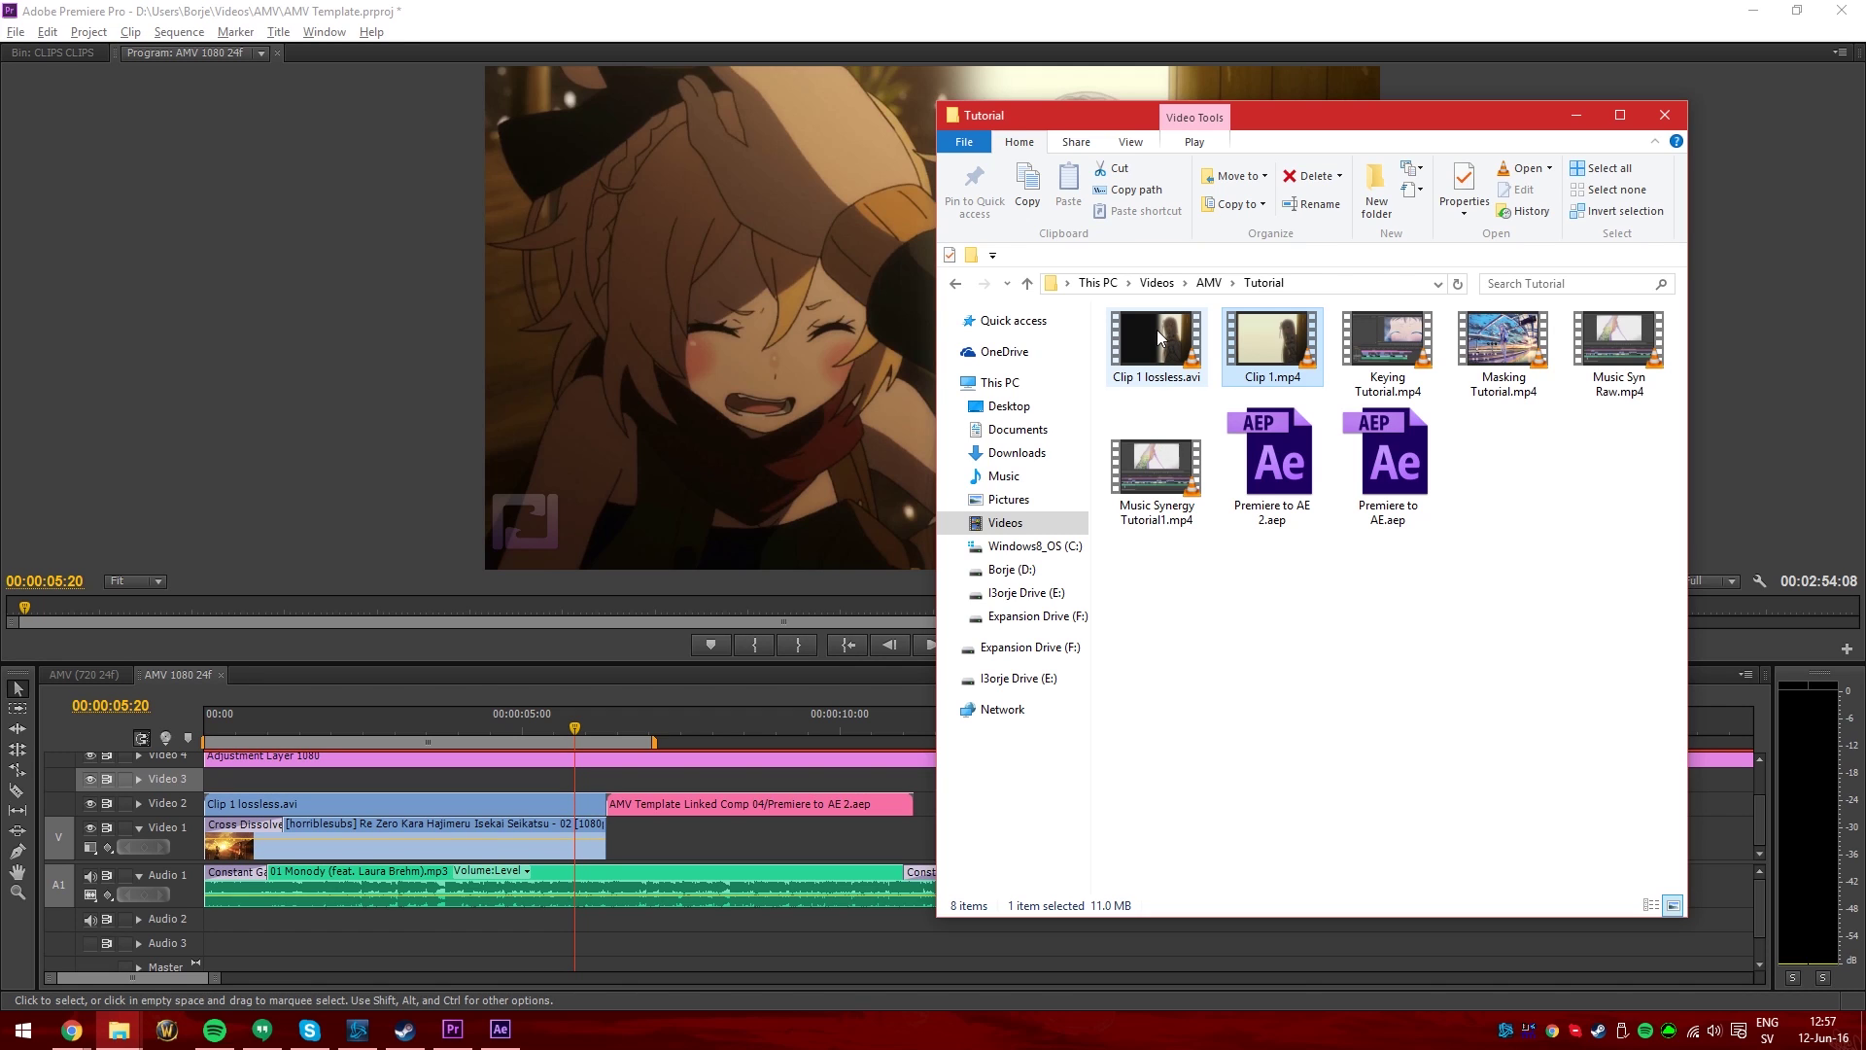
left_click(1162, 346)
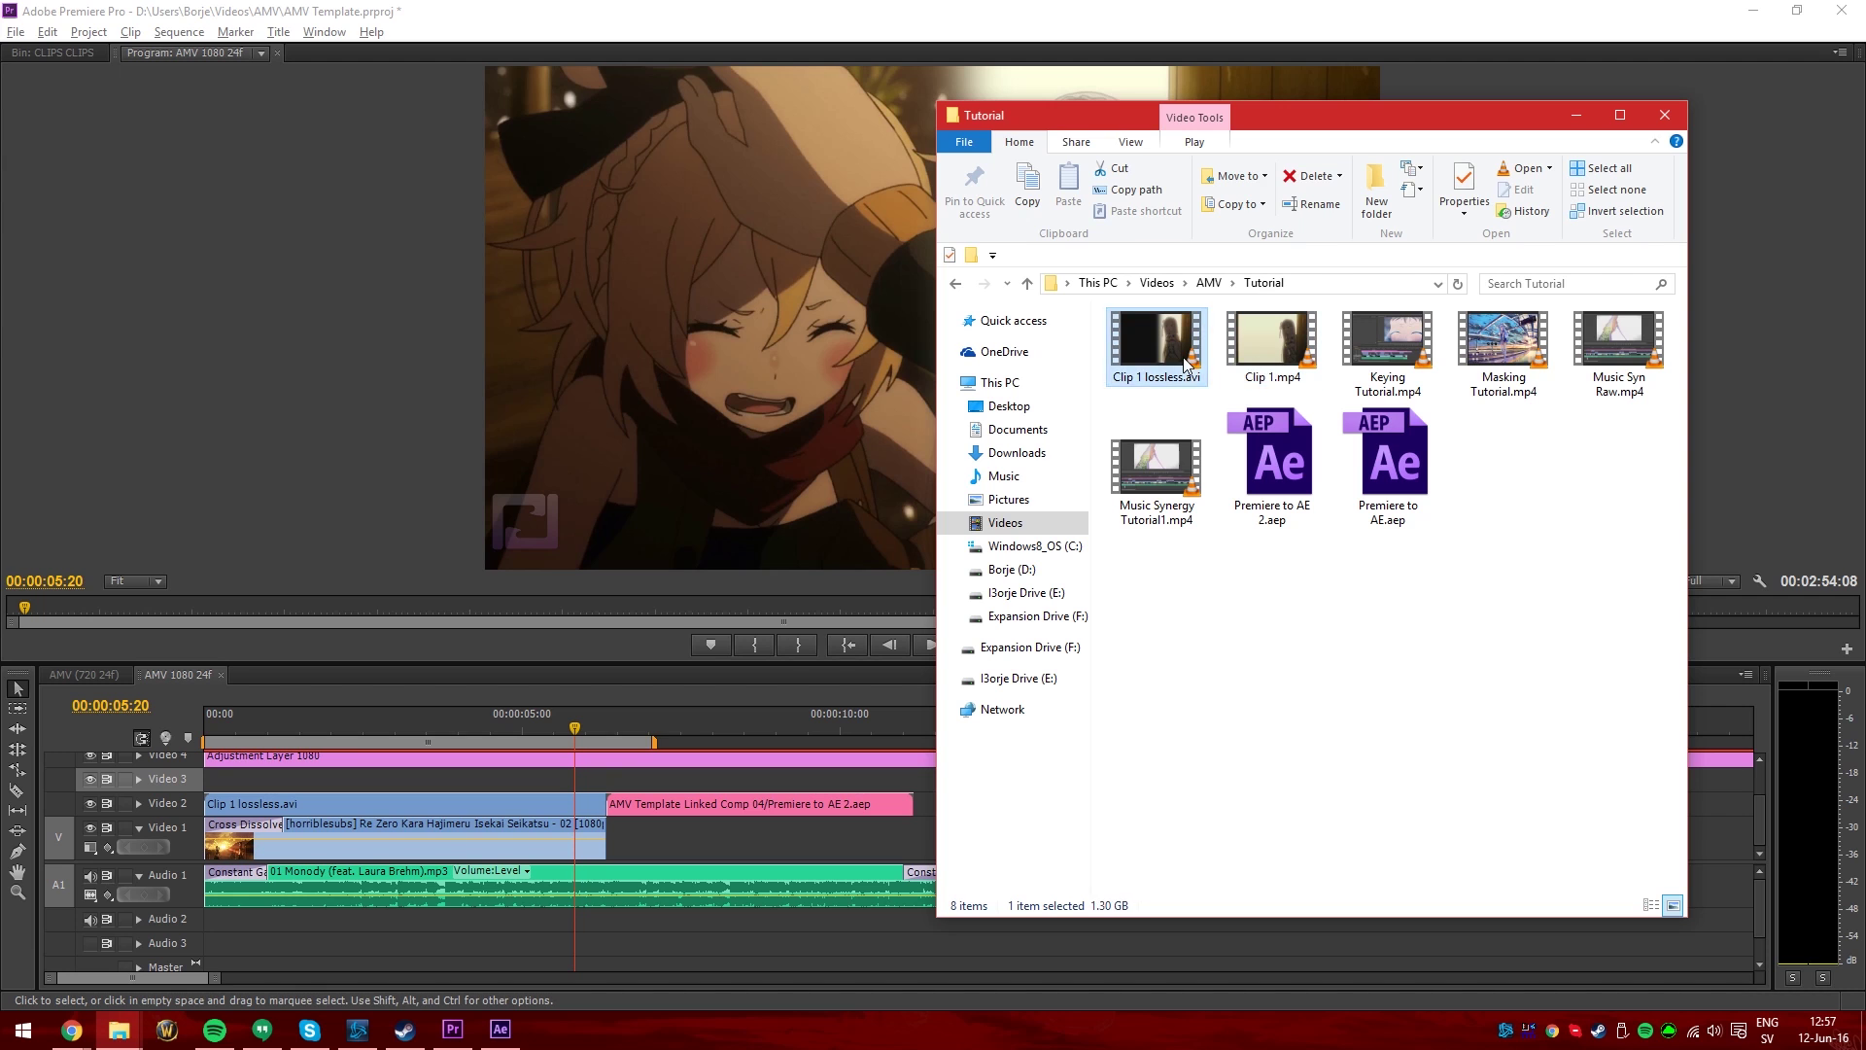
left_click(1147, 773)
left_click_drag(599, 726, 550, 725)
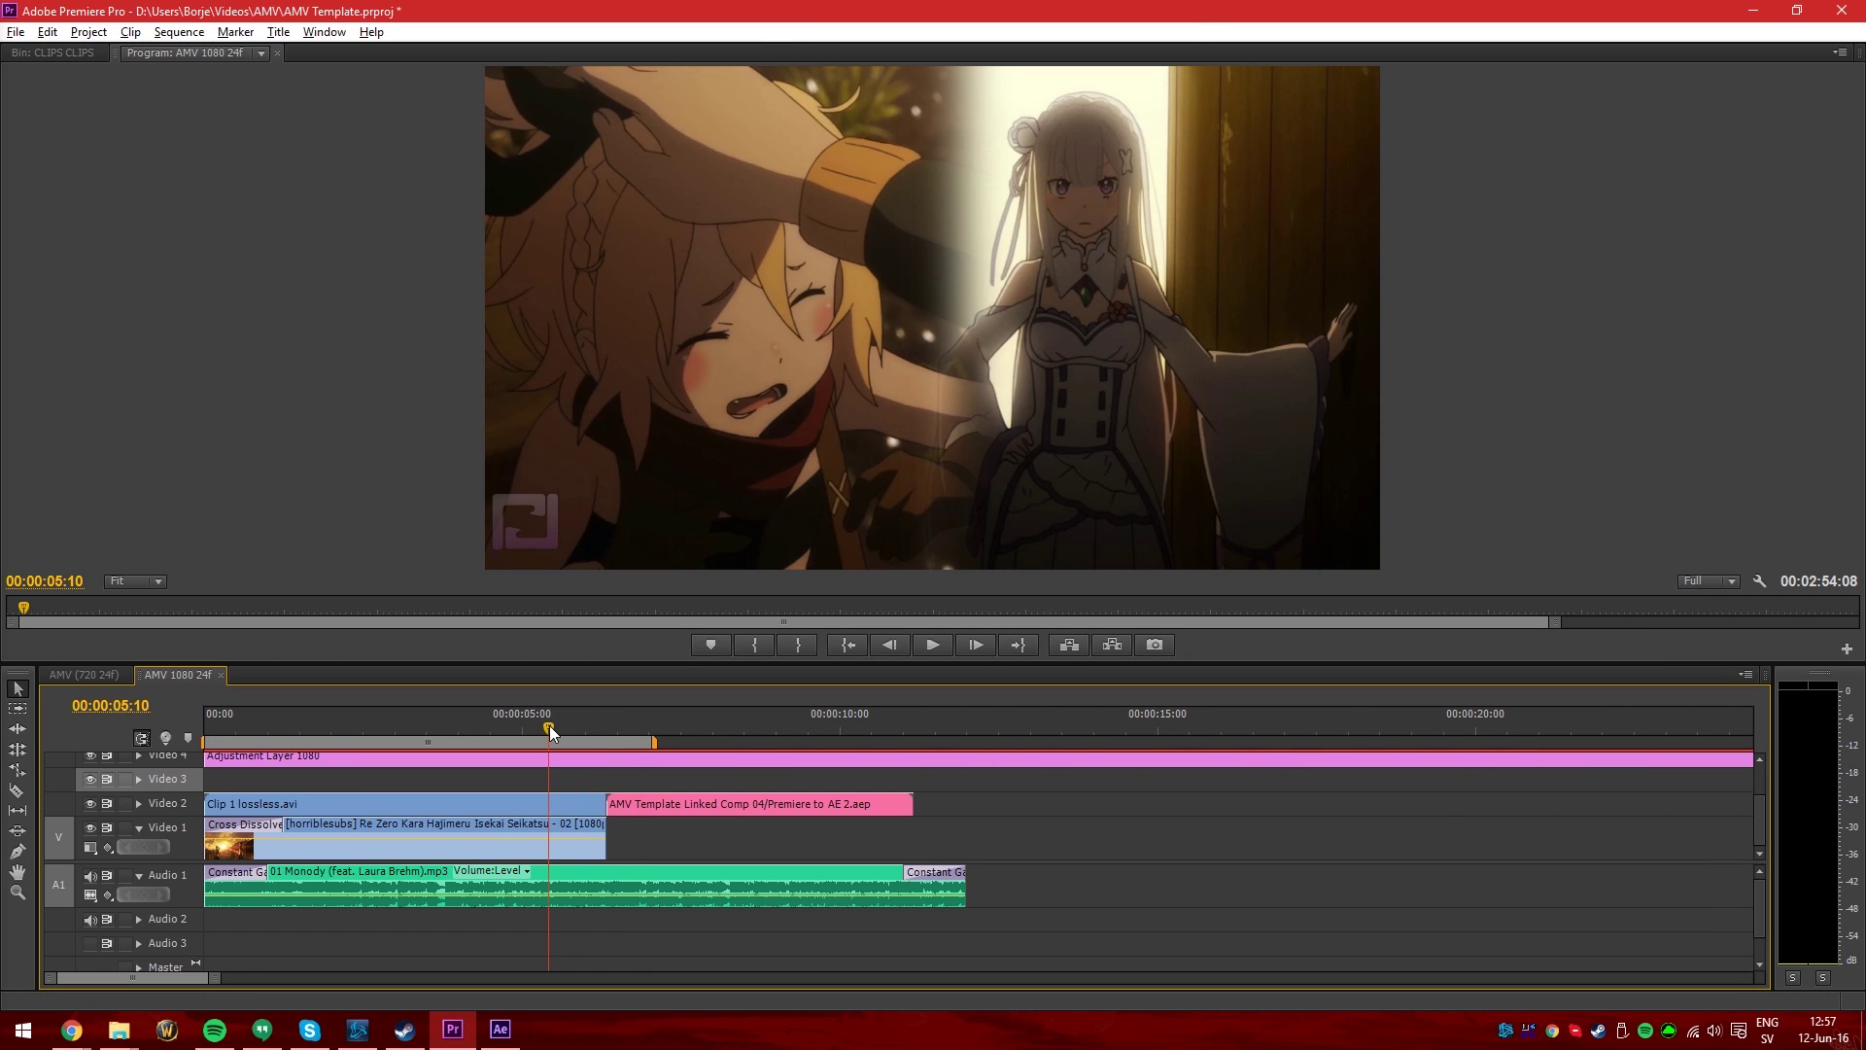
left_click(434, 723)
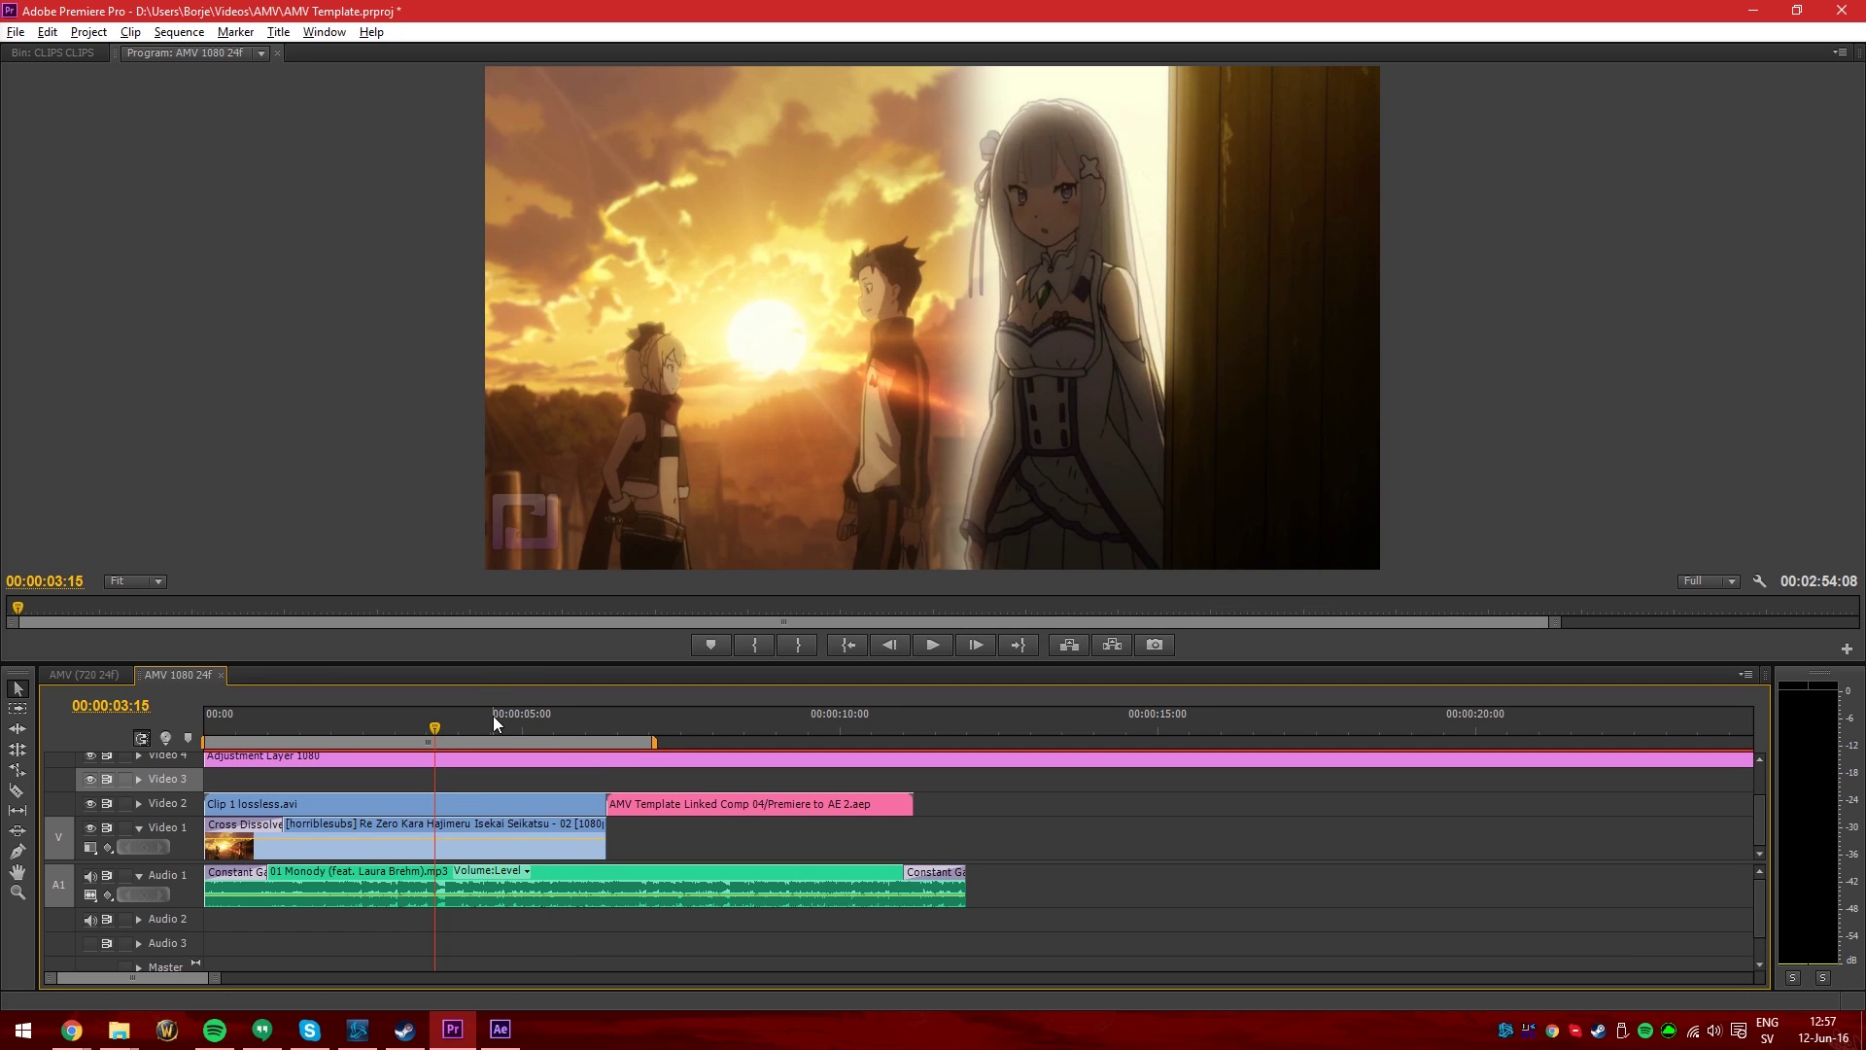
left_click(524, 734)
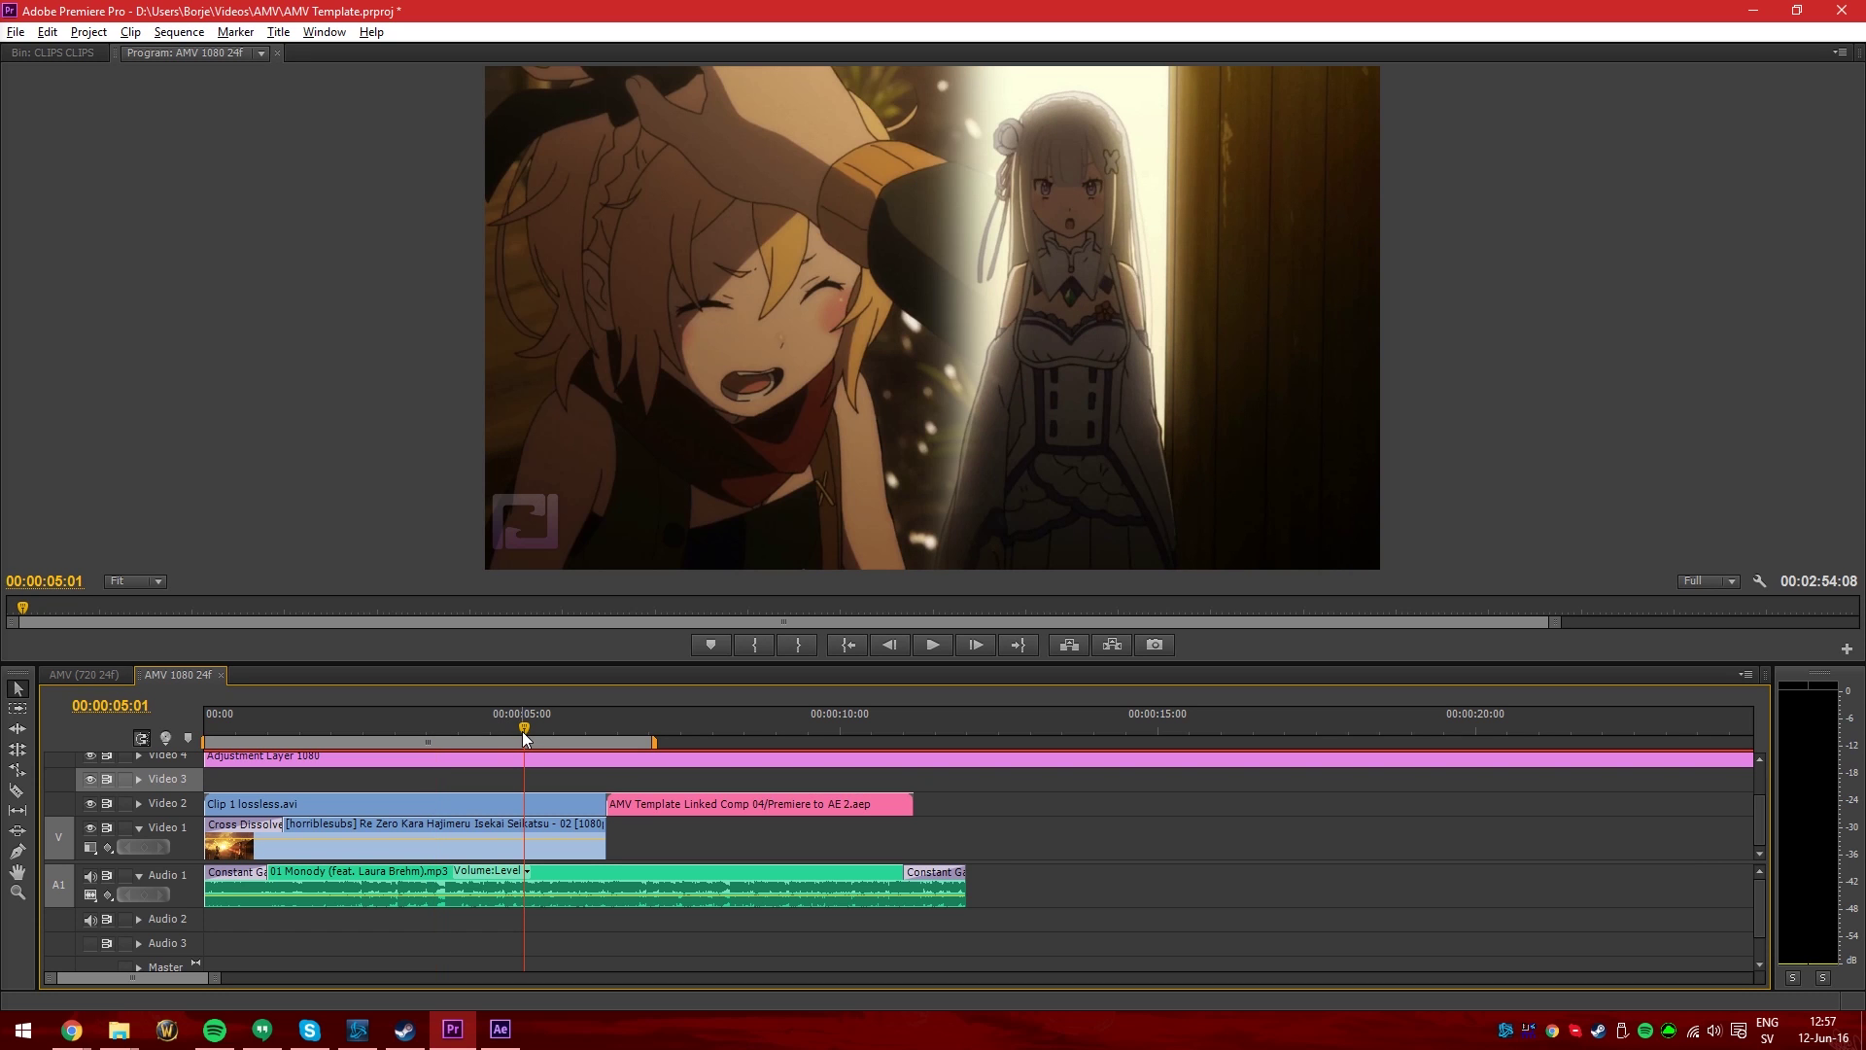